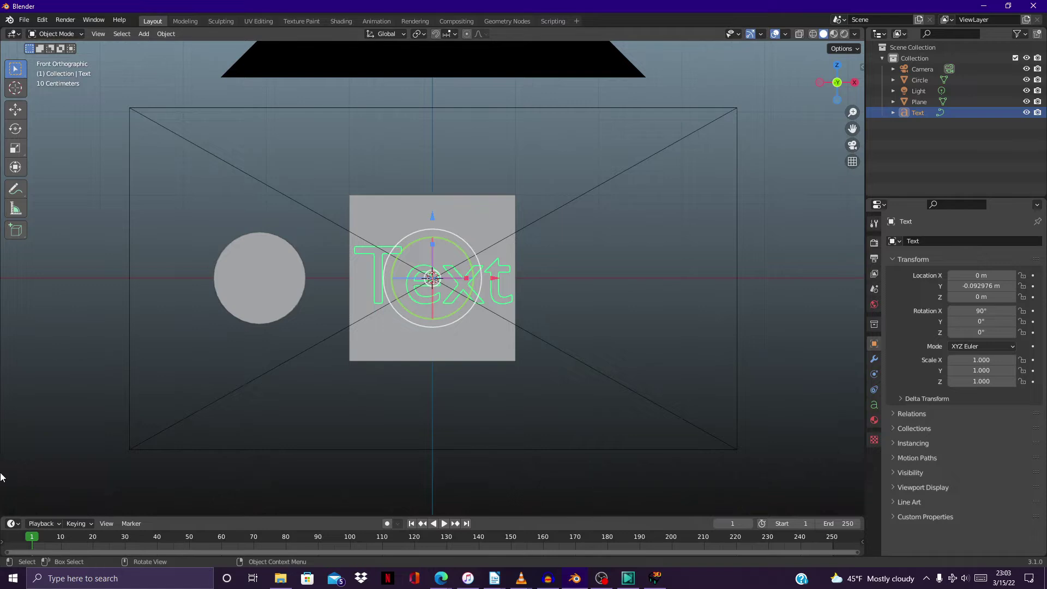
# Scale the plane along X to about 3.98 and along global Z until it covers the whole camera frame
pyautogui.click(474, 220)
pyautogui.press('KP_0')
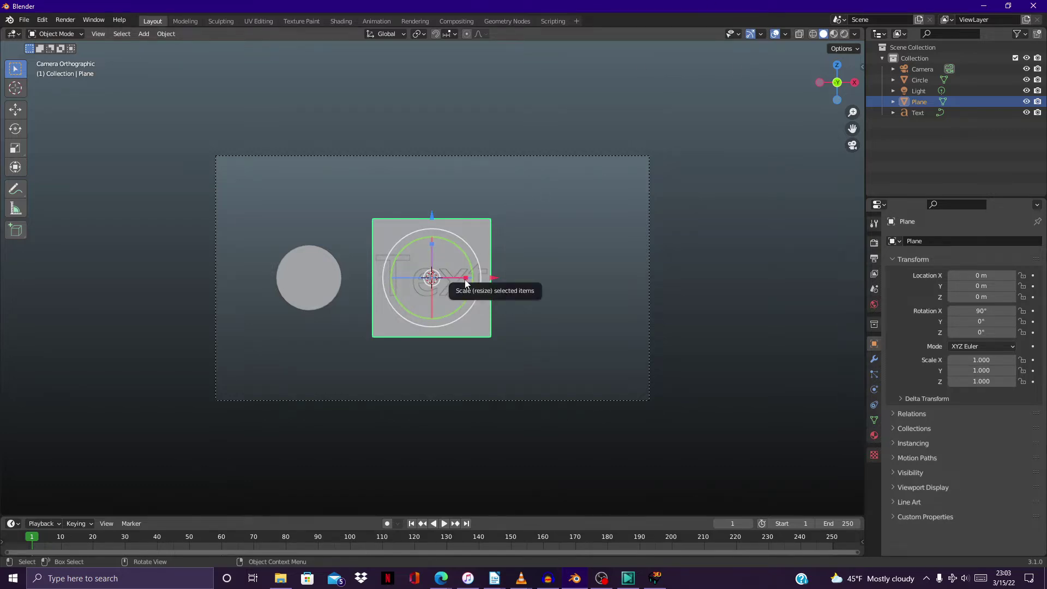
pyautogui.press('s')
pyautogui.press('x')
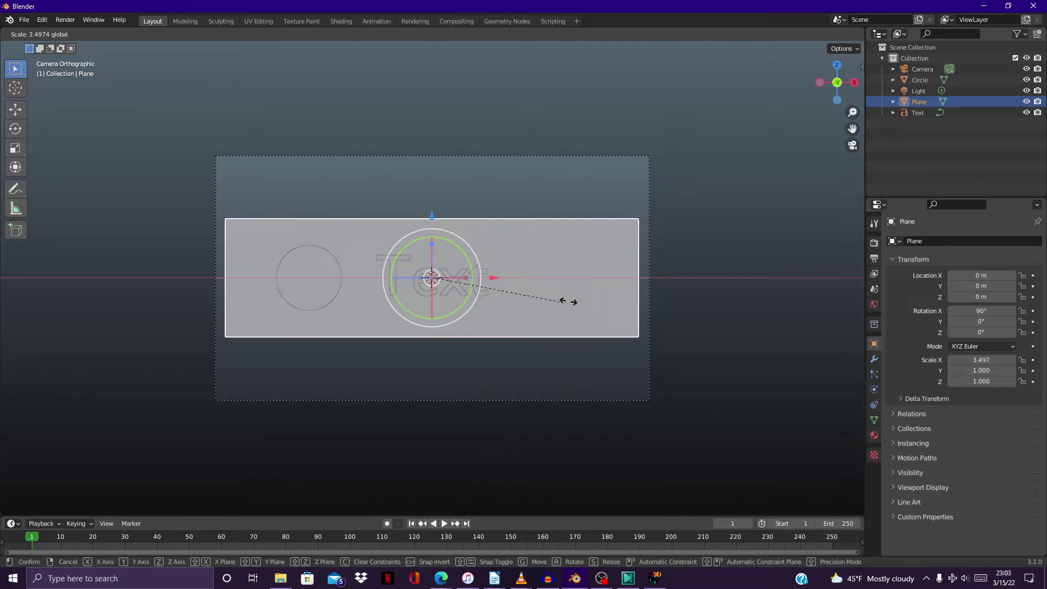
pyautogui.click(580, 304)
pyautogui.press('s')
pyautogui.press('z')
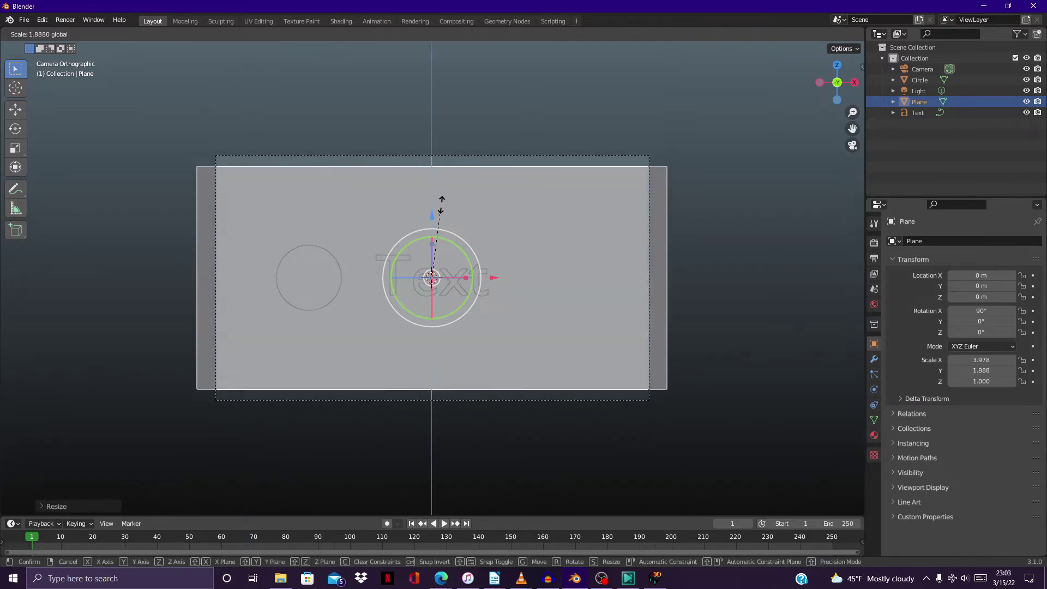
pyautogui.click(444, 195)
# Scale the circle down uniformly to about 0.328
pyautogui.click(313, 264)
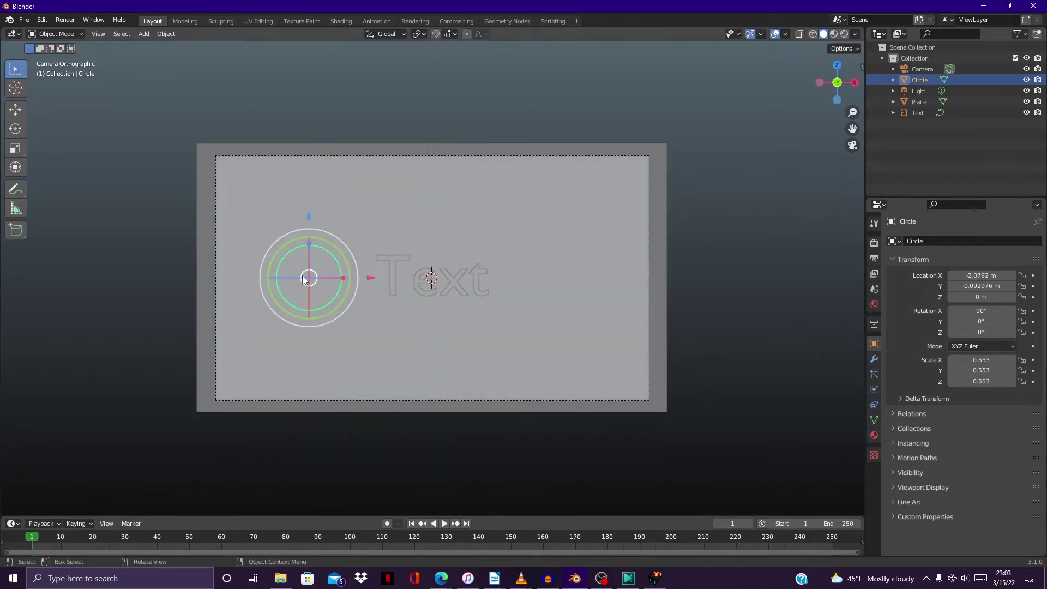
pyautogui.press('s')
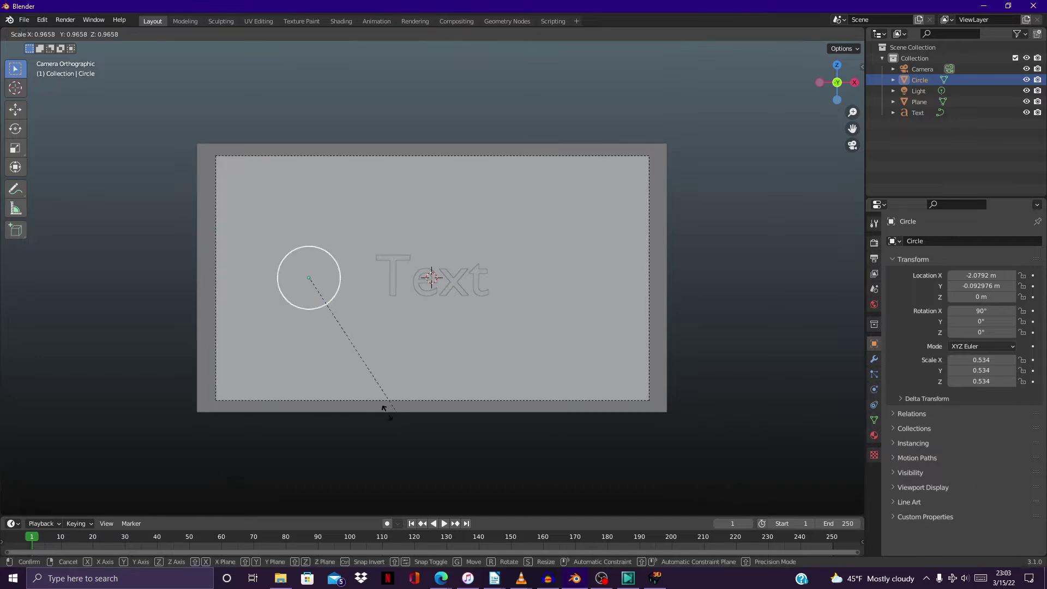
pyautogui.click(351, 375)
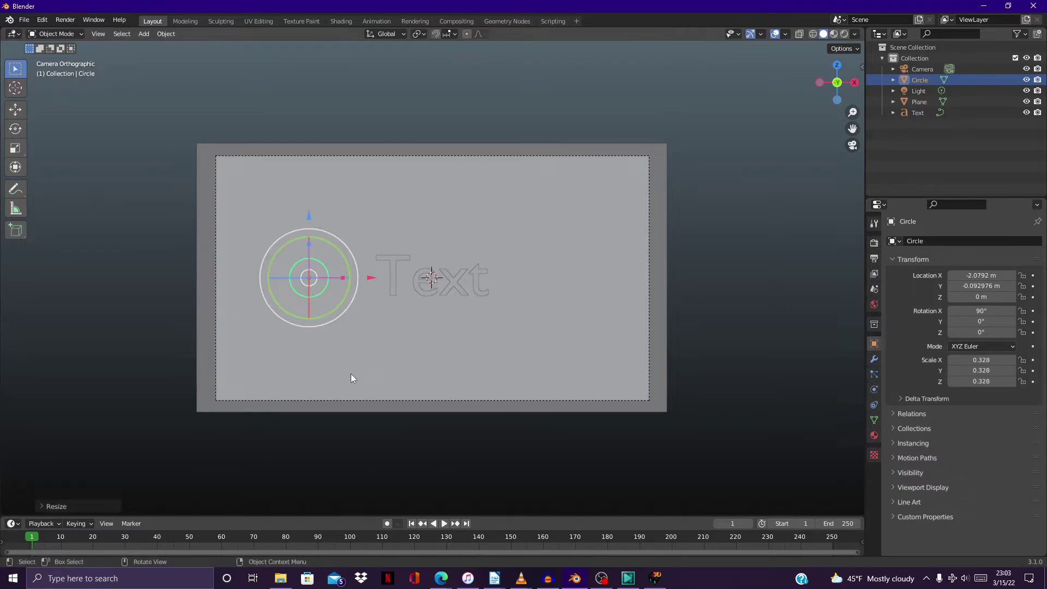
# Duplicate the circle and place the copy near the camera frame's upper-right corner, at about X 2.56 m, Z 1.43 m
pyautogui.hotkey('shift', 'd')
pyautogui.rightClick(367, 275)
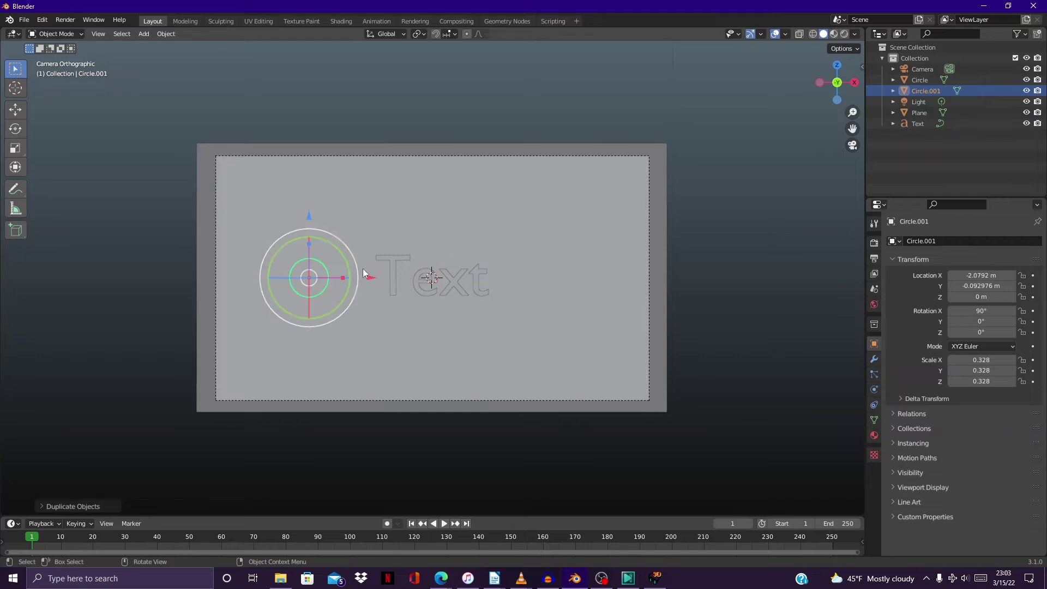
pyautogui.press('g')
pyautogui.press('x')
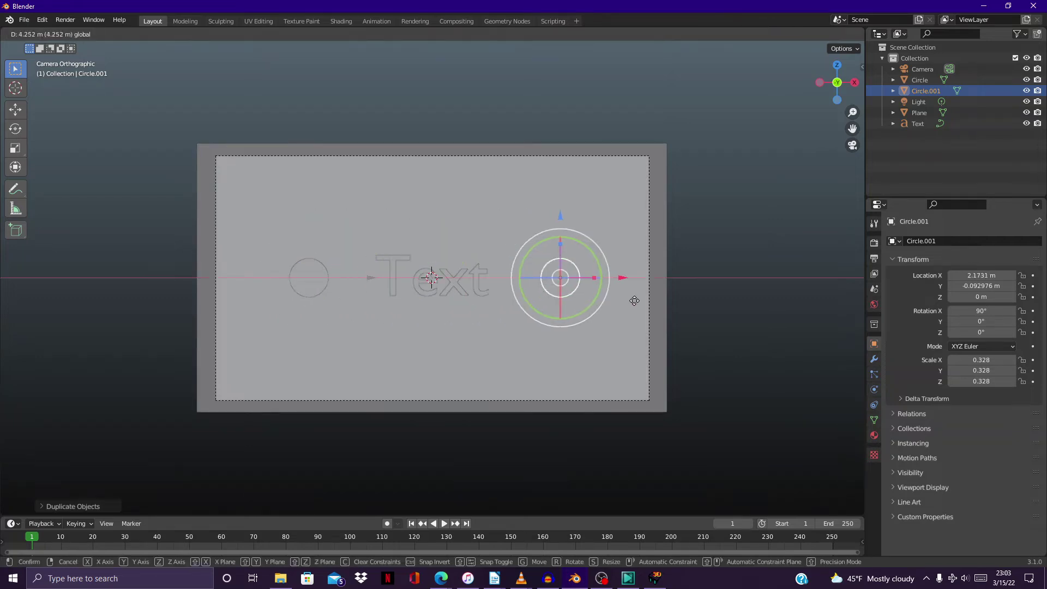
pyautogui.click(615, 274)
pyautogui.press('g')
pyautogui.press('z')
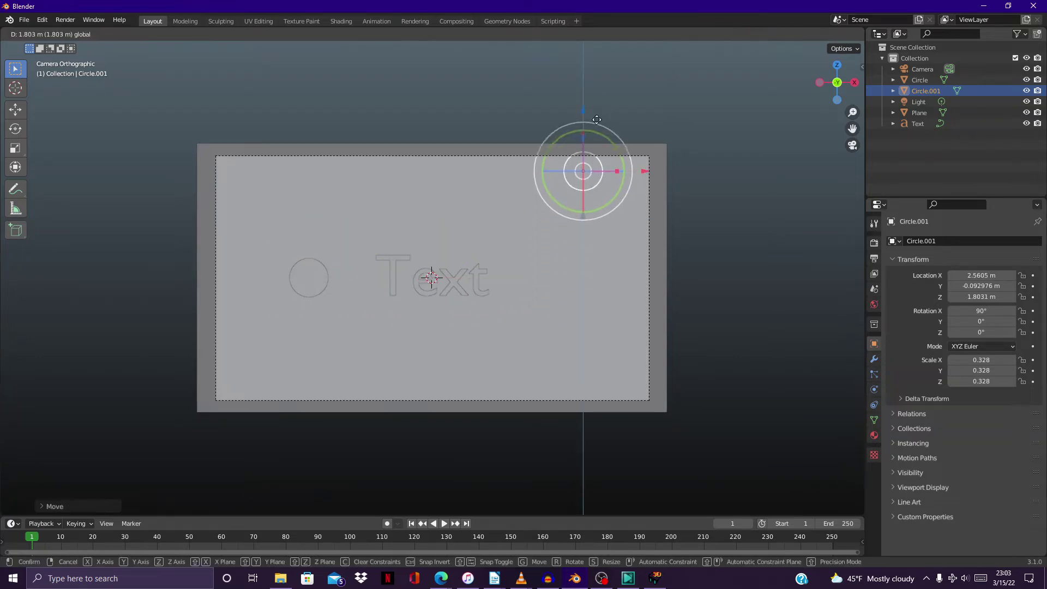
pyautogui.click(594, 140)
# Duplicate the upper-right circle and place the copy in the lower-right area of the frame, slightly further inward, at about Z -1.26 m
pyautogui.hotkey('shift', 'd')
pyautogui.rightClick(556, 179)
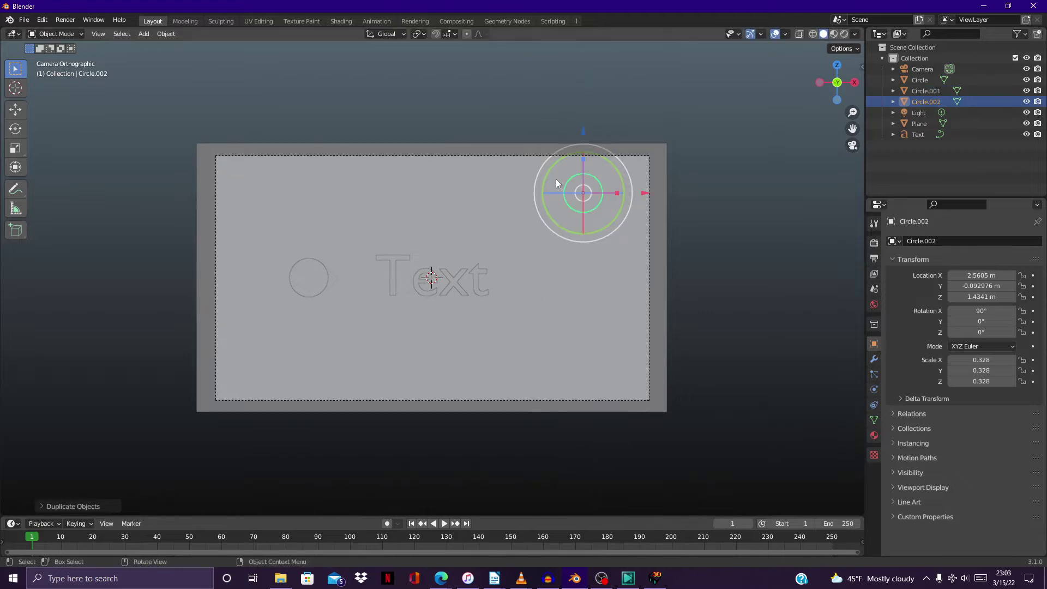
pyautogui.press('g')
pyautogui.press('z')
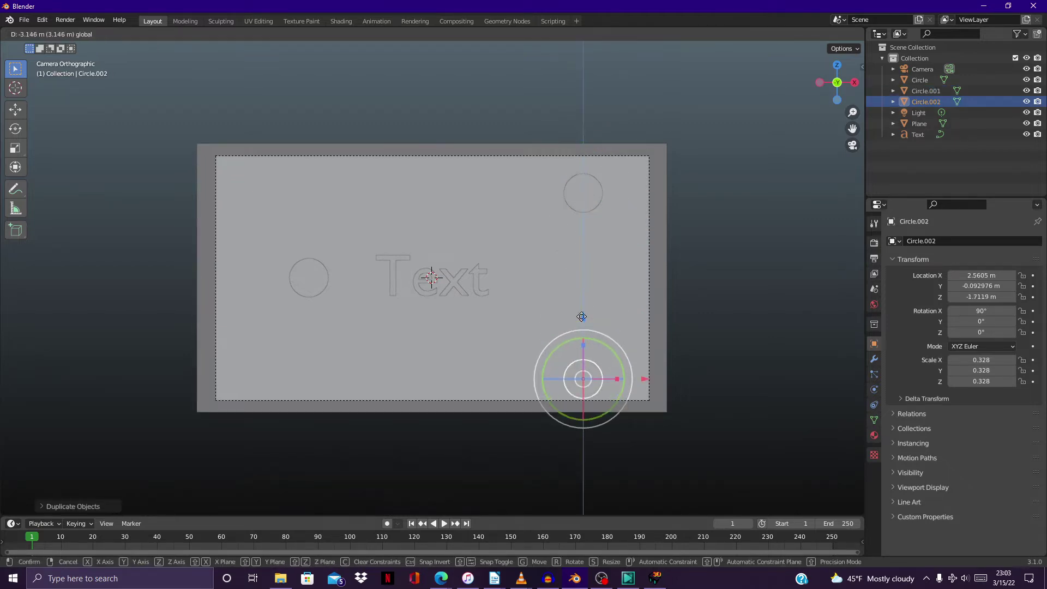
pyautogui.click(576, 295)
pyautogui.press('g')
pyautogui.press('x')
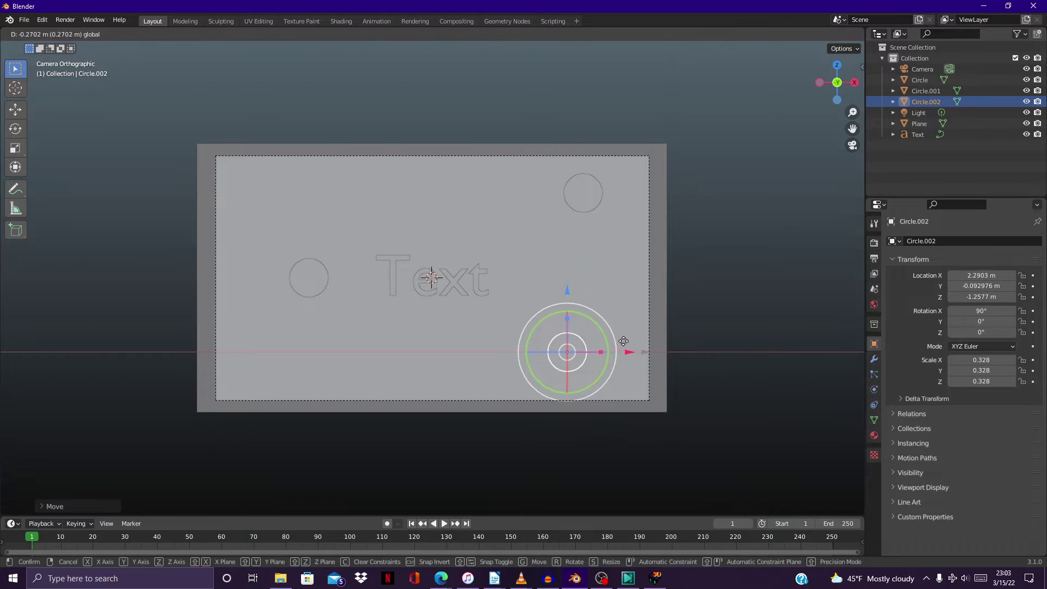
pyautogui.click(614, 348)
# Duplicate the lower-right circle and move the copy to the upper-left corner of the camera frame, at about Z 1.41 m
pyautogui.hotkey('shift', 'd')
pyautogui.rightClick(548, 339)
pyautogui.moveTo(614, 352); pyautogui.dragTo(327, 369)
pyautogui.moveTo(276, 292); pyautogui.dragTo(304, 126)
# Duplicate the upper-left circle and move the copy along X to the frame's upper middle, at about X 0.59 m
pyautogui.hotkey('shift', 'd')
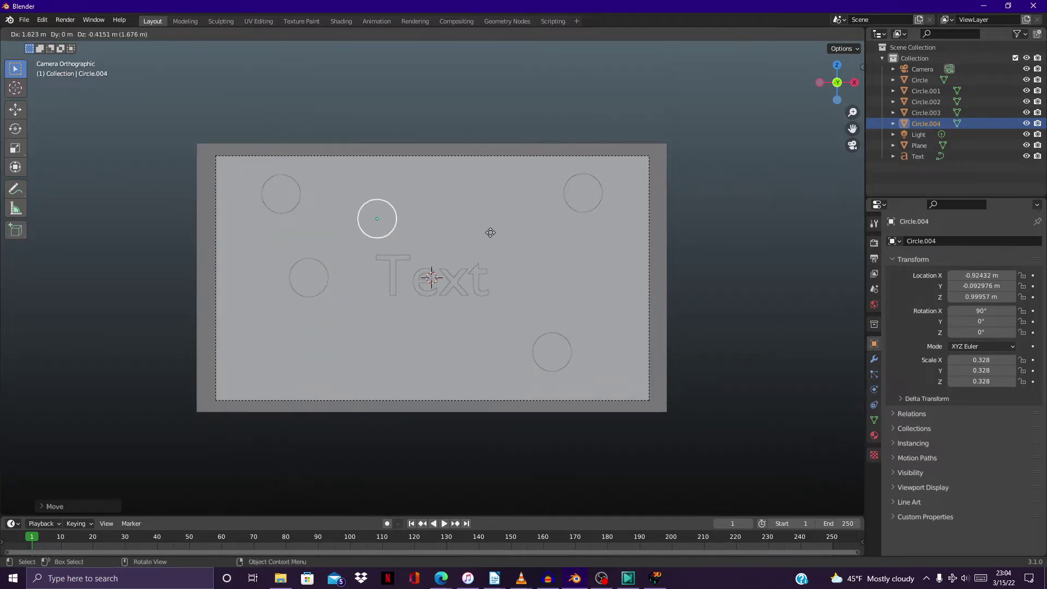
pyautogui.rightClick(356, 198)
pyautogui.moveTo(342, 195); pyautogui.dragTo(531, 236)
# Duplicate the upper-middle circle and place the copy in the lower-left part of the frame, at about X -0.83 m, Z -1.27 m
pyautogui.hotkey('shift', 'd')
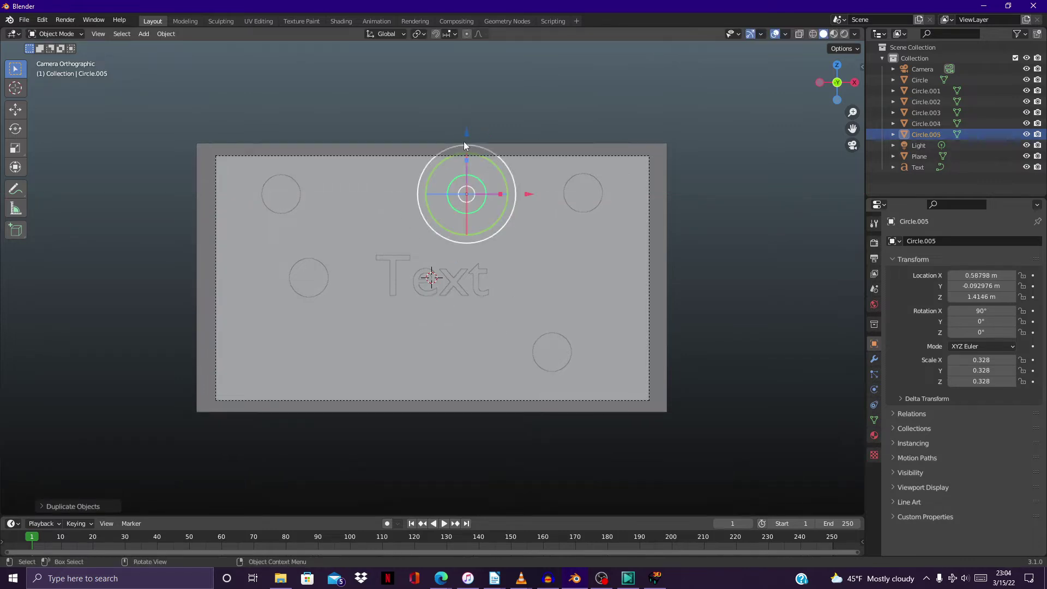
pyautogui.hotkey('shift', 'd')
pyautogui.press('z')
pyautogui.click(498, 302)
pyautogui.press('r')
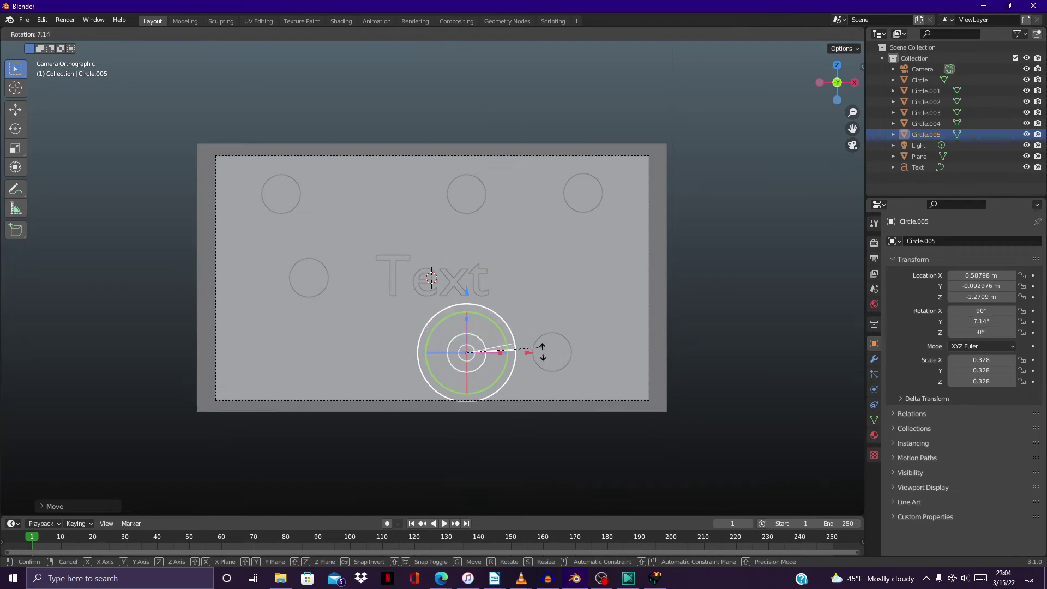
pyautogui.press('Escape')
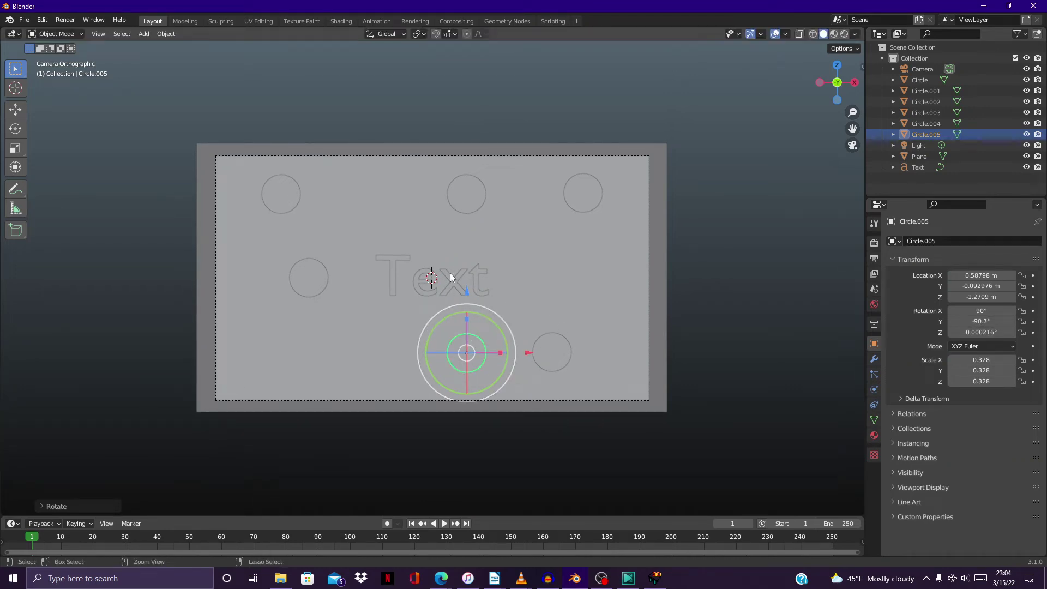
pyautogui.press('g')
pyautogui.press('x')
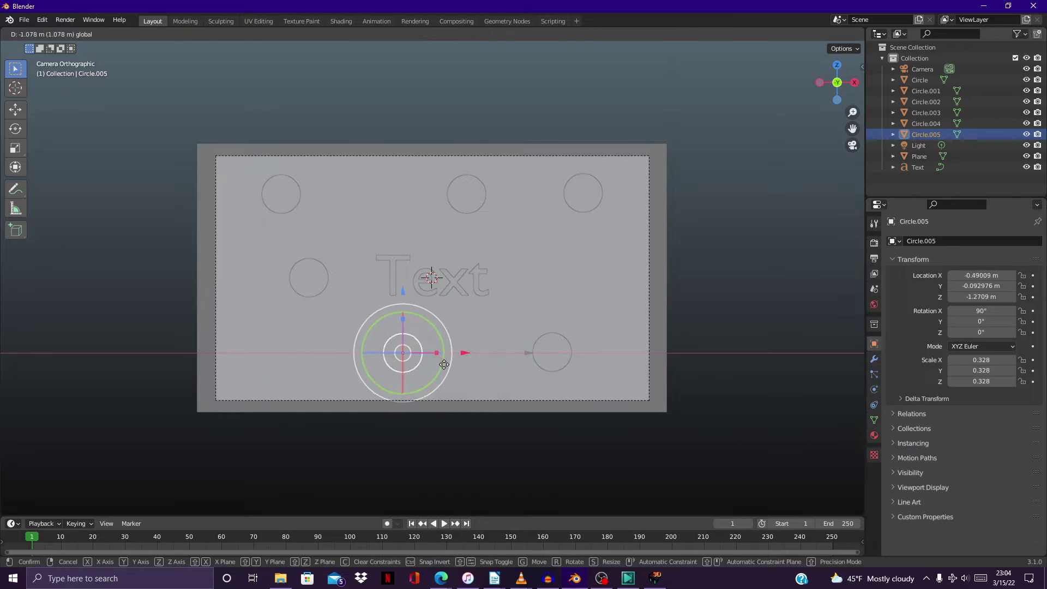
pyautogui.click(448, 374)
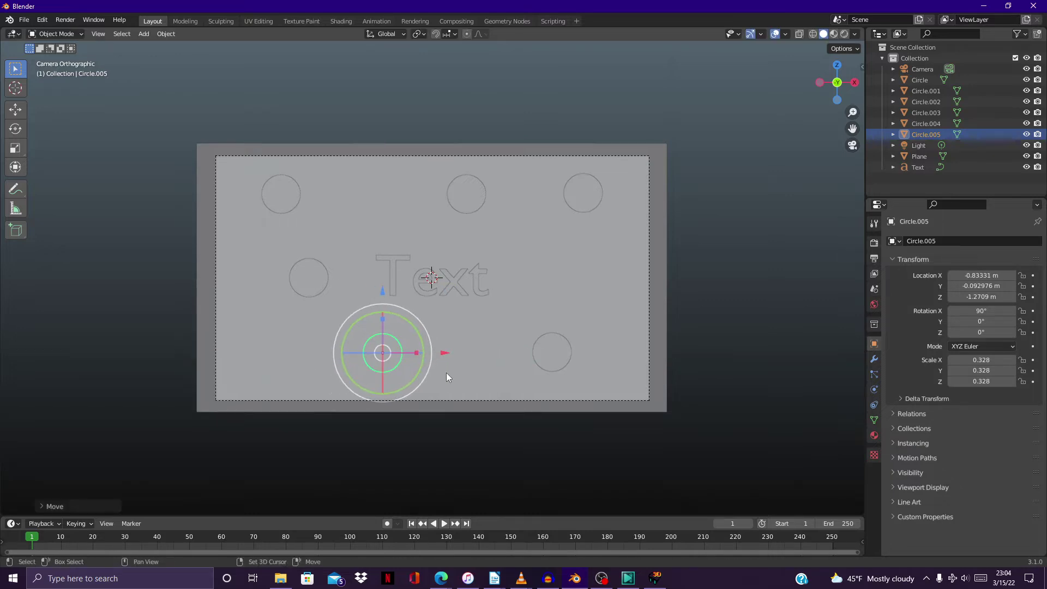
# Duplicate the lower-left circle and place the copy at the frame's right side, at about X 2.67 m, Z -0.06 m
pyautogui.hotkey('shift', 'd')
pyautogui.press('x')
pyautogui.click(467, 329)
pyautogui.press('g')
pyautogui.press('x')
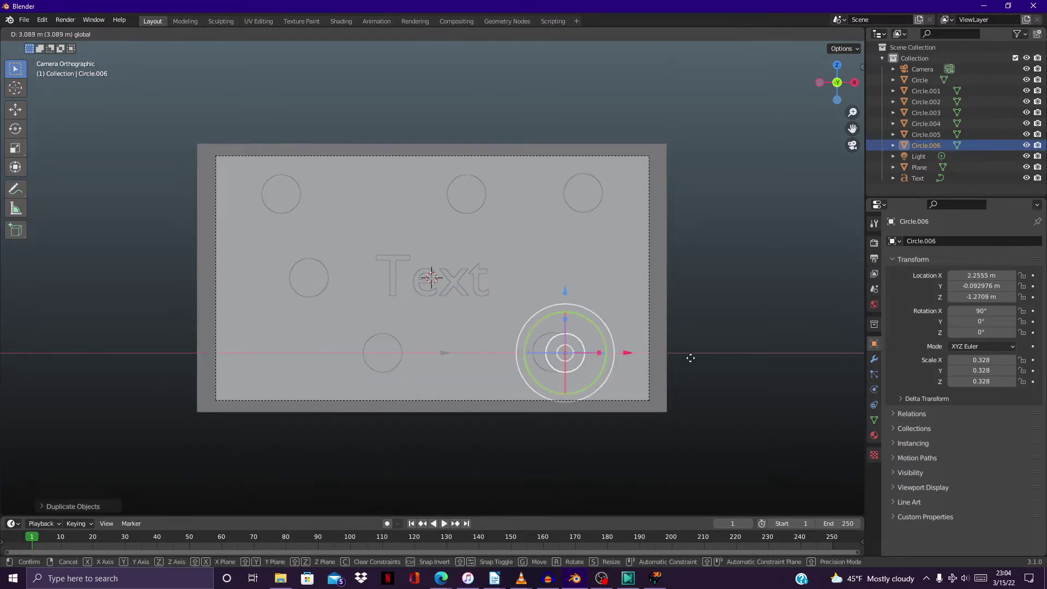
pyautogui.click(586, 289)
pyautogui.press('g')
pyautogui.press('z')
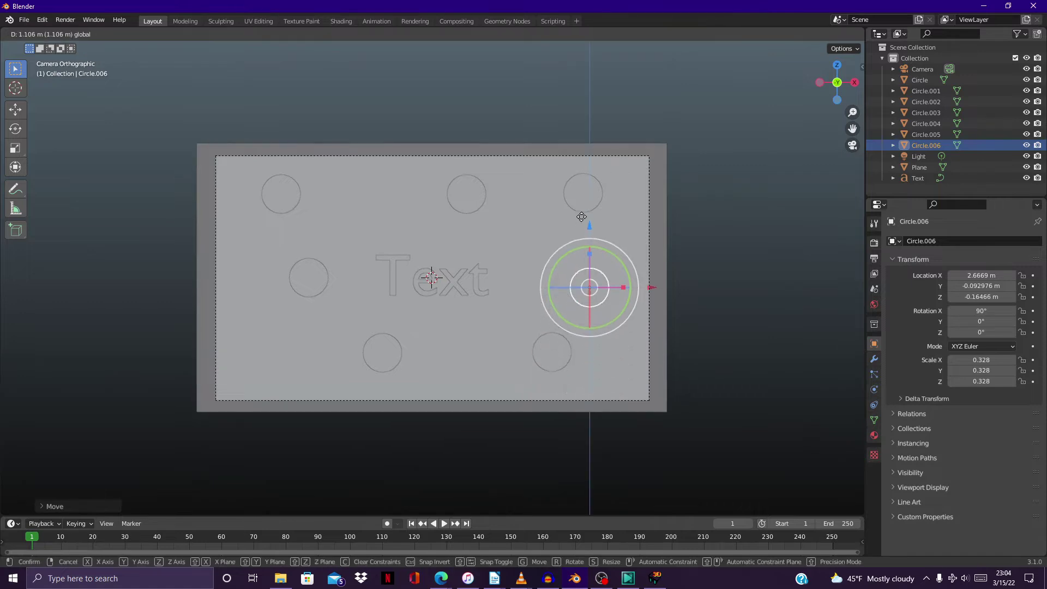
pyautogui.click(490, 237)
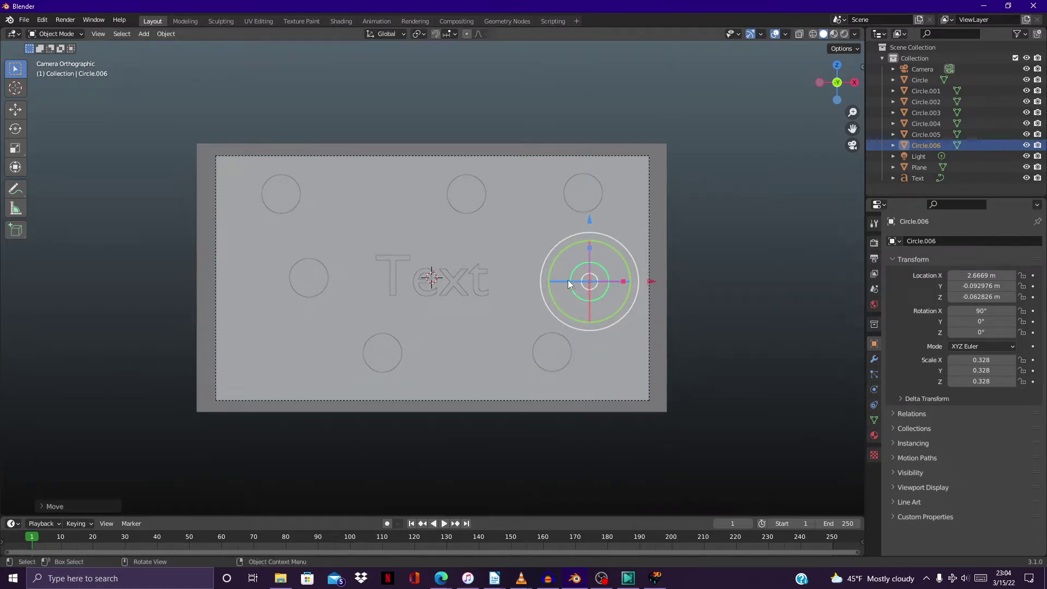
# Replace the text object's content with "HAPPY BEST DAY EVER"
pyautogui.click(439, 285)
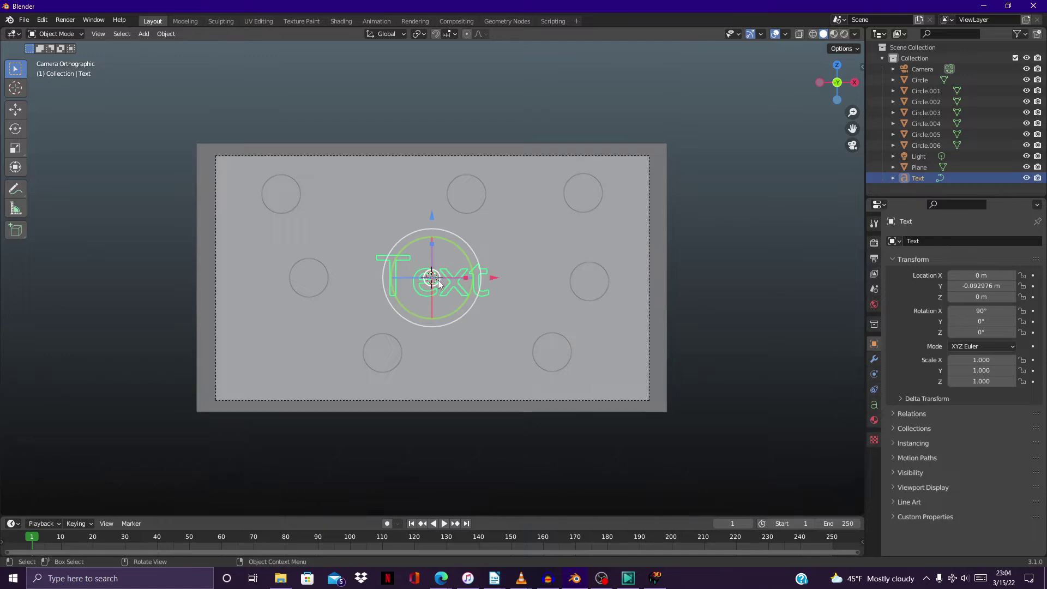
pyautogui.press('Tab')
pyautogui.press('BackSpace')
pyautogui.press('BackSpace')
pyautogui.press('BackSpace')
pyautogui.press('BackSpace')
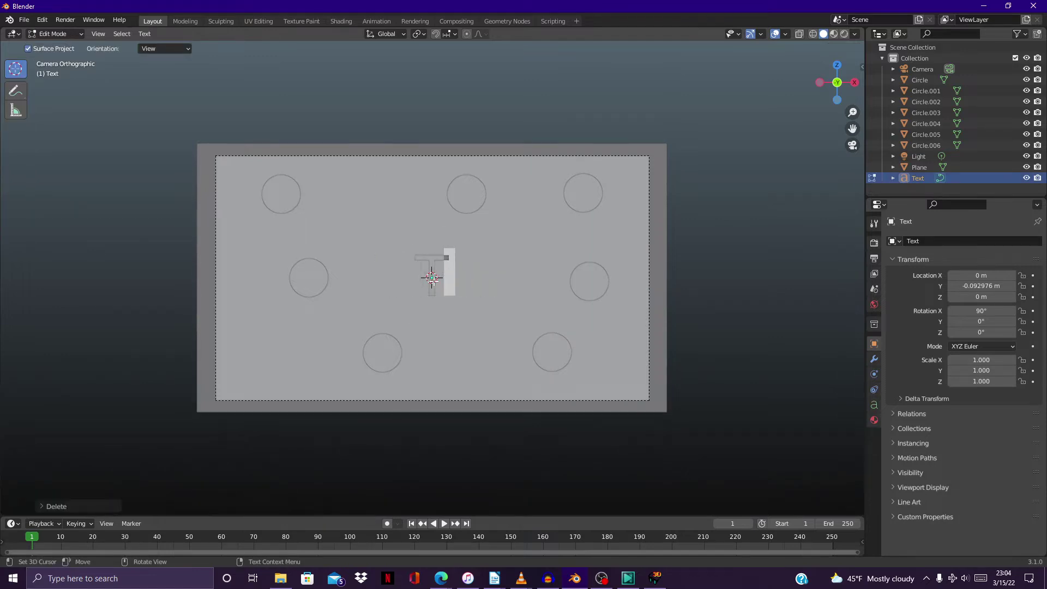
pyautogui.write('HAPP')
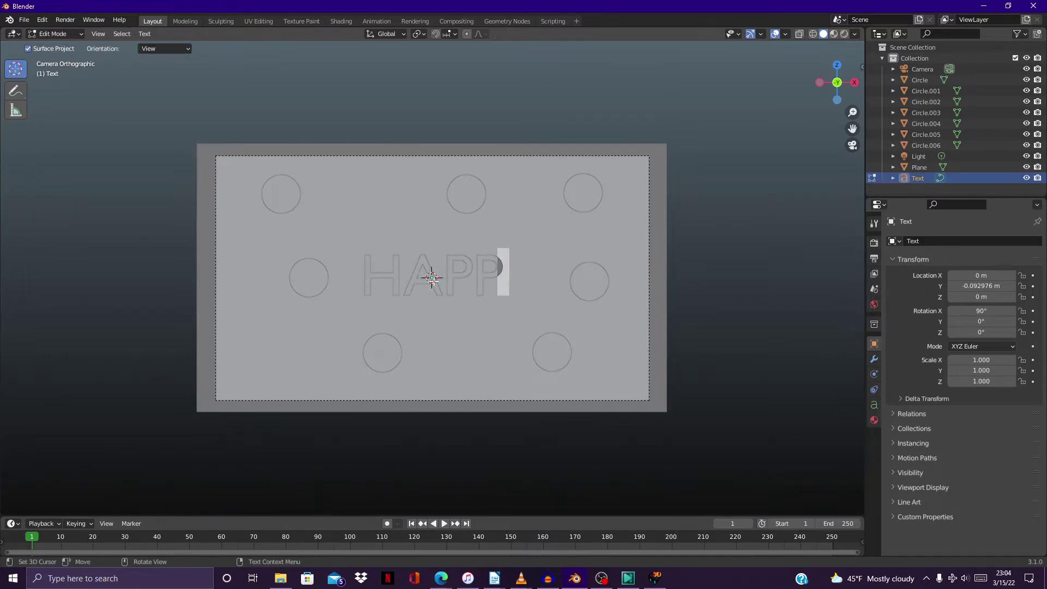
pyautogui.write('Y BEST ')
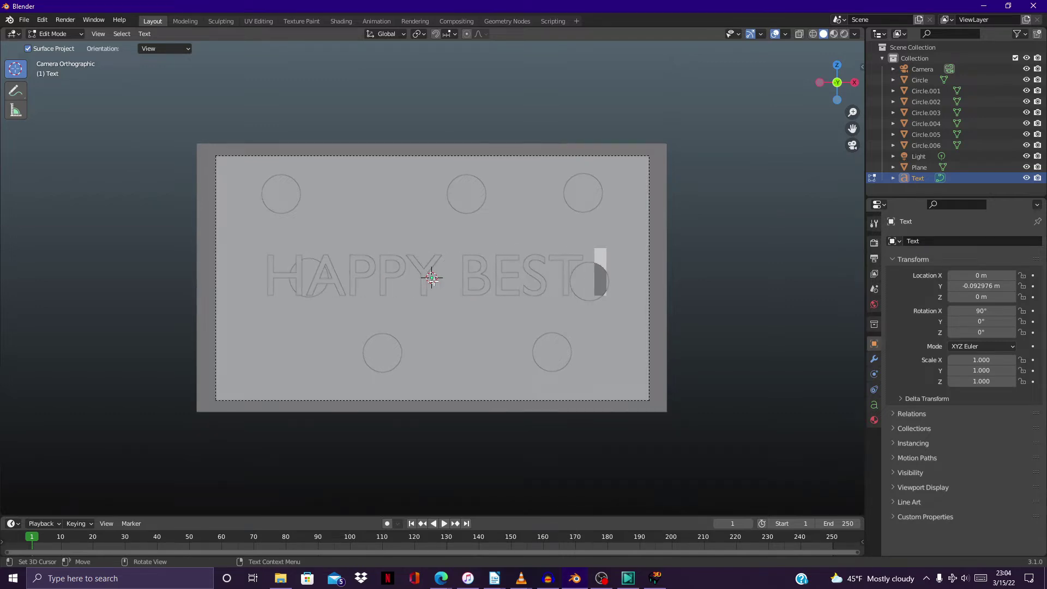
pyautogui.write('DAY EM')
pyautogui.write('ER')
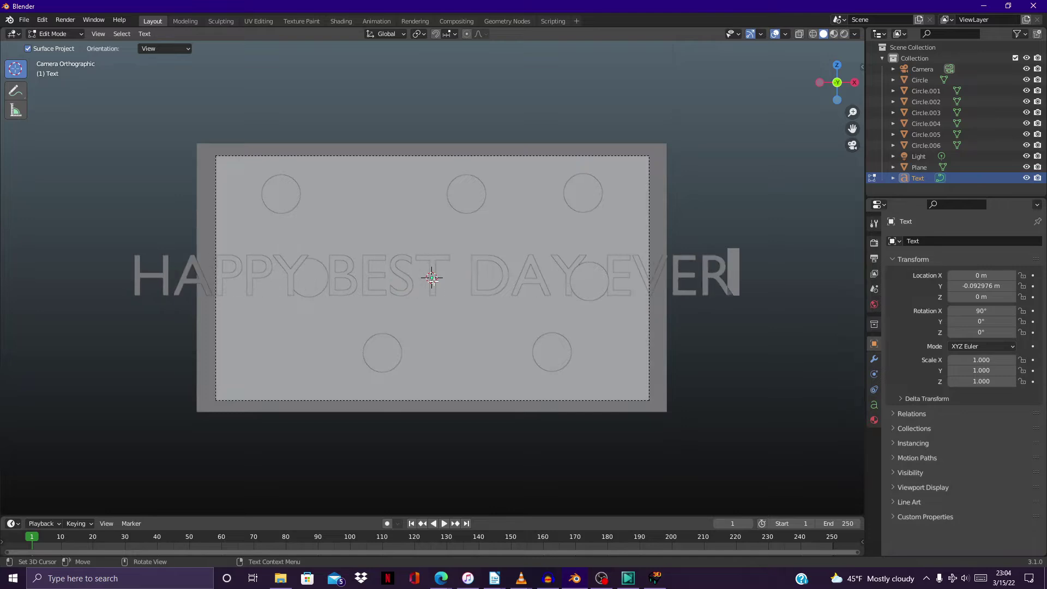
# Insert three line breaks before "EVER" to put it well below "HAPPY BEST DAY", and finish editing the text
pyautogui.press('shift')
pyautogui.press('Left')
pyautogui.press('Left')
pyautogui.press('Left')
pyautogui.press('Left')
pyautogui.press('Left')
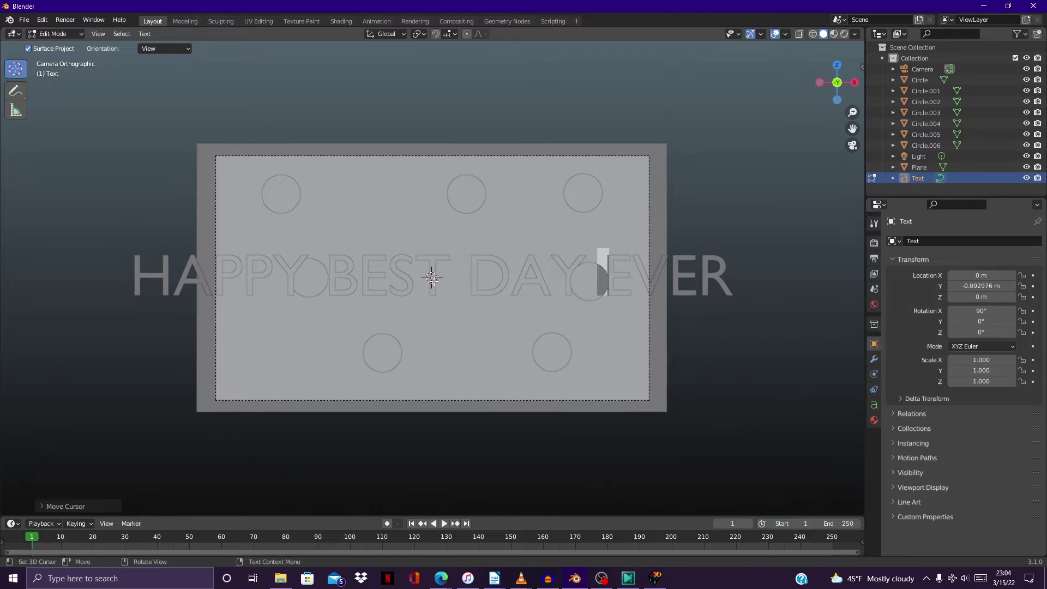
pyautogui.press('Return')
pyautogui.press('Return')
pyautogui.press('Return')
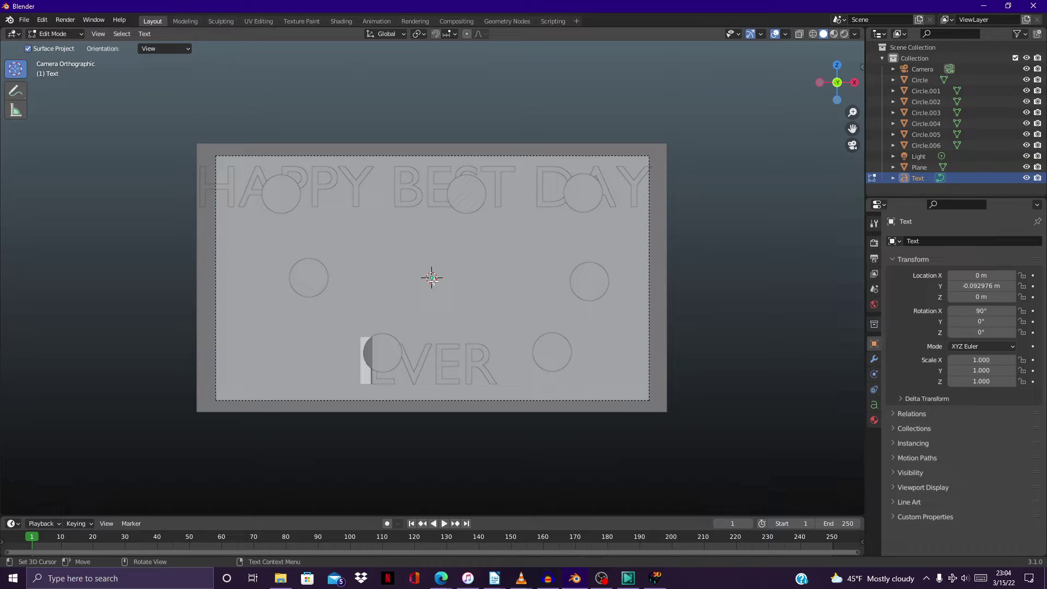
pyautogui.write('N')
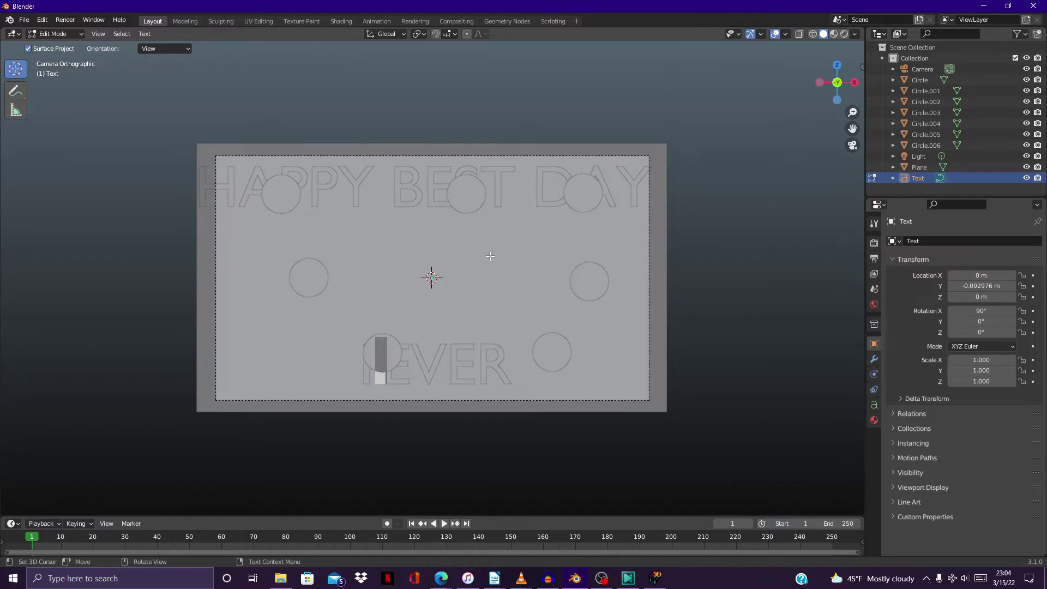
pyautogui.press('Tab')
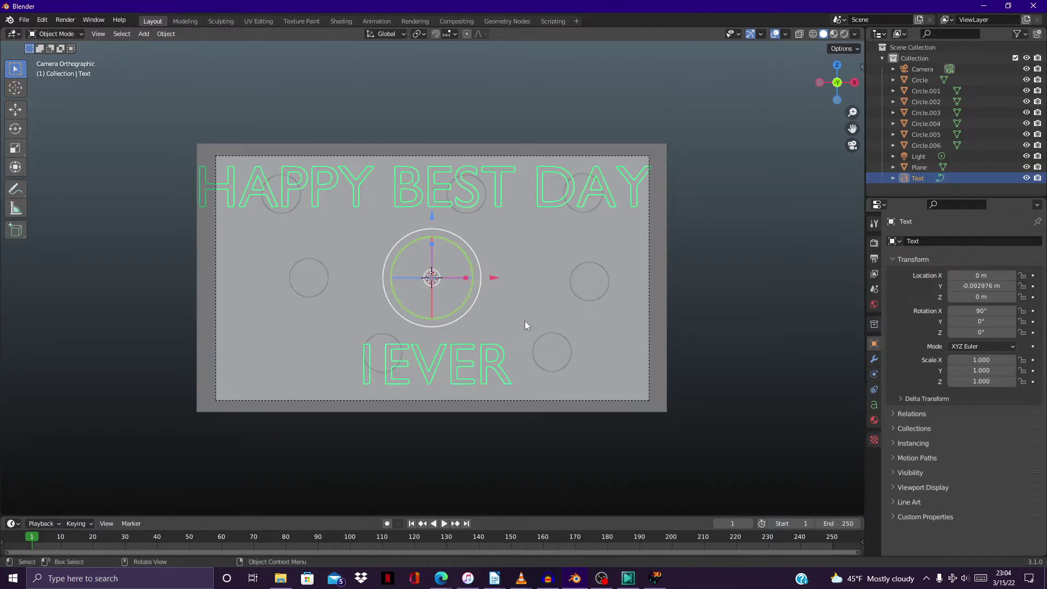
# Move the text object forward along Y to about -0.37 m and return to the camera view
pyautogui.scroll(-1, 525, 325)
pyautogui.moveTo(525, 320); pyautogui.dragTo(474, 289, button='middle')
pyautogui.moveTo(489, 276); pyautogui.dragTo(463, 279)
pyautogui.press('KP_0')
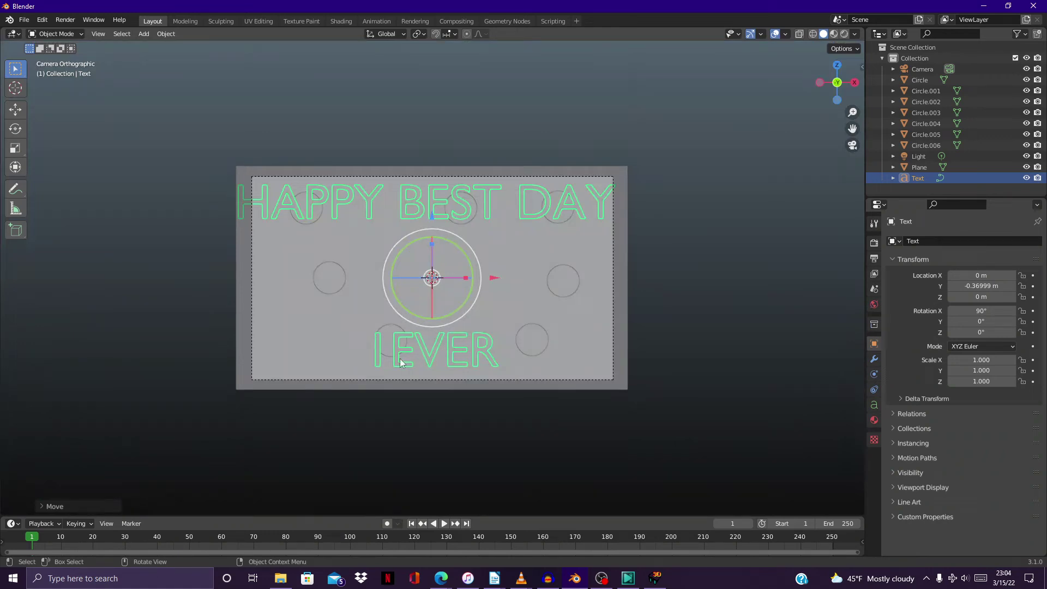
# Delete the stray letter before "EVER" in the text object and leave text editing
pyautogui.press('Tab')
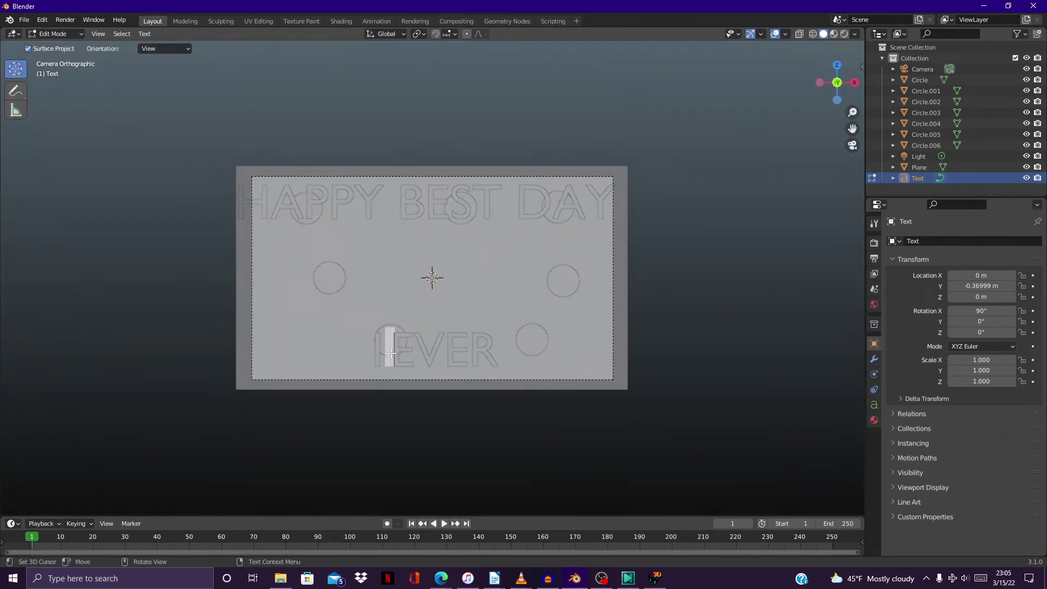
pyautogui.press('Left')
pyautogui.press('Delete')
pyautogui.press('Right')
pyautogui.press('Right')
pyautogui.press('Right')
pyautogui.press('Right')
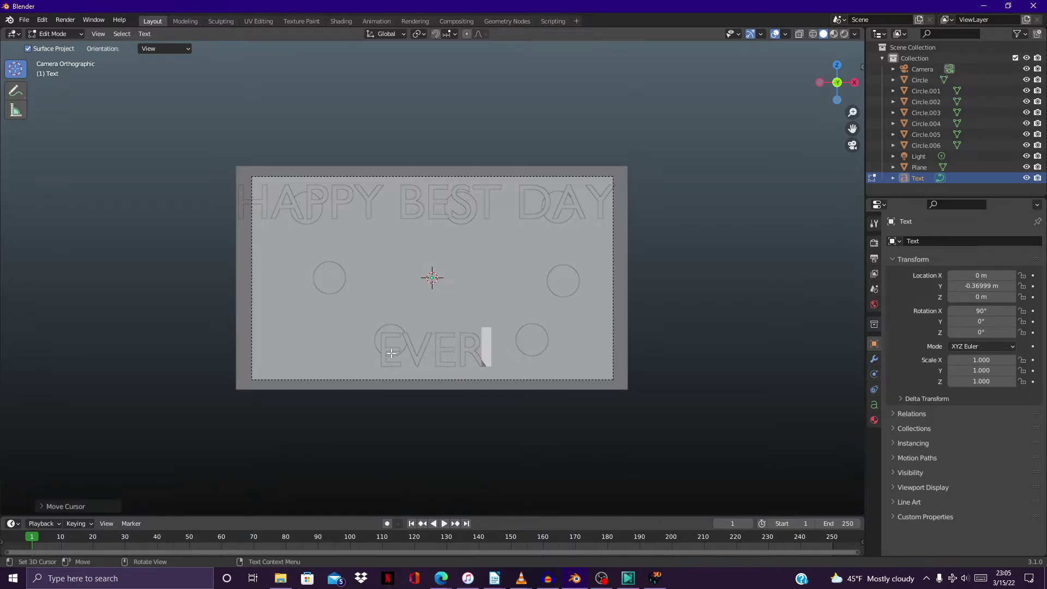
pyautogui.press('Tab')
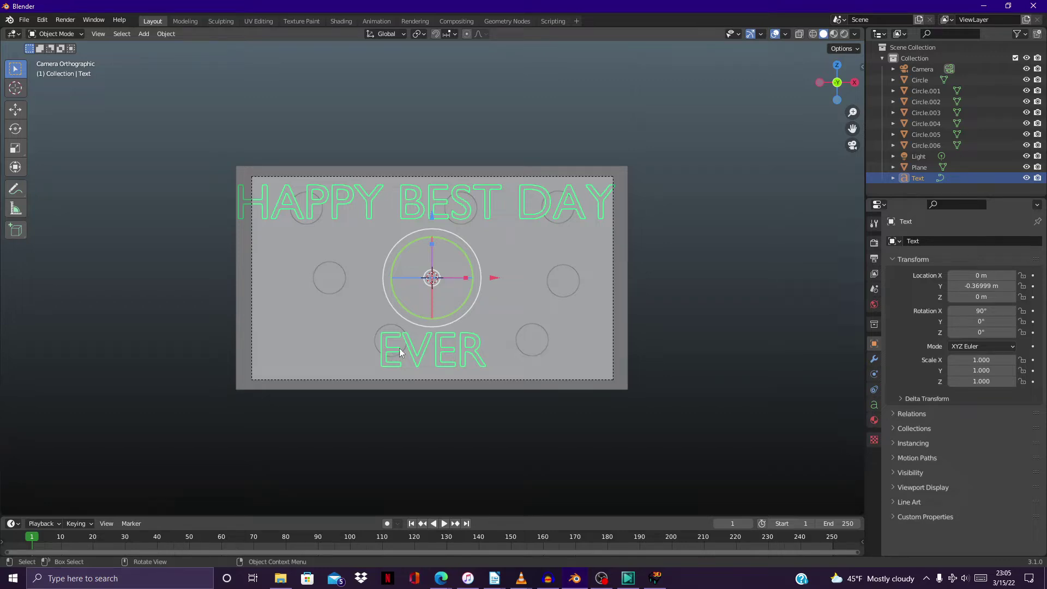
# Shift the text object sideways along X to about 0.11 m
pyautogui.click(571, 206)
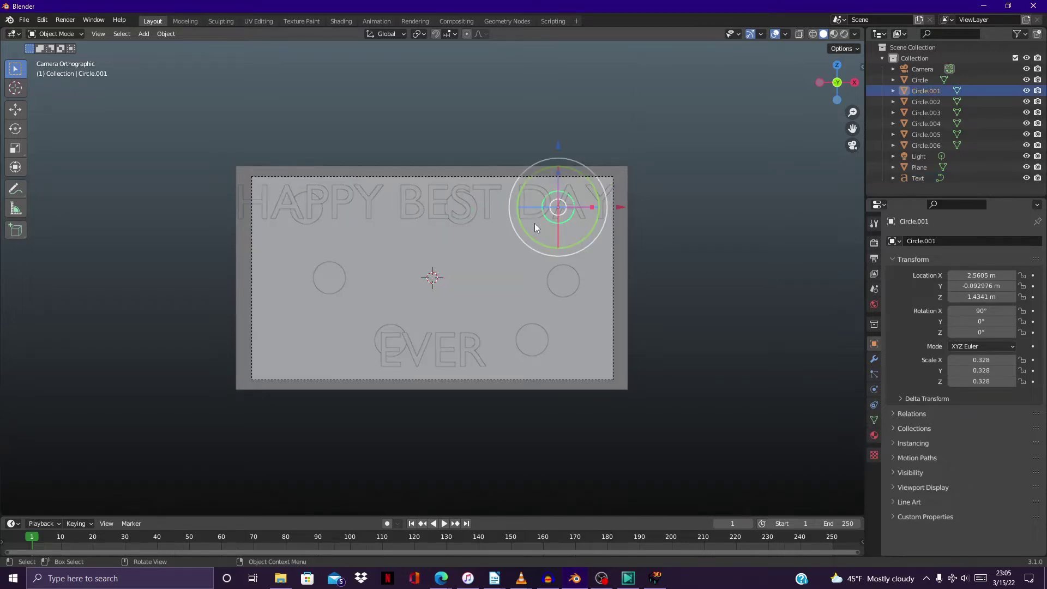
pyautogui.click(602, 198)
pyautogui.moveTo(494, 278); pyautogui.dragTo(499, 284)
pyautogui.rightClick(496, 281)
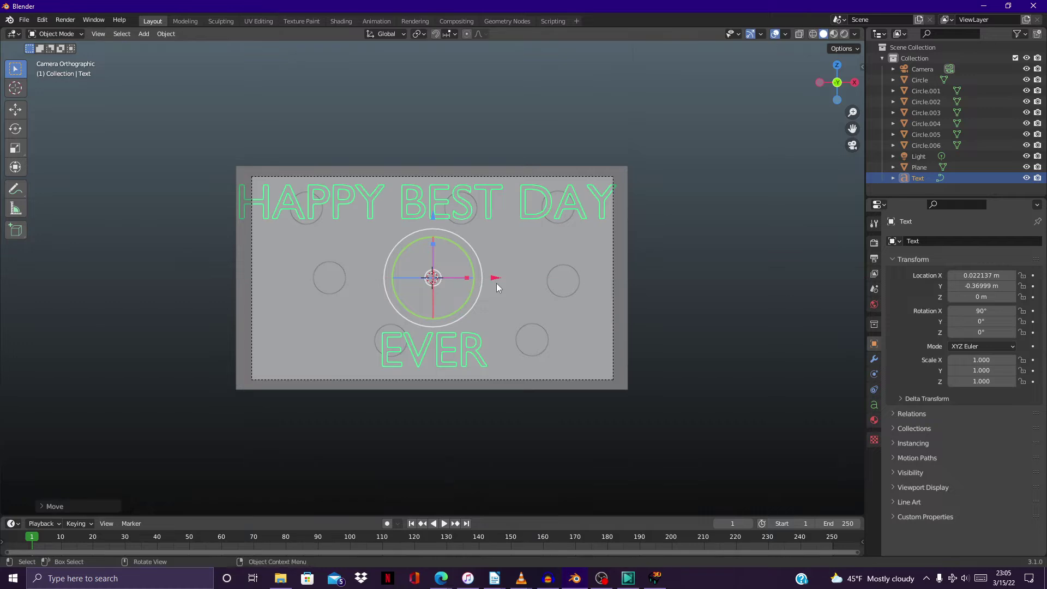
pyautogui.click(613, 183)
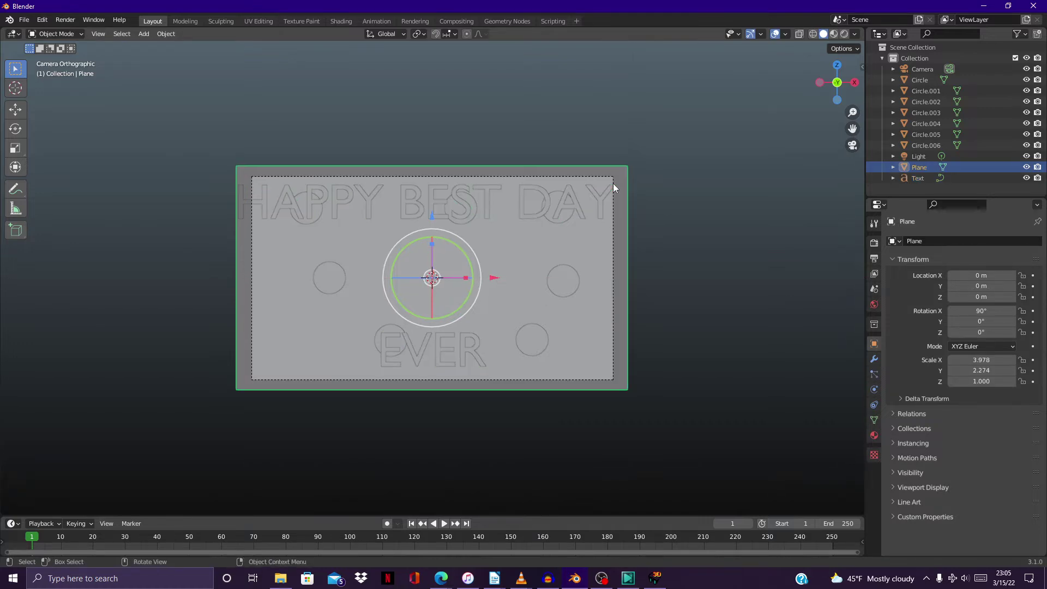
pyautogui.click(614, 285)
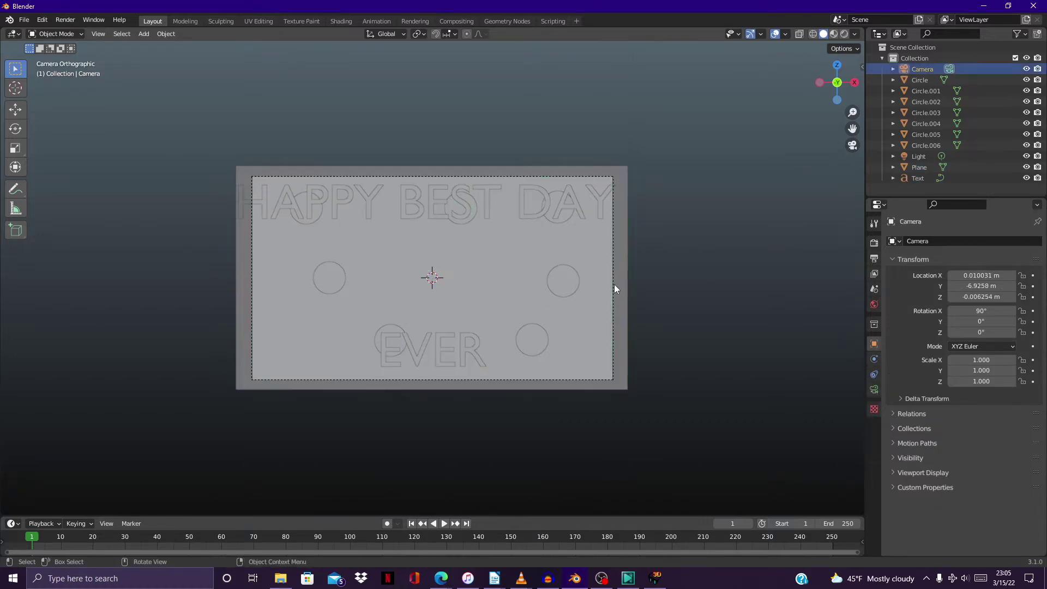
pyautogui.click(564, 202)
pyautogui.moveTo(491, 282); pyautogui.dragTo(500, 278)
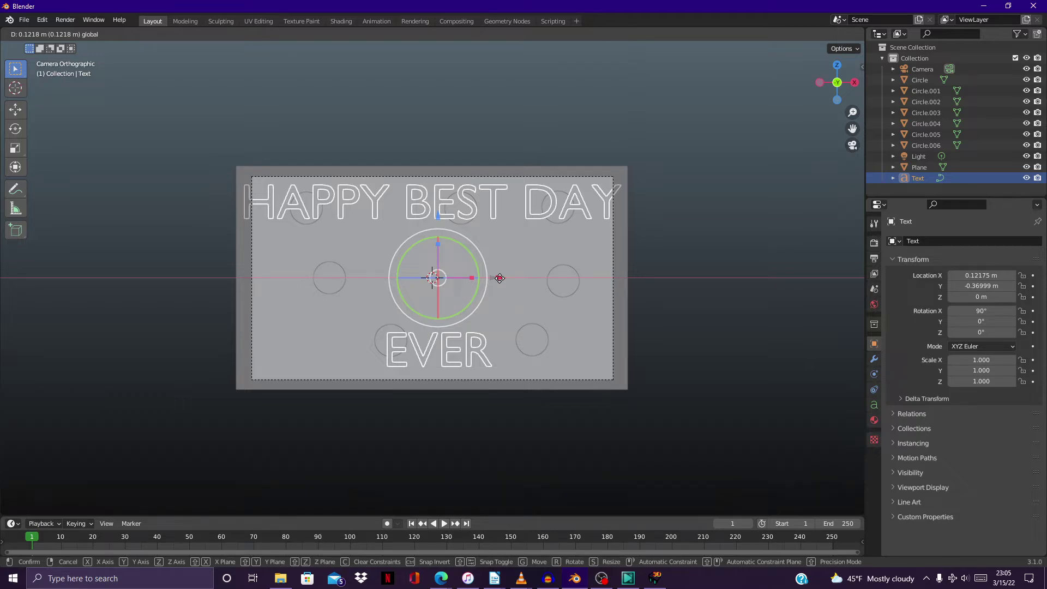
pyautogui.moveTo(500, 278); pyautogui.dragTo(498, 279)
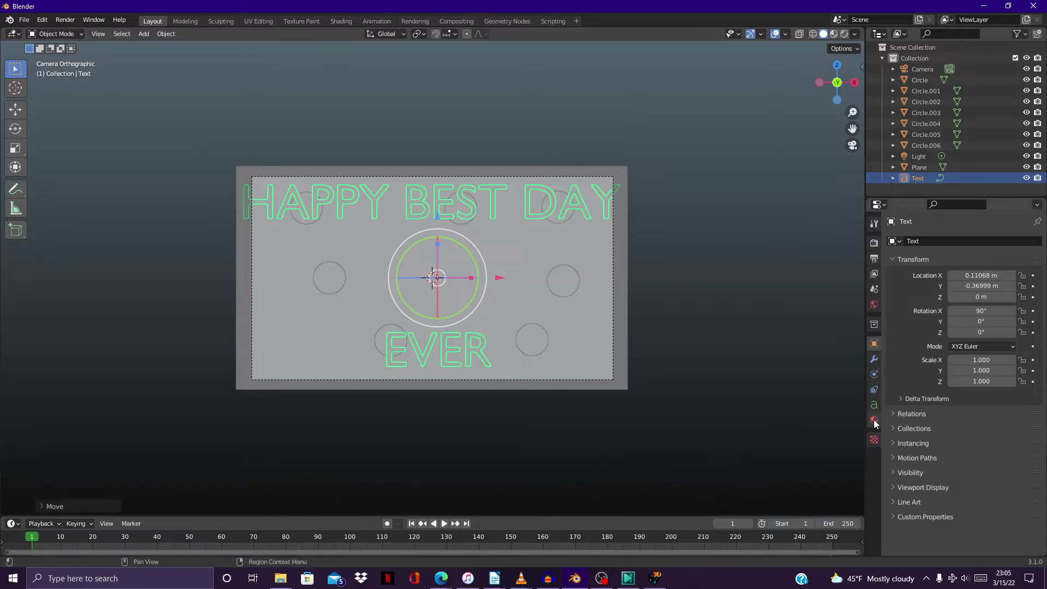
# Increase the camera's orthographic scale to 7.914 so the whole text fits inside the frame
pyautogui.click(614, 290)
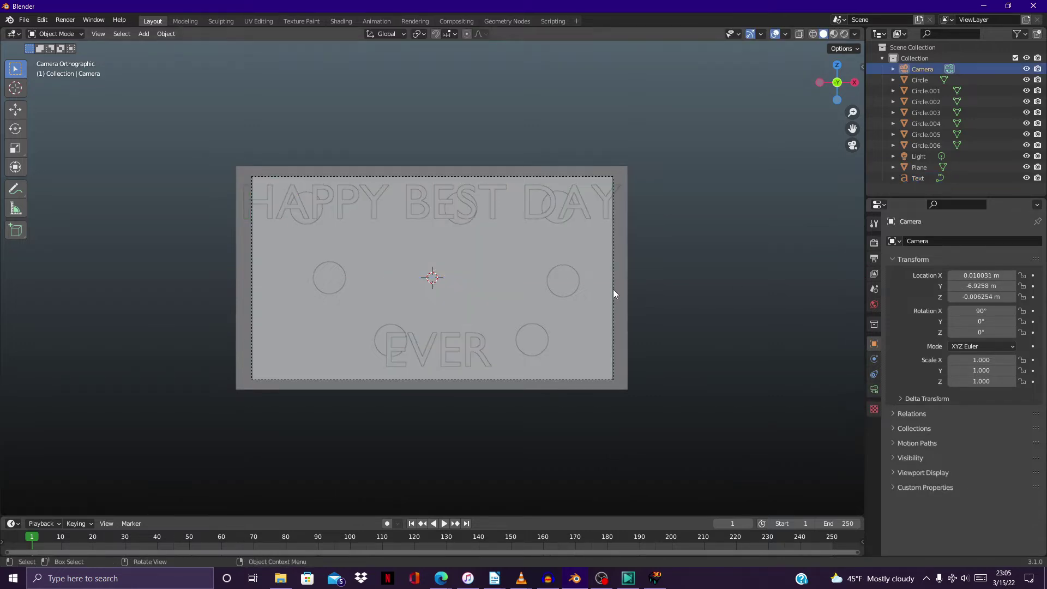
pyautogui.click(871, 389)
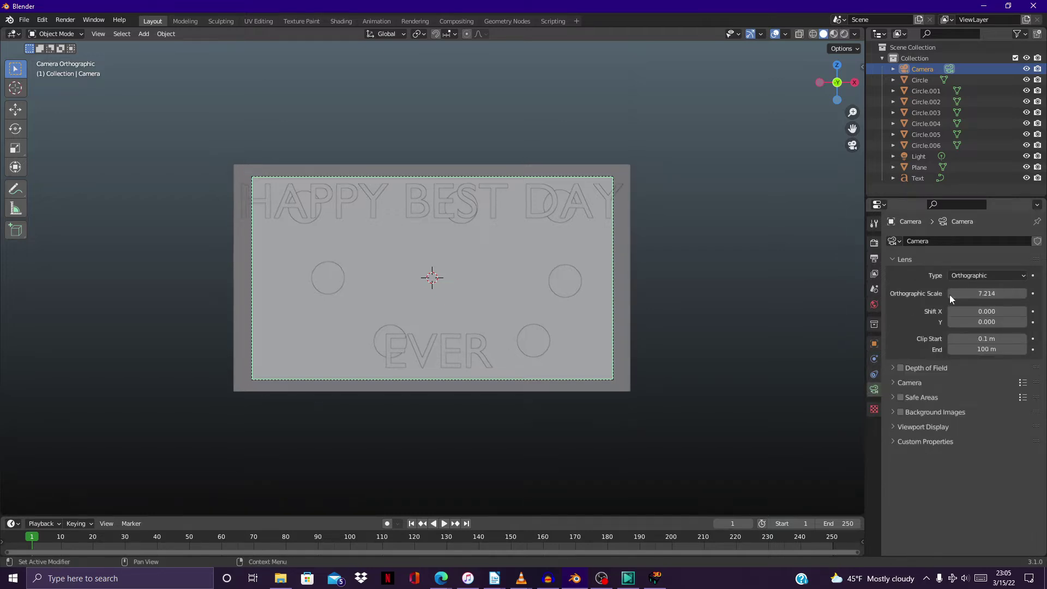
pyautogui.click(1024, 294)
pyautogui.click(1023, 294)
pyautogui.click(1024, 293)
pyautogui.click(1023, 293)
pyautogui.click(1023, 293)
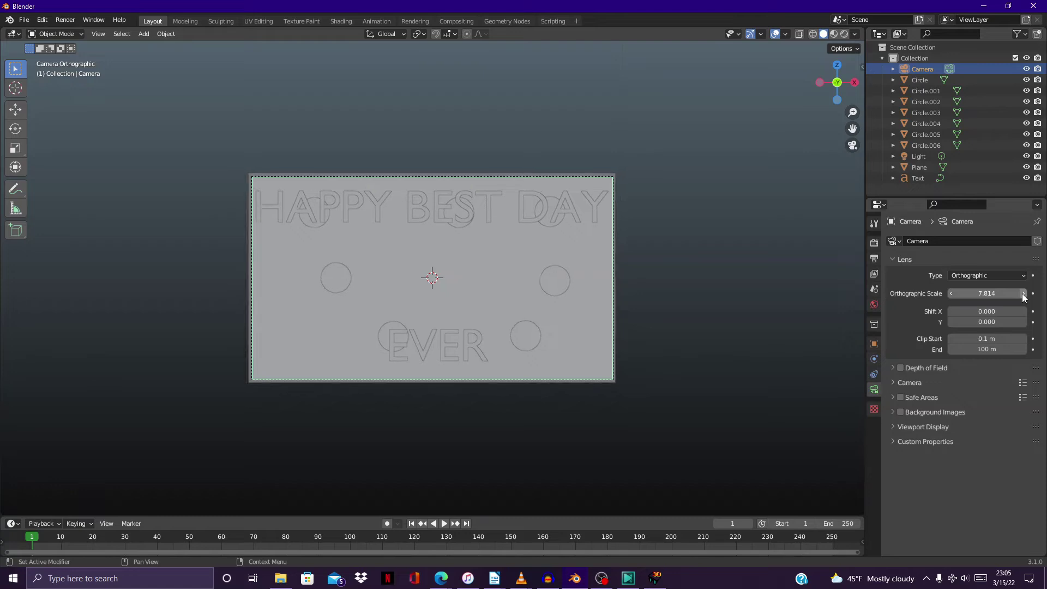
pyautogui.click(1023, 294)
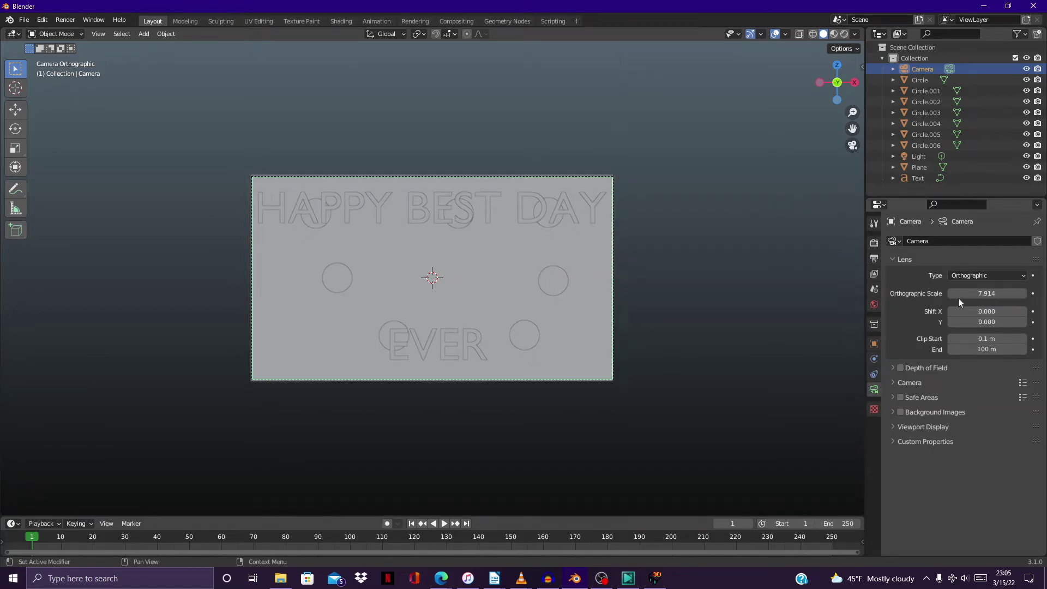
# Give the background plane a new material with an Emission surface and set its color to bright yellow
pyautogui.click(528, 225)
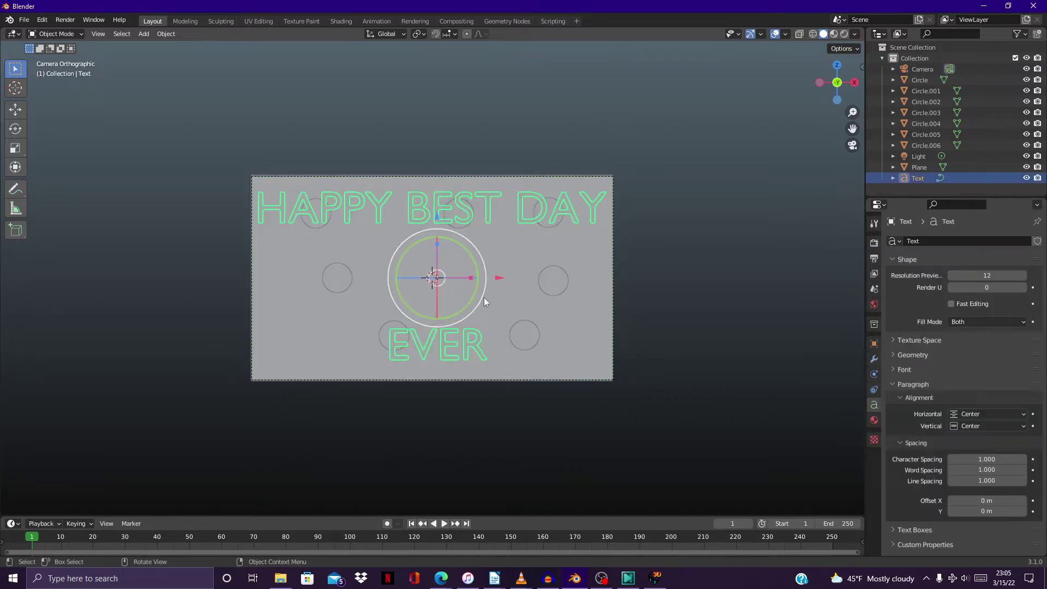
pyautogui.click(502, 257)
pyautogui.click(874, 436)
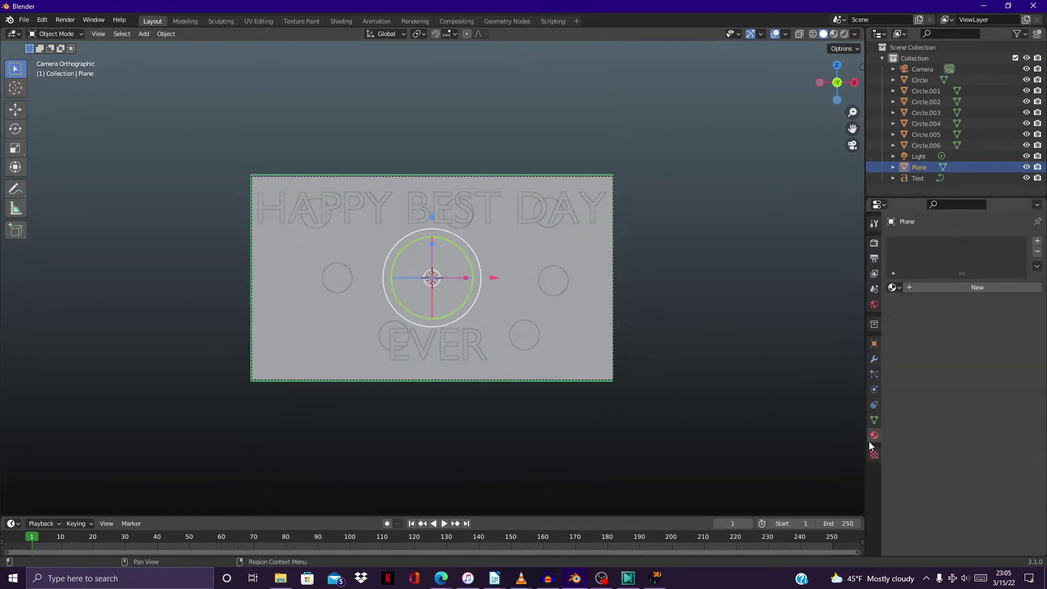
pyautogui.click(917, 288)
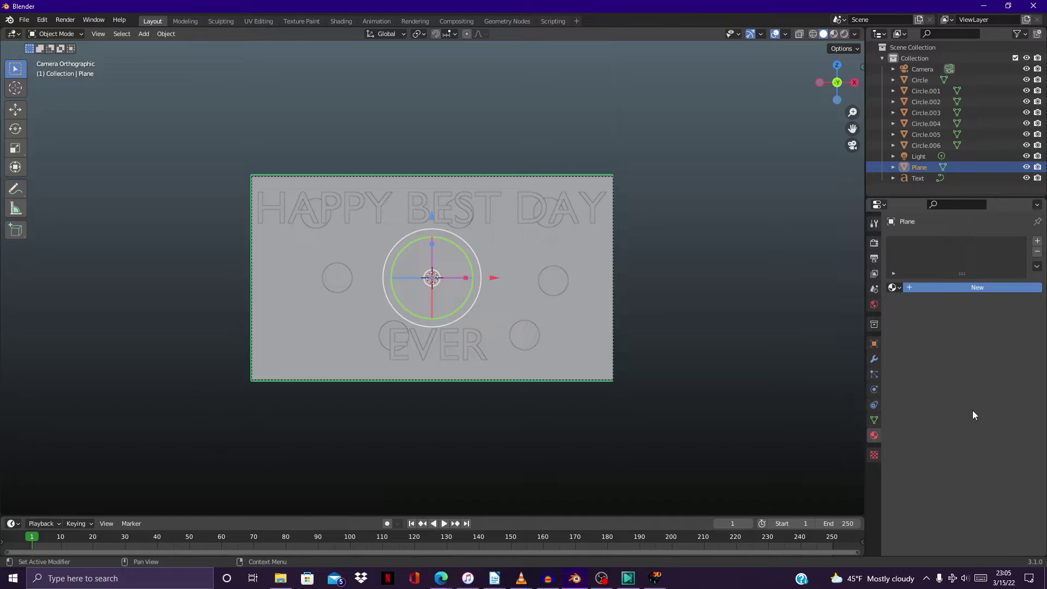
pyautogui.click(963, 287)
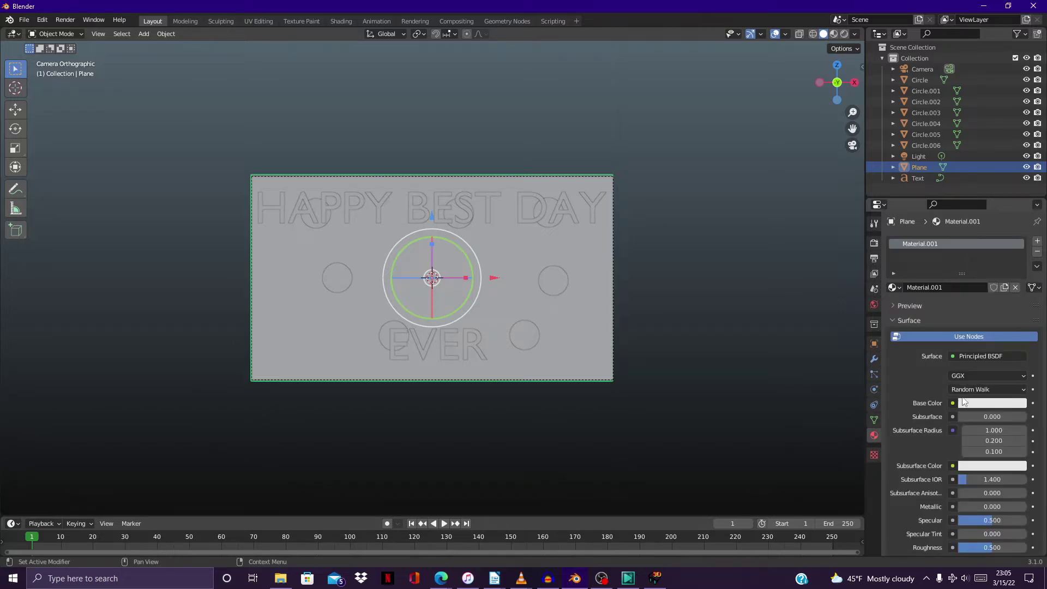
pyautogui.click(974, 357)
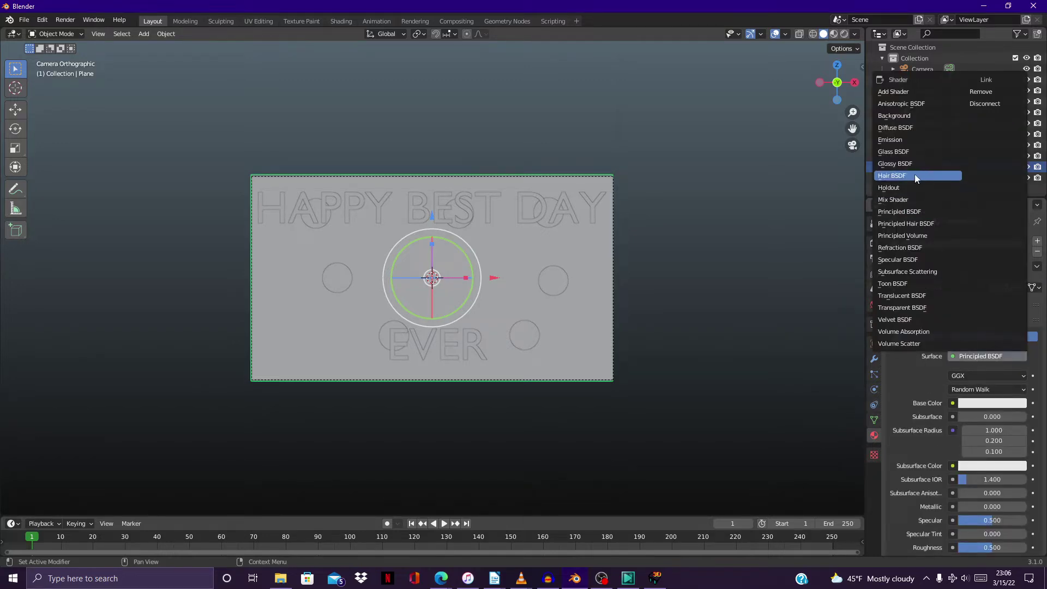
pyautogui.click(904, 143)
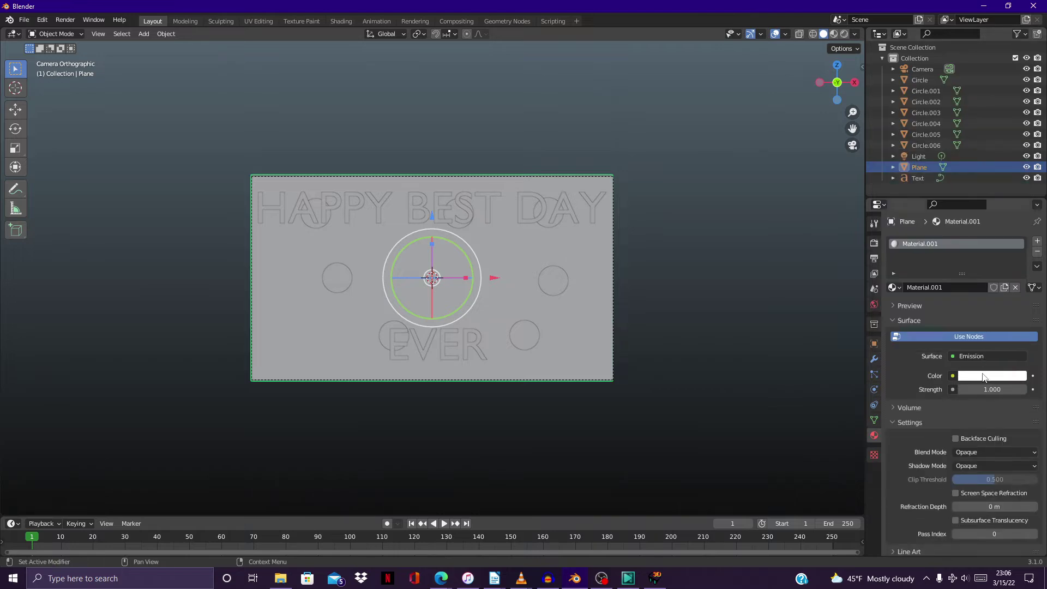
pyautogui.click(984, 378)
pyautogui.moveTo(965, 256); pyautogui.dragTo(935, 280)
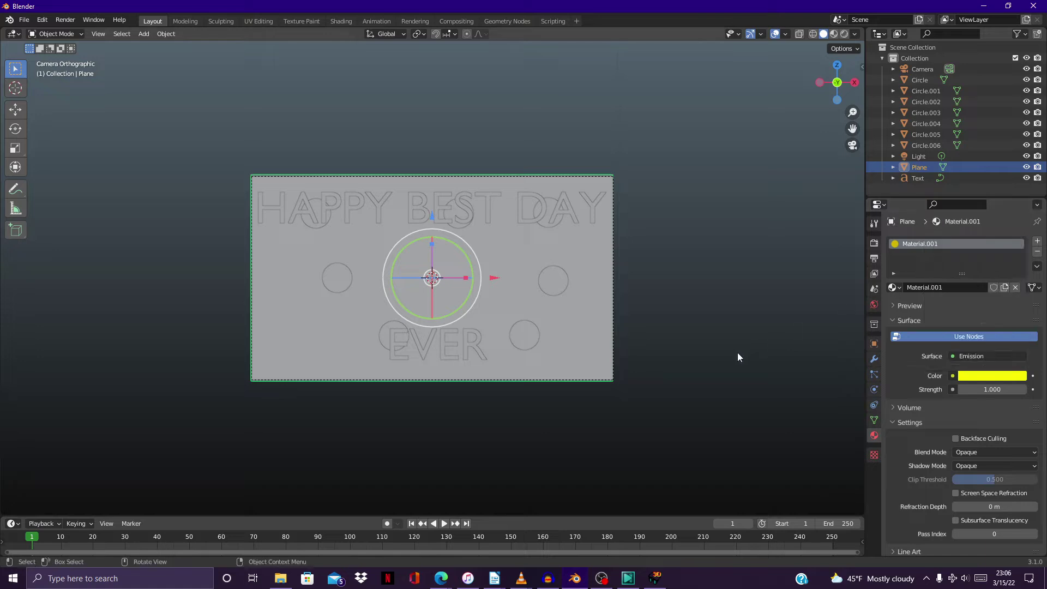
# Give the circle above and to the right of "EVER" a new Emission material in a very dark olive color
pyautogui.click(557, 284)
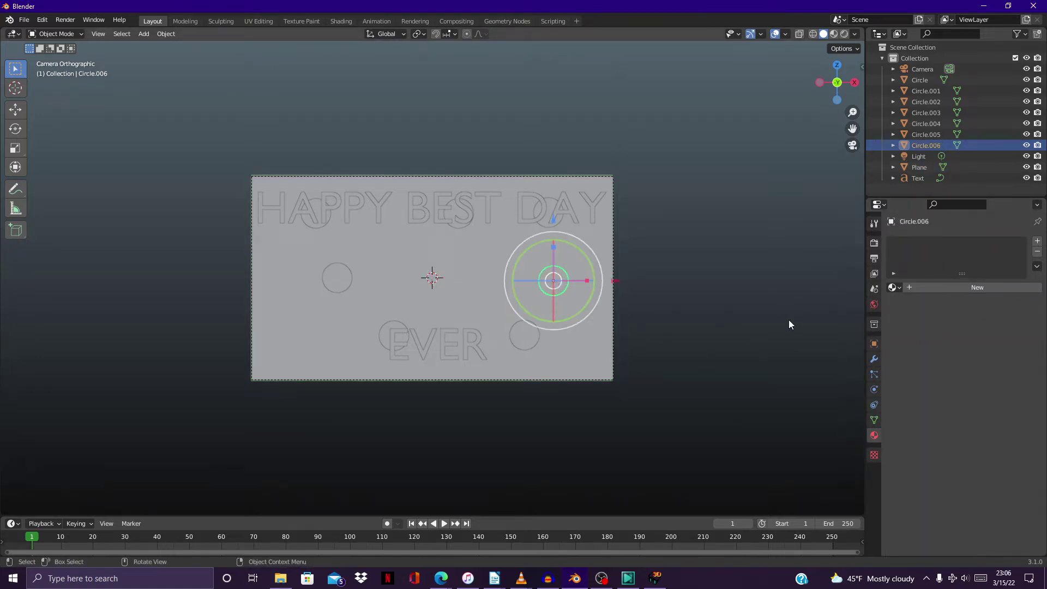
pyautogui.click(943, 287)
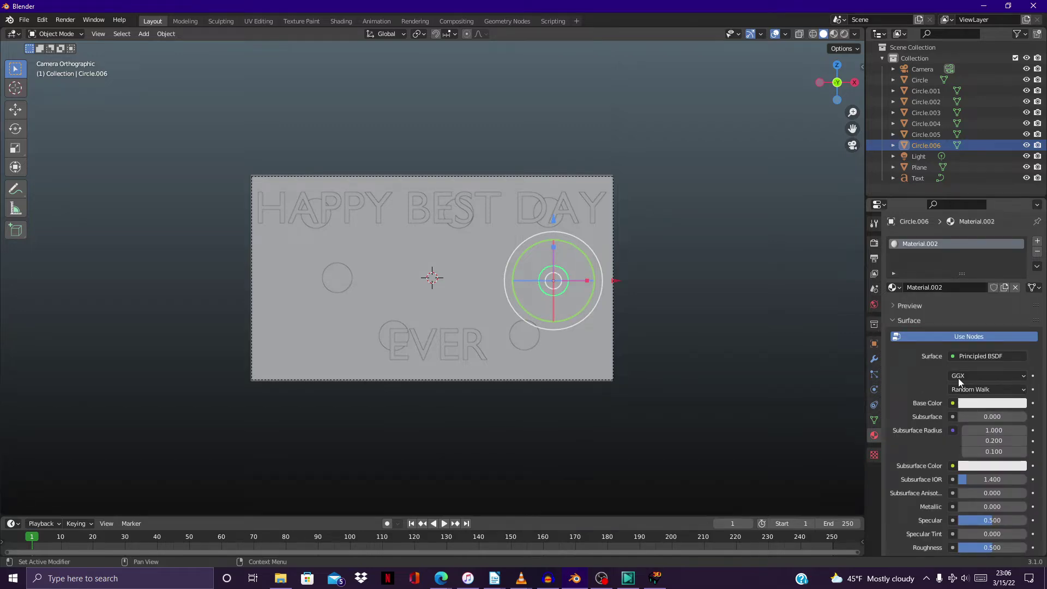
pyautogui.click(974, 356)
pyautogui.click(909, 140)
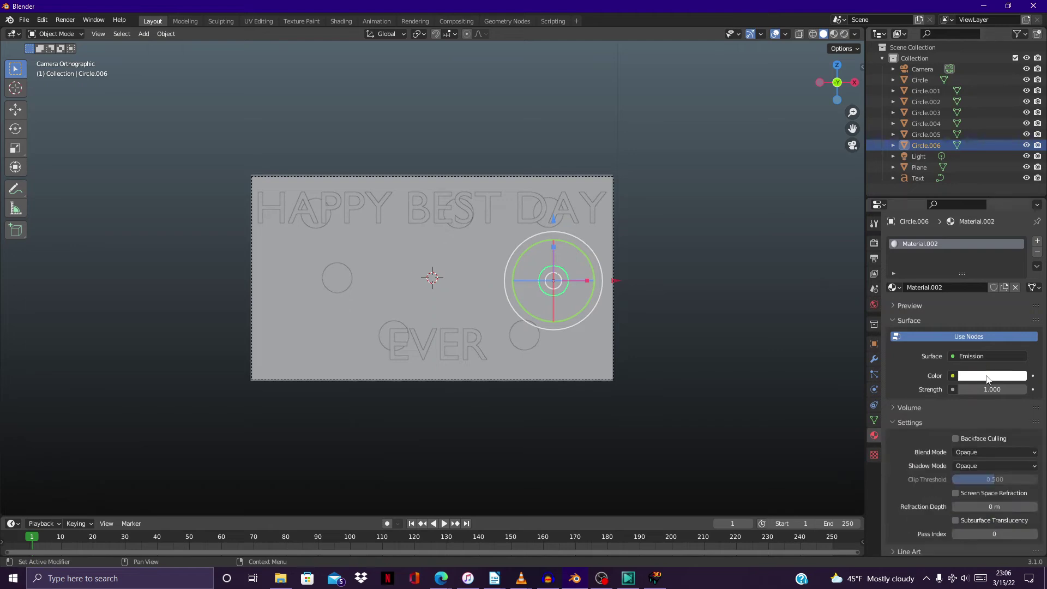
pyautogui.click(988, 376)
pyautogui.moveTo(981, 287); pyautogui.dragTo(934, 279)
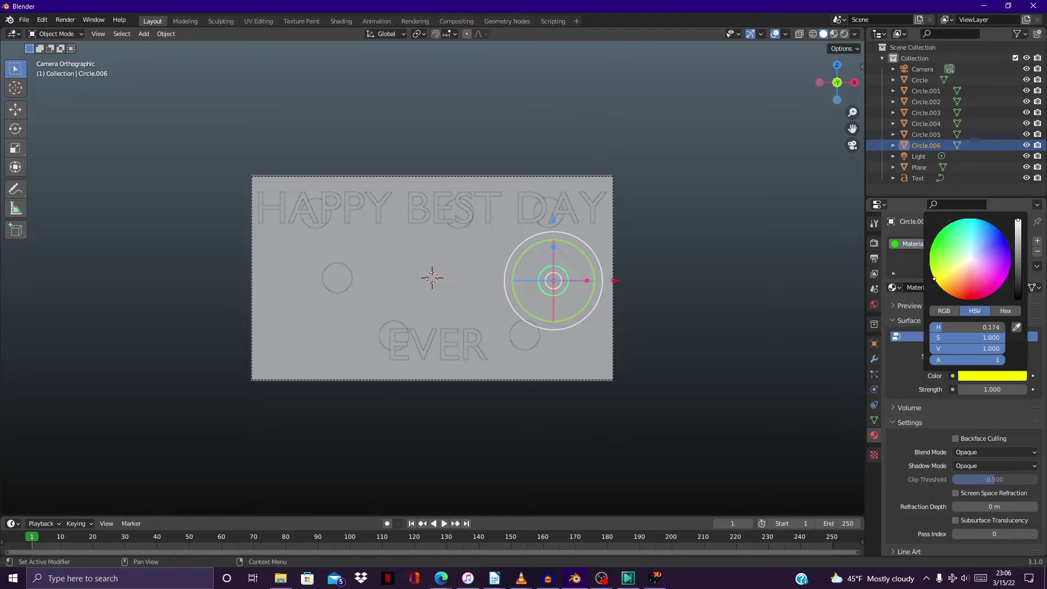
pyautogui.moveTo(1019, 224); pyautogui.dragTo(1018, 286)
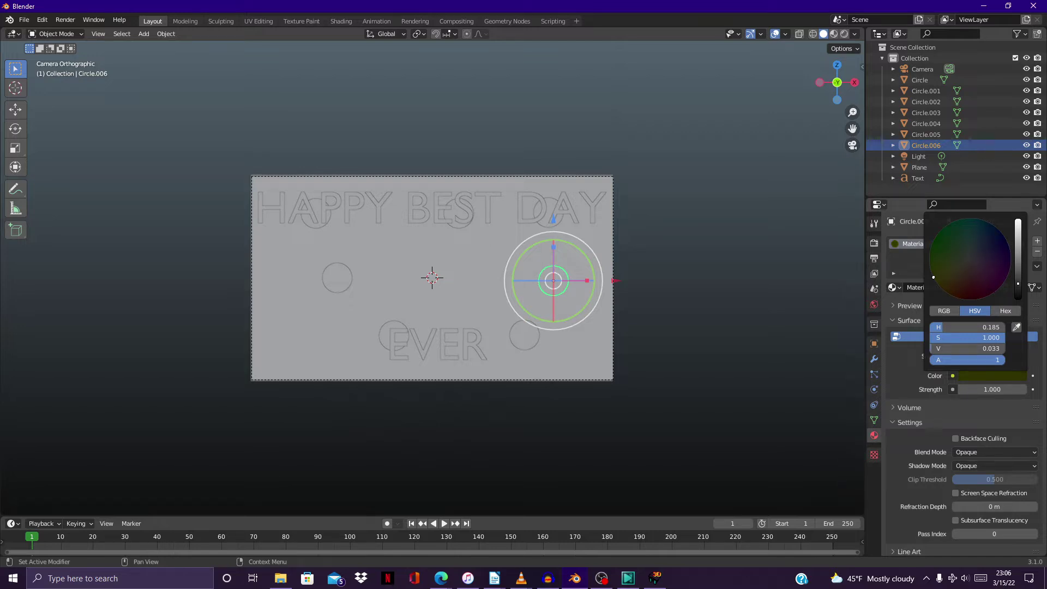
pyautogui.moveTo(1019, 286); pyautogui.dragTo(1019, 289)
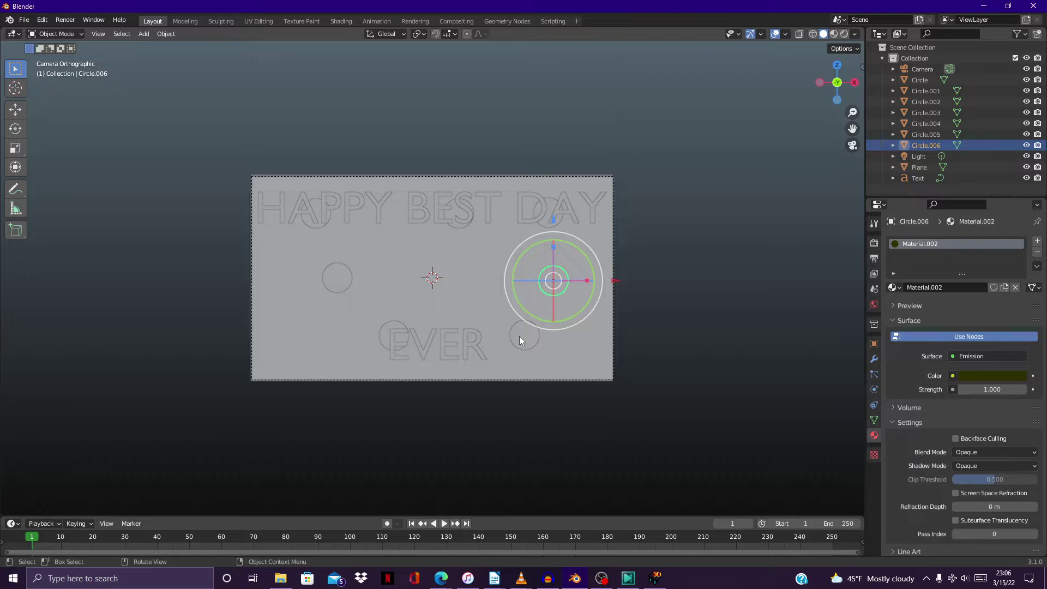
# Join all seven circles into a single object, with the circle behind "DAY" as the active one
pyautogui.click(521, 338)
pyautogui.click(556, 287)
pyautogui.keyDown('shift'); pyautogui.click(524, 330); pyautogui.keyUp('shift')
pyautogui.keyDown('shift'); pyautogui.click(387, 325); pyautogui.keyUp('shift')
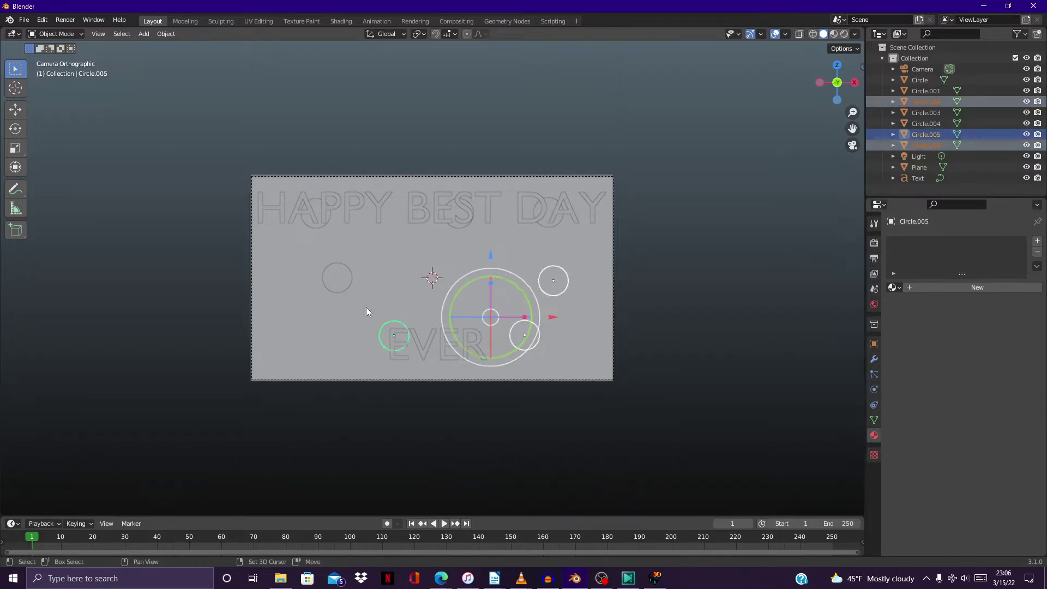
pyautogui.keyDown('shift'); pyautogui.click(346, 287); pyautogui.keyUp('shift')
pyautogui.keyDown('shift'); pyautogui.click(306, 222); pyautogui.keyUp('shift')
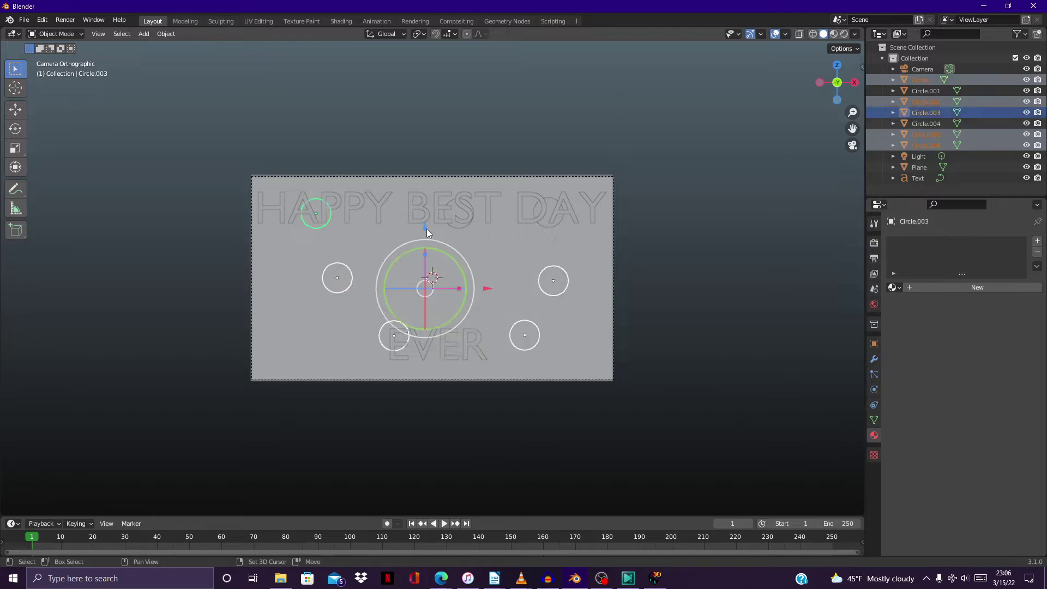
pyautogui.keyDown('shift'); pyautogui.click(457, 226); pyautogui.keyUp('shift')
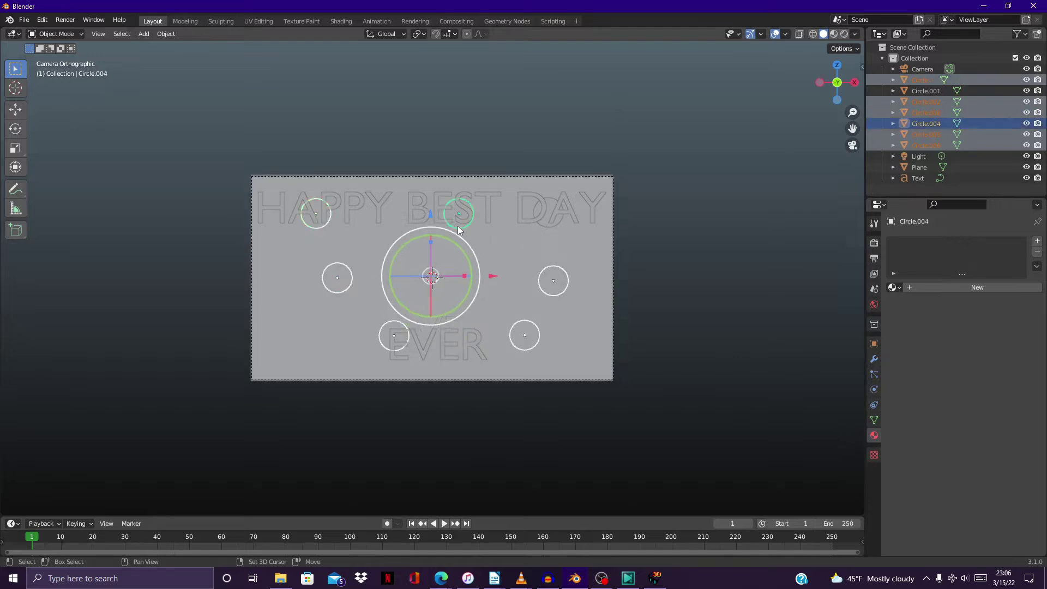
pyautogui.keyDown('shift'); pyautogui.click(542, 225); pyautogui.keyUp('shift')
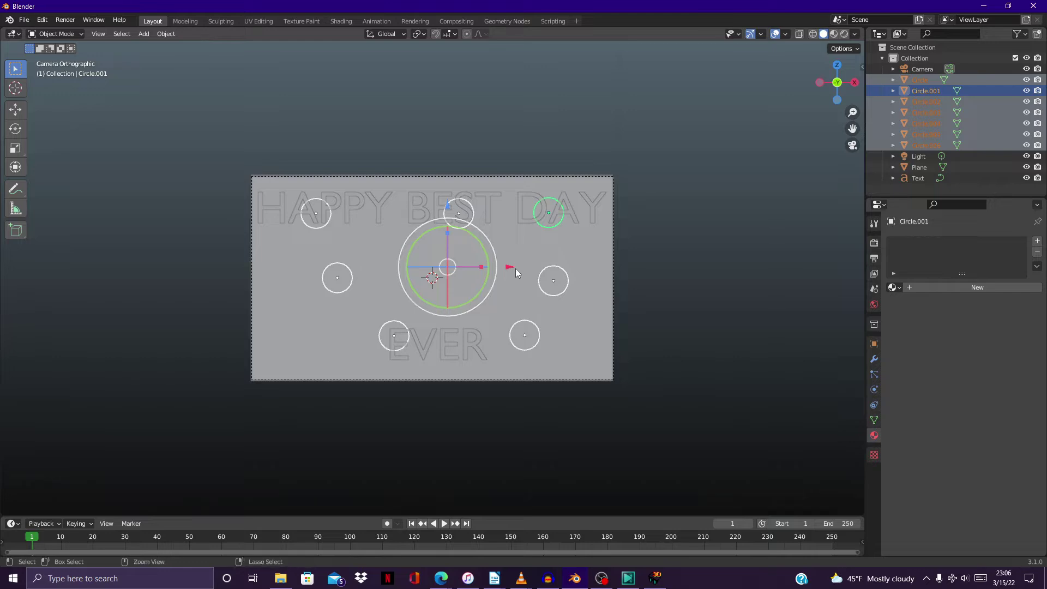
pyautogui.hotkey('ctrl', 'j')
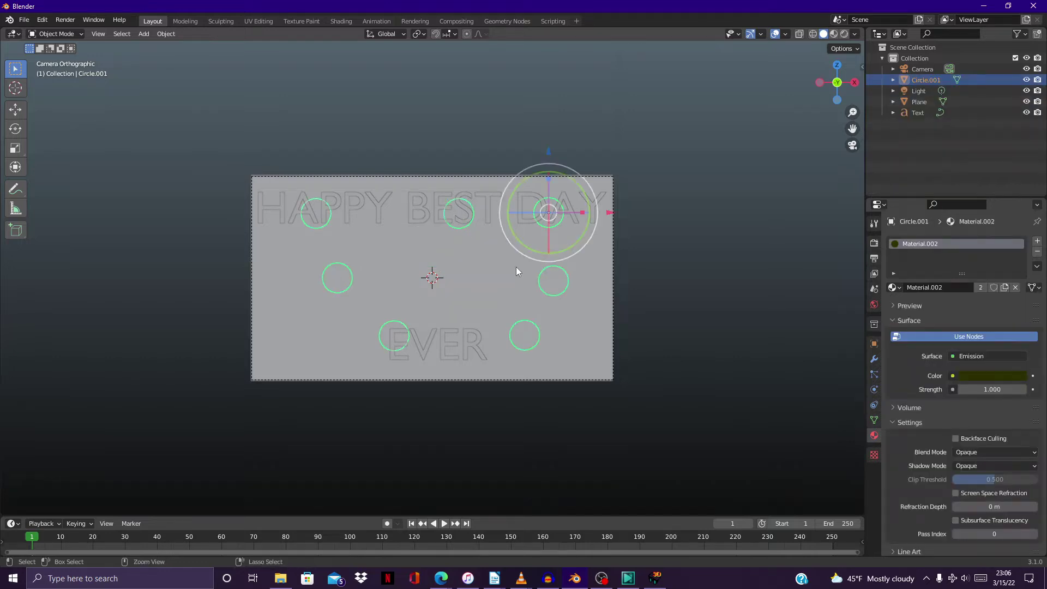
pyautogui.click(553, 280)
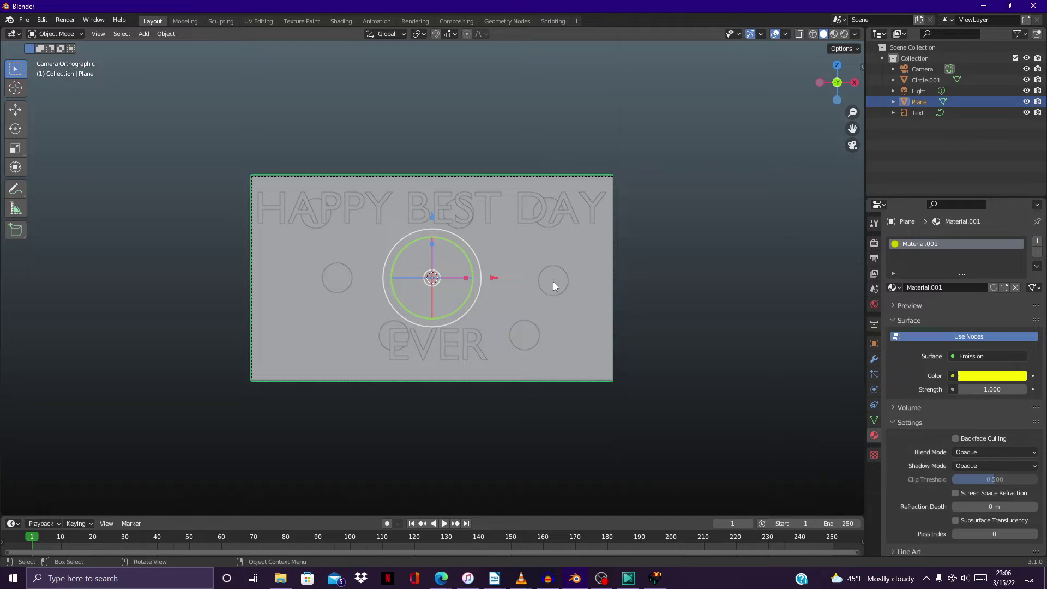
pyautogui.click(553, 282)
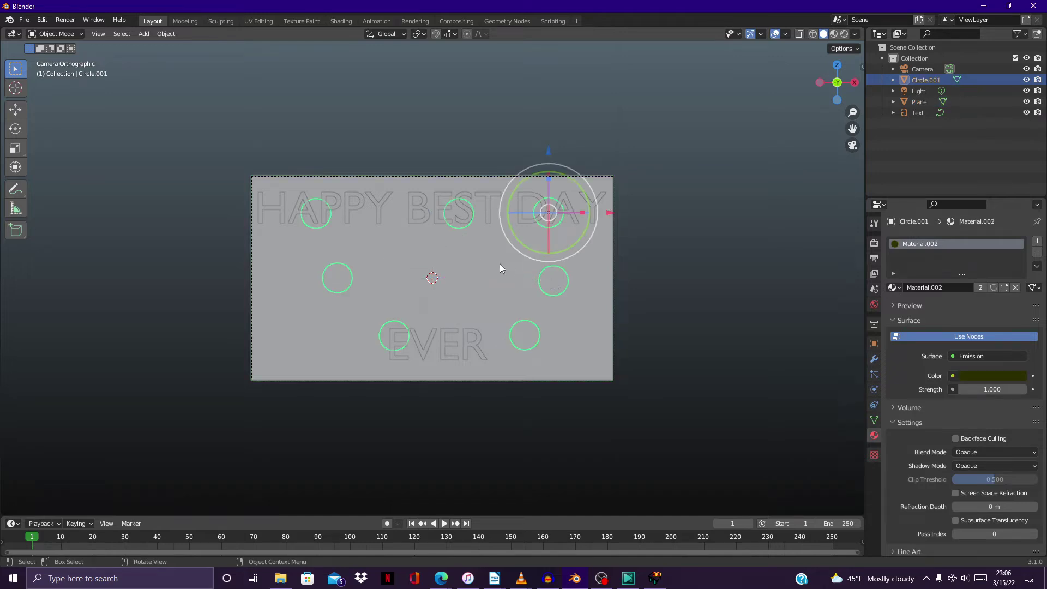
# Give the text object a new material with an Emission surface and set its color to black
pyautogui.click(412, 208)
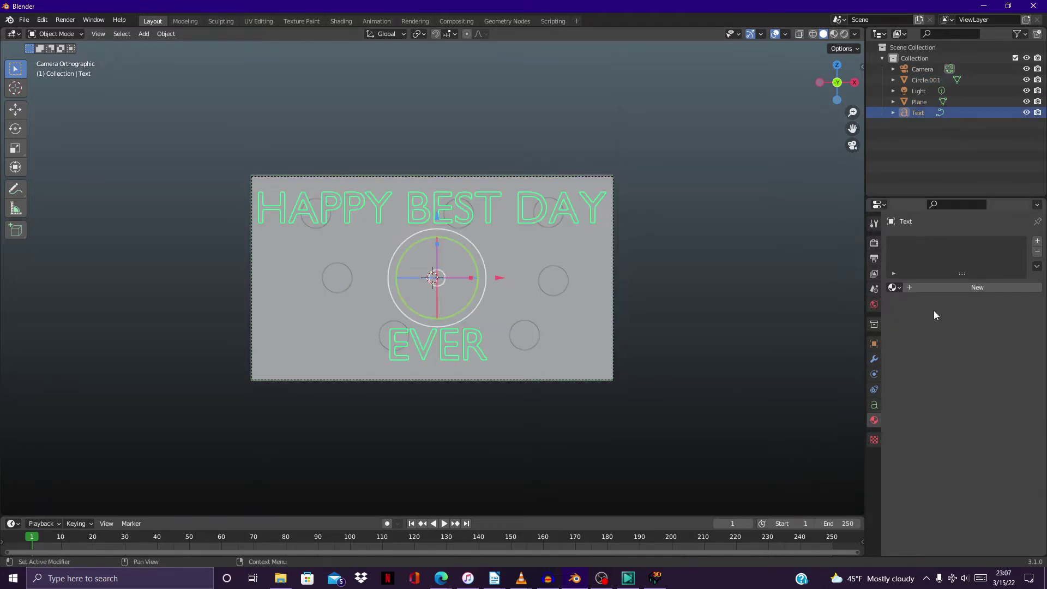
pyautogui.click(976, 287)
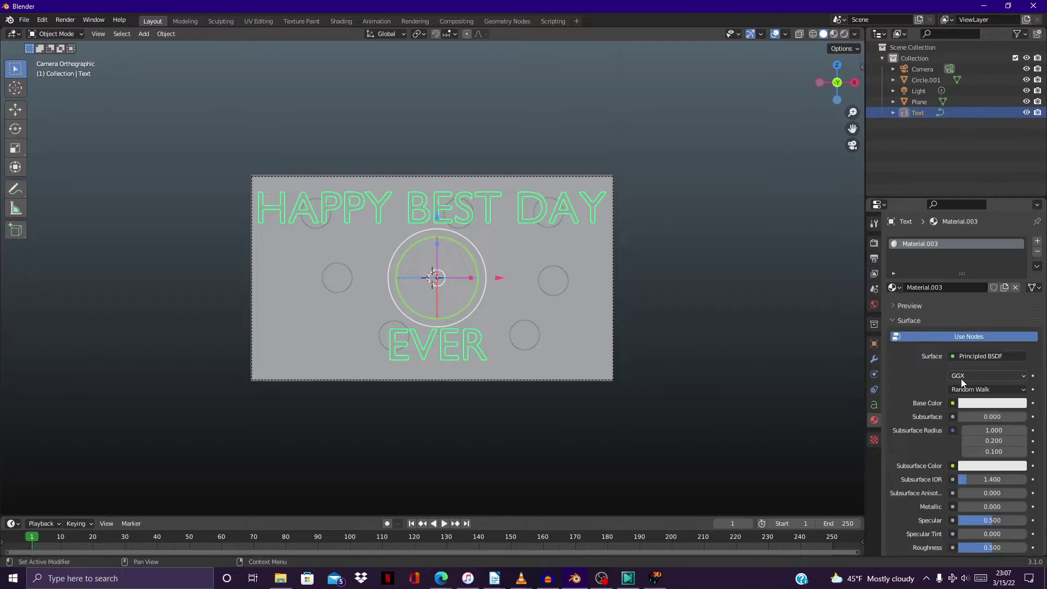
pyautogui.click(963, 357)
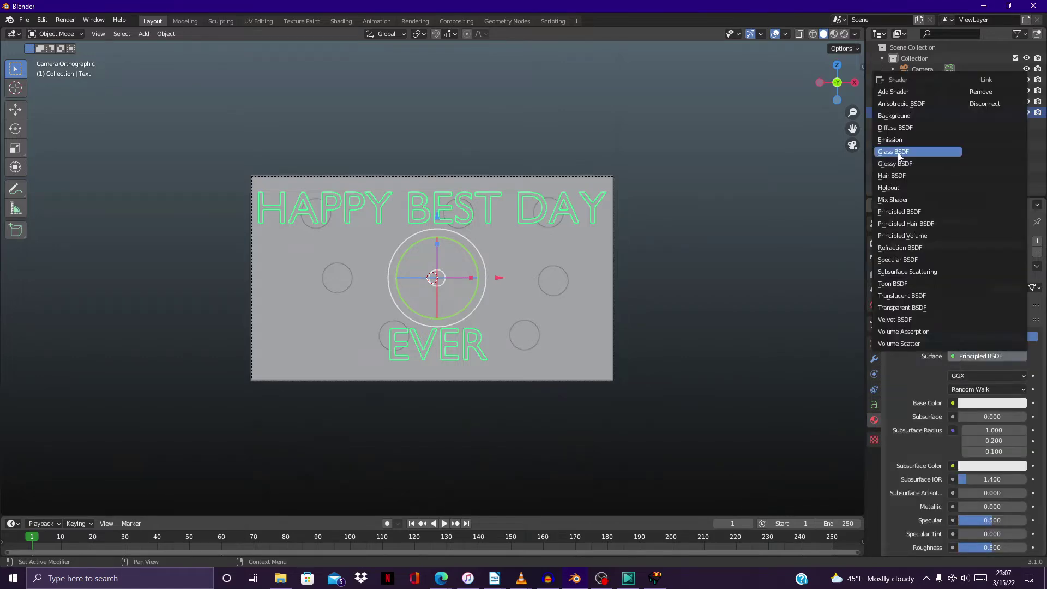
pyautogui.click(895, 140)
pyautogui.click(1000, 376)
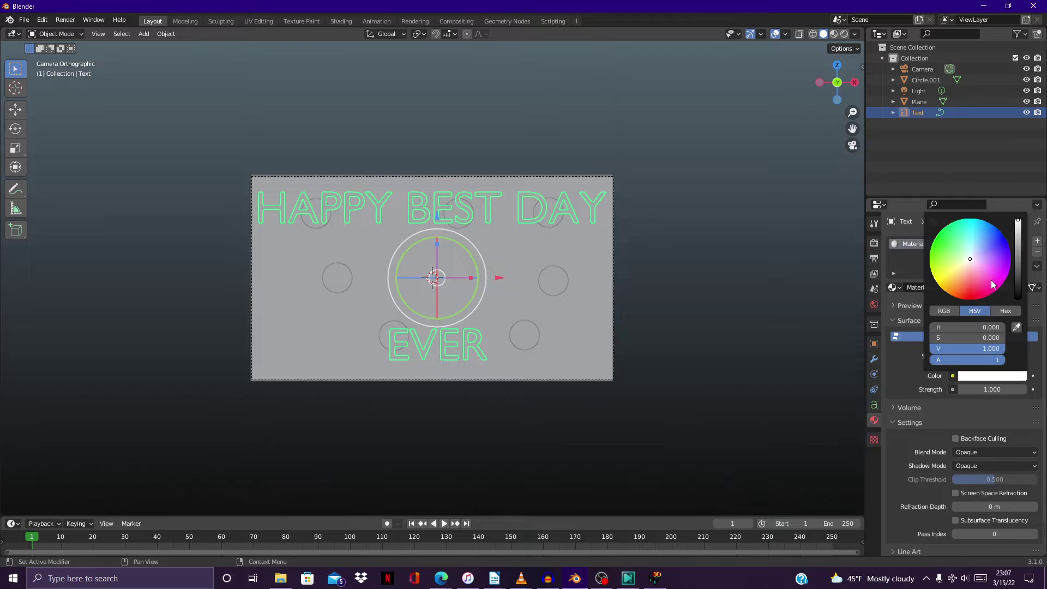
pyautogui.moveTo(1018, 240); pyautogui.dragTo(1018, 298)
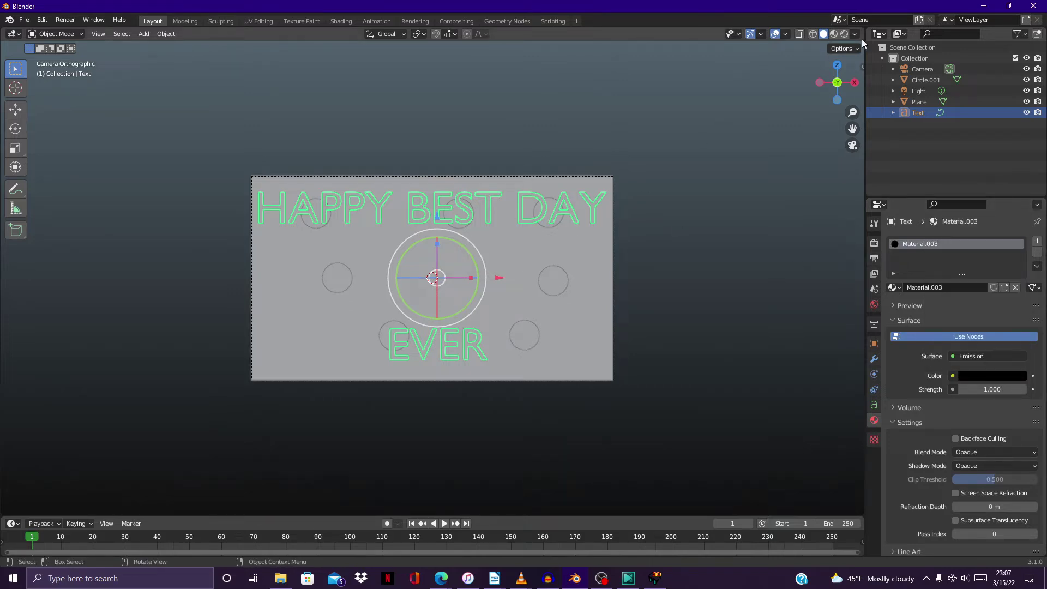
# Set the render engine to Cycles with Open Shading Language enabled, and preview the scene in Rendered shading
pyautogui.click(875, 243)
pyautogui.click(1004, 240)
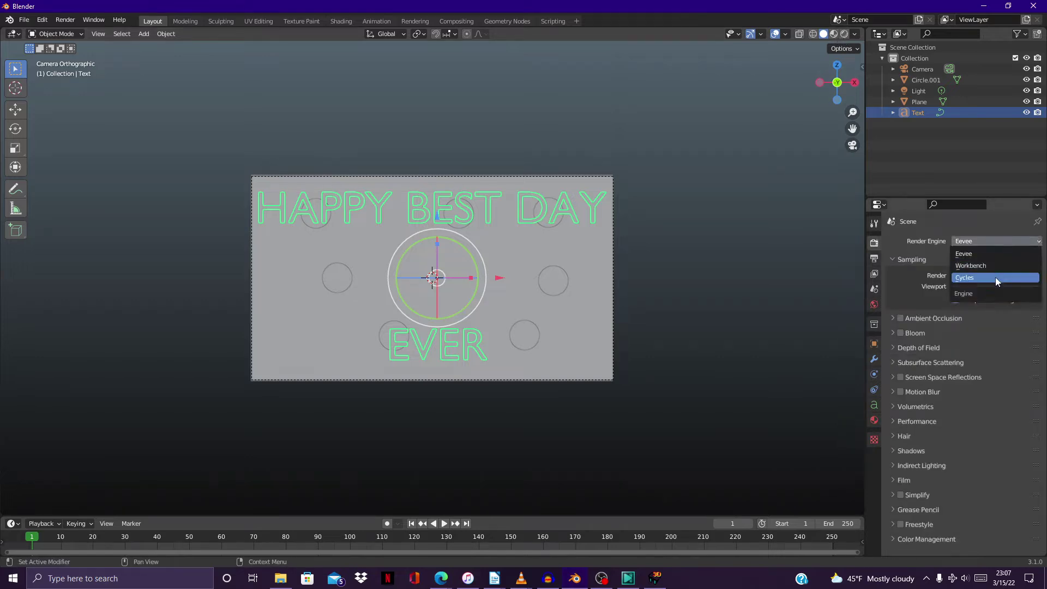
pyautogui.click(996, 277)
pyautogui.click(956, 280)
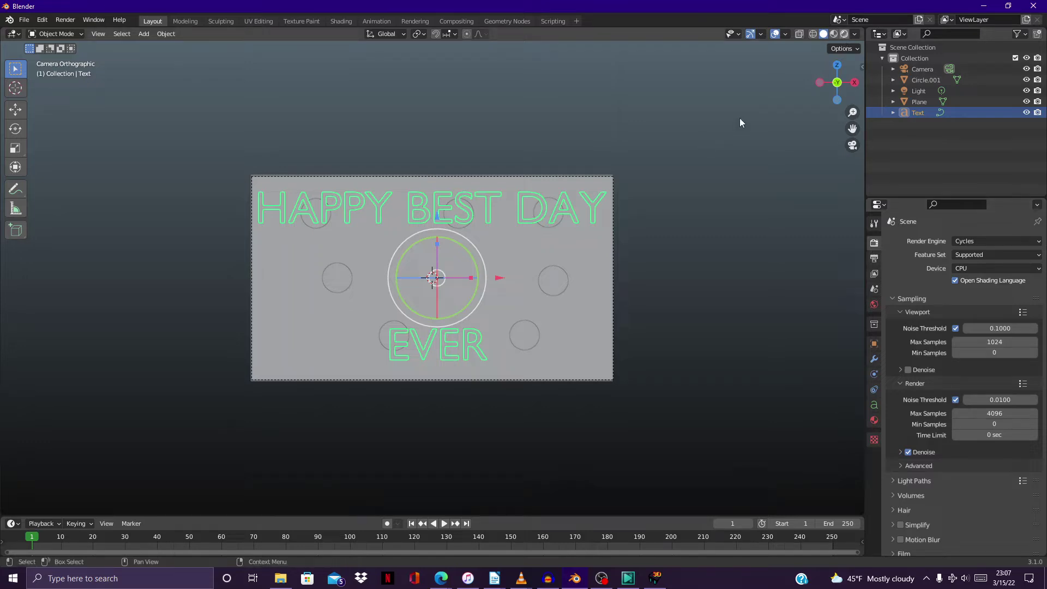
pyautogui.press('z')
pyautogui.press('8')
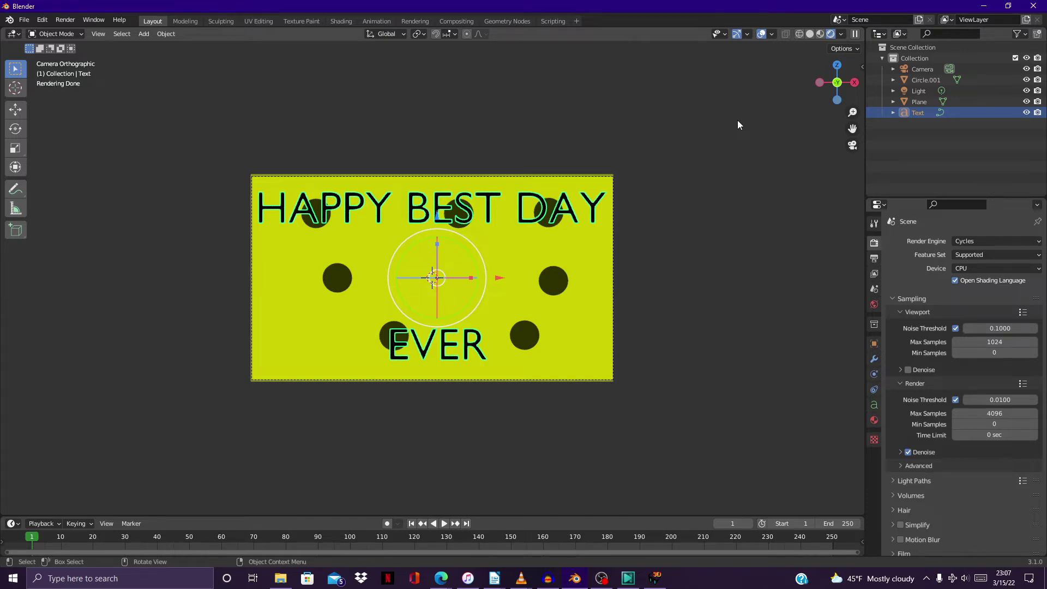
# Load Arial Black from the Windows Fonts folder as the regular font of the text object
pyautogui.click(874, 405)
pyautogui.click(921, 341)
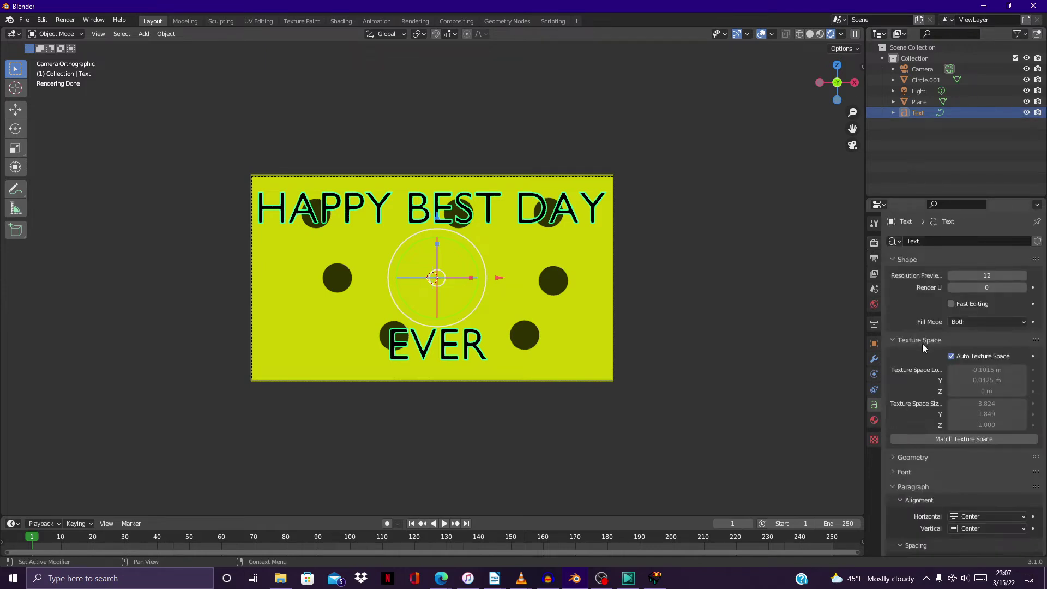
pyautogui.click(918, 341)
pyautogui.click(905, 370)
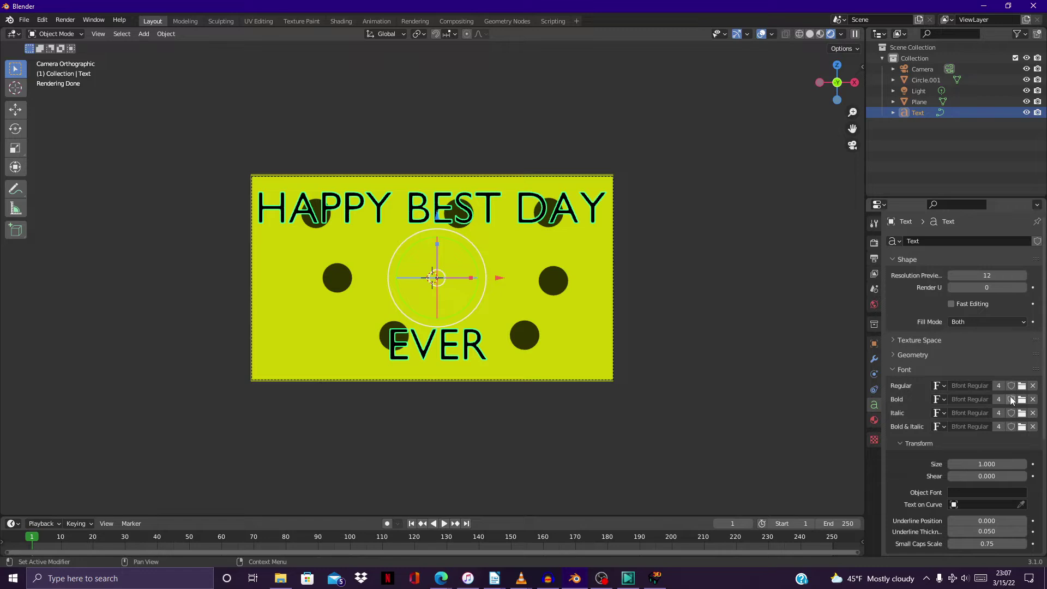
pyautogui.click(1022, 387)
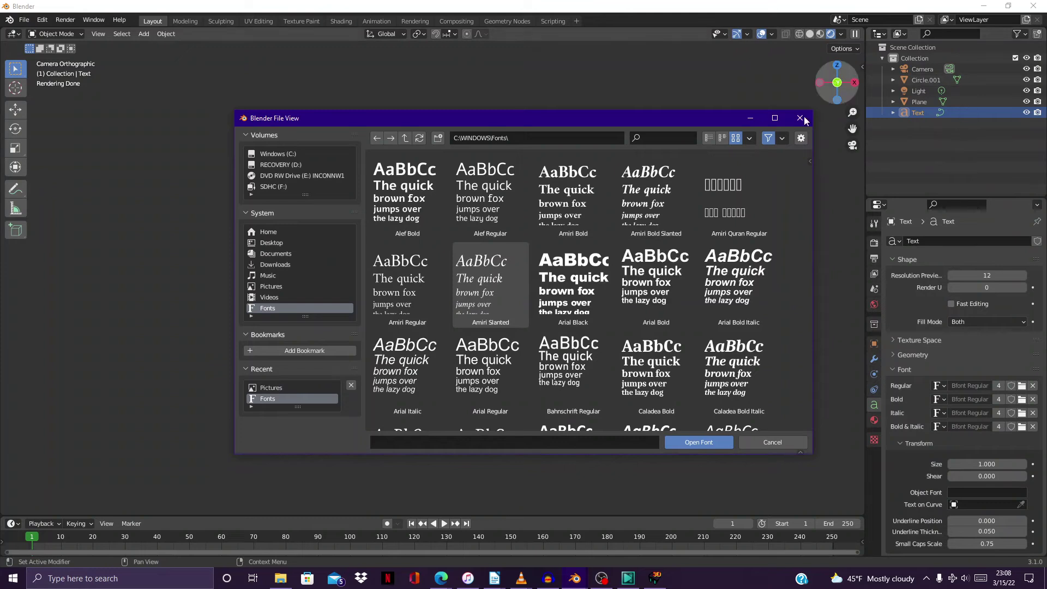
pyautogui.click(603, 286)
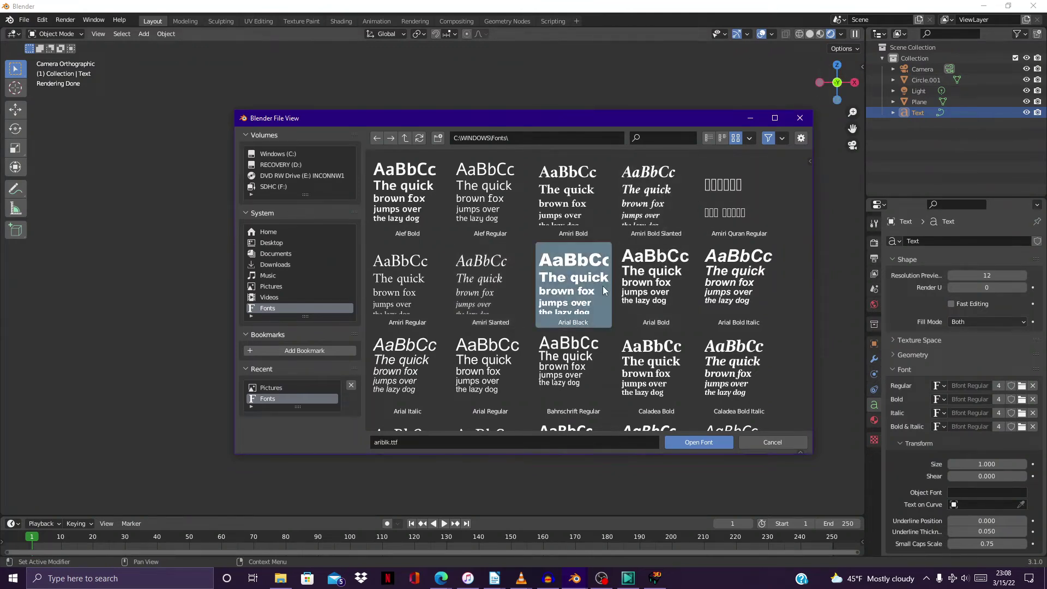
pyautogui.click(698, 442)
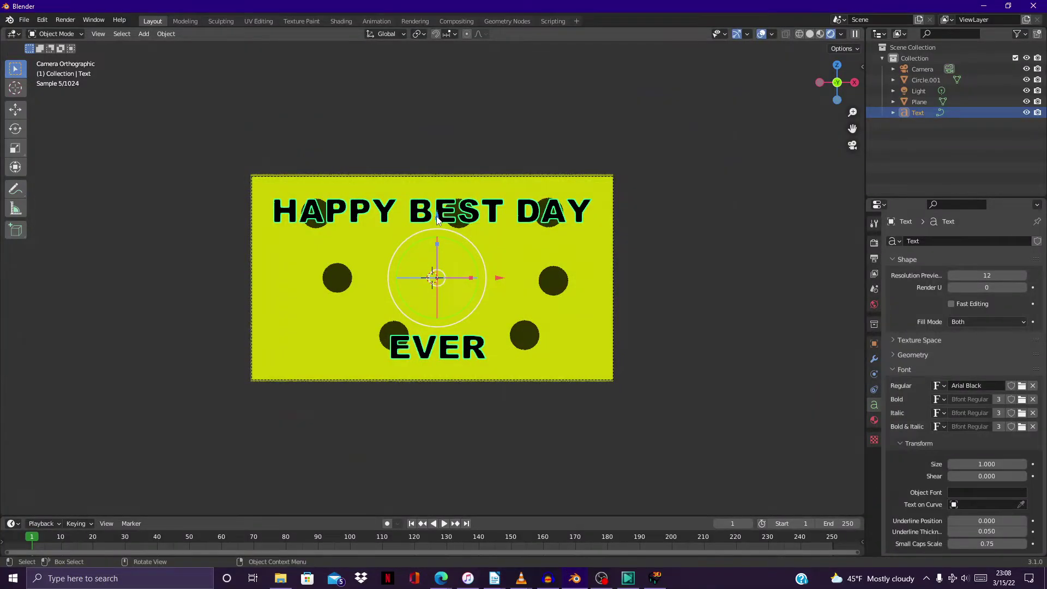
# Move the "HAPPY BEST DAY EVER" text up about 0.29 m along the Z axis
pyautogui.press('g')
pyautogui.press('z')
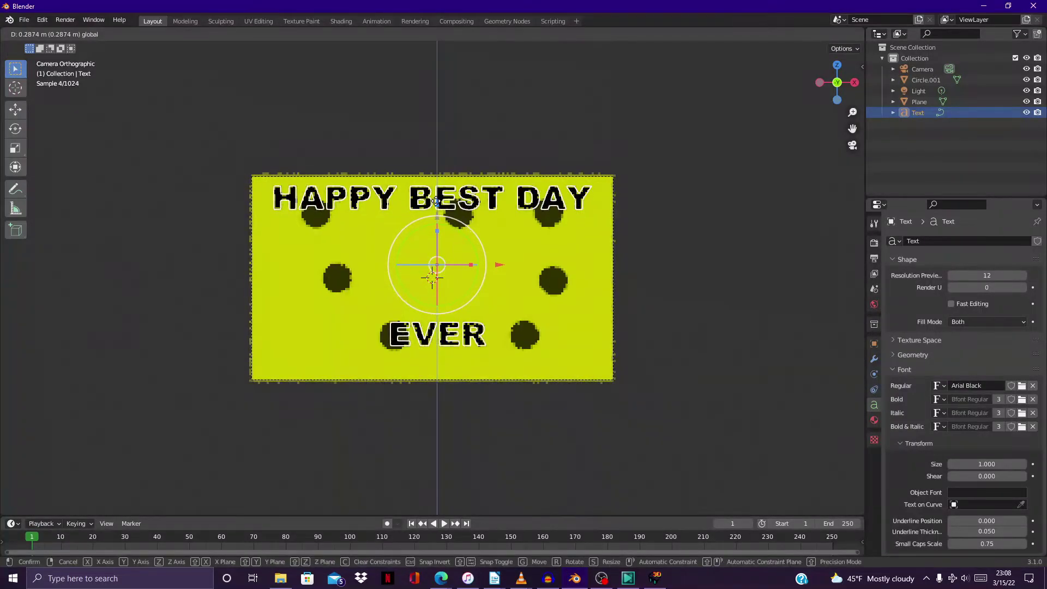
pyautogui.click(437, 202)
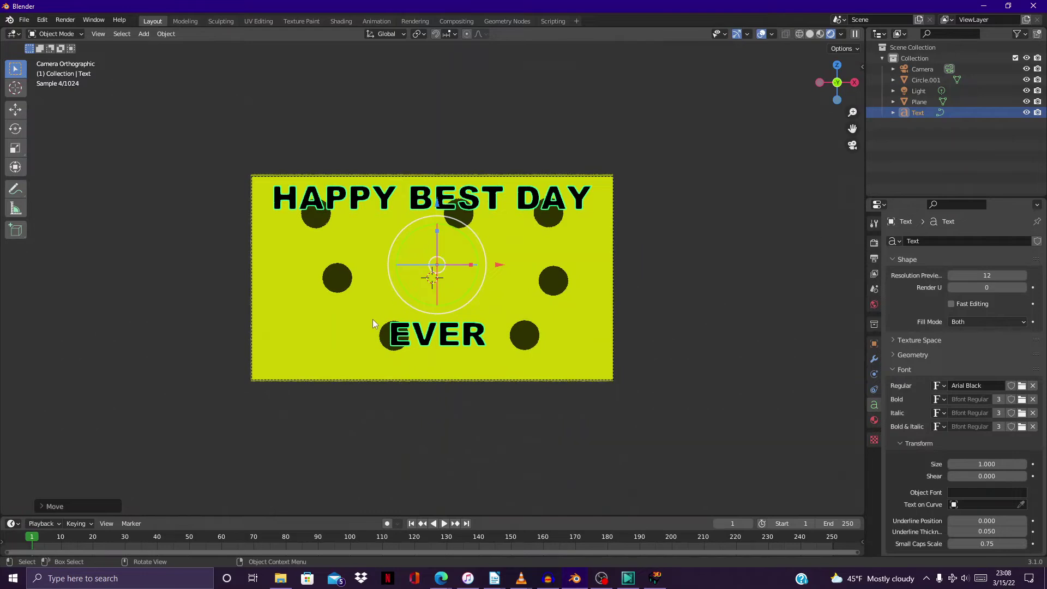
# Scale the mesh of the joined circles to about 0.68 along X, narrowing them into upright ovals
pyautogui.click(337, 277)
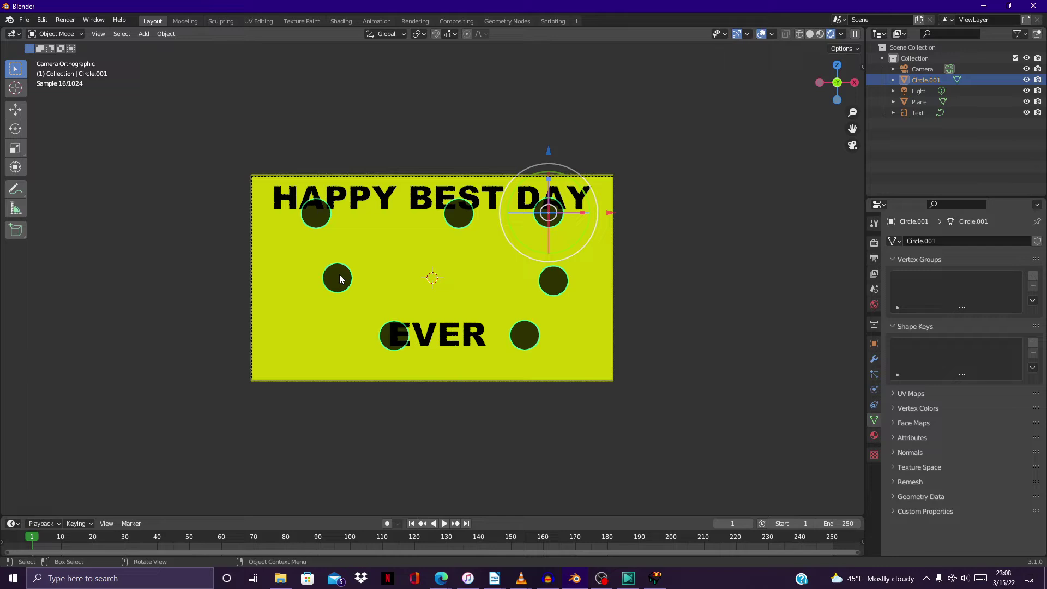
pyautogui.press('Tab')
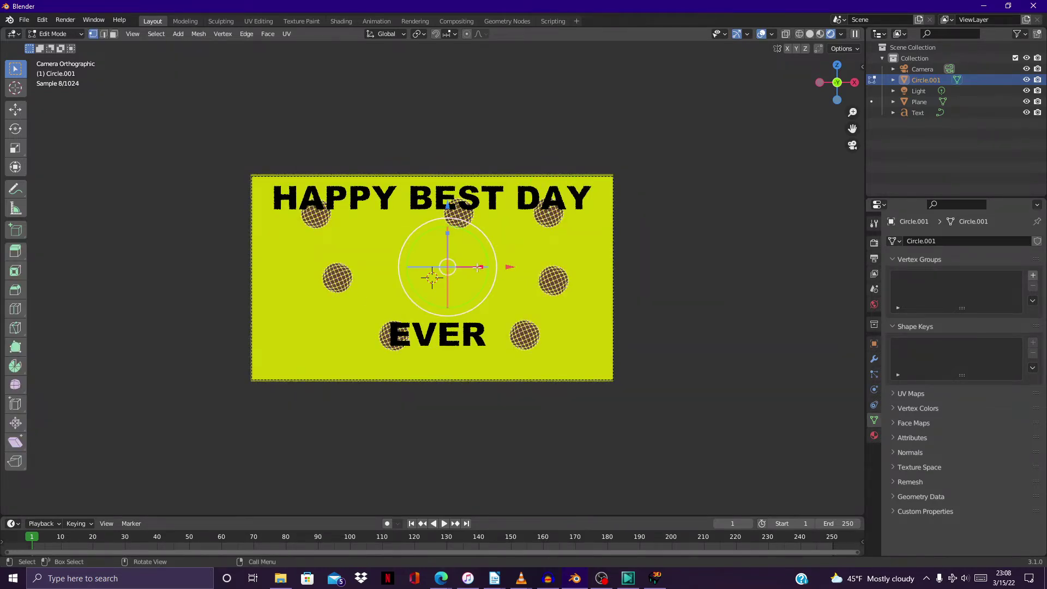
pyautogui.press('s')
pyautogui.press('x')
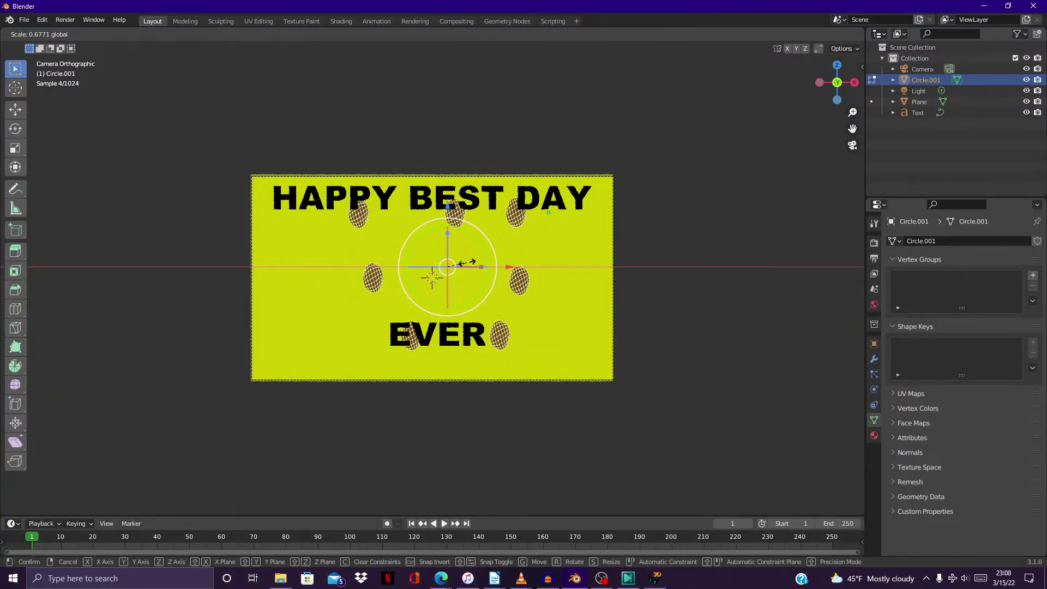
pyautogui.click(467, 263)
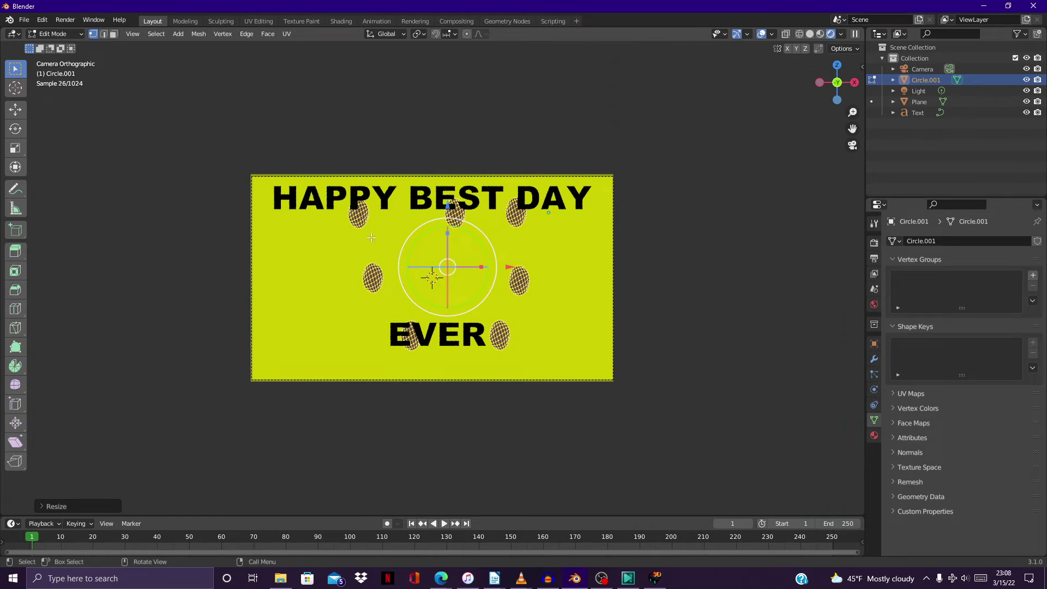
# Duplicate the ovals' geometry and shift the copies about 4.1 m in the negative X direction
pyautogui.hotkey('shift', 'd')
pyautogui.rightClick(407, 242)
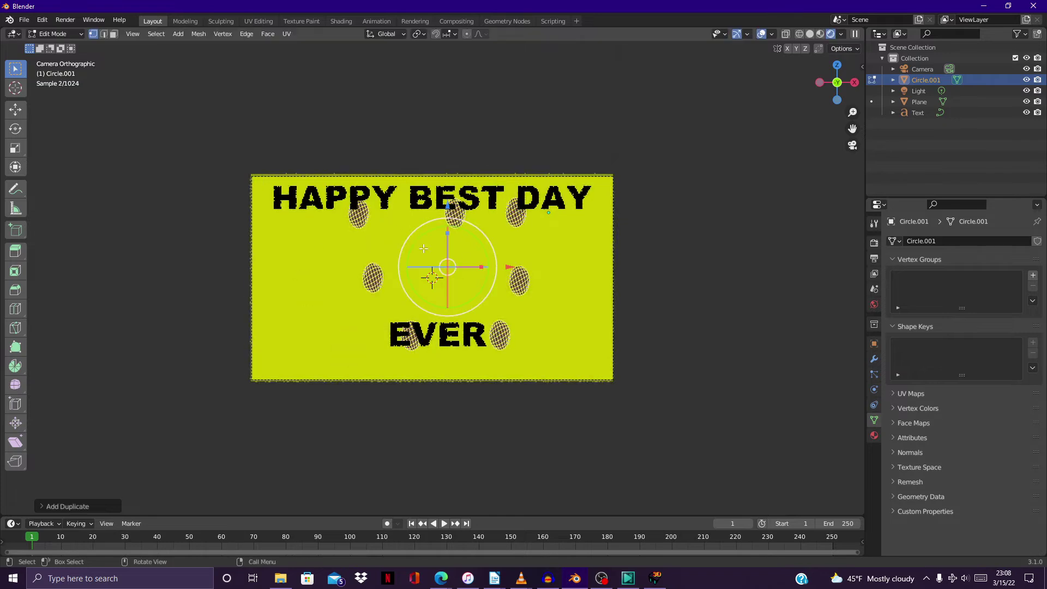
pyautogui.hotkey('shift', 'd')
pyautogui.press('x')
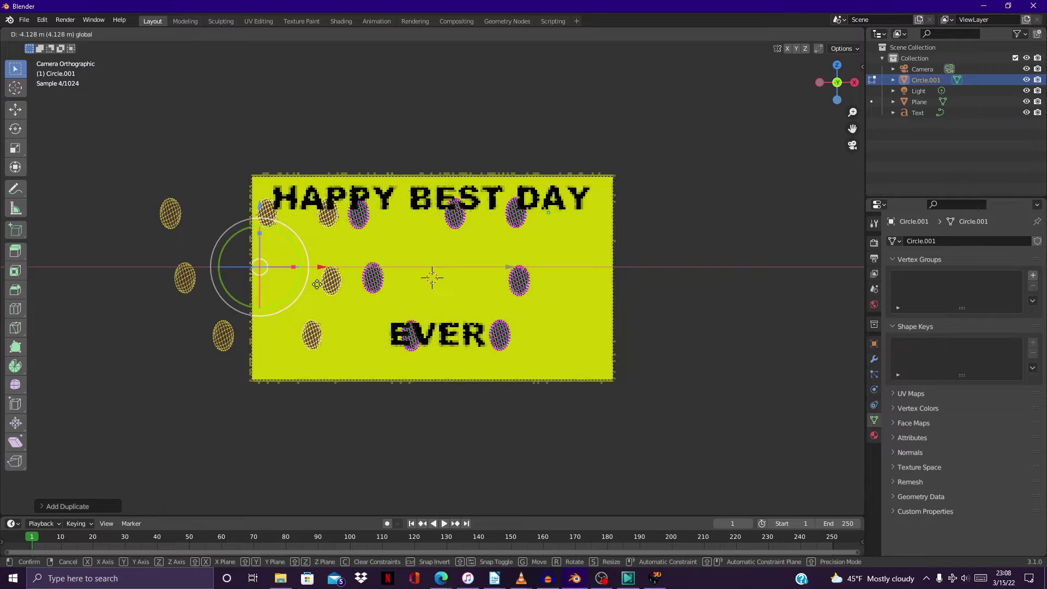
pyautogui.click(317, 284)
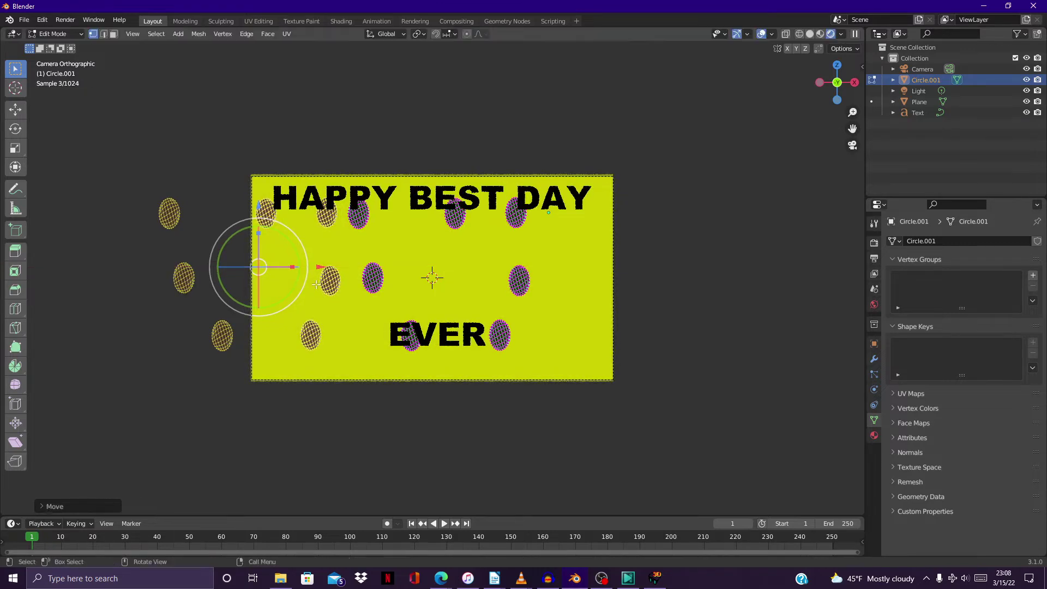
# Circle-select the three ovals outside the plane's left edge and move them along X to the middle of the plane
pyautogui.click(167, 197)
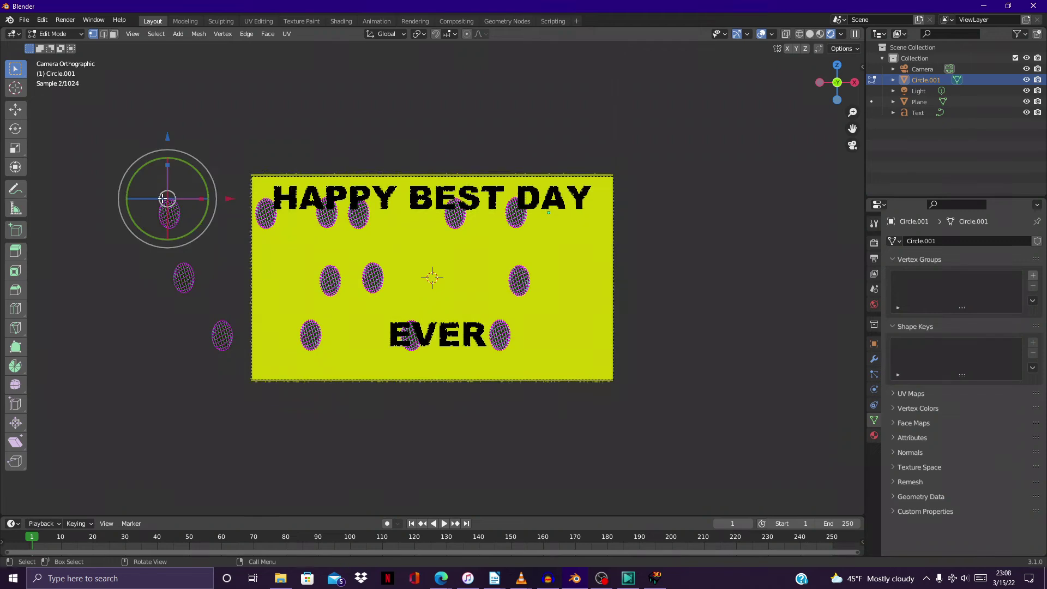
pyautogui.press('c')
pyautogui.moveTo(172, 185)
pyautogui.mouseDown()
pyautogui.moveTo(182, 271)
pyautogui.moveTo(239, 376)
pyautogui.moveTo(222, 306)
pyautogui.mouseUp()
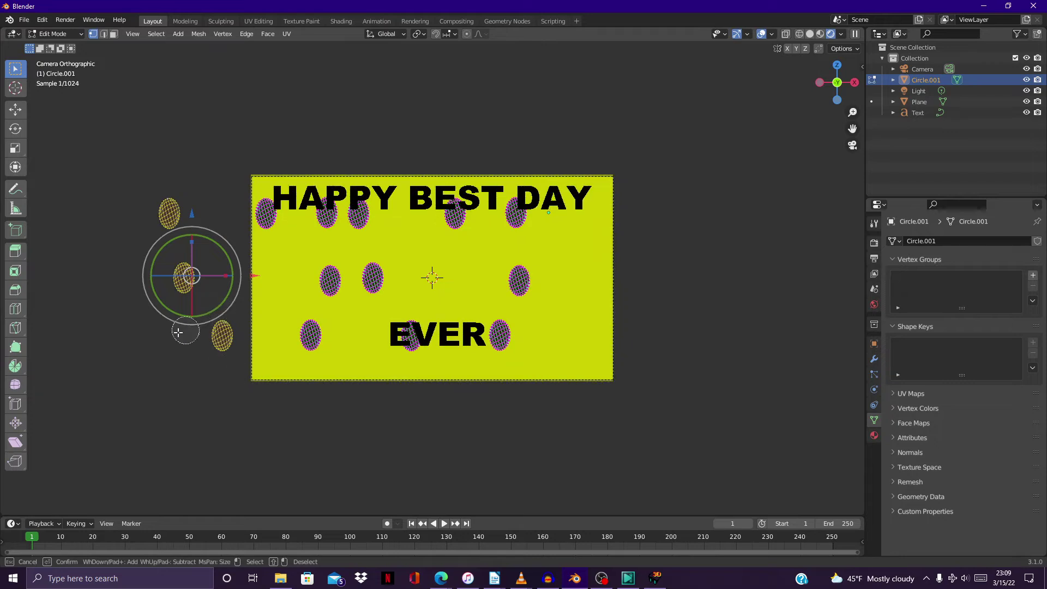
pyautogui.rightClick(159, 335)
pyautogui.moveTo(249, 277); pyautogui.dragTo(434, 343)
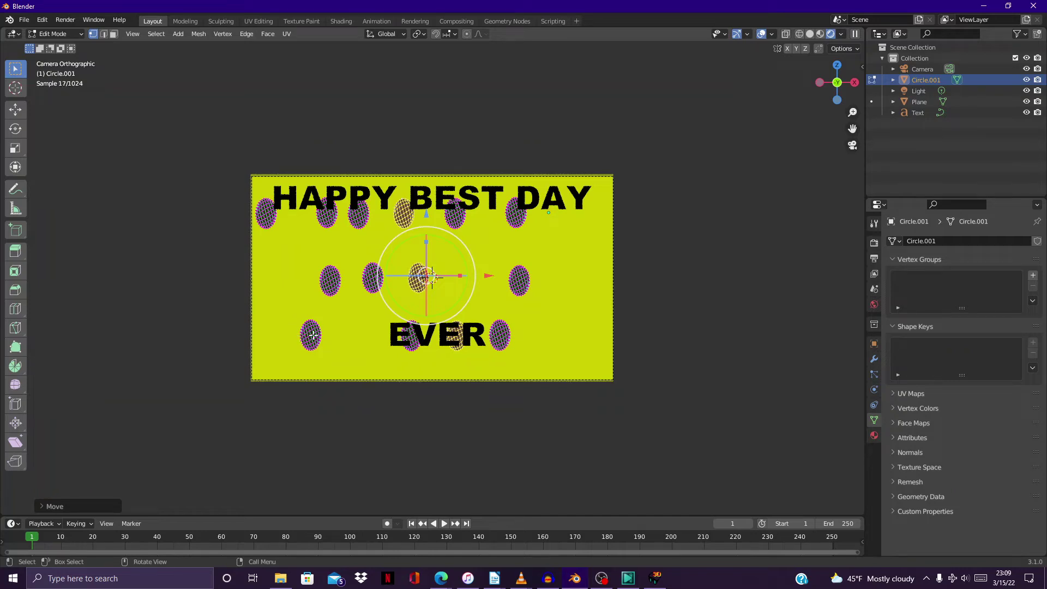
# Duplicate the three selected ovals, shift the copies about 3.1 m along X toward the plane's right edge, and return to Object Mode
pyautogui.hotkey('shift', 'd')
pyautogui.rightClick(493, 275)
pyautogui.moveTo(493, 275); pyautogui.dragTo(636, 347)
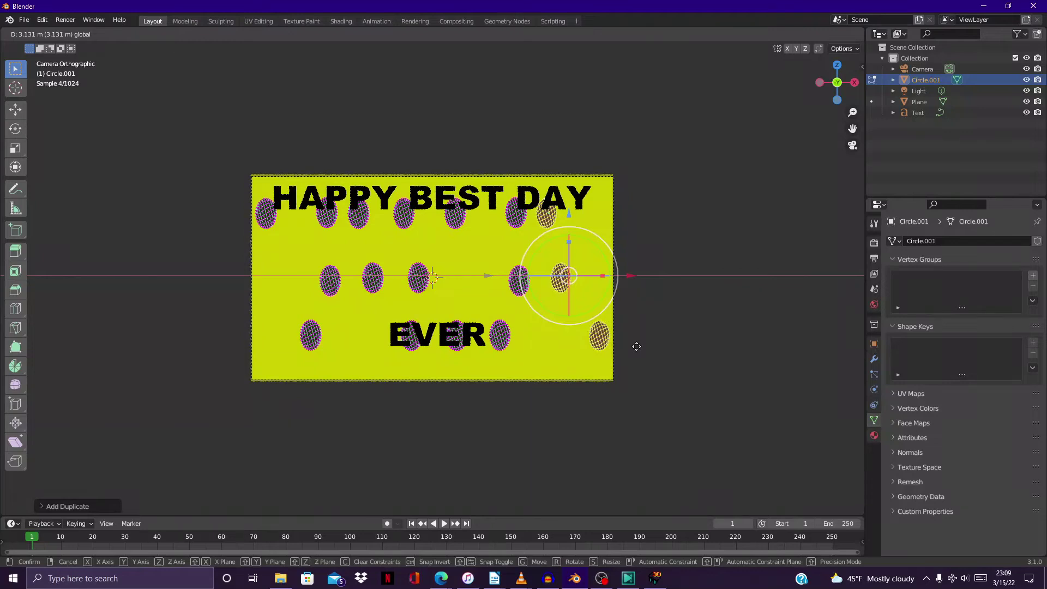
pyautogui.click(637, 347)
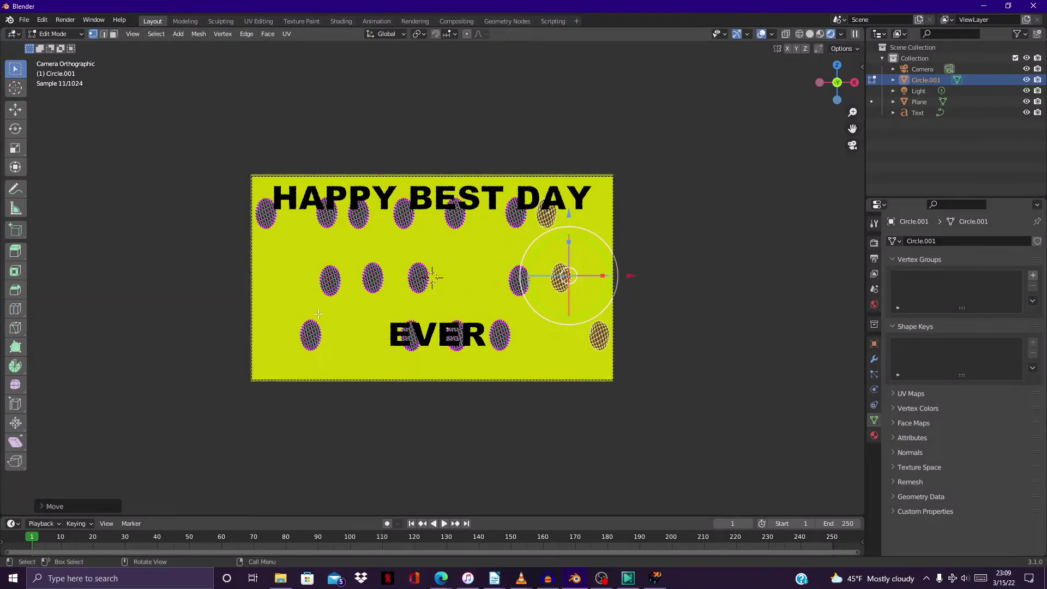
pyautogui.press('Tab')
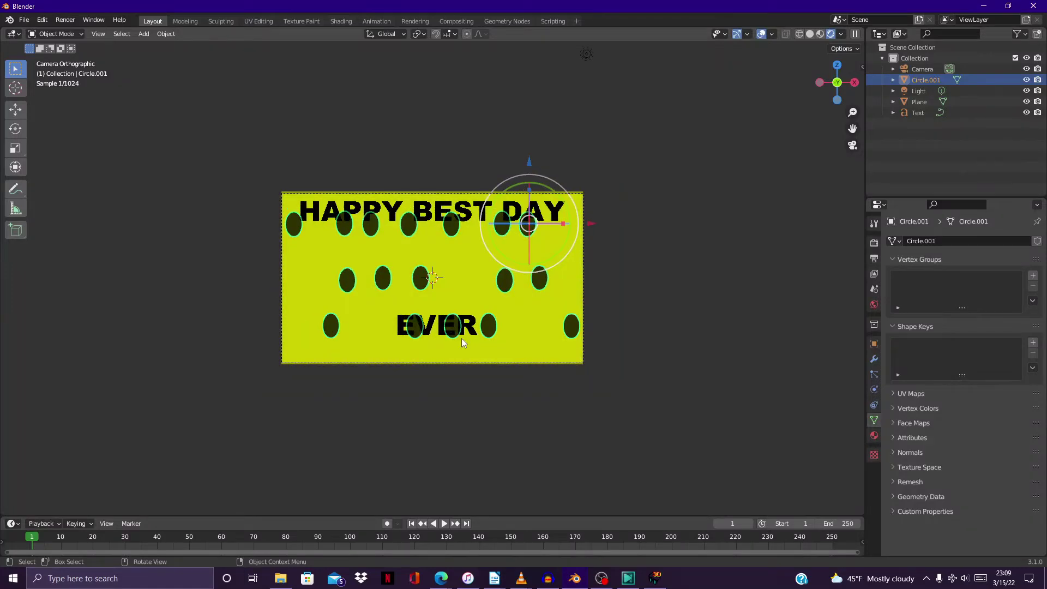
# Nudge the joined ovals slightly along their depth axis and check the scene through the camera
pyautogui.scroll(4, 462, 342)
pyautogui.moveTo(461, 342); pyautogui.dragTo(330, 327, button='middle')
pyautogui.moveTo(496, 52); pyautogui.dragTo(479, 64)
pyautogui.press('KP_0')
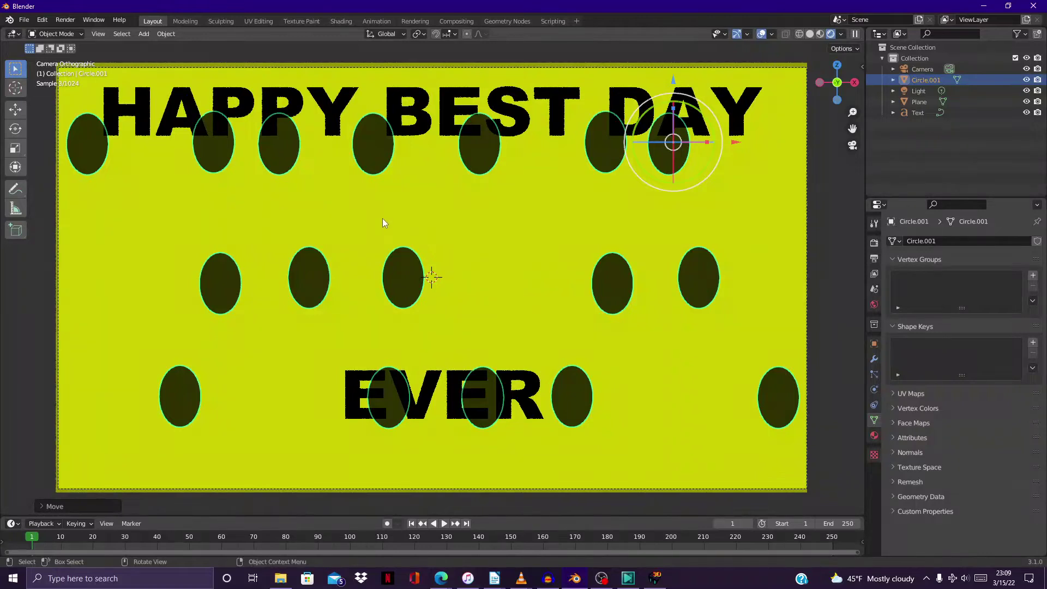
pyautogui.click(577, 346)
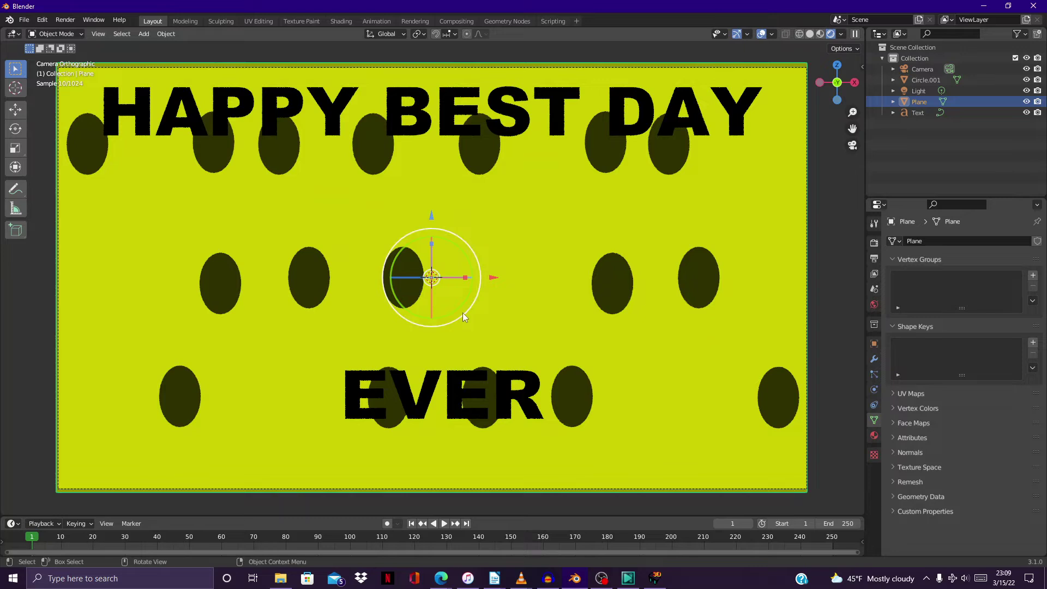
pyautogui.scroll(-2, 463, 312)
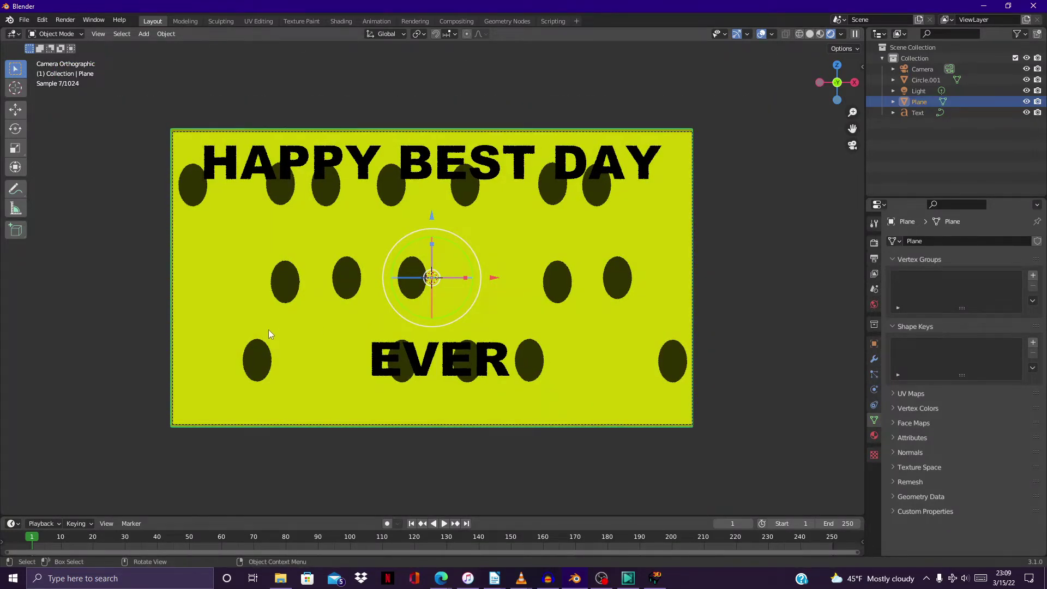
# In Edit Mode, select only the oval just right of "EVER" and move it along X into the gap before the rightmost oval
pyautogui.click(279, 263)
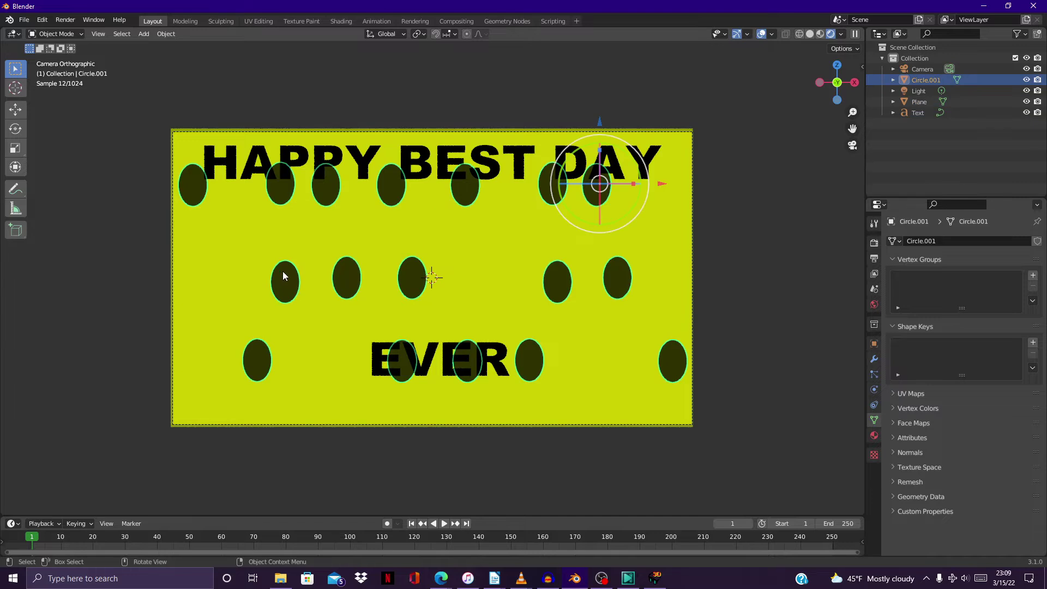
pyautogui.press('Tab')
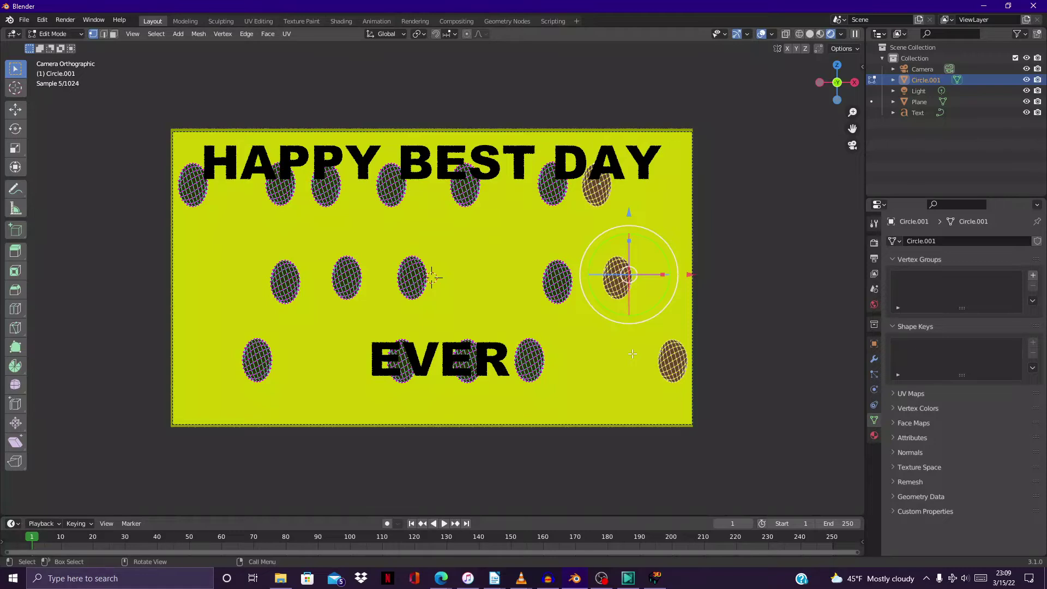
pyautogui.click(663, 357)
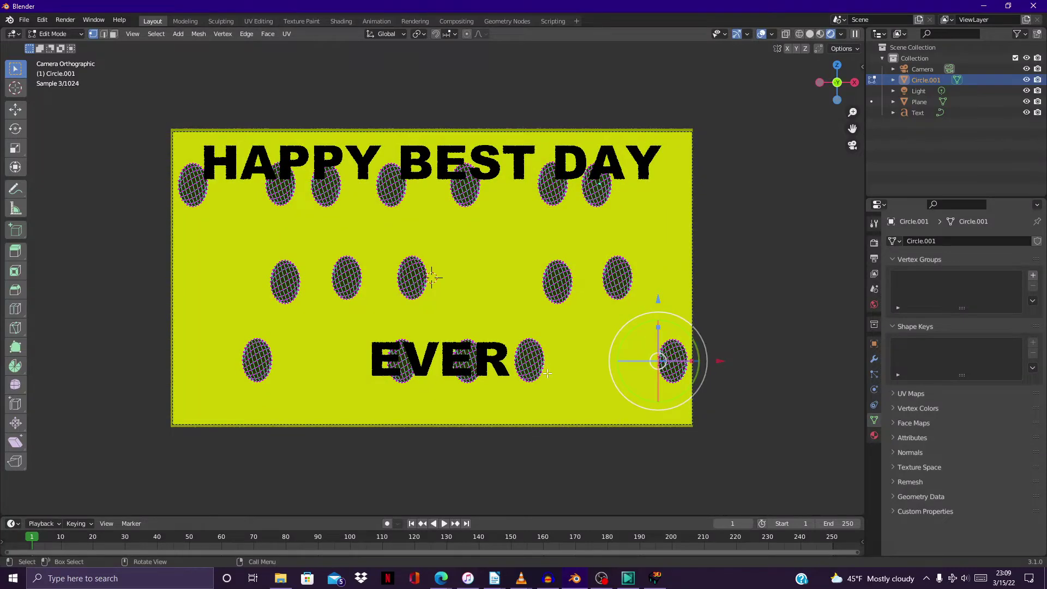
pyautogui.press('c')
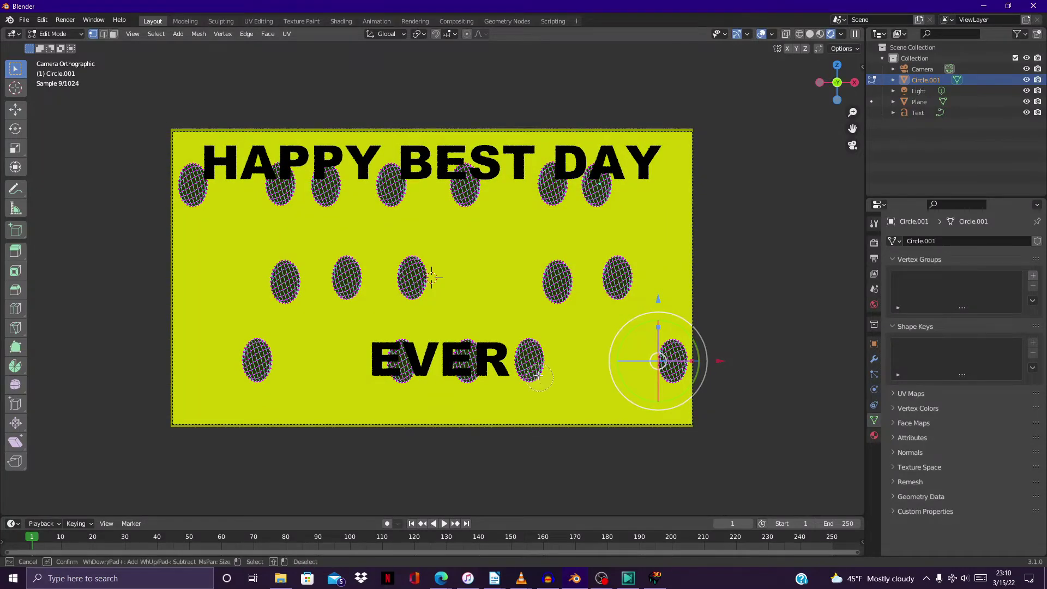
pyautogui.middleClick(662, 370)
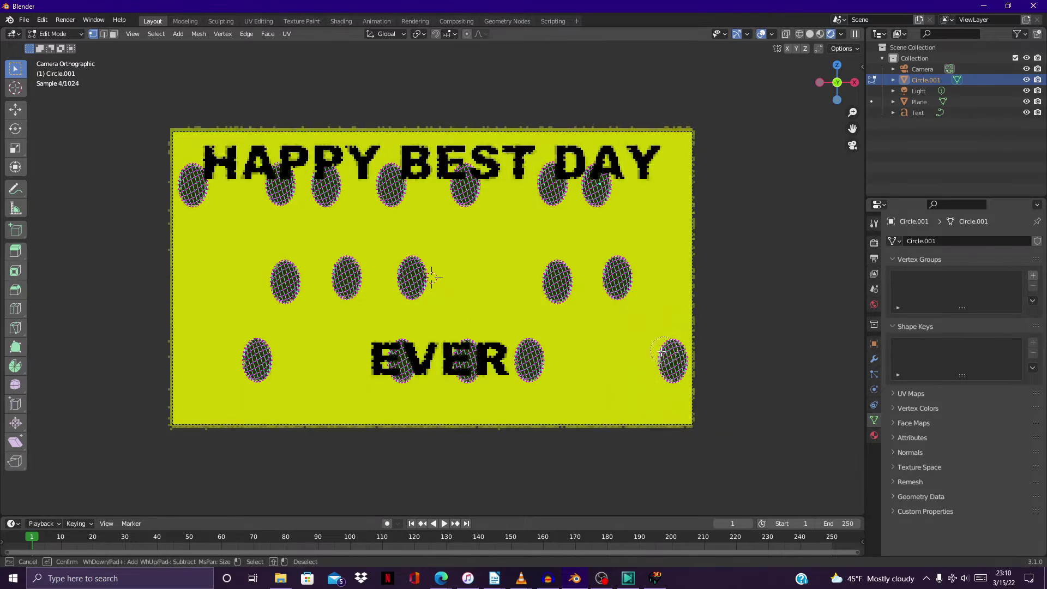
pyautogui.click(529, 352)
pyautogui.click(529, 360)
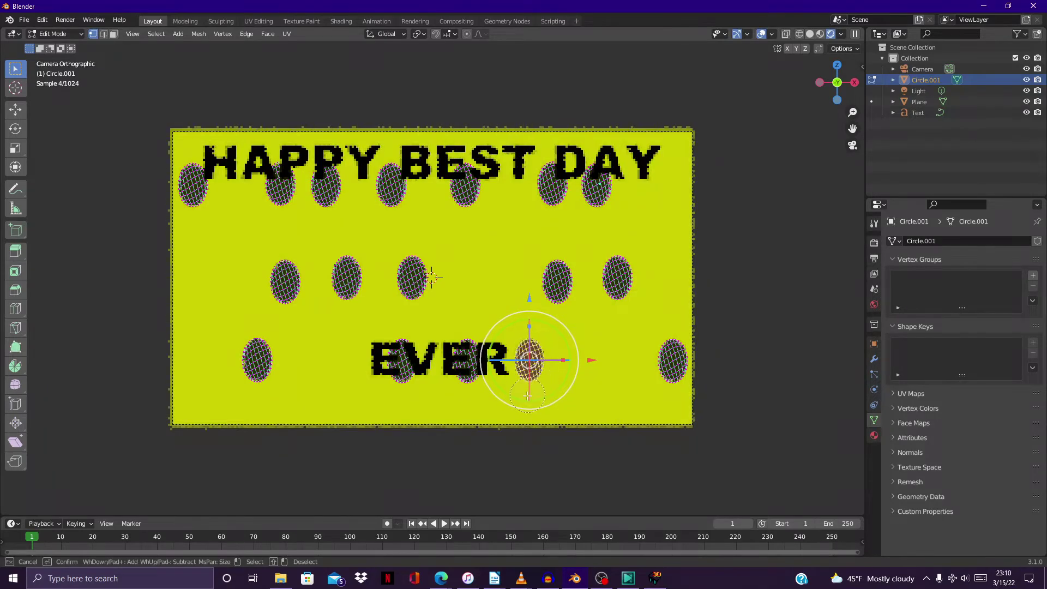
pyautogui.press('Return')
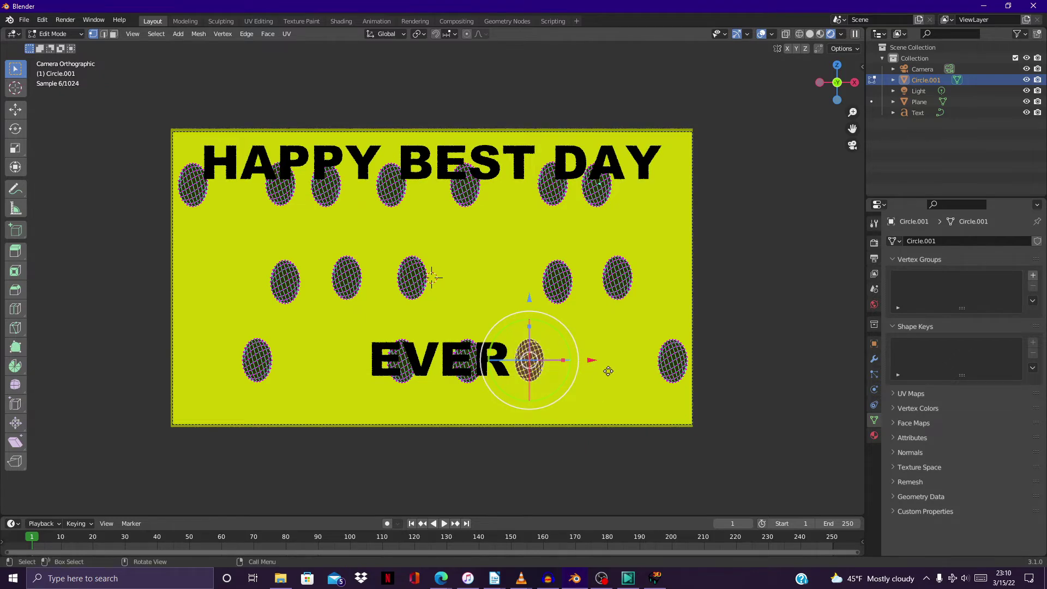
pyautogui.click(653, 391)
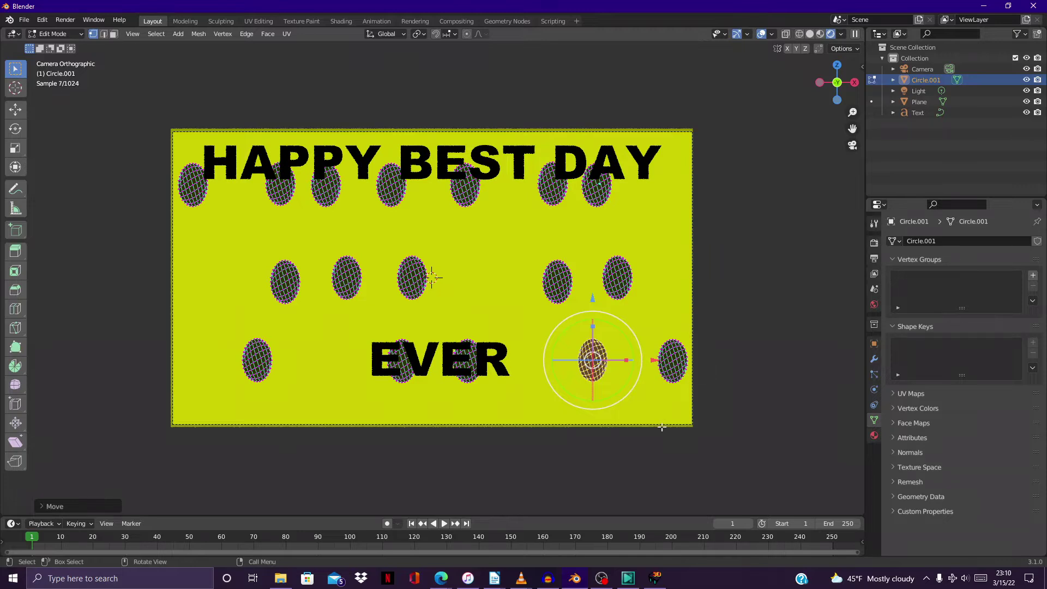
# Scale the selected oval between "EVER" and the rightmost oval up to a little over twice its size
pyautogui.press('s')
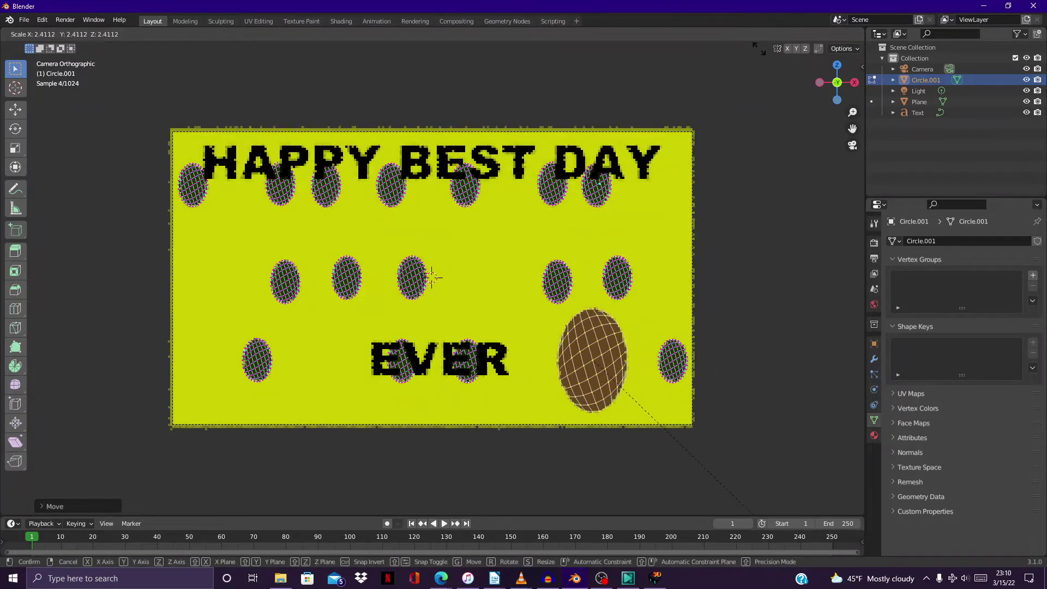
pyautogui.click(745, 499)
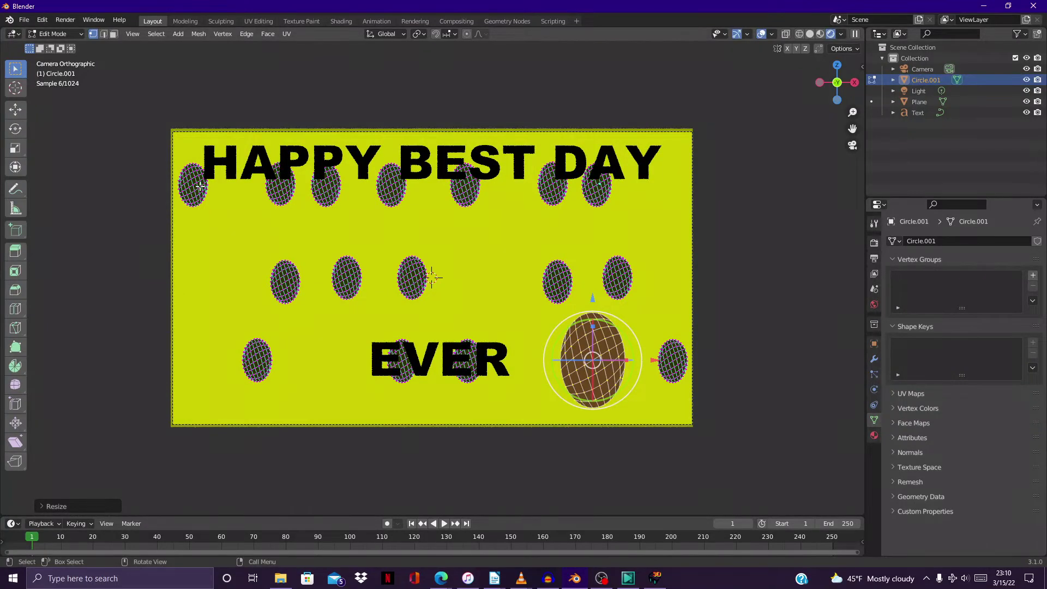
pyautogui.click(273, 192)
pyautogui.press('c')
pyautogui.moveTo(280, 198)
pyautogui.mouseDown()
pyautogui.moveTo(255, 168)
pyautogui.moveTo(295, 191)
pyautogui.moveTo(287, 162)
pyautogui.mouseUp()
pyautogui.rightClick(259, 213)
pyautogui.press('g')
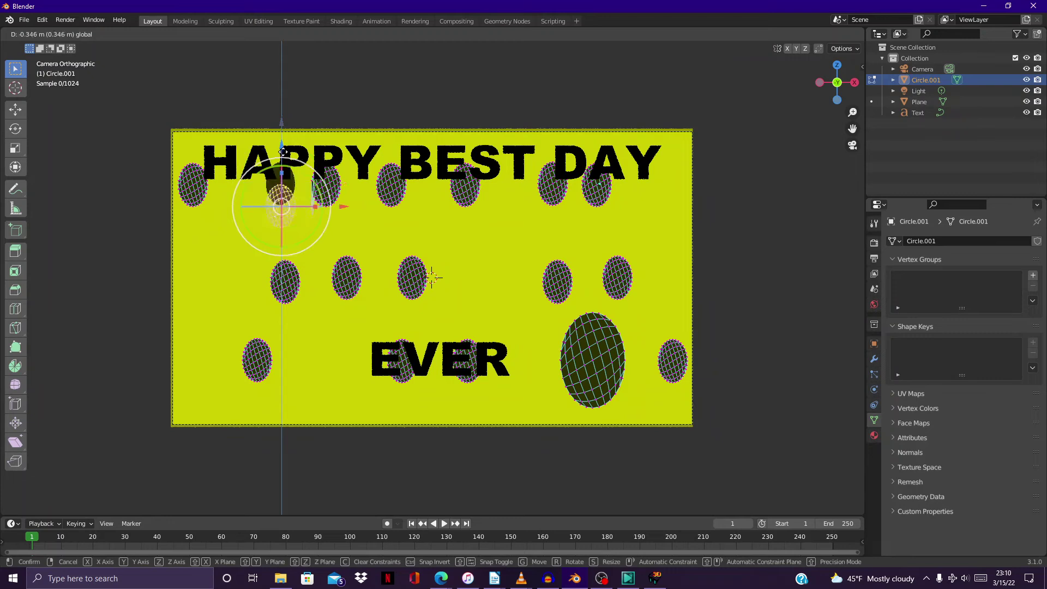
pyautogui.click(338, 212)
pyautogui.press('g')
pyautogui.click(318, 212)
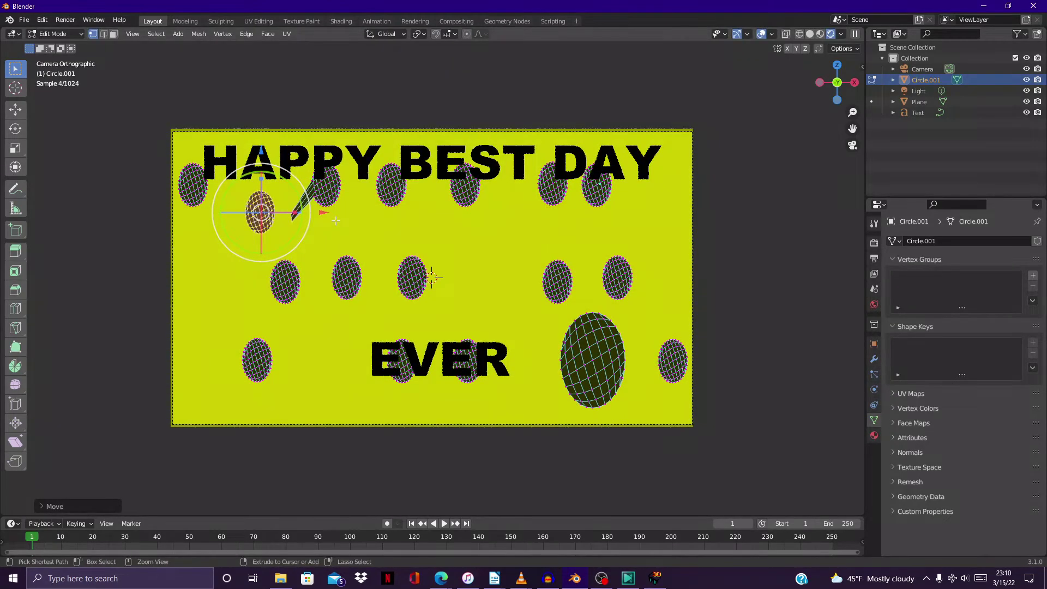
pyautogui.hotkey('ctrl', 'z')
pyautogui.hotkey('ctrl', 'z')
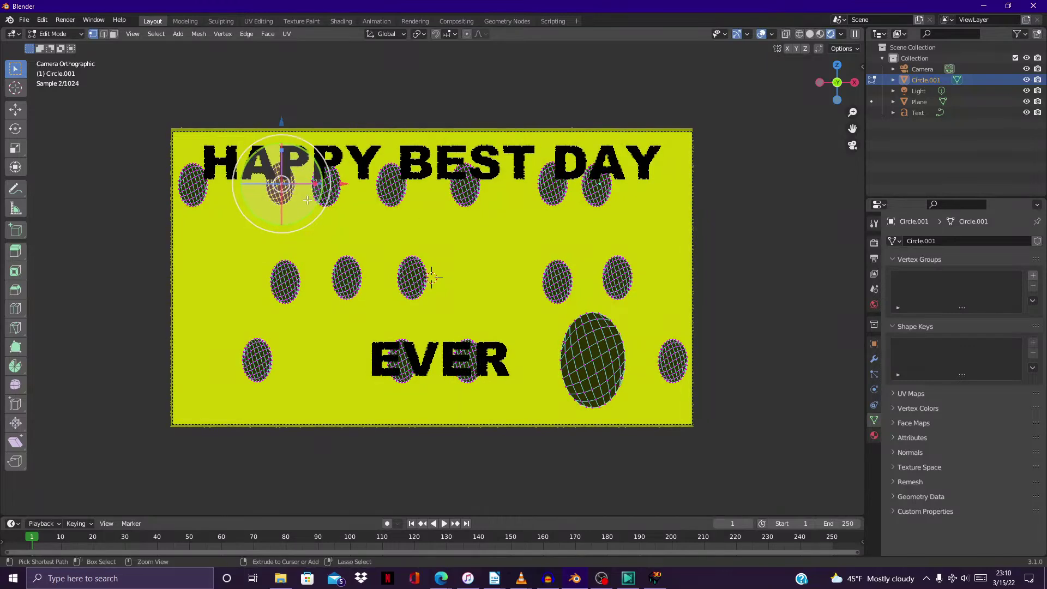
# Circle-select the whole oval beneath "HAPPY"'s "A", move it down and slightly left below the text, and enlarge it to about twice its size
pyautogui.press('c')
pyautogui.press('Escape')
pyautogui.moveTo(275, 124); pyautogui.dragTo(275, 167)
pyautogui.moveTo(355, 230); pyautogui.dragTo(306, 221)
pyautogui.hotkey('ctrl', 'z')
pyautogui.press('s')
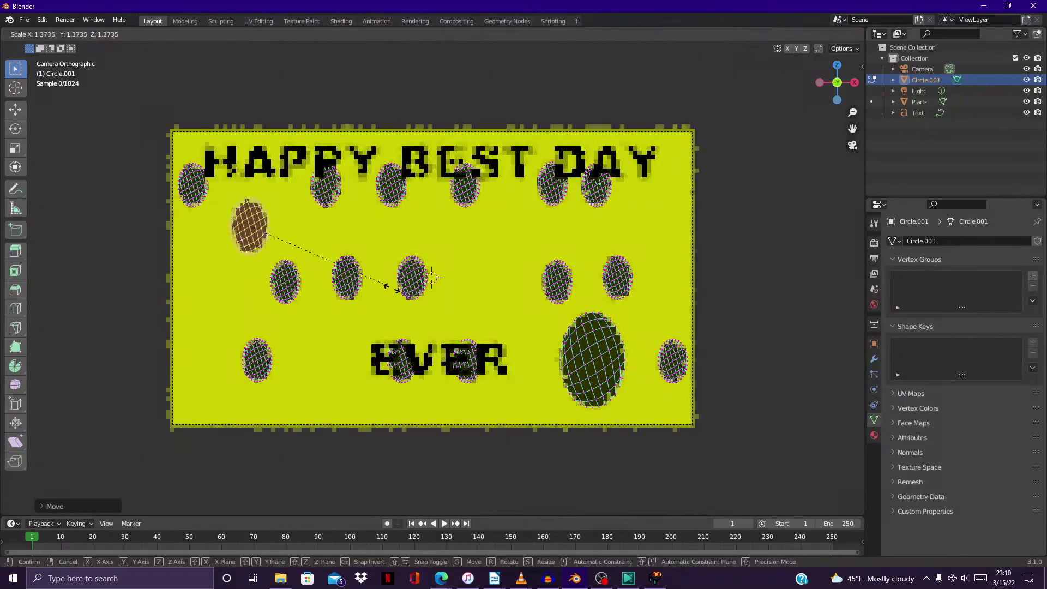
pyautogui.click(429, 336)
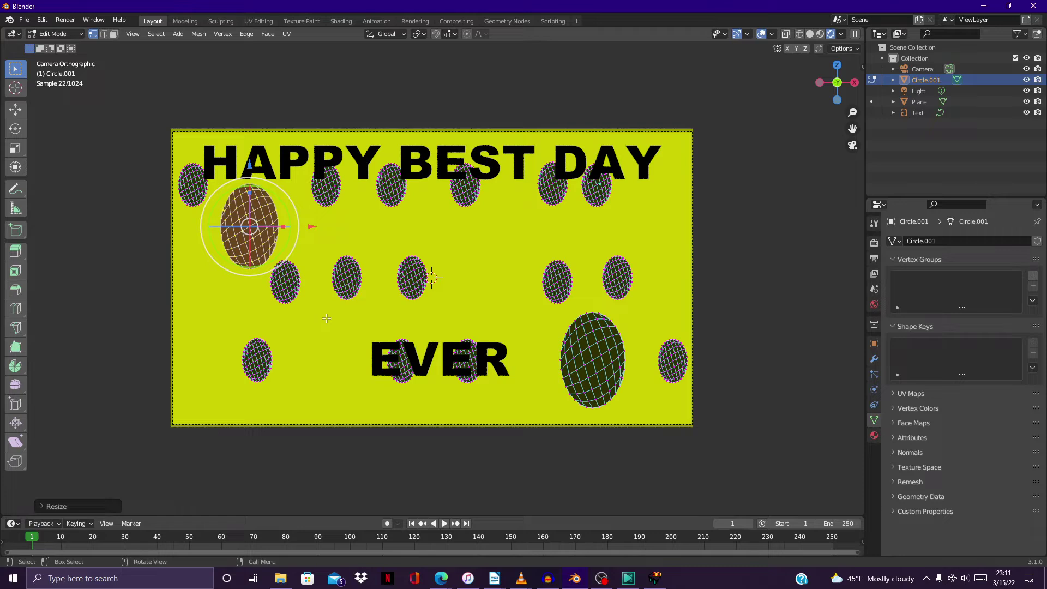
pyautogui.press('c')
pyautogui.press('Escape')
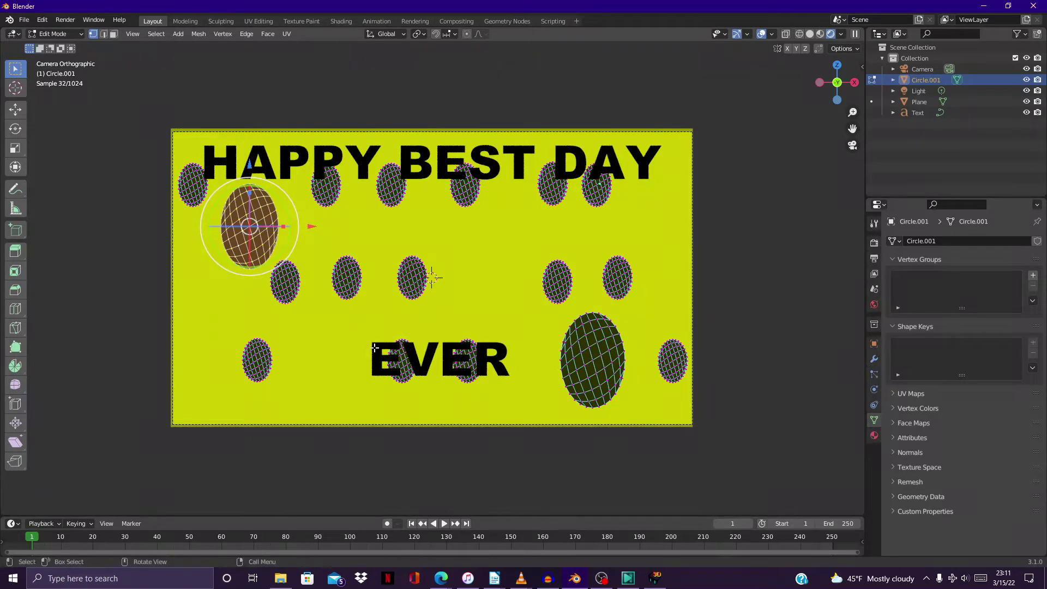
pyautogui.press('a')
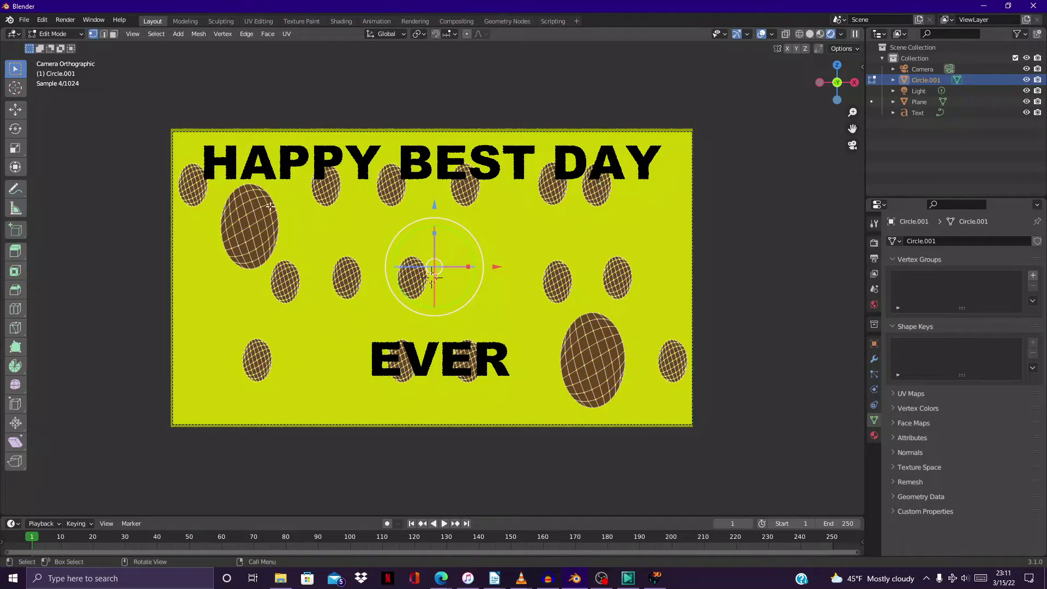
pyautogui.click(134, 35)
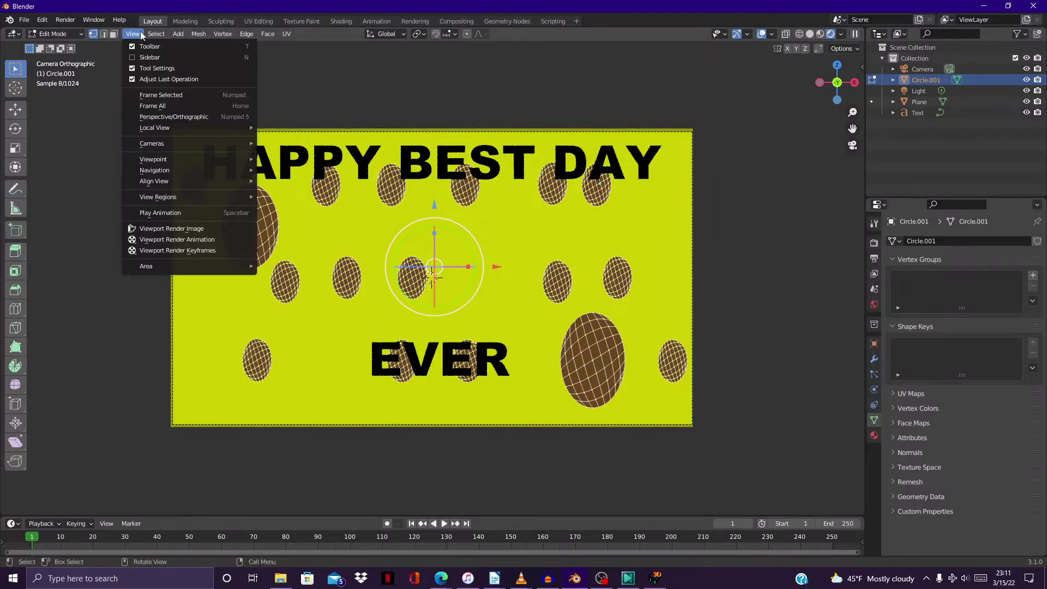
pyautogui.moveTo(156, 37)
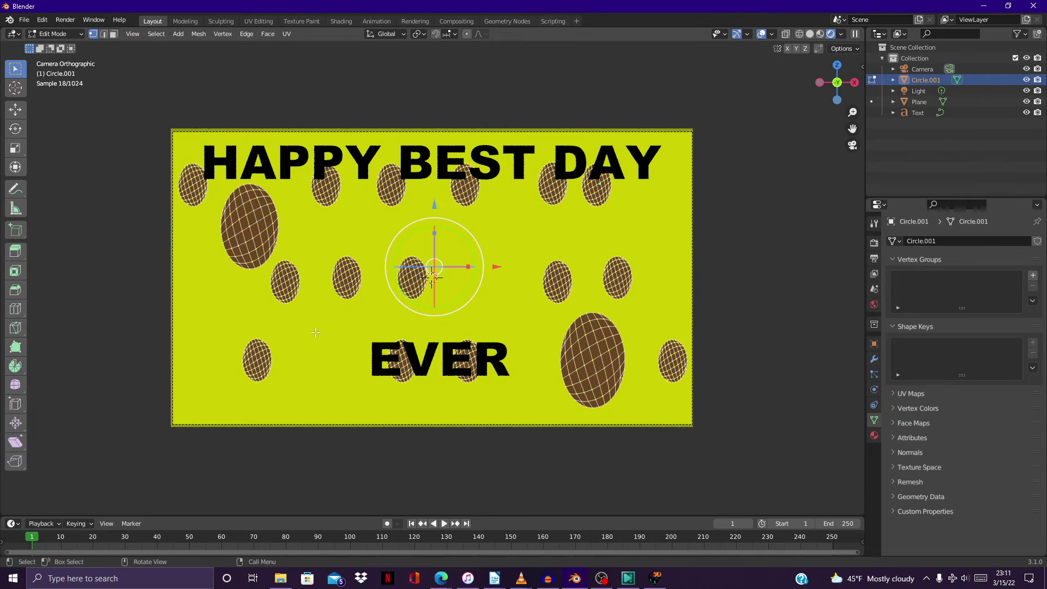
# Select only the oval behind the "EV" of "EVER", scale it to a little over twice its size and move it left along X
pyautogui.hotkey('alt', 'a')
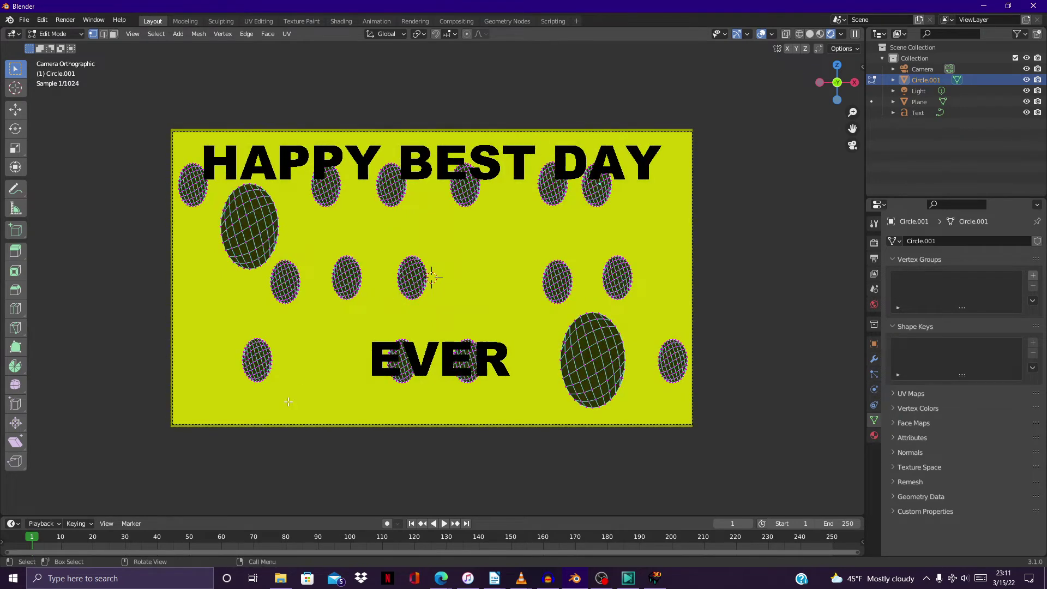
pyautogui.press('c')
pyautogui.click(384, 360)
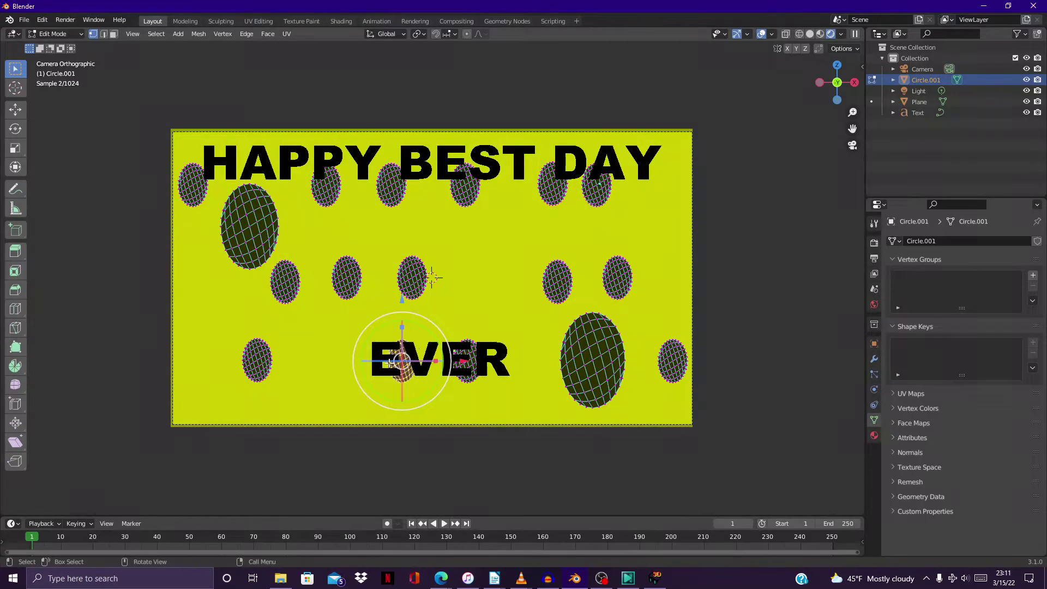
pyautogui.press('s')
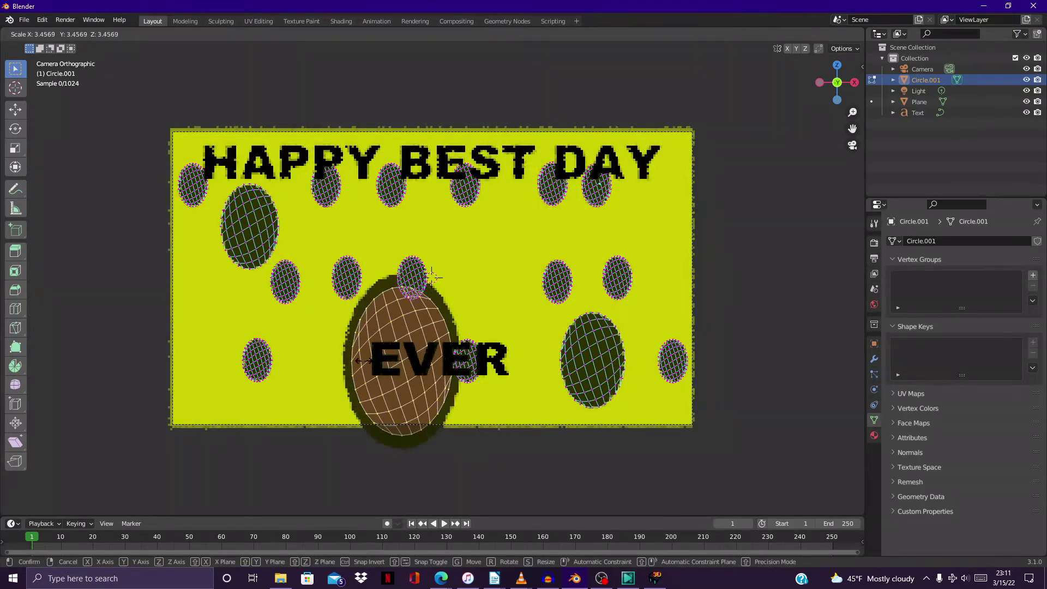
pyautogui.click(376, 357)
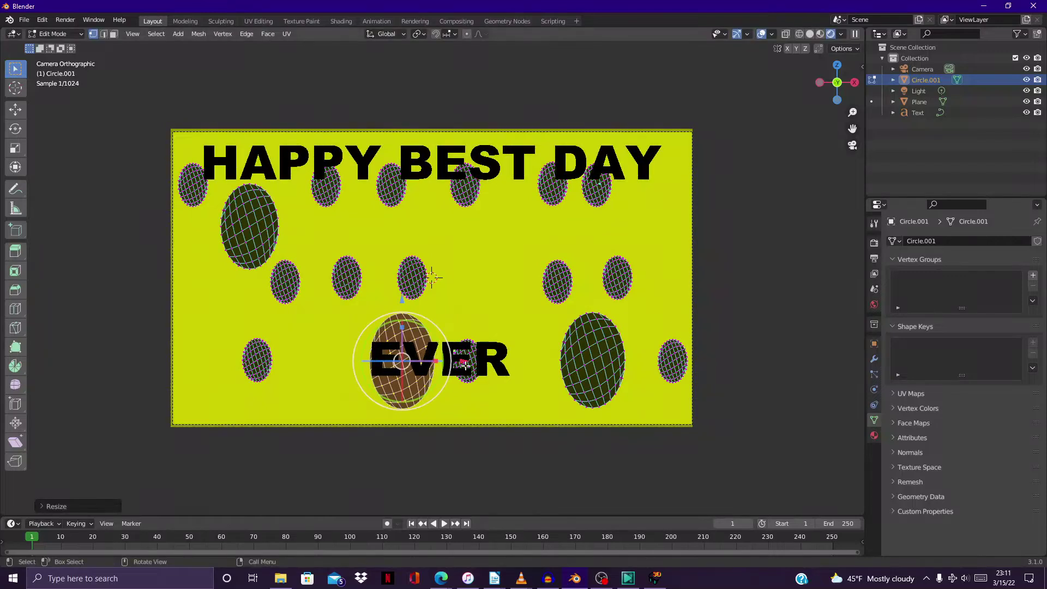
pyautogui.press('g')
pyautogui.press('x')
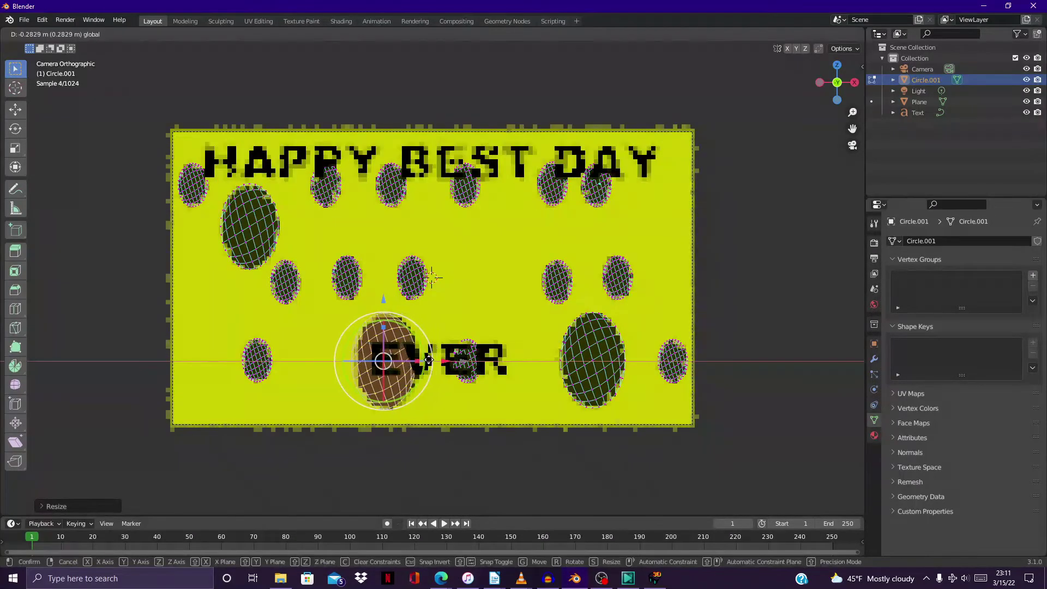
pyautogui.click(425, 360)
# Select only the oval behind the "ER" of "EVER", enlarge it to nearly three times its size and move it up into the middle row's gap
pyautogui.press('alt')
pyautogui.hotkey('alt', 'a')
pyautogui.press('c')
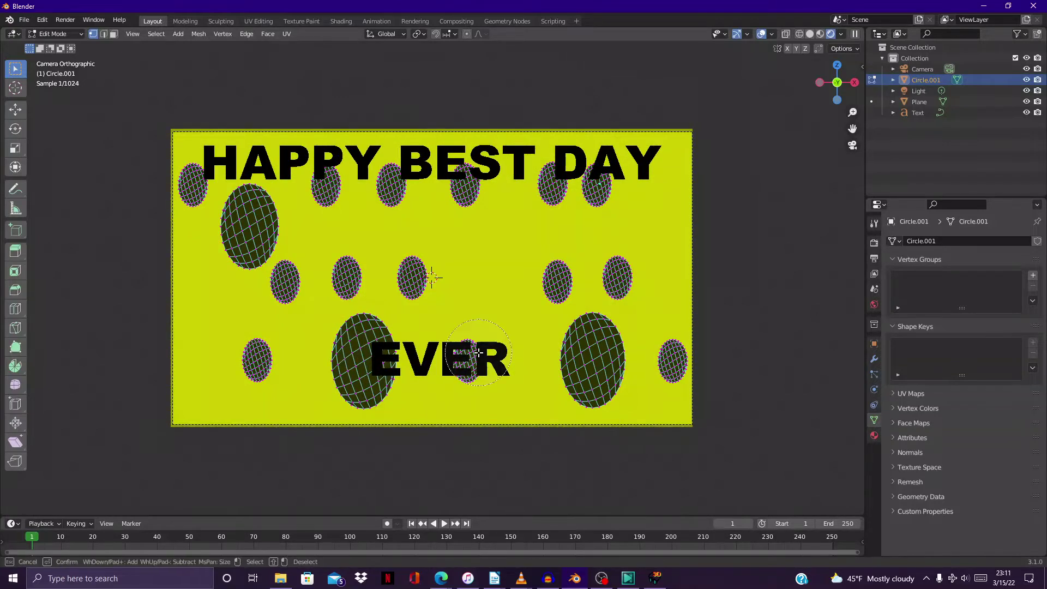
pyautogui.click(478, 353)
pyautogui.rightClick(485, 368)
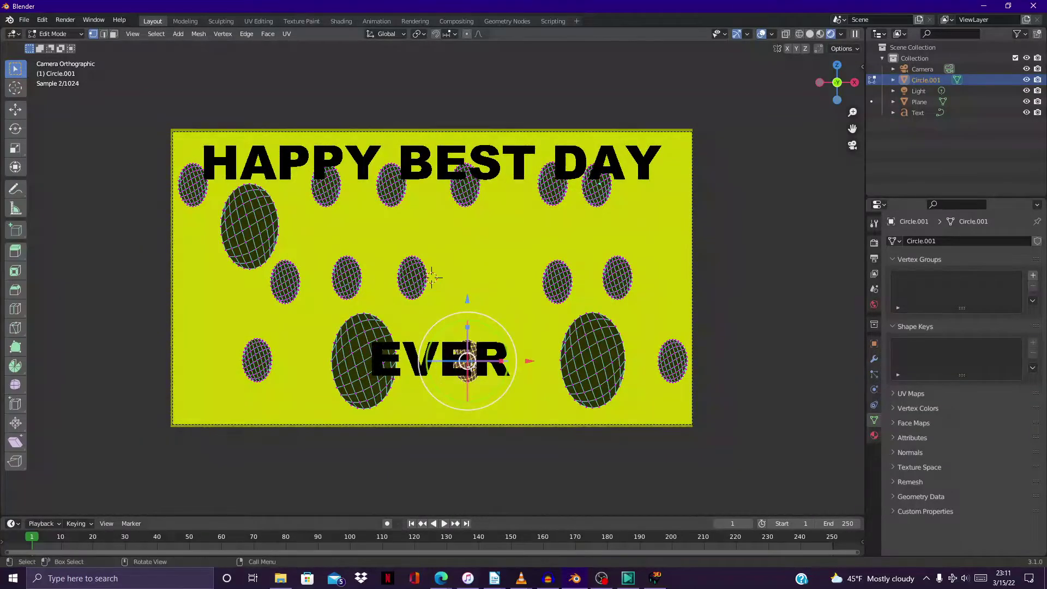
pyautogui.press('s')
pyautogui.click(515, 359)
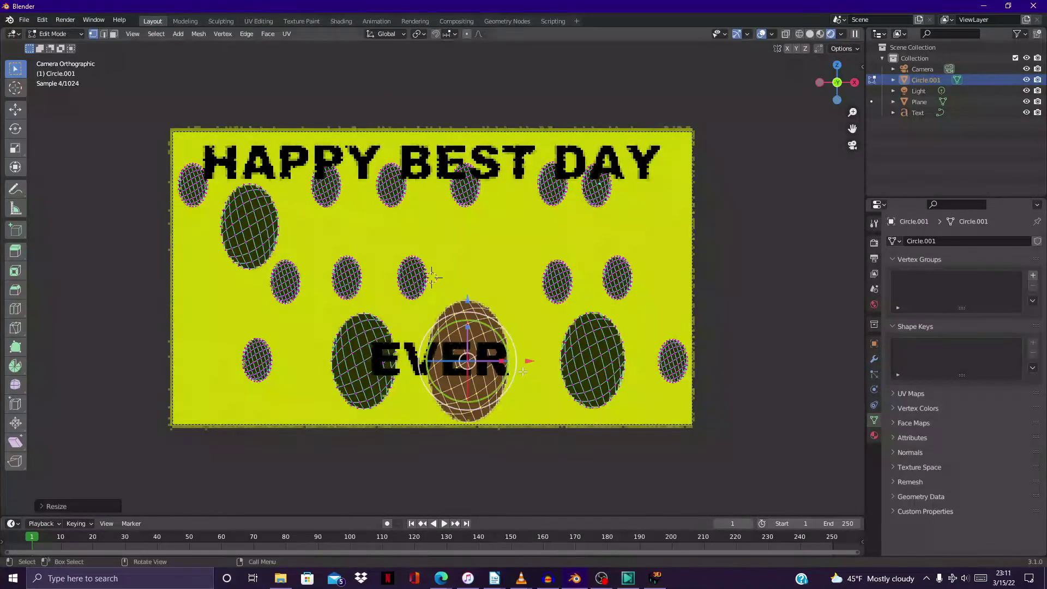
pyautogui.press('g')
pyautogui.press('z')
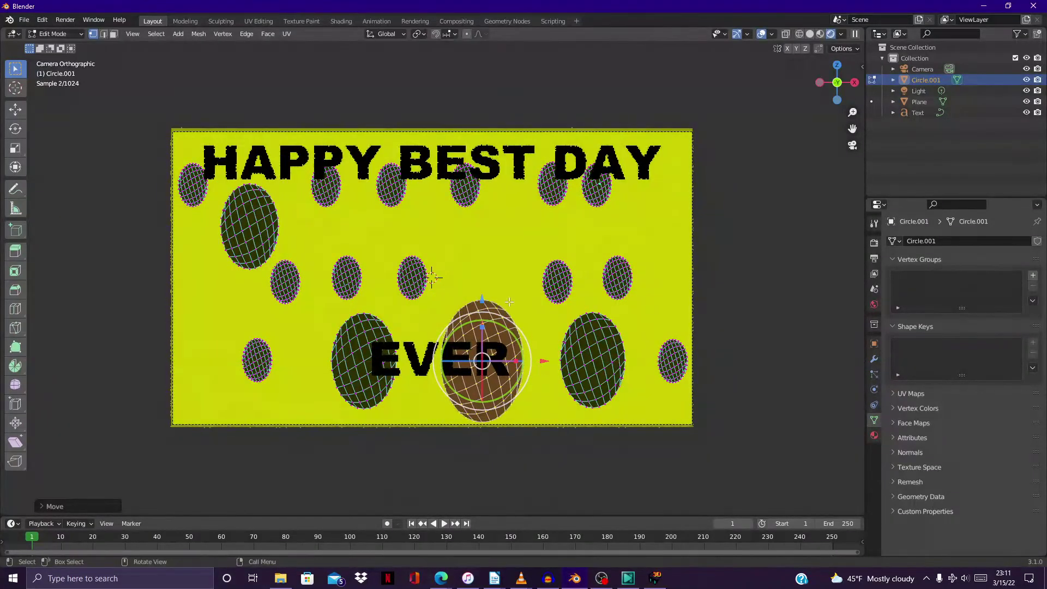
pyautogui.click(503, 215)
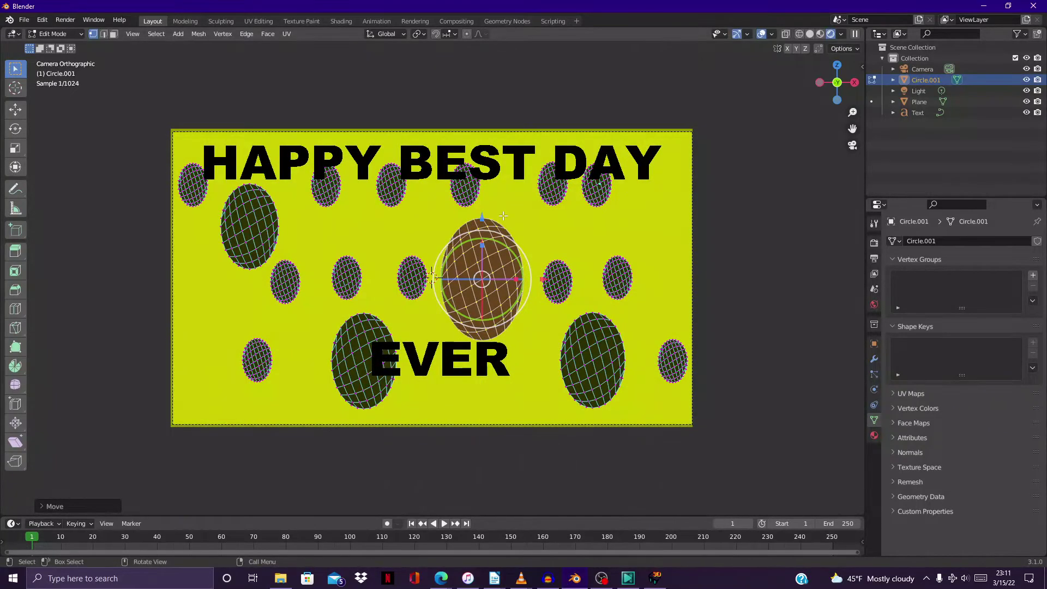
# Circle-select the small lower-left oval and the leftmost oval of the middle row, and delete their vertices
pyautogui.hotkey('alt', 'a')
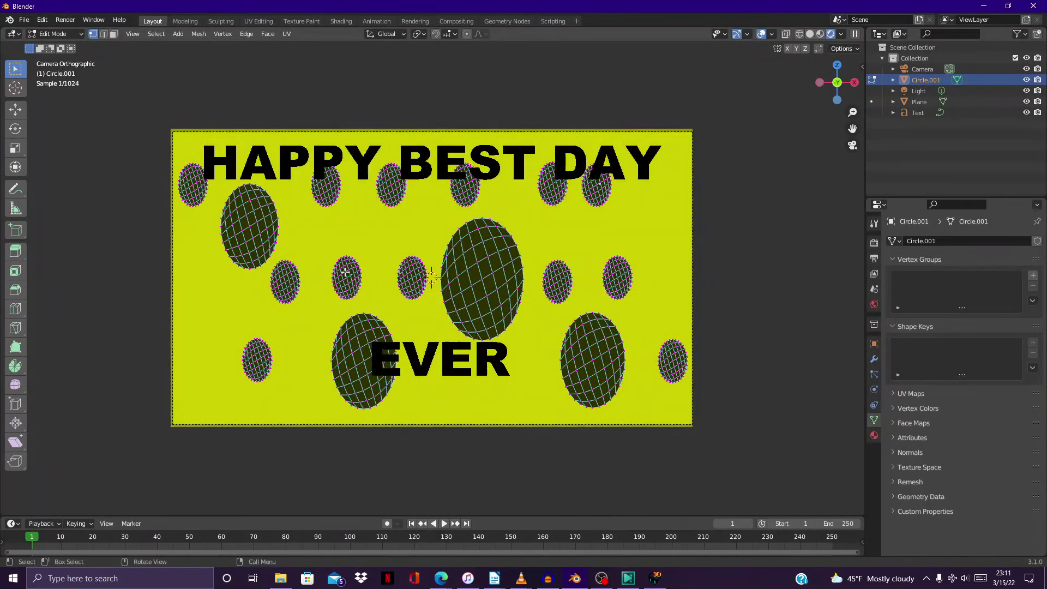
pyautogui.press('c')
pyautogui.click(246, 355)
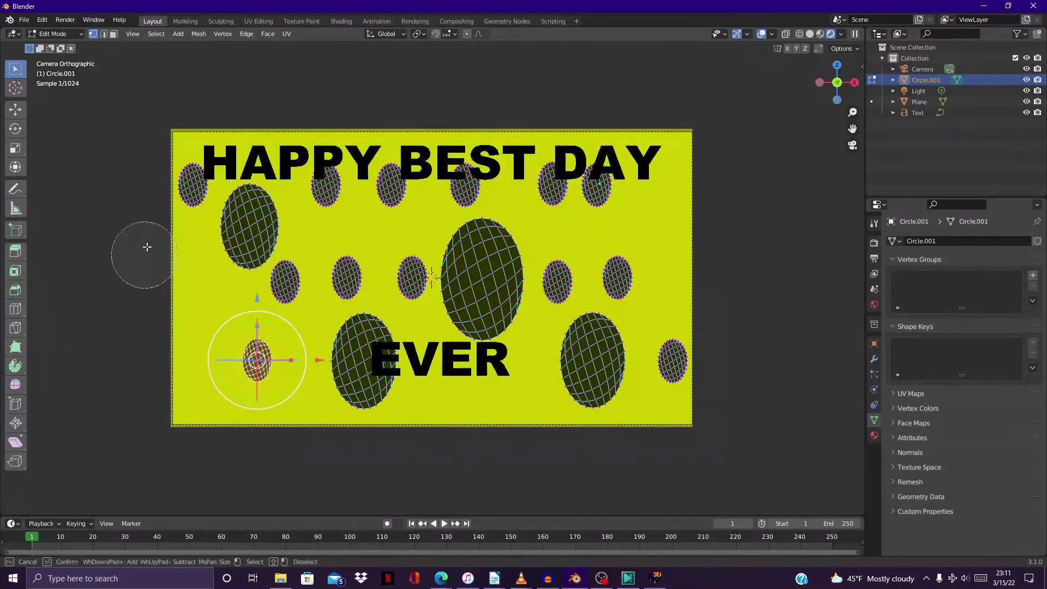
pyautogui.click(294, 284)
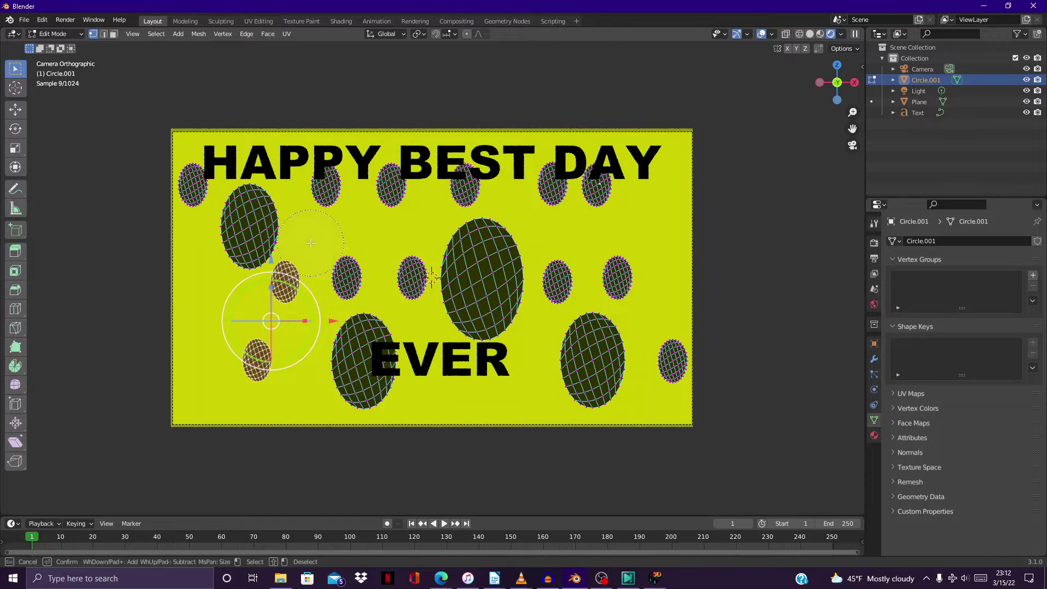
pyautogui.press('Escape')
pyautogui.press('x')
pyautogui.press('Escape')
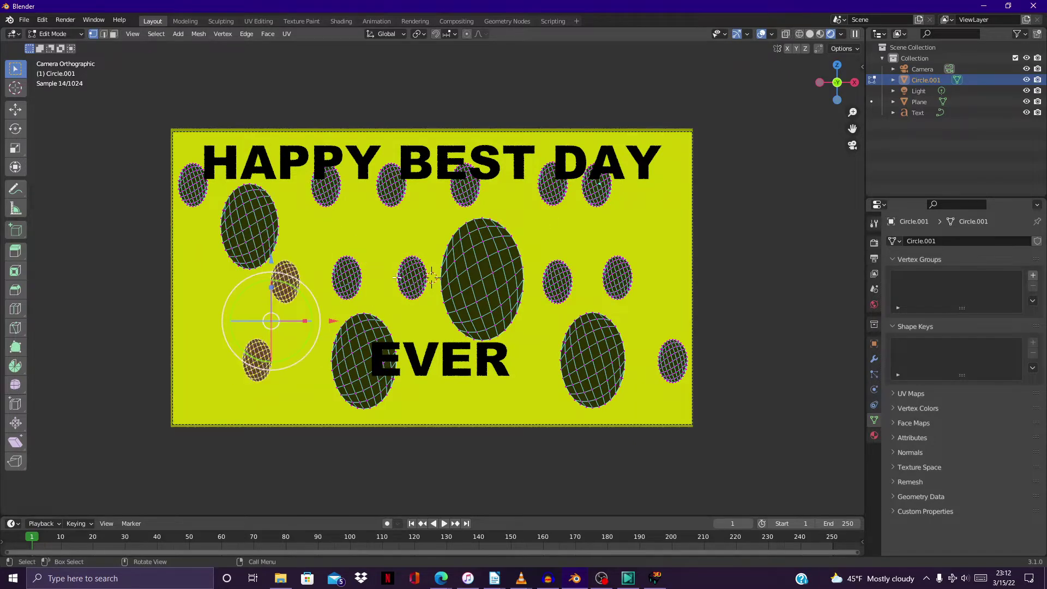
pyautogui.press('x')
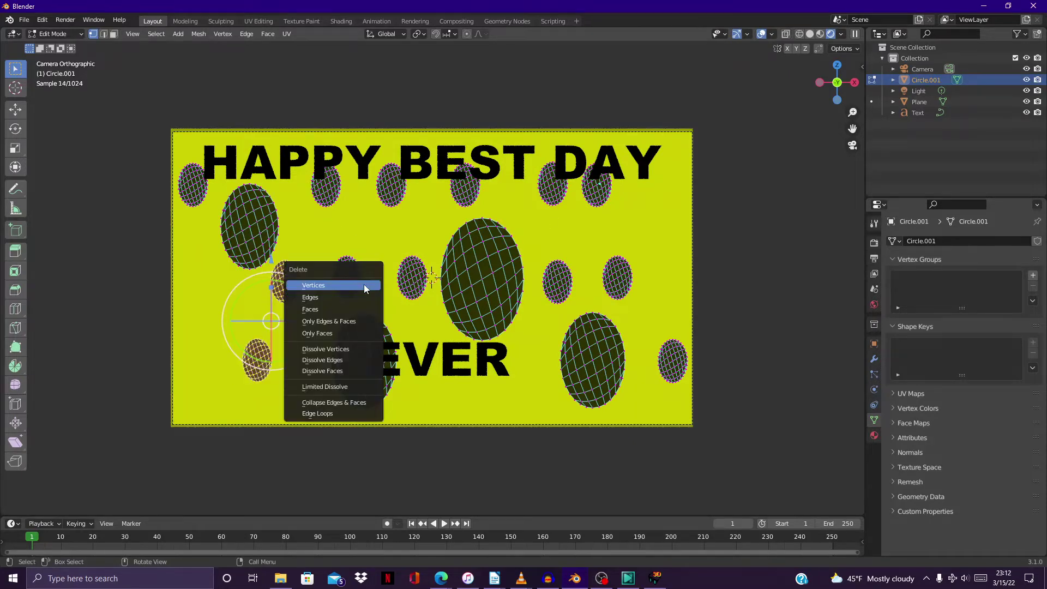
pyautogui.click(331, 287)
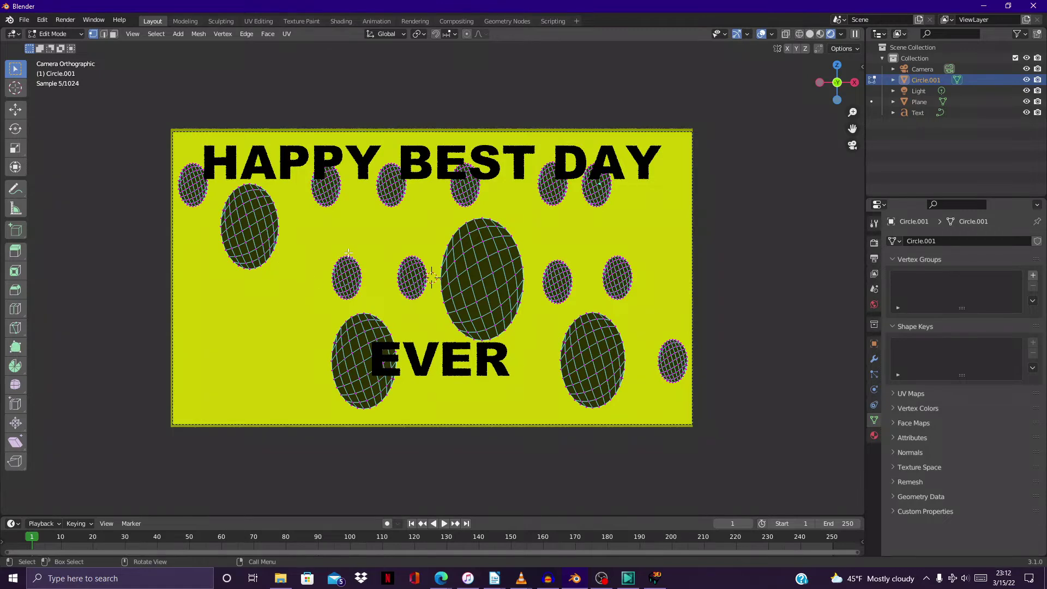
# Circle-select the leftmost remaining small oval of the middle row and move it left and down into the plane's empty lower-left area
pyautogui.press('l')
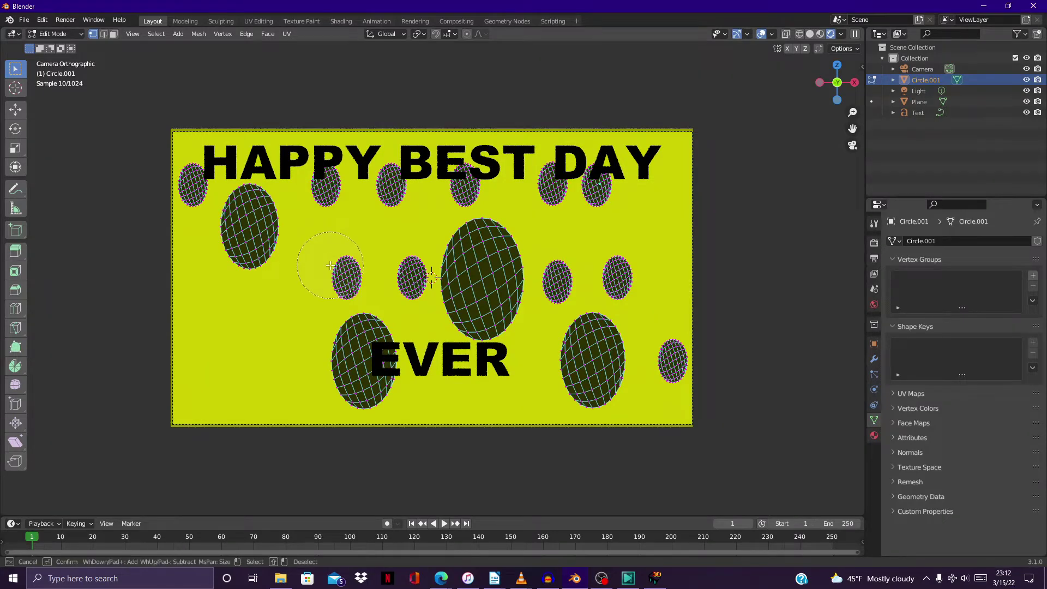
pyautogui.press('c')
pyautogui.press('Escape')
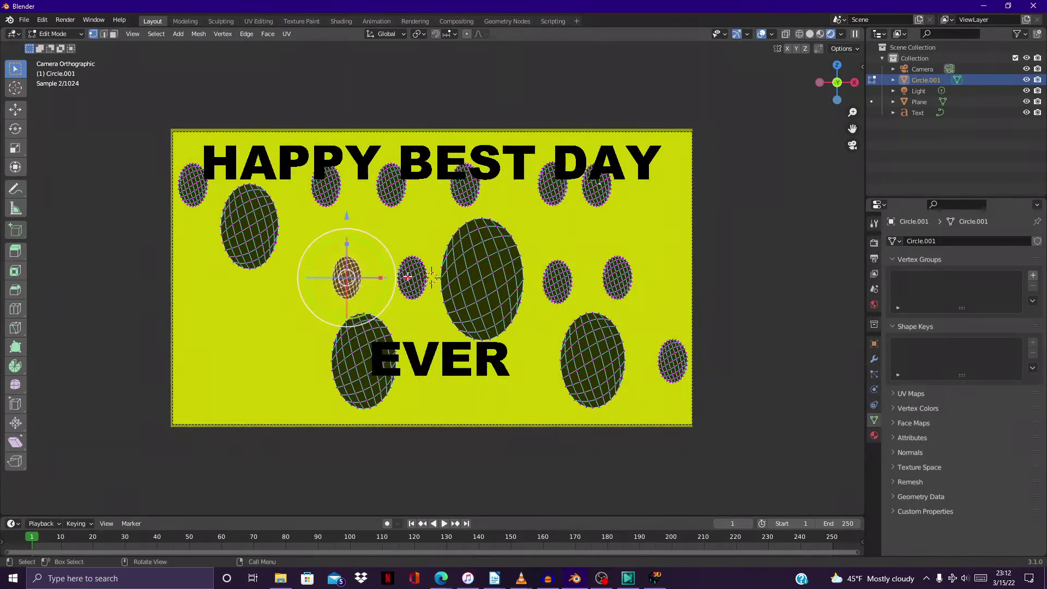
pyautogui.moveTo(409, 277); pyautogui.dragTo(301, 278)
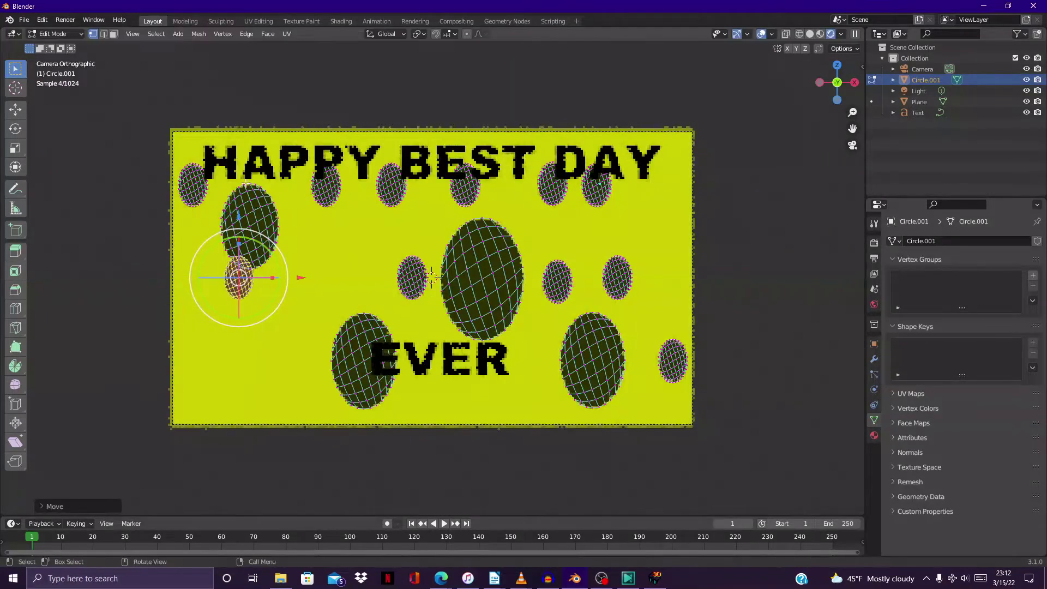
pyautogui.moveTo(239, 217); pyautogui.dragTo(267, 296)
# Scale the selected lower-left oval up to a little under twice its size
pyautogui.press('s')
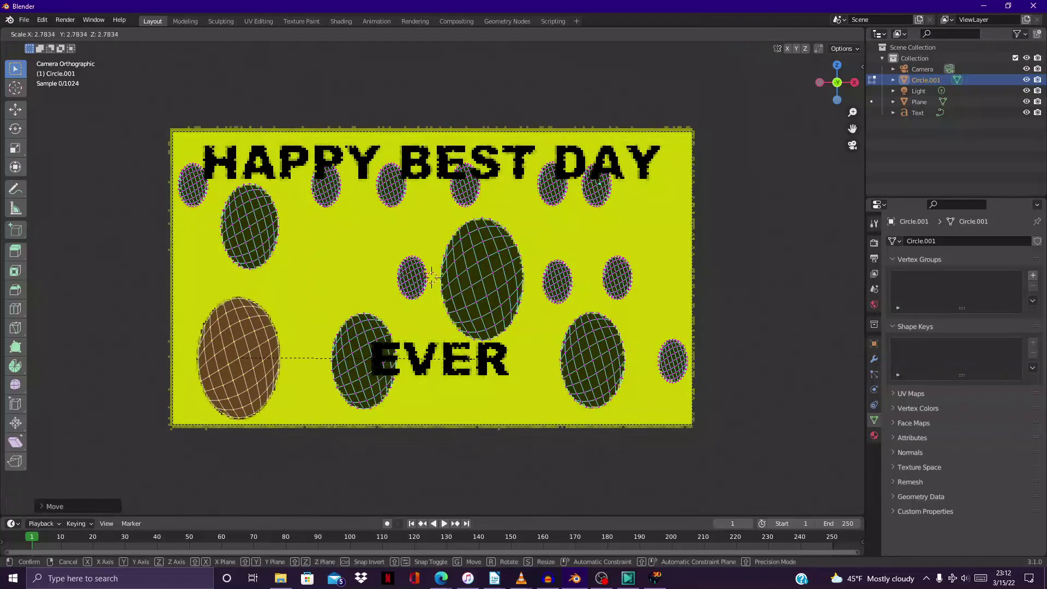
pyautogui.click(470, 359)
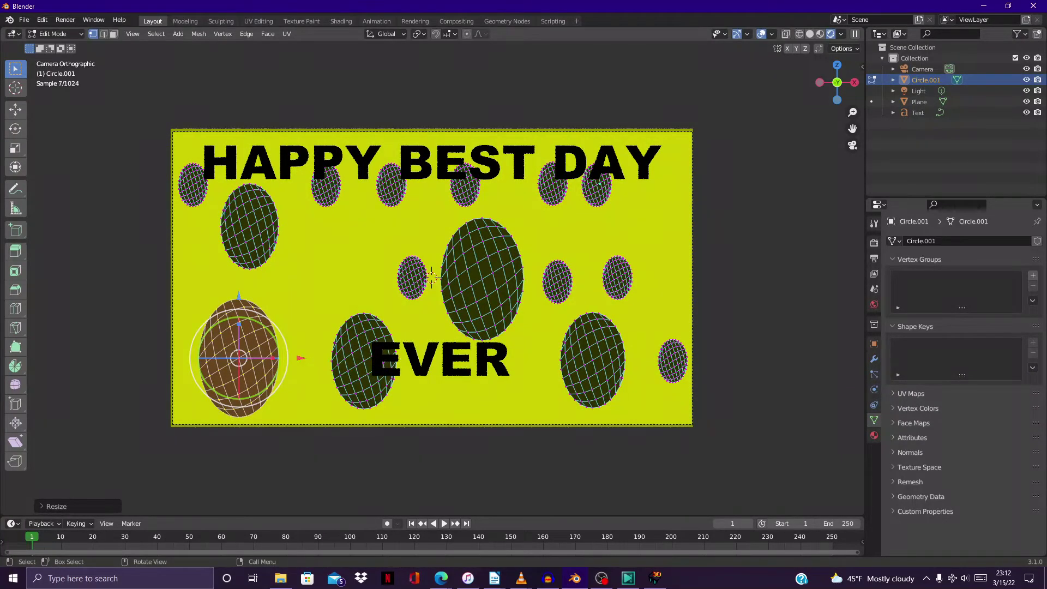
pyautogui.press('s')
pyautogui.click(325, 373)
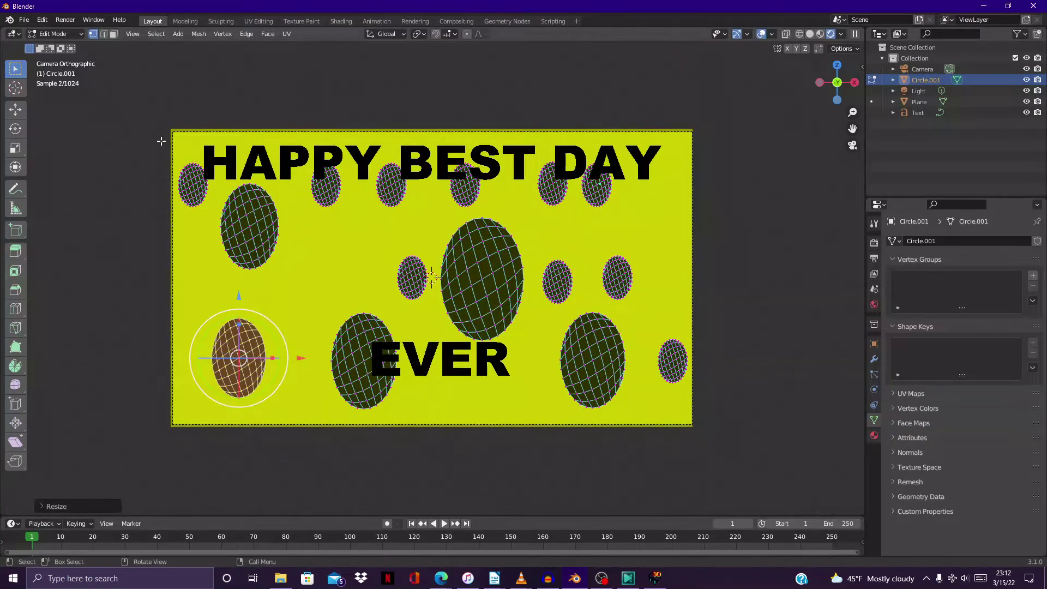
# Circle-select the small top-left oval, enlarge it to about 2.3 times its size and move it up and left over the plane's corner
pyautogui.click(179, 174)
pyautogui.press('c')
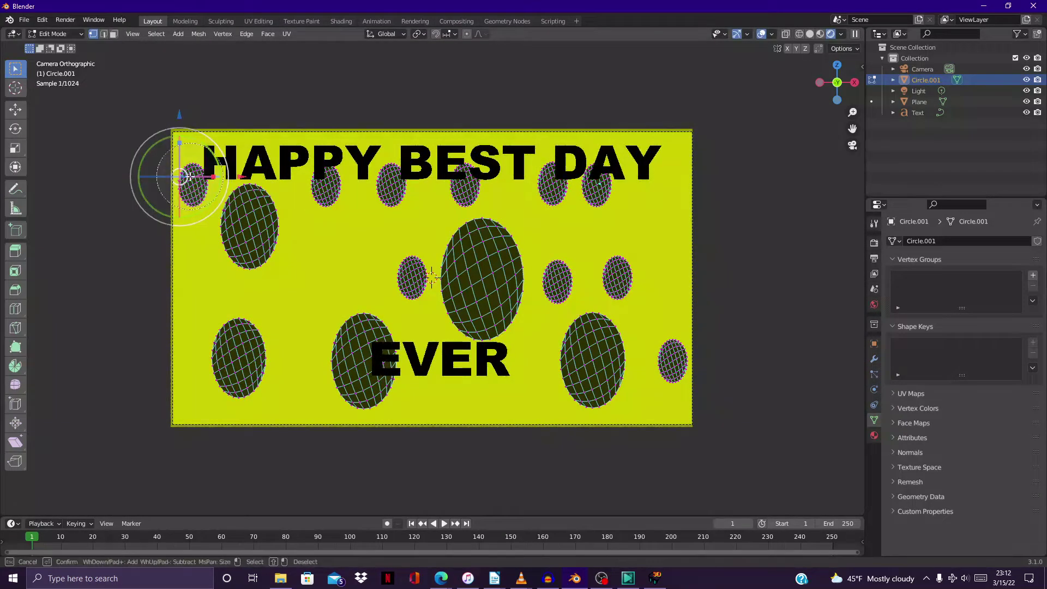
pyautogui.rightClick(188, 185)
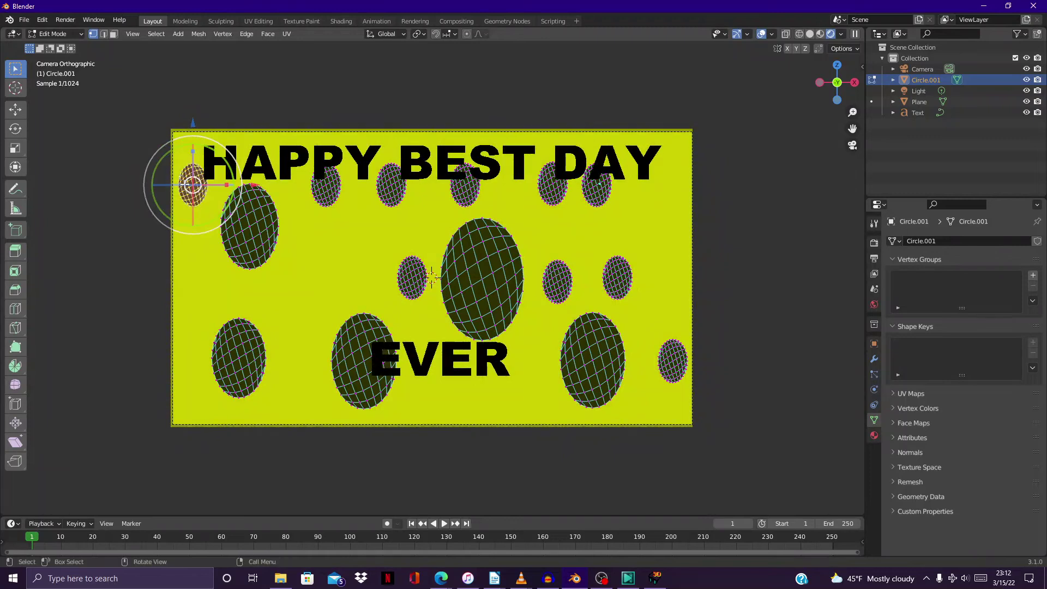
pyautogui.moveTo(198, 125); pyautogui.dragTo(188, 104)
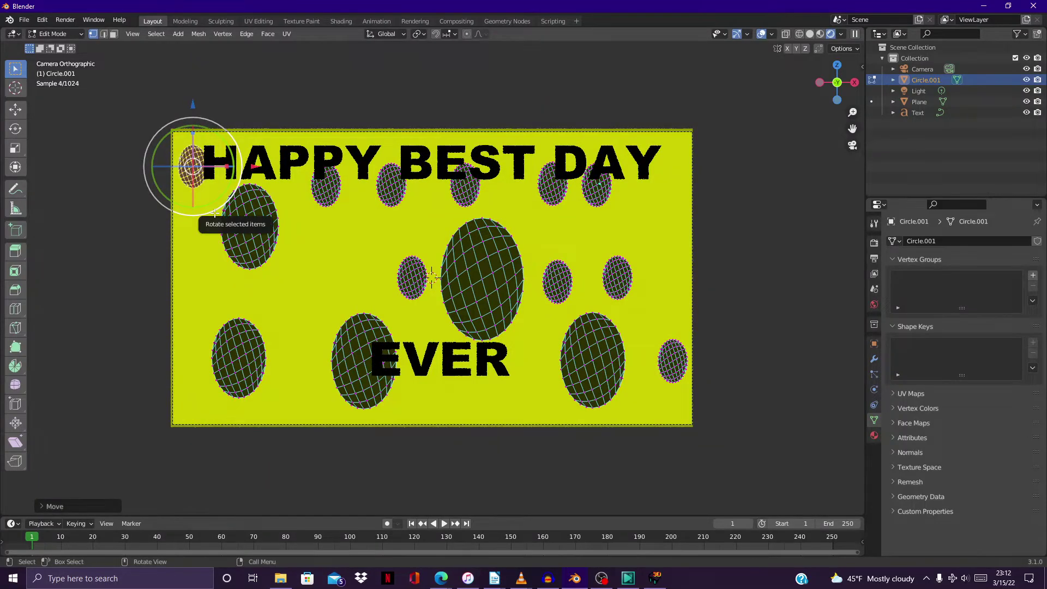
pyautogui.press('s')
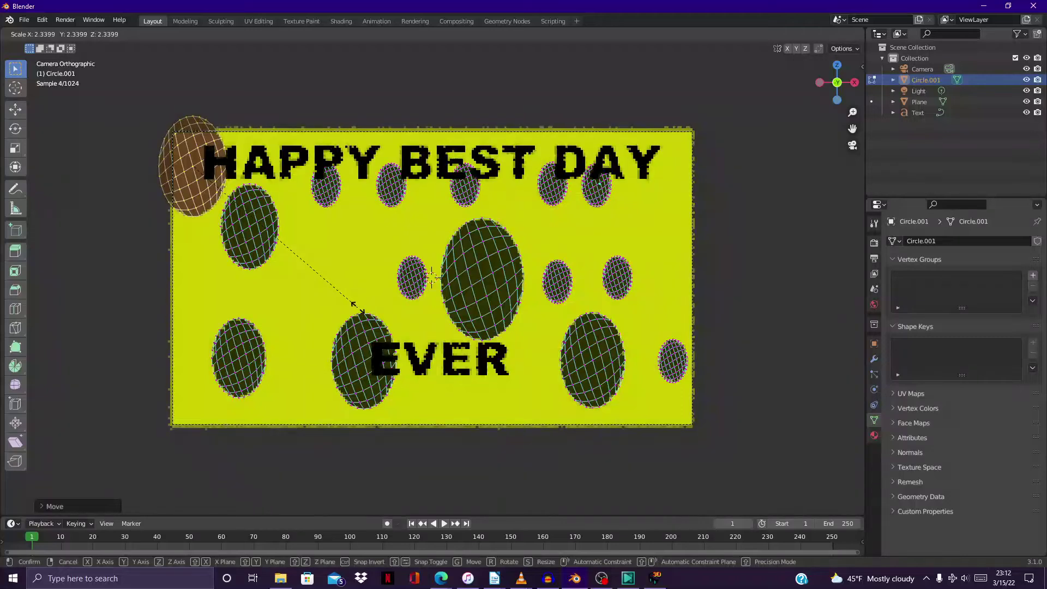
pyautogui.click(351, 304)
pyautogui.moveTo(192, 103); pyautogui.dragTo(183, 90)
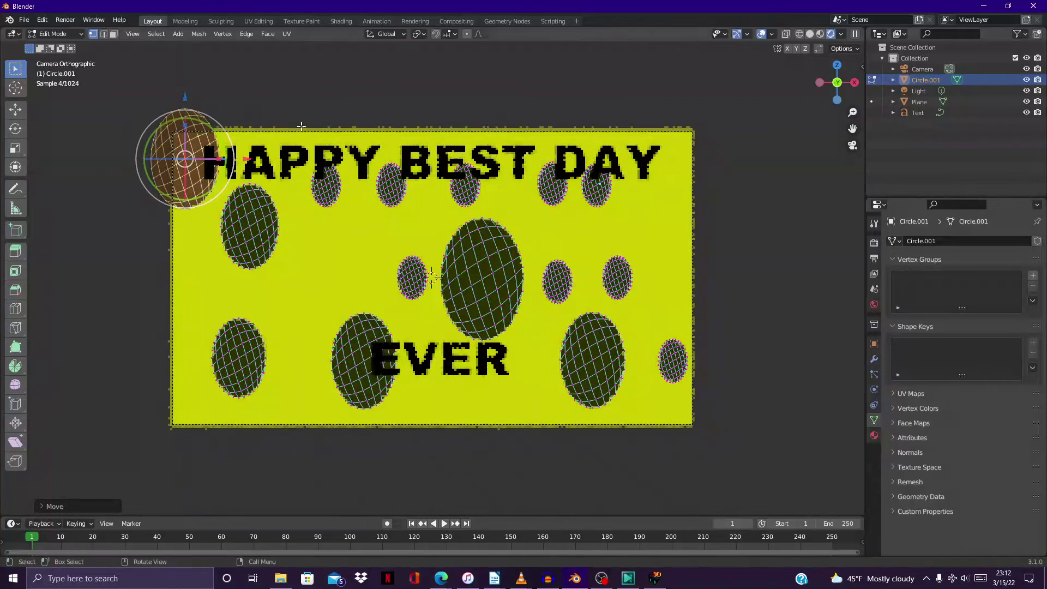
pyautogui.click(594, 186)
pyautogui.press('c')
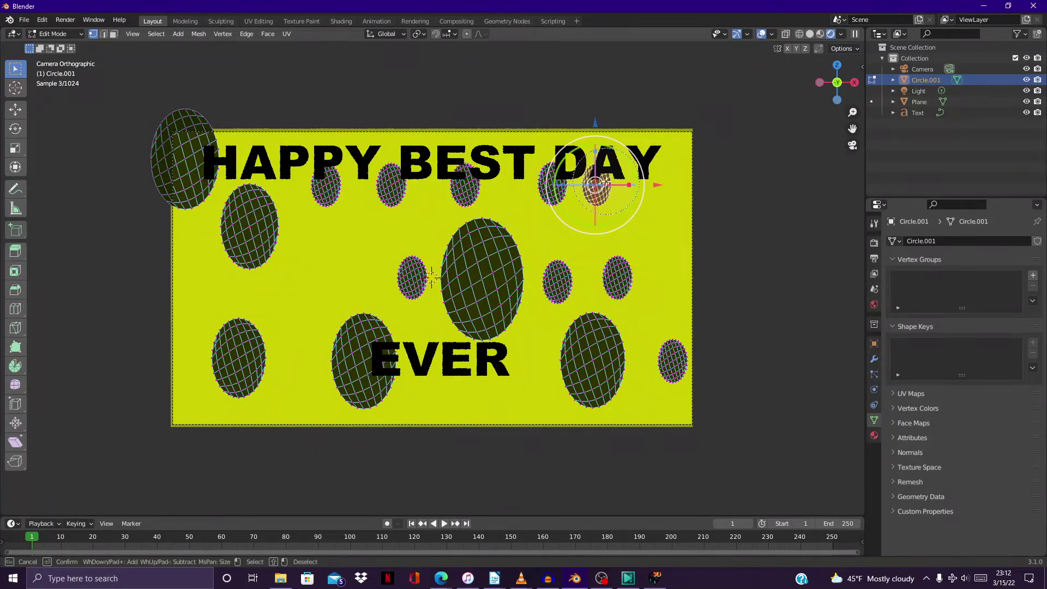
pyautogui.rightClick(624, 191)
pyautogui.moveTo(658, 194); pyautogui.dragTo(745, 229)
pyautogui.hotkey('ctrl', 'z')
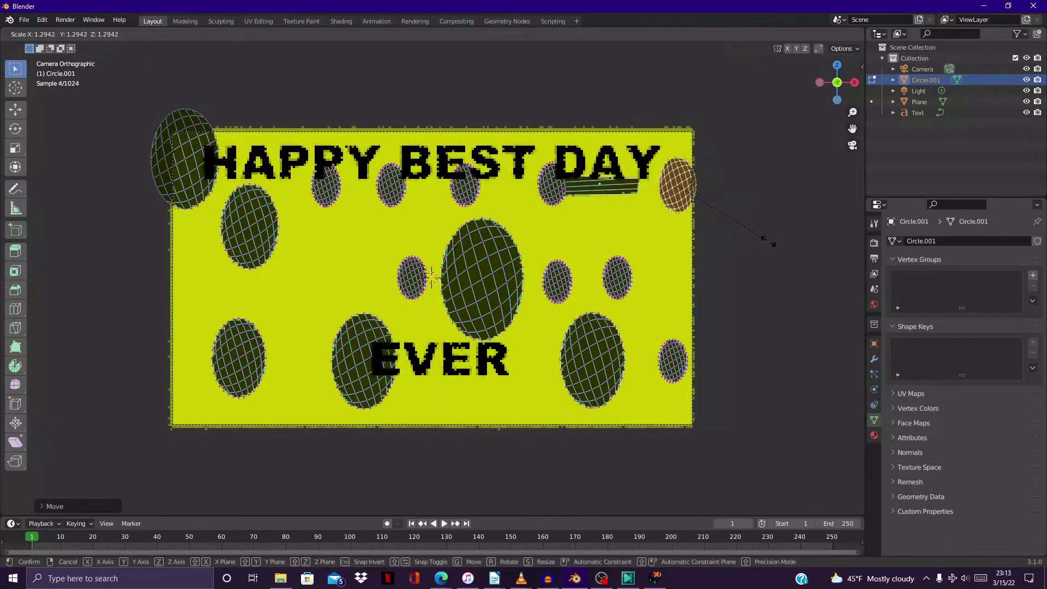
pyautogui.hotkey('ctrl', 'shift', 'z')
pyautogui.hotkey('ctrl', 'z')
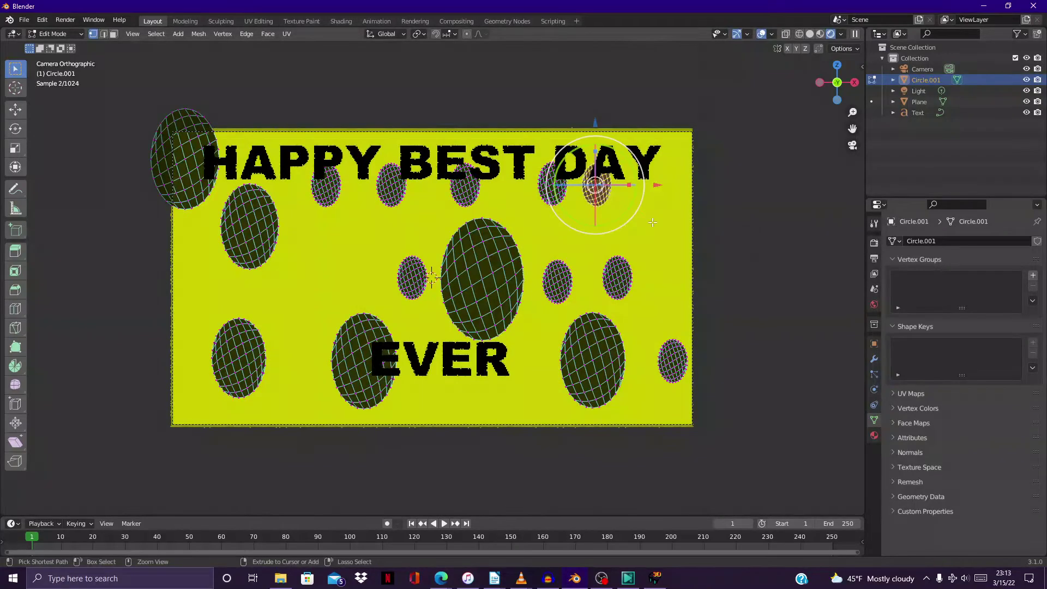
pyautogui.hotkey('ctrl', 'z')
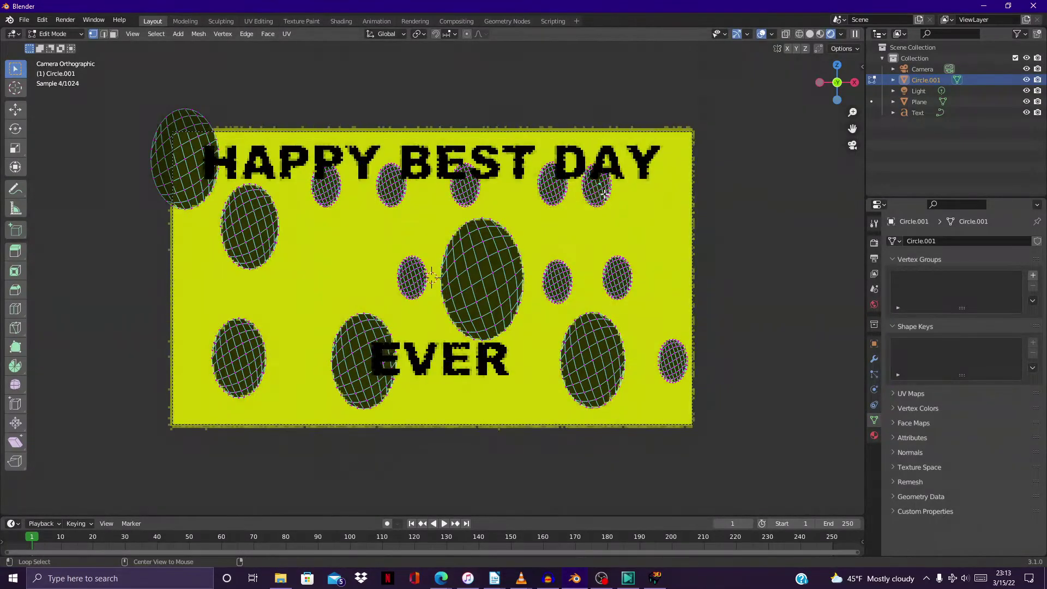
# Circle-select the small oval under the "A" of "DAY", move it right to the plane's edge and scale it to about twice its size
pyautogui.press('c')
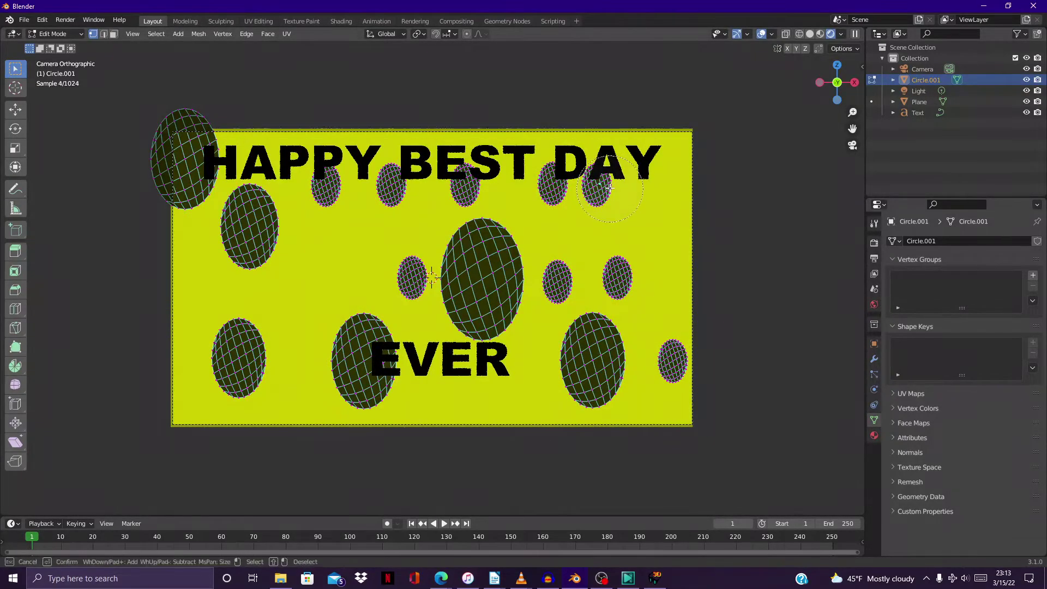
pyautogui.click(609, 188)
pyautogui.rightClick(610, 188)
pyautogui.moveTo(656, 188); pyautogui.dragTo(739, 210)
pyautogui.press('s')
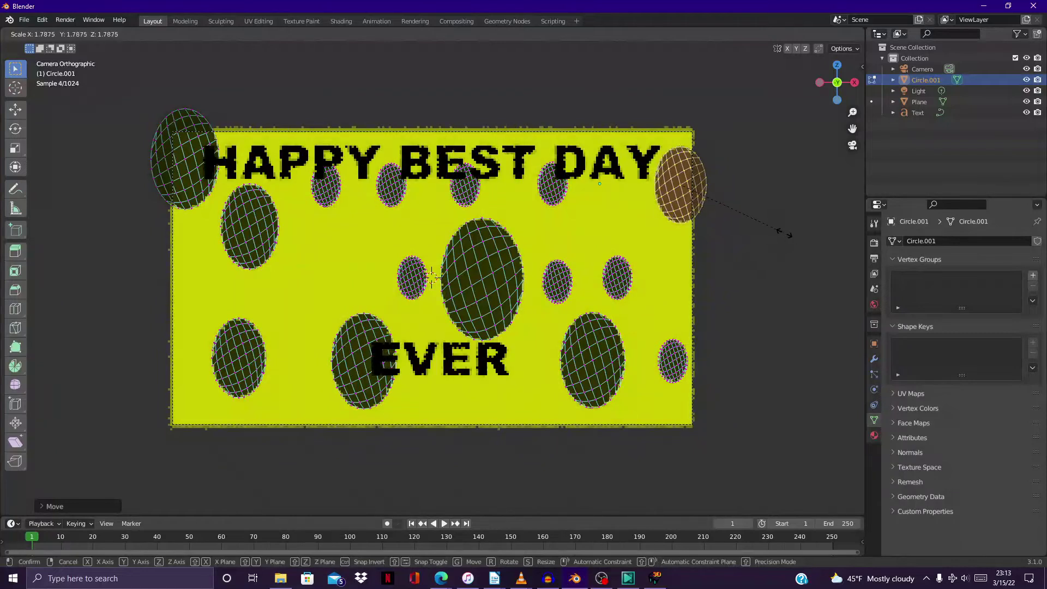
pyautogui.click(795, 246)
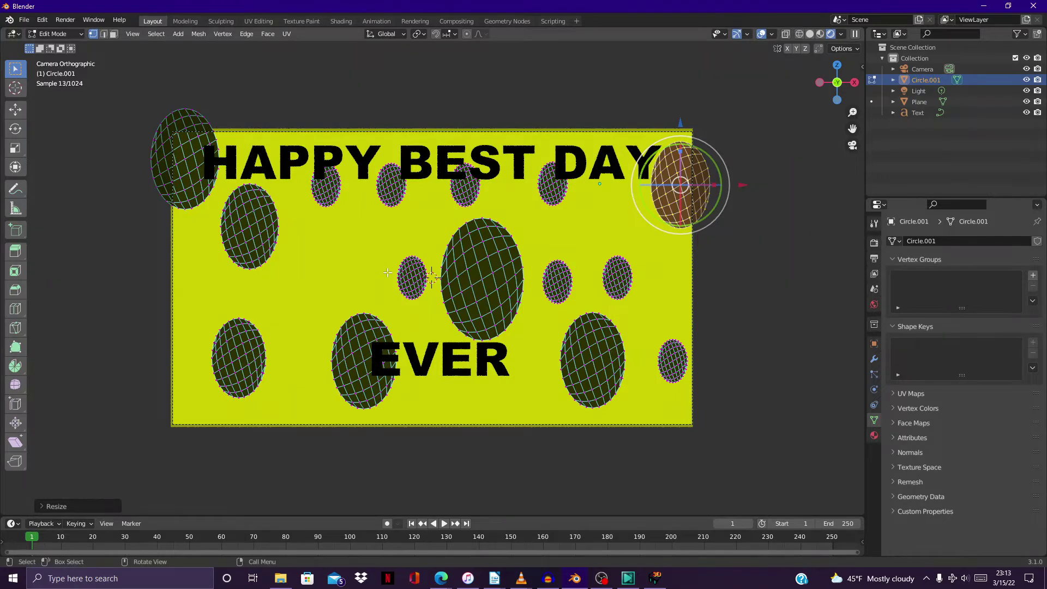
# Select only the small oval beside the large central one, move it left and slightly up, and scale it to a little under twice its size
pyautogui.hotkey('alt', 'a')
pyautogui.press('c')
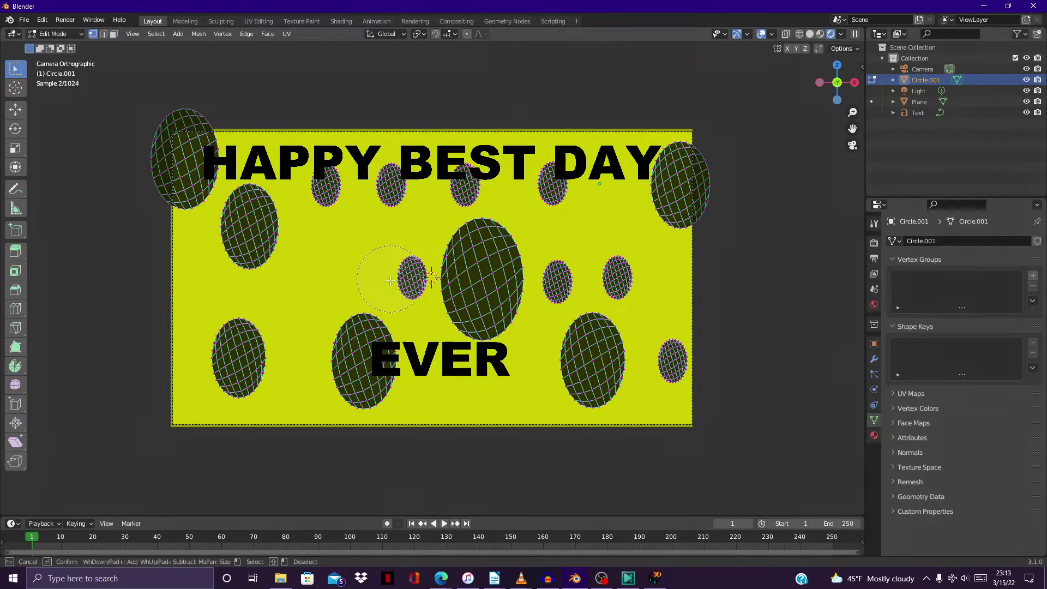
pyautogui.click(408, 275)
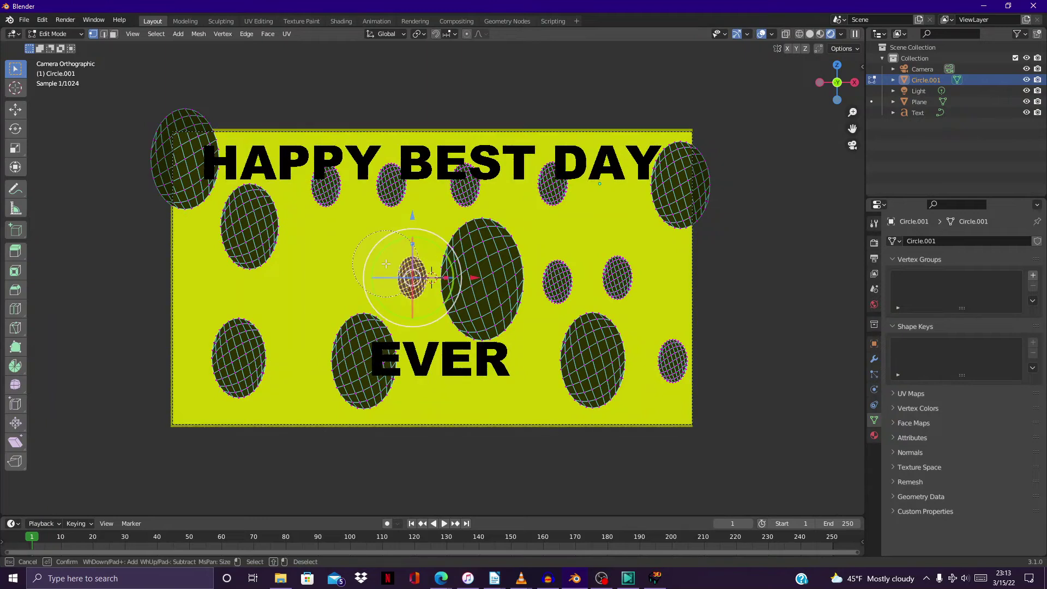
pyautogui.rightClick(465, 271)
pyautogui.moveTo(473, 278); pyautogui.dragTo(387, 252)
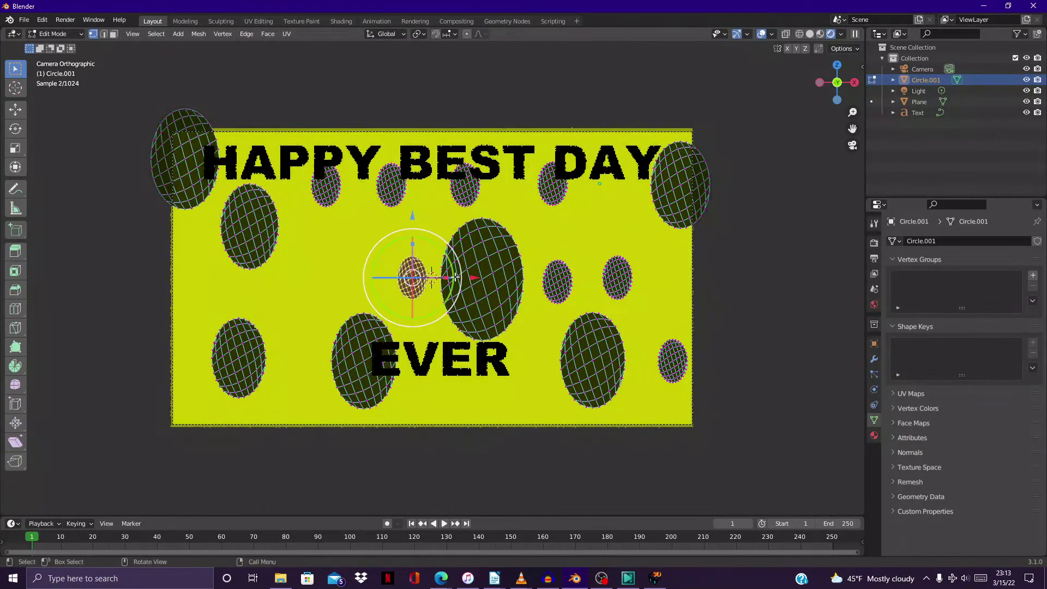
pyautogui.press('c')
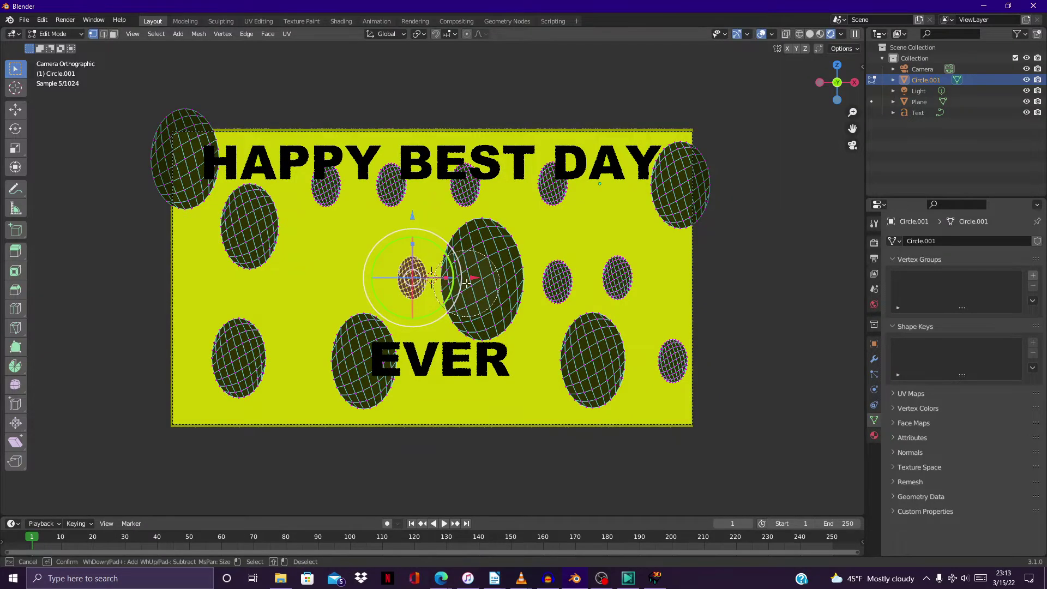
pyautogui.rightClick(462, 278)
pyautogui.moveTo(463, 278); pyautogui.dragTo(393, 278)
pyautogui.moveTo(347, 214); pyautogui.dragTo(347, 213)
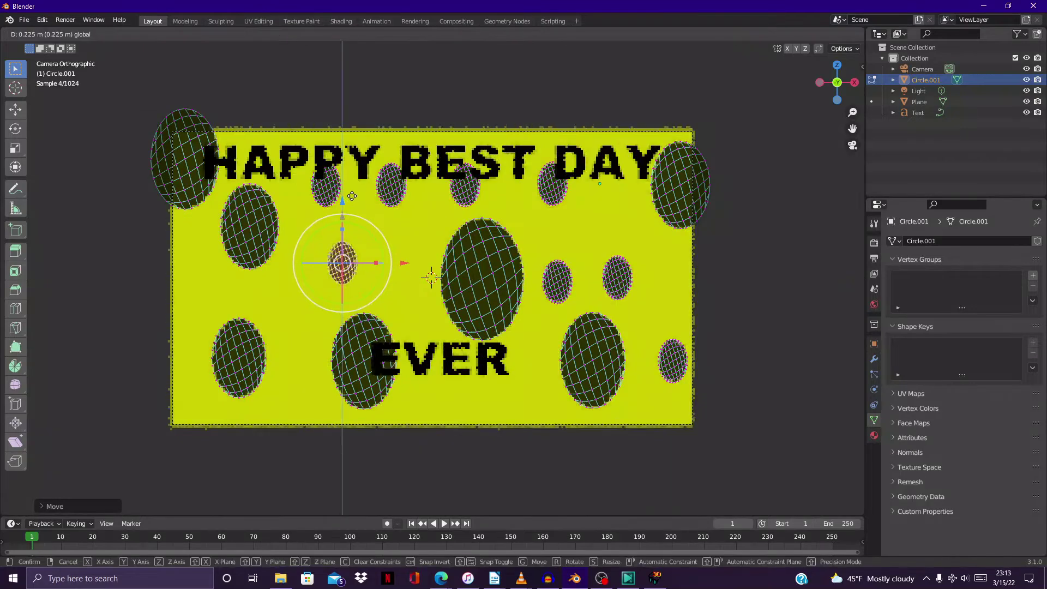
pyautogui.press('s')
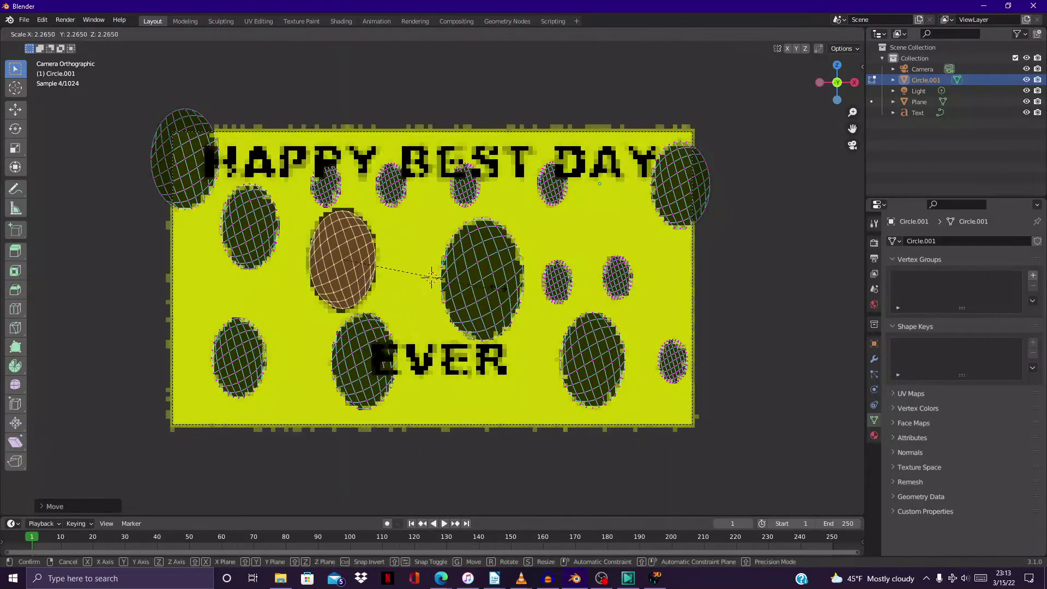
pyautogui.click(431, 278)
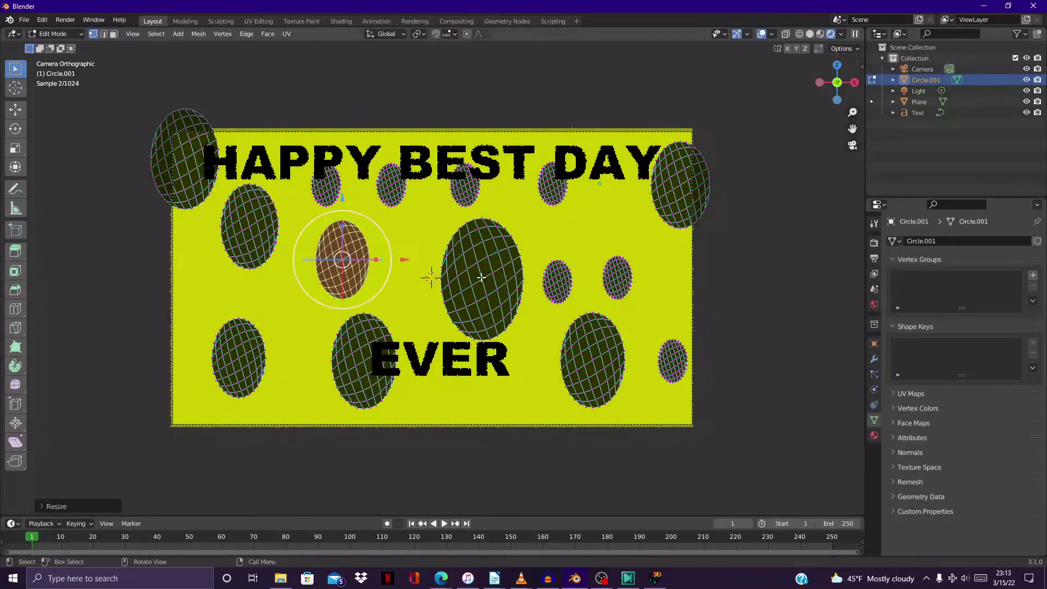
# Select the small oval behind "BEST", move it up to the plane's upper edge and enlarge it to nearly three times its size
pyautogui.click(324, 175)
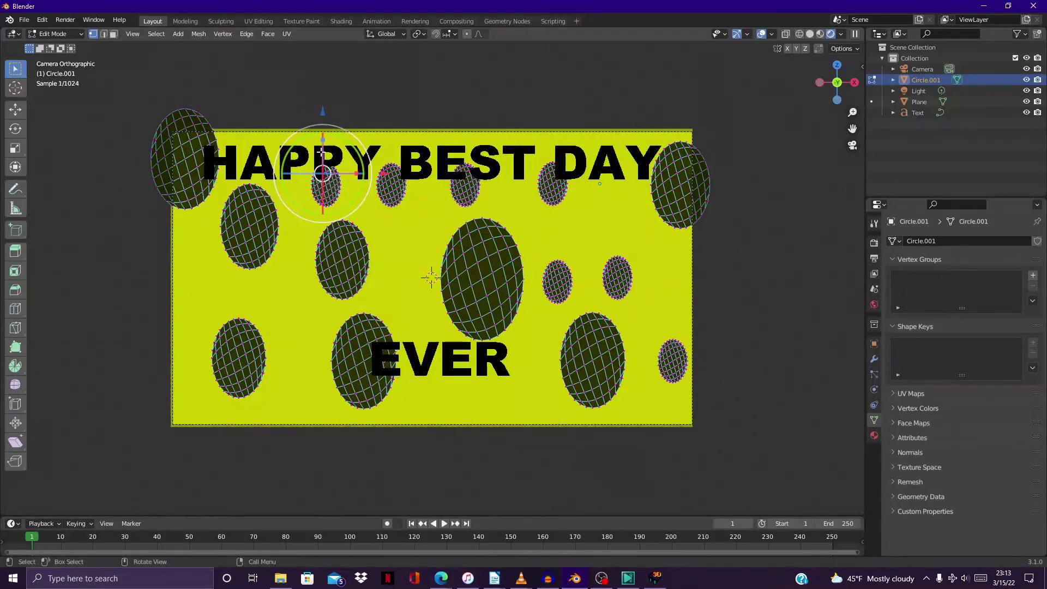
pyautogui.click(467, 180)
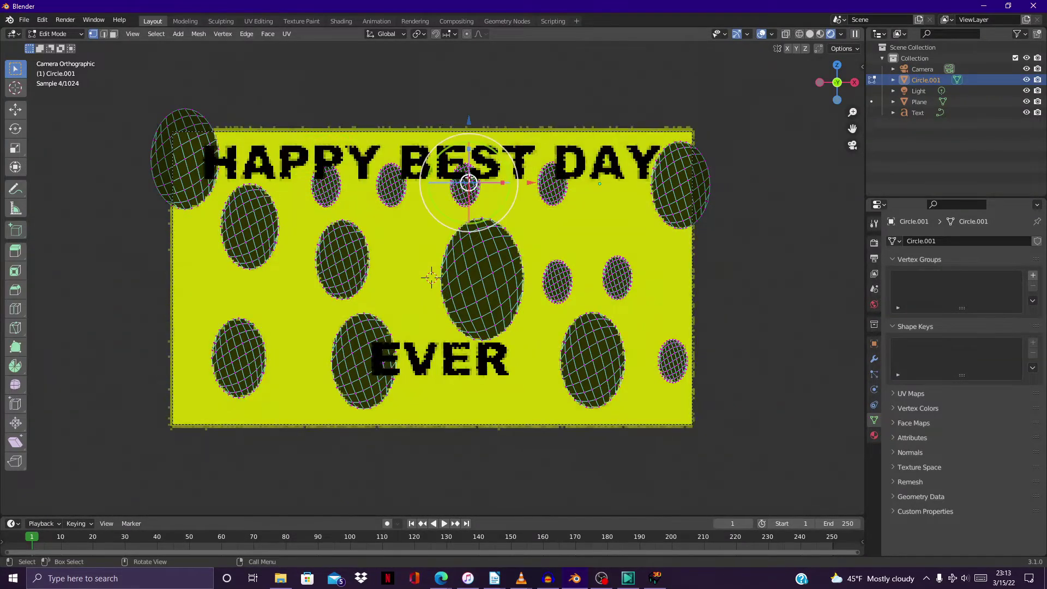
pyautogui.press('s')
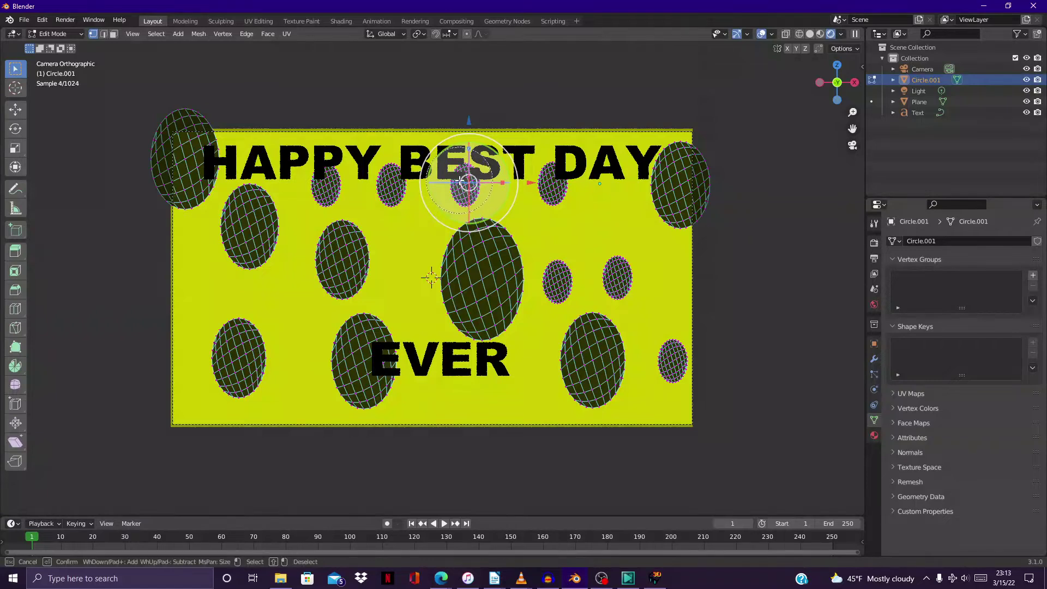
pyautogui.click(465, 155)
pyautogui.moveTo(464, 155); pyautogui.dragTo(478, 120)
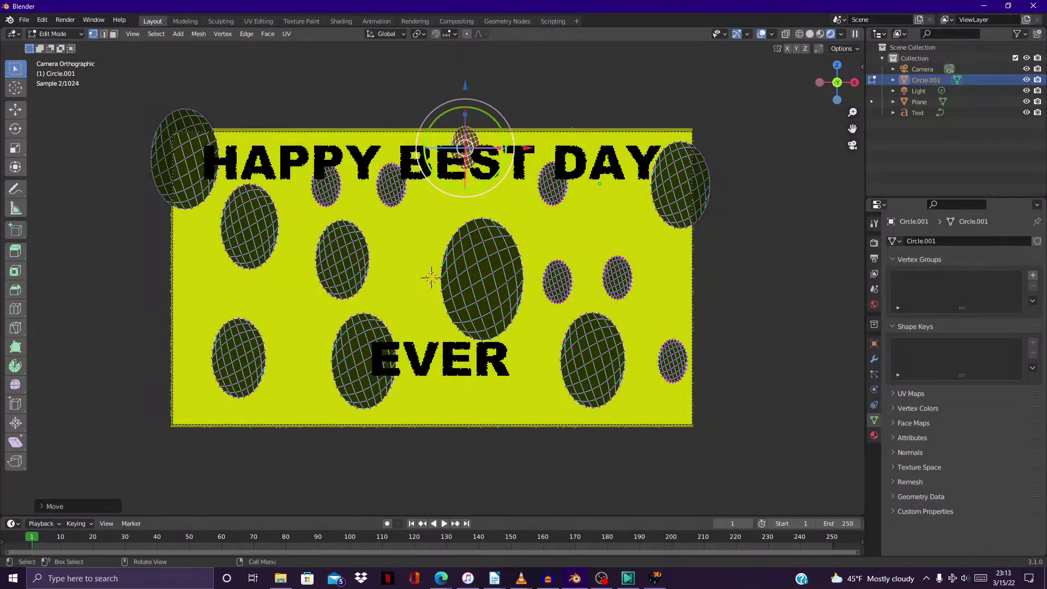
pyautogui.press('s')
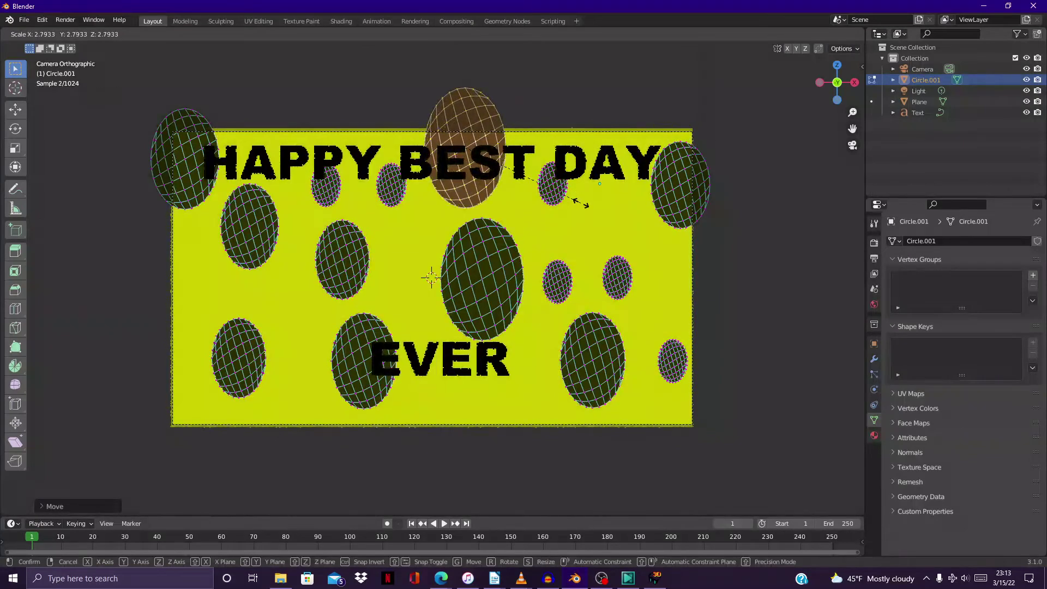
pyautogui.click(581, 203)
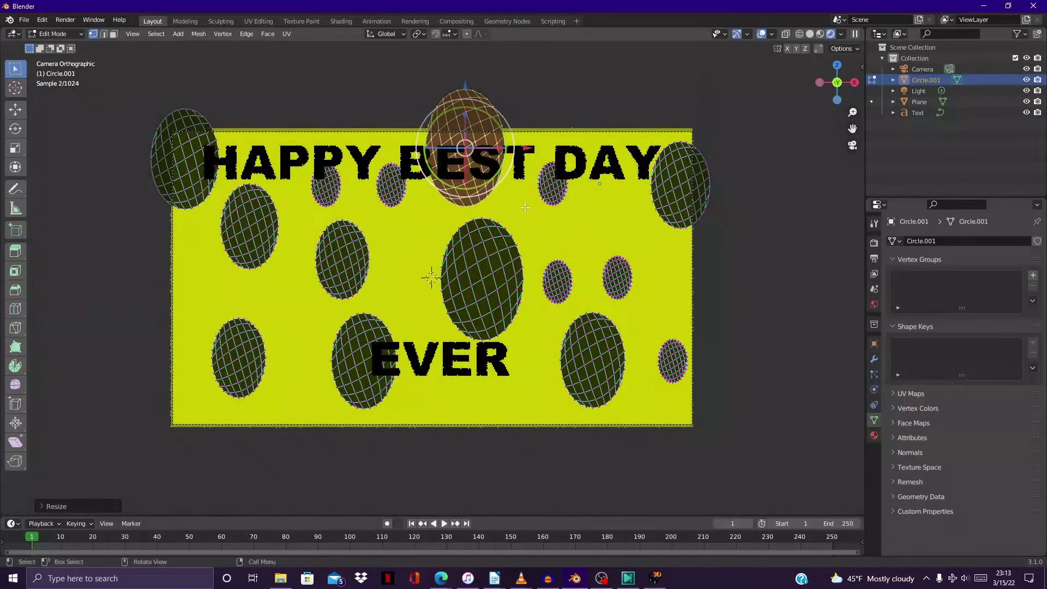
# Circle-select the two small ovals under "HAPPY", the two in the middle row and the one at the lower right, and delete their vertices
pyautogui.click(387, 185)
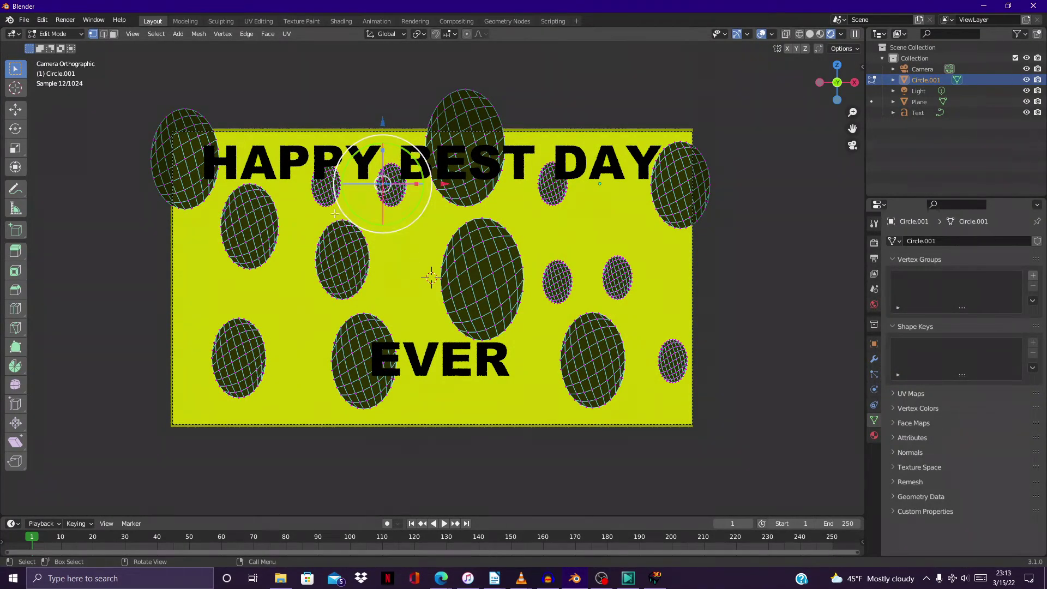
pyautogui.click(314, 196)
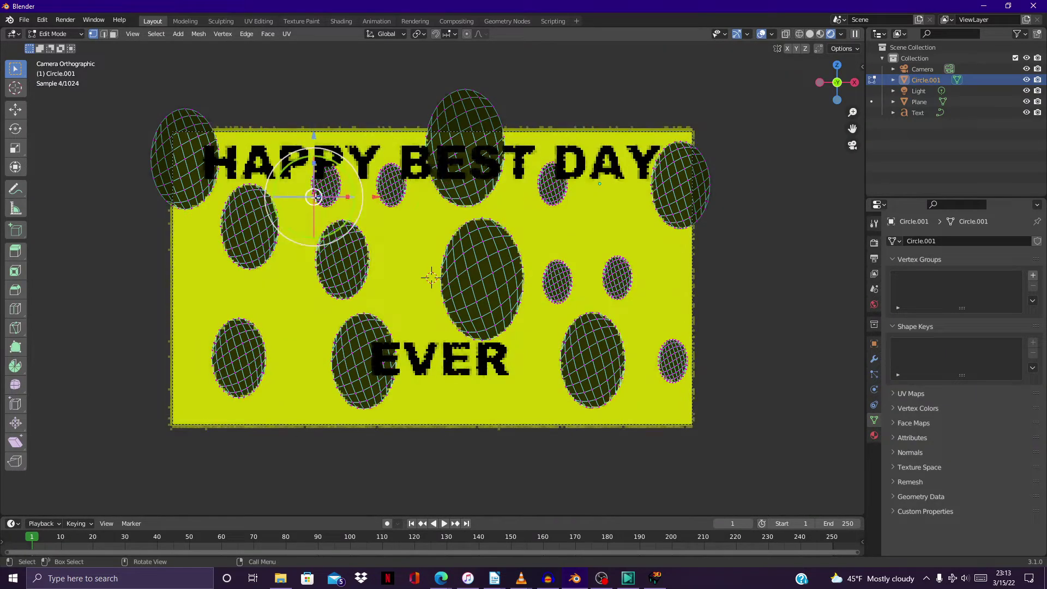
pyautogui.press('c')
pyautogui.click(326, 185)
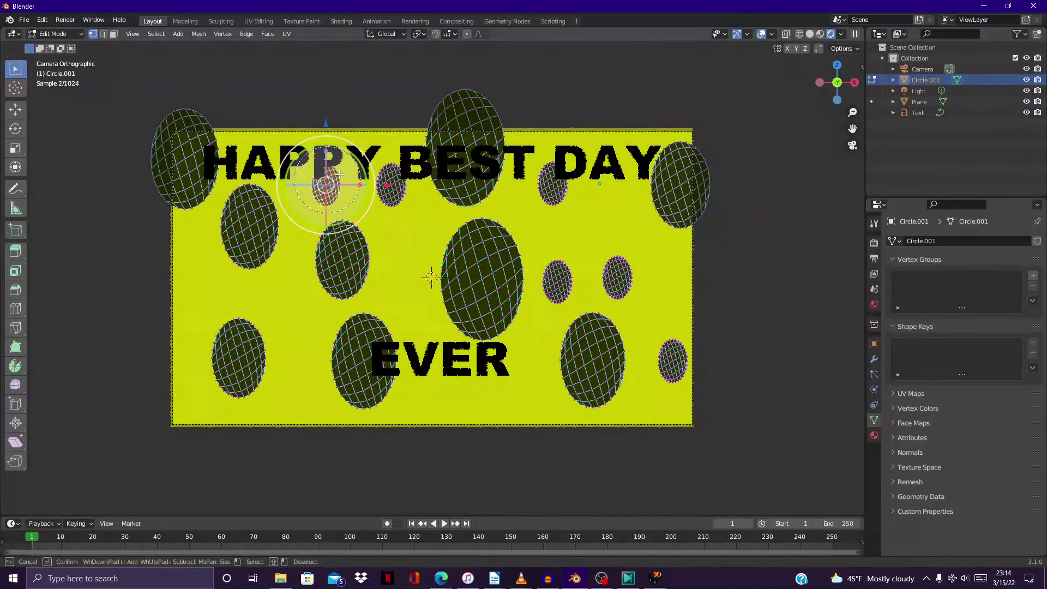
pyautogui.click(391, 184)
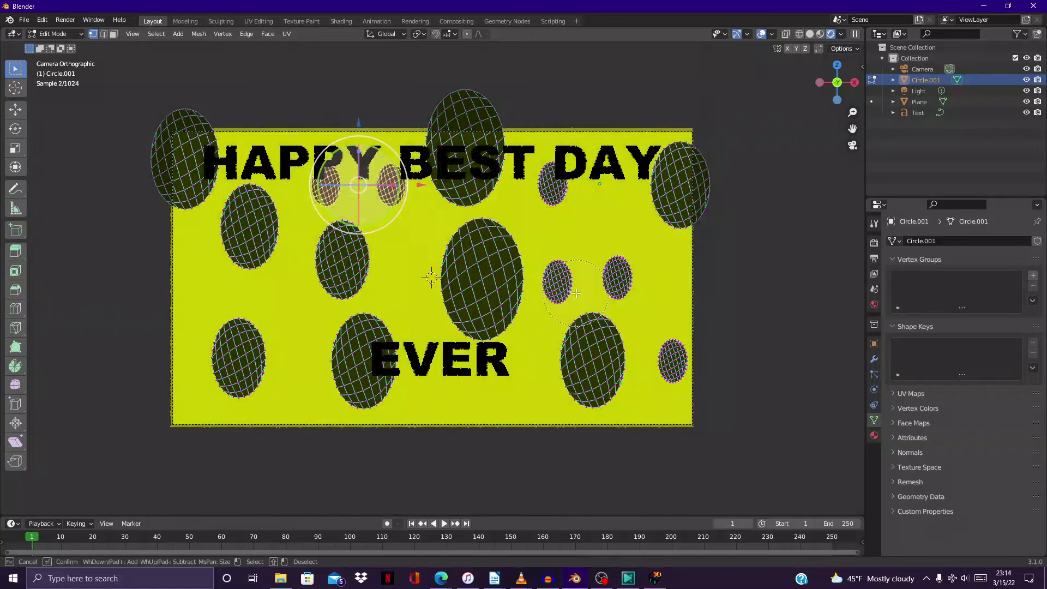
pyautogui.click(559, 281)
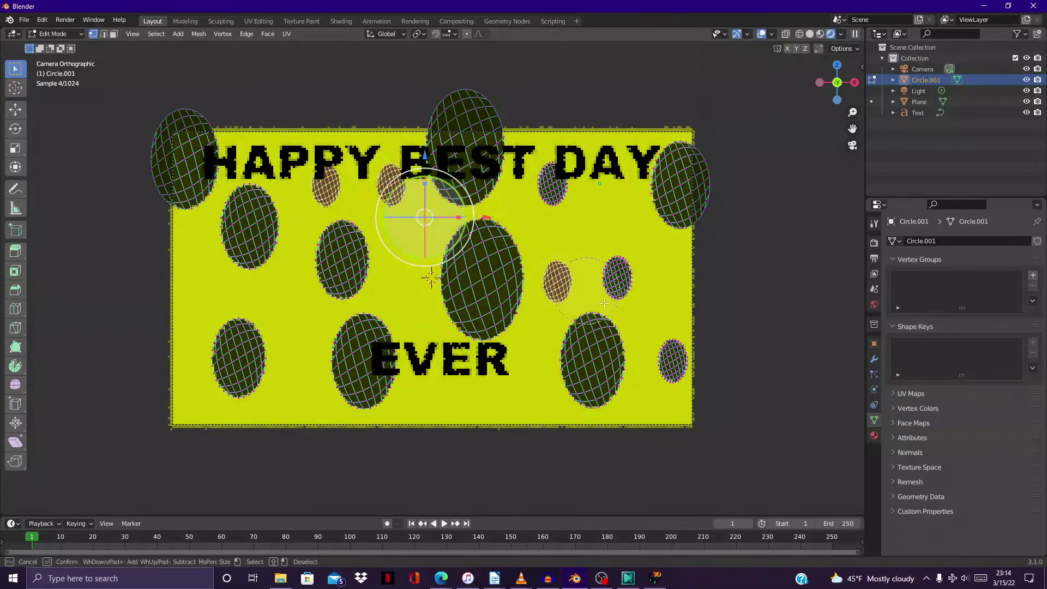
pyautogui.click(684, 364)
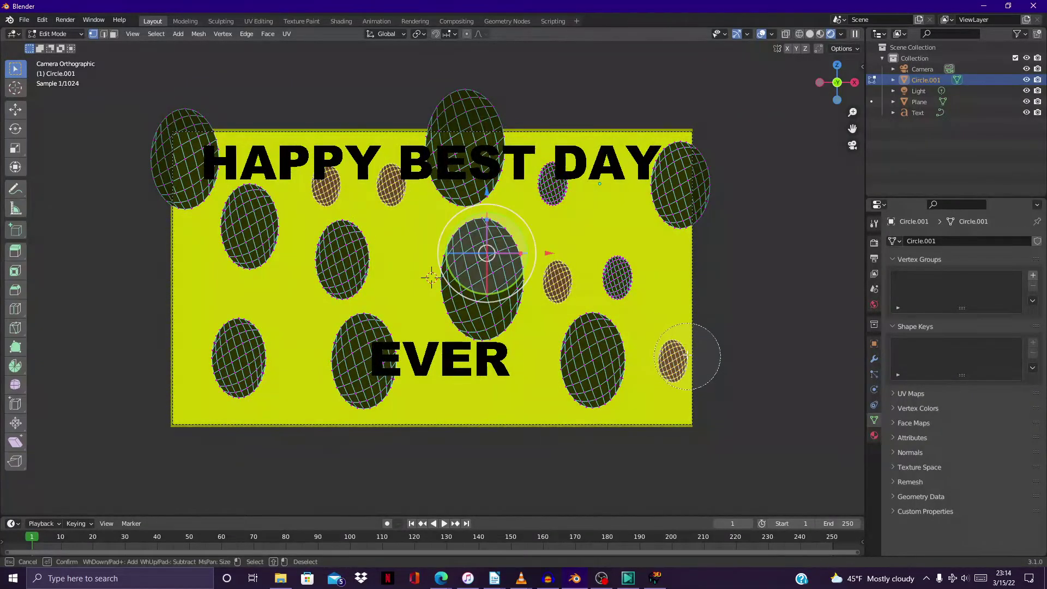
pyautogui.click(629, 271)
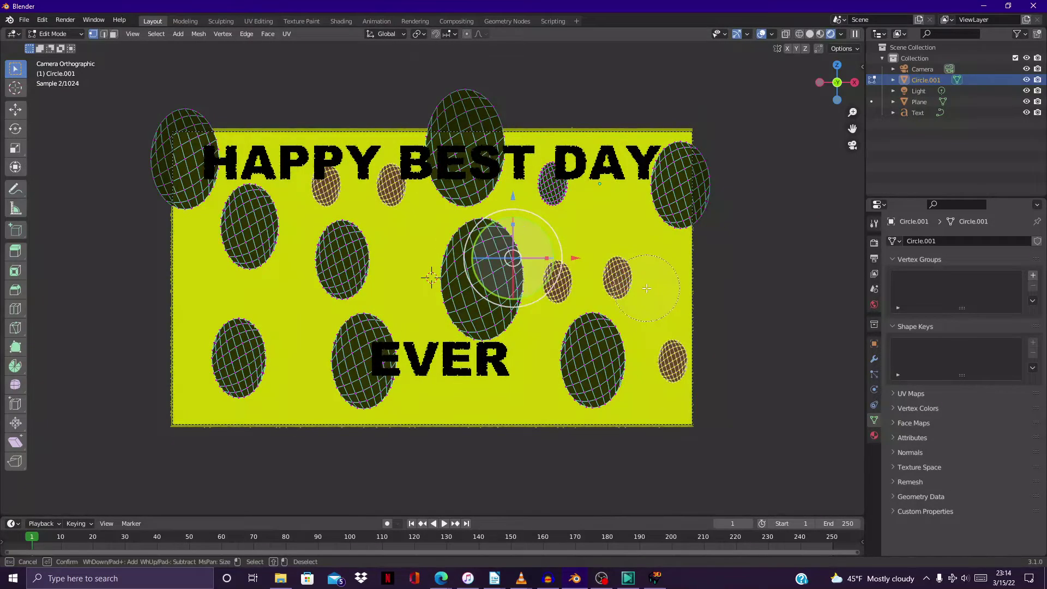
pyautogui.rightClick(647, 288)
pyautogui.press('x')
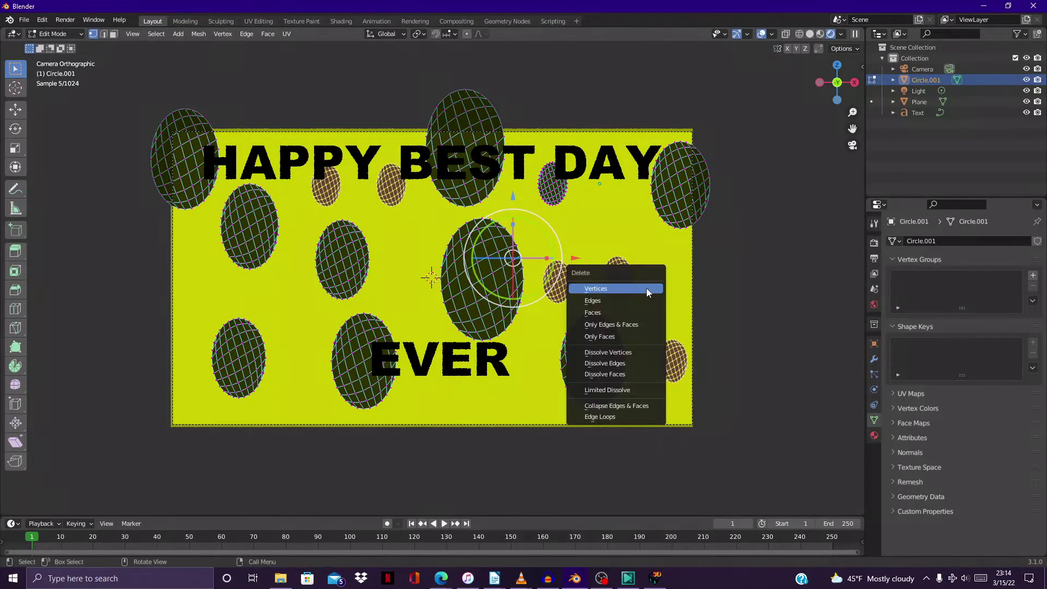
pyautogui.click(647, 288)
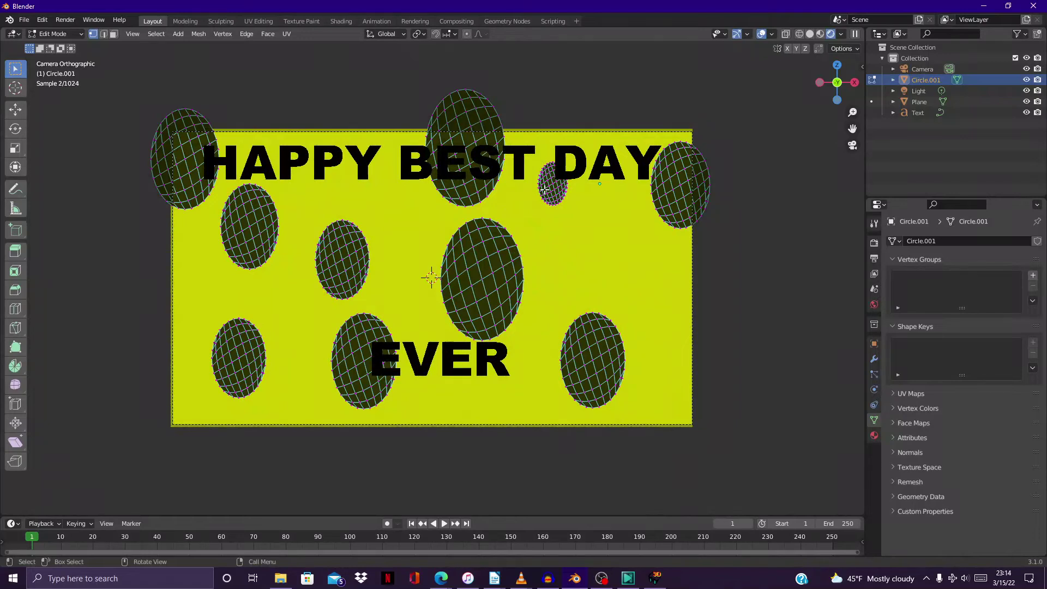
# Circle-select the small oval between "BEST" and "DAY" and move it along the X axis to beneath the middle of "HAPPY"
pyautogui.press('c')
pyautogui.click(553, 195)
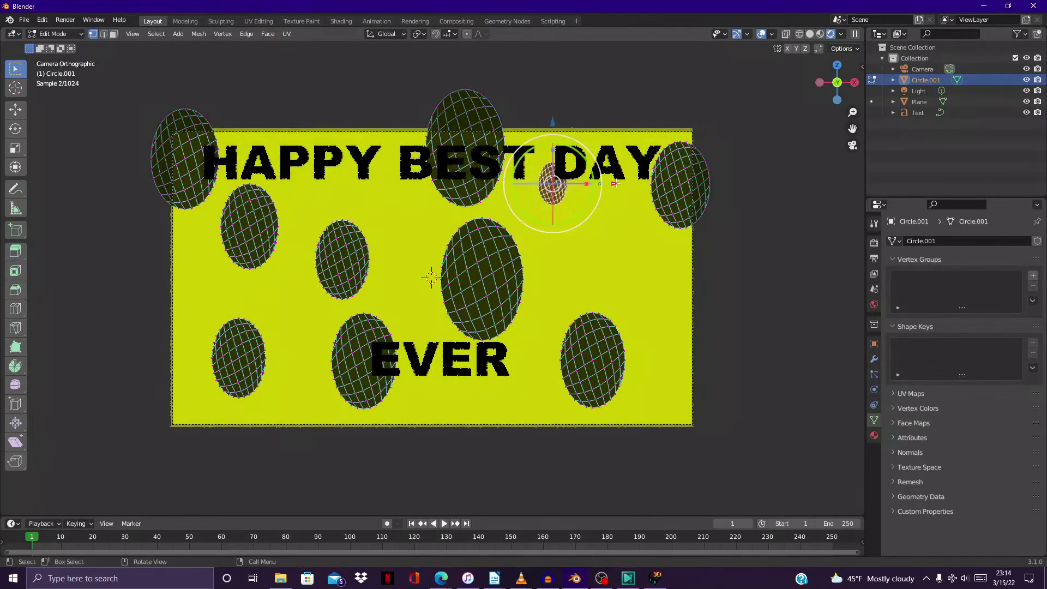
pyautogui.press('Escape')
pyautogui.press('g')
pyautogui.press('x')
pyautogui.click(390, 194)
# Rotate the selected oval to lie horizontally and enlarge it about 2.8 times at the plane's upper edge behind "HAPPY"
pyautogui.press('r')
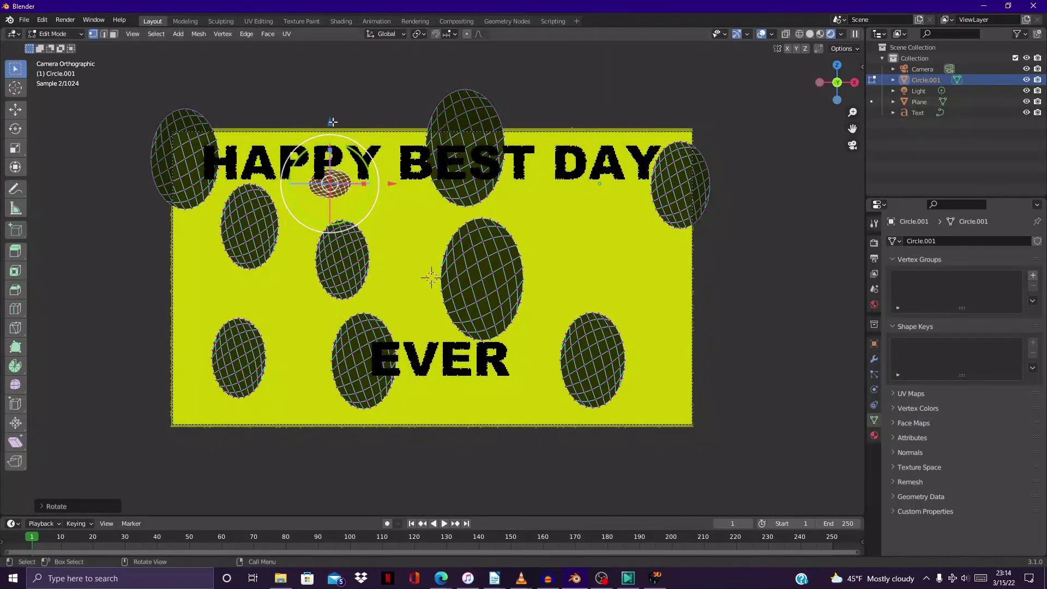
pyautogui.click(353, 129)
pyautogui.press('s')
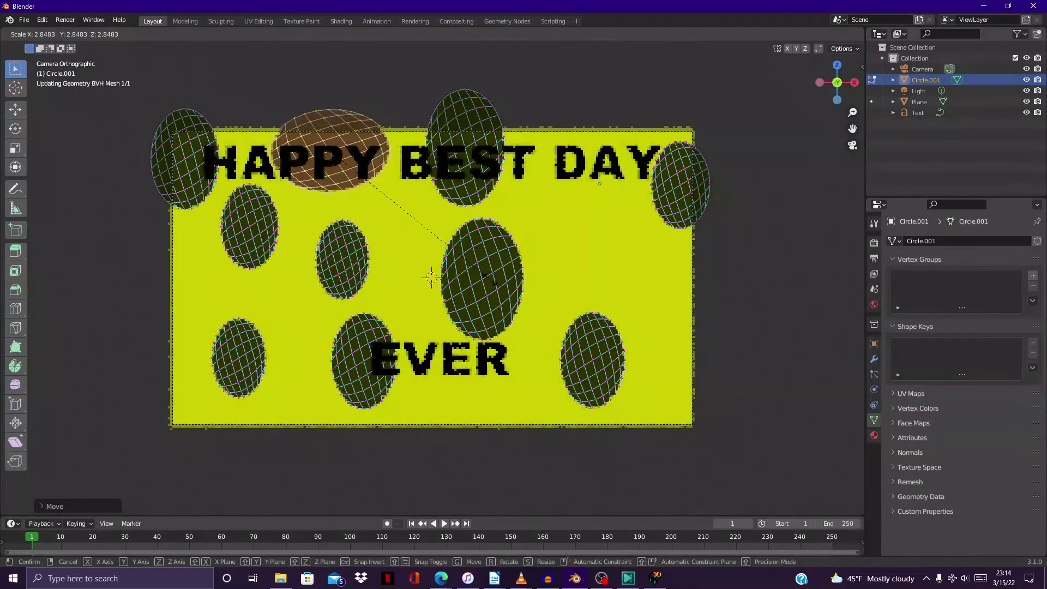
pyautogui.click(448, 244)
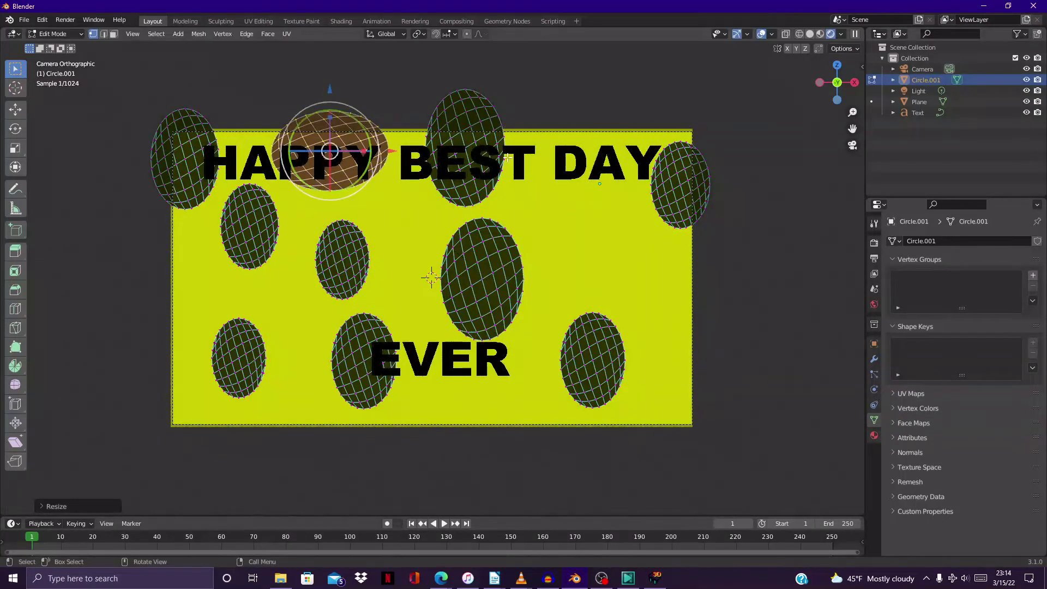
# Circle-select the large oval behind "BEST", tilt it clockwise by a little over 40°, move it along X to between "BEST" and "DAY", and leave Edit Mode
pyautogui.click(476, 141)
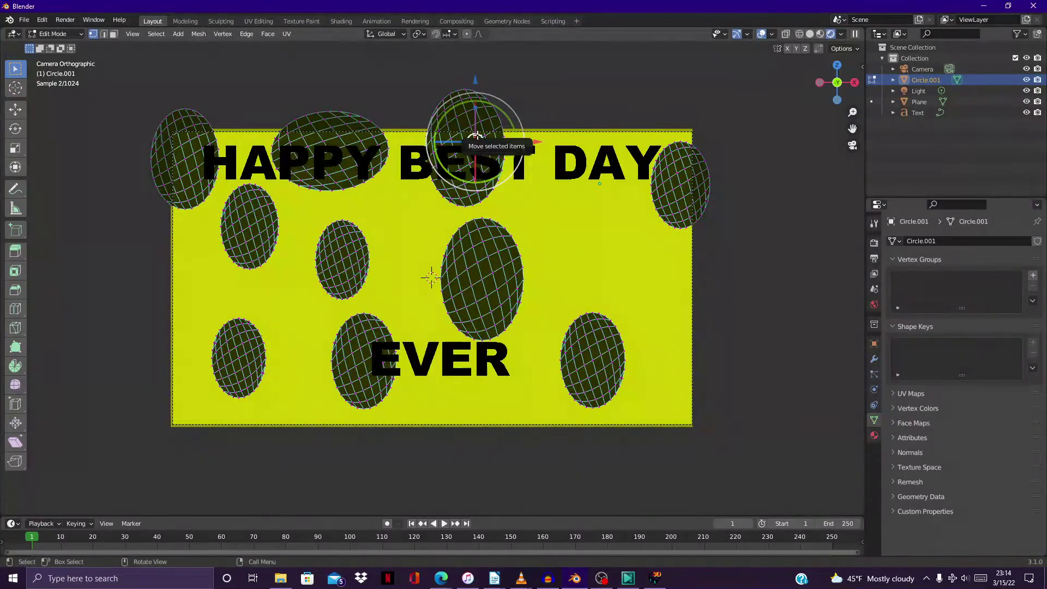
pyautogui.press('c')
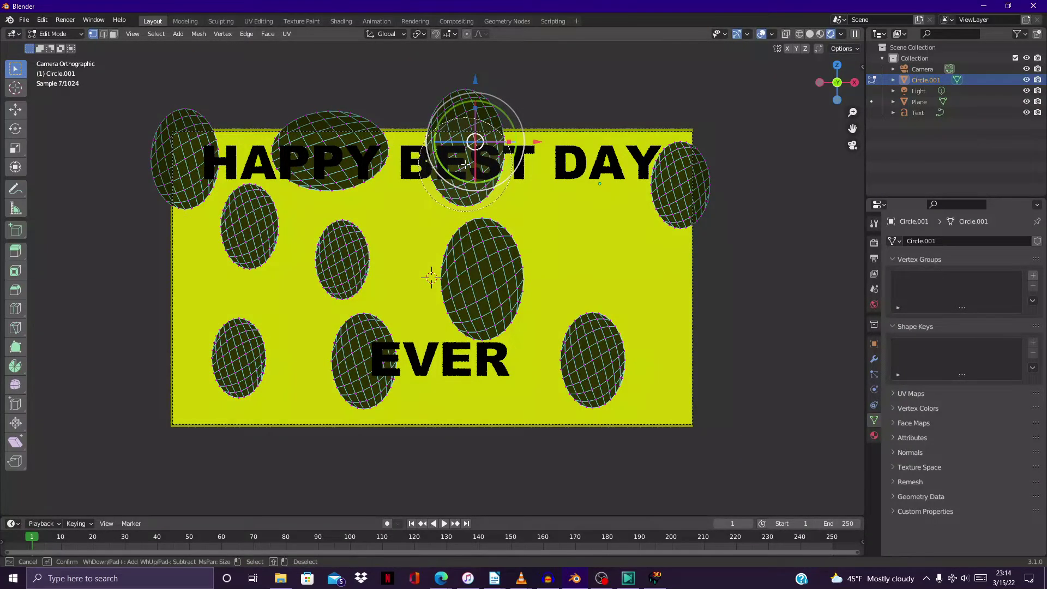
pyautogui.moveTo(465, 165); pyautogui.dragTo(451, 101)
pyautogui.rightClick(477, 142)
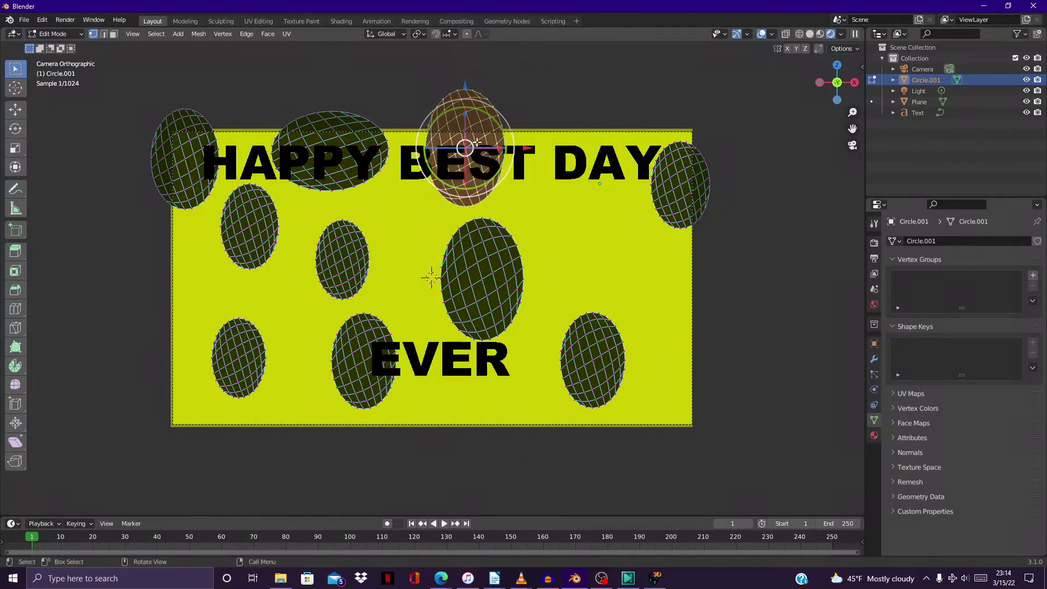
pyautogui.press('r')
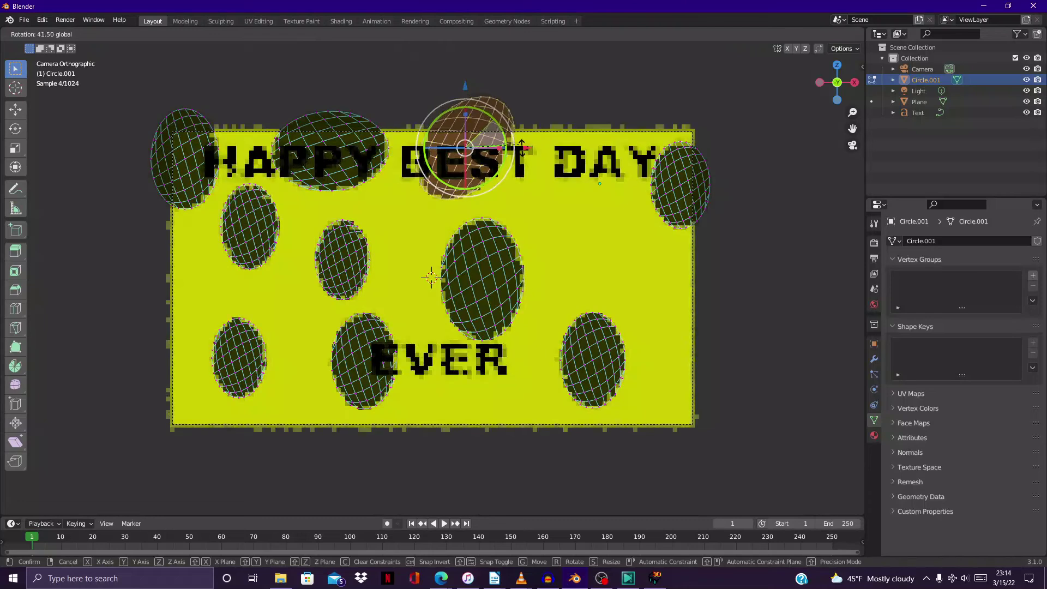
pyautogui.click(527, 150)
pyautogui.press('g')
pyautogui.press('x')
pyautogui.click(608, 159)
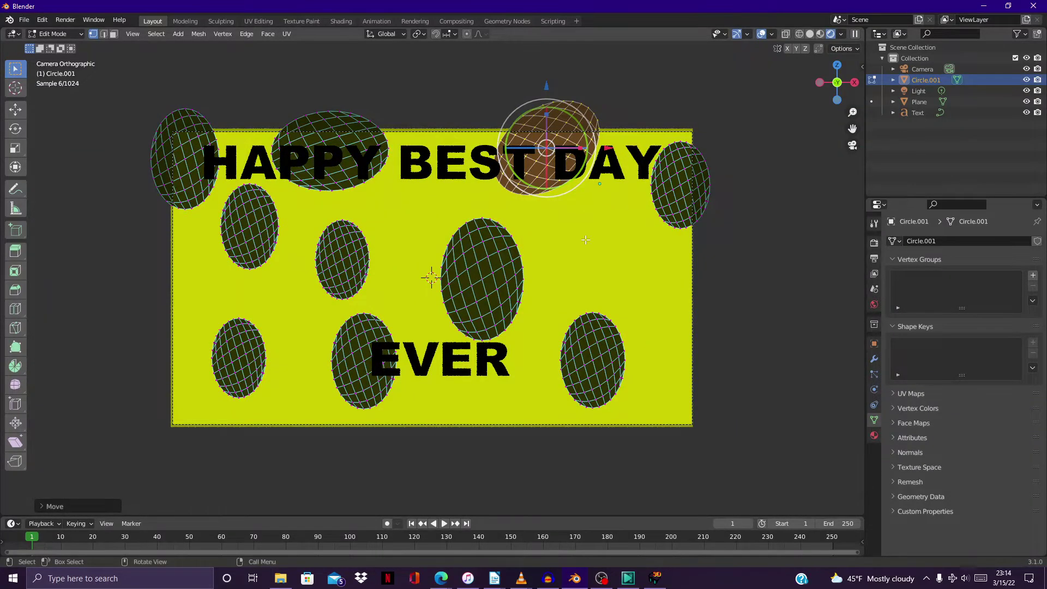
pyautogui.press('Tab')
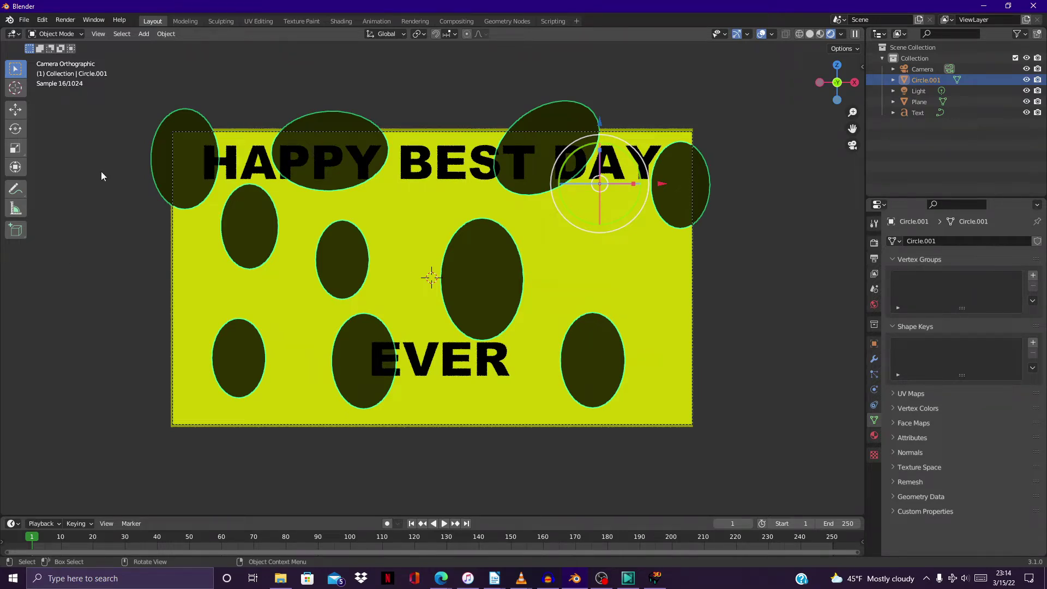
# Enable compositing nodes for the scene and render the image
pyautogui.click(65, 20)
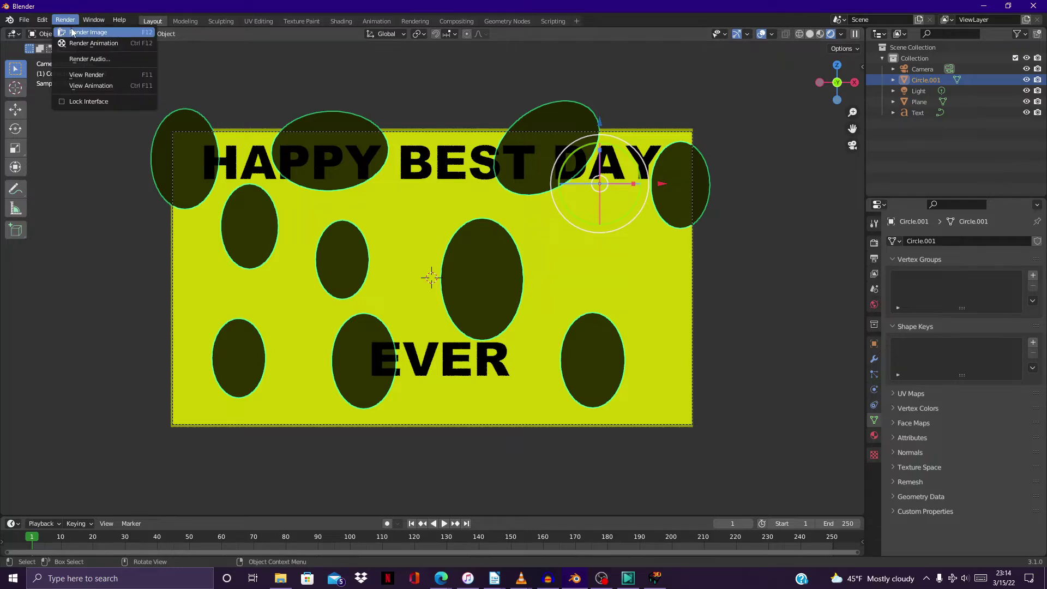
pyautogui.click(455, 21)
pyautogui.click(120, 34)
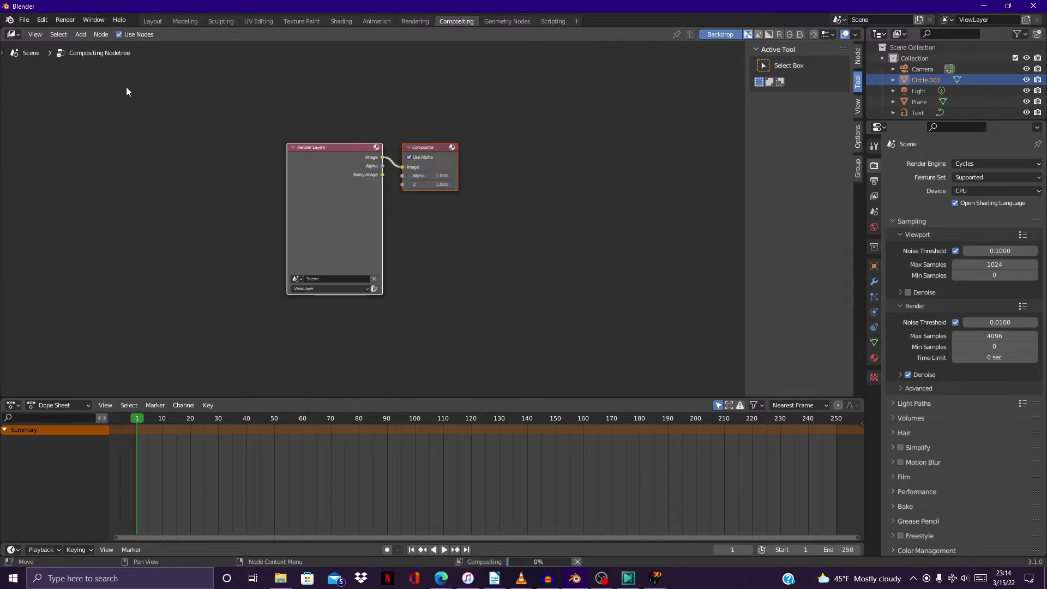
pyautogui.click(63, 21)
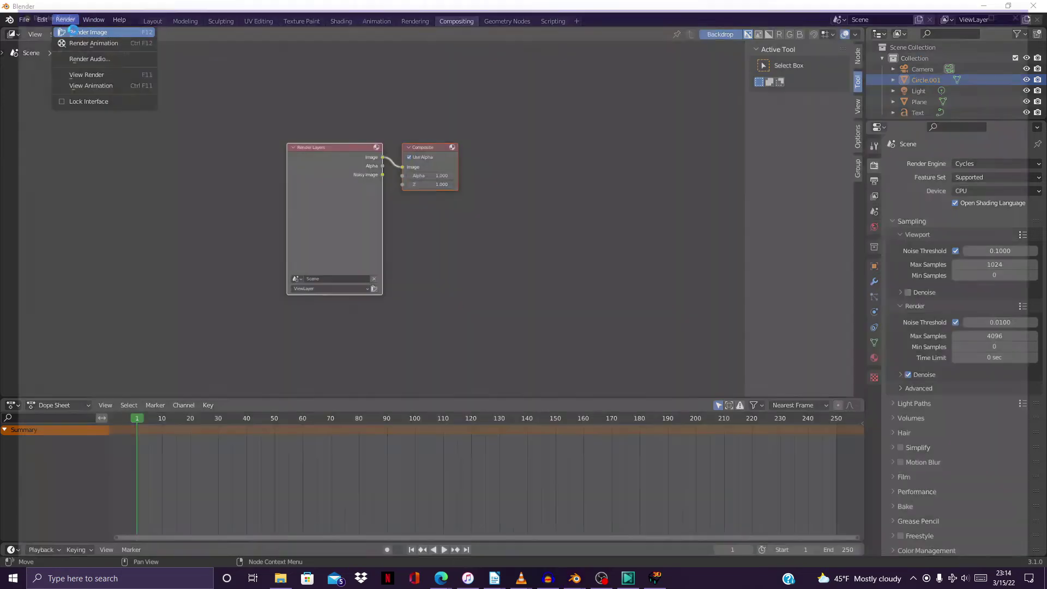
pyautogui.click(72, 33)
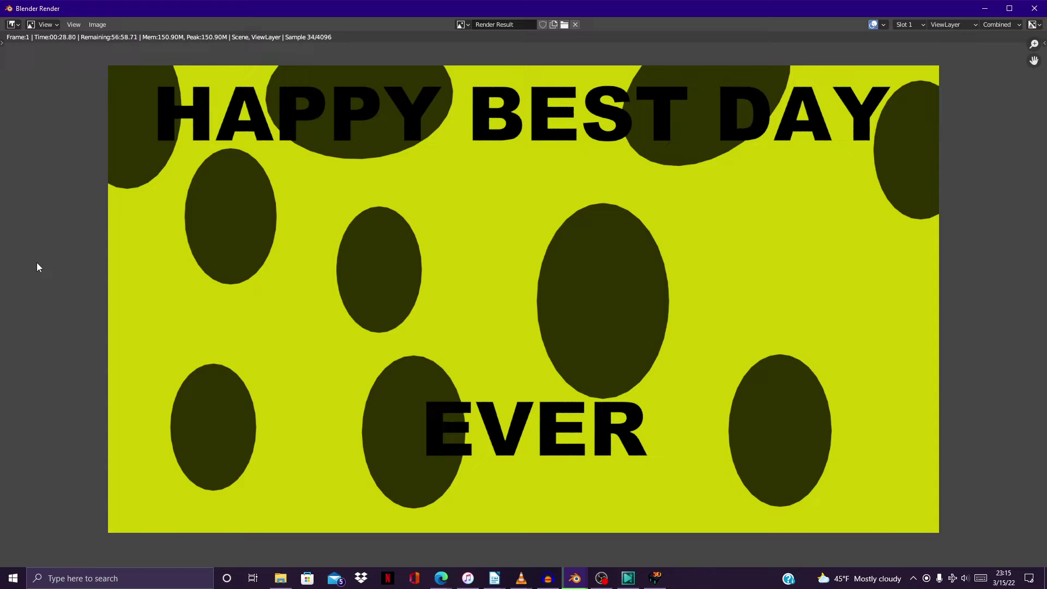
# Search Windows for FormatFactory and launch it
pyautogui.click(132, 577)
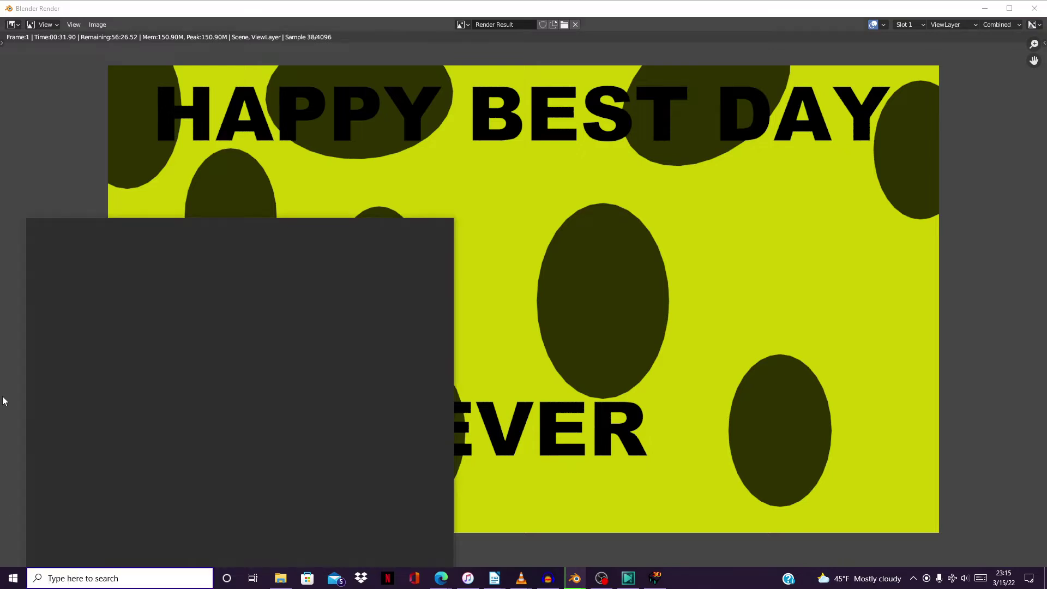
pyautogui.write('FORM')
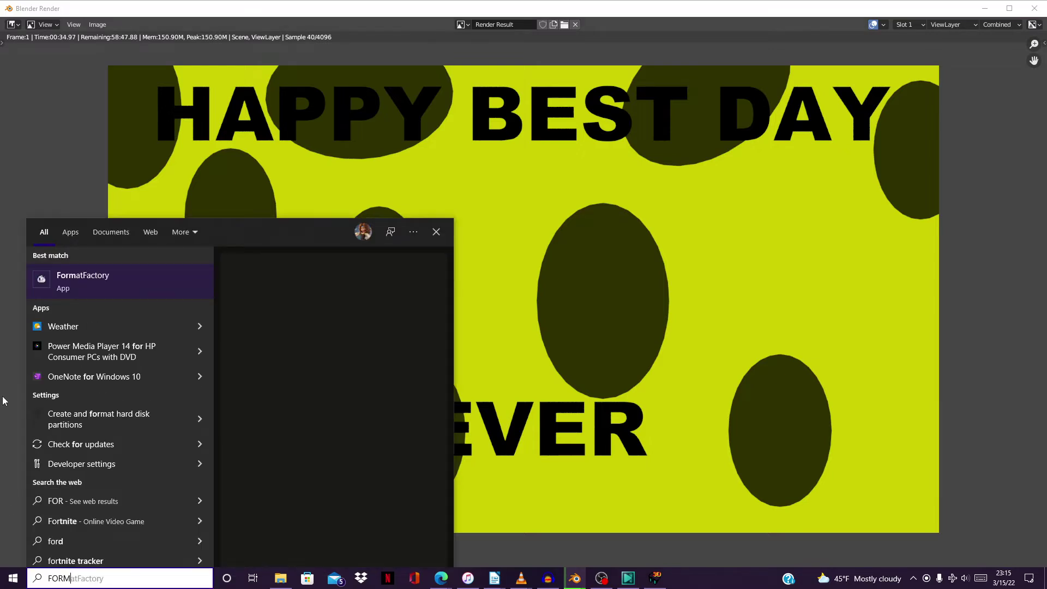
pyautogui.write('AT')
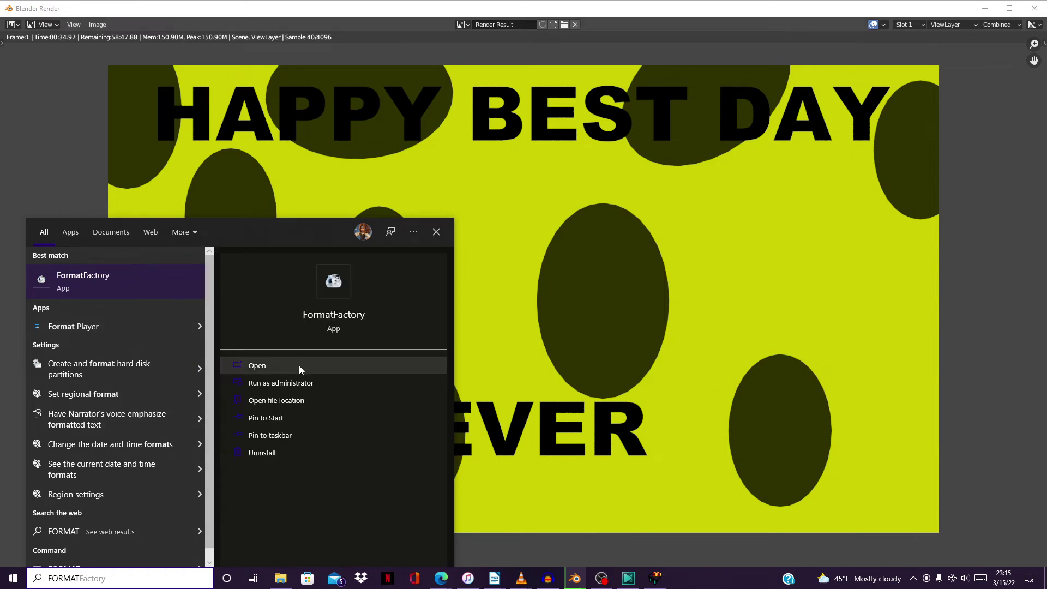
pyautogui.click(299, 365)
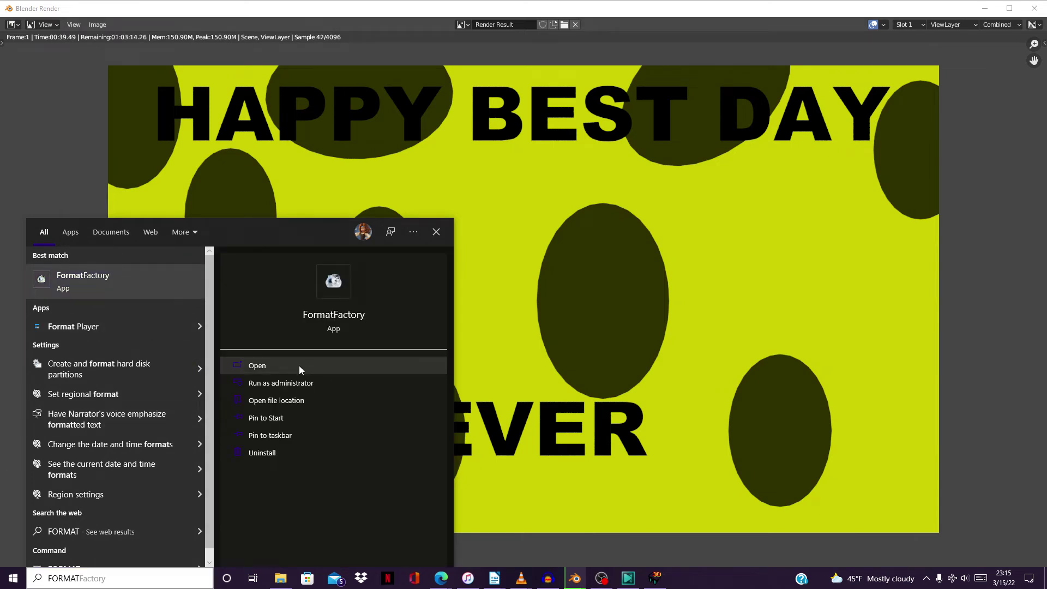
pyautogui.click(299, 366)
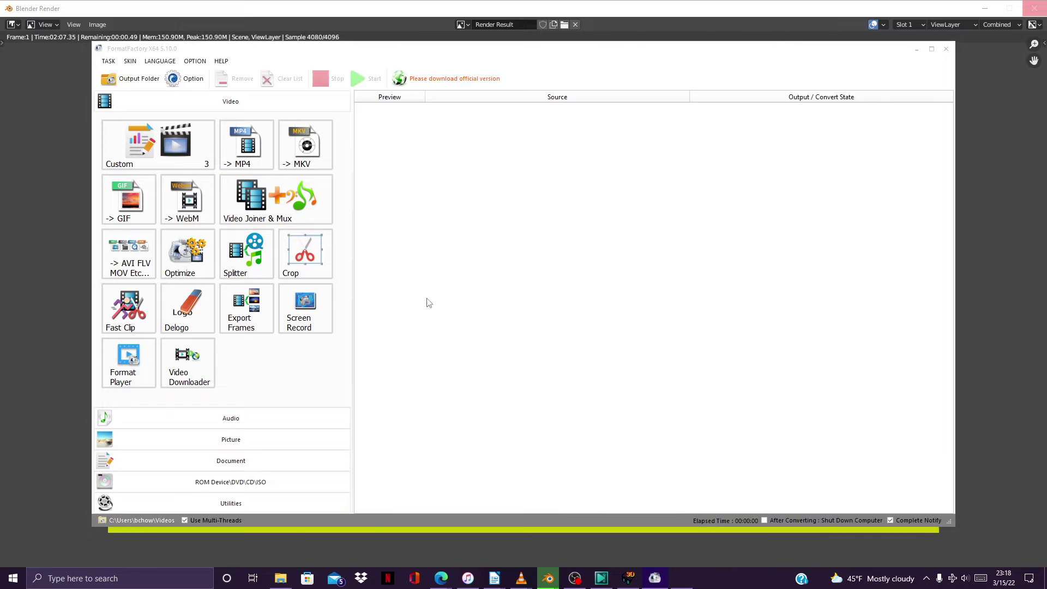
# Switch back to Blender's render window and close it
pyautogui.click(398, 11)
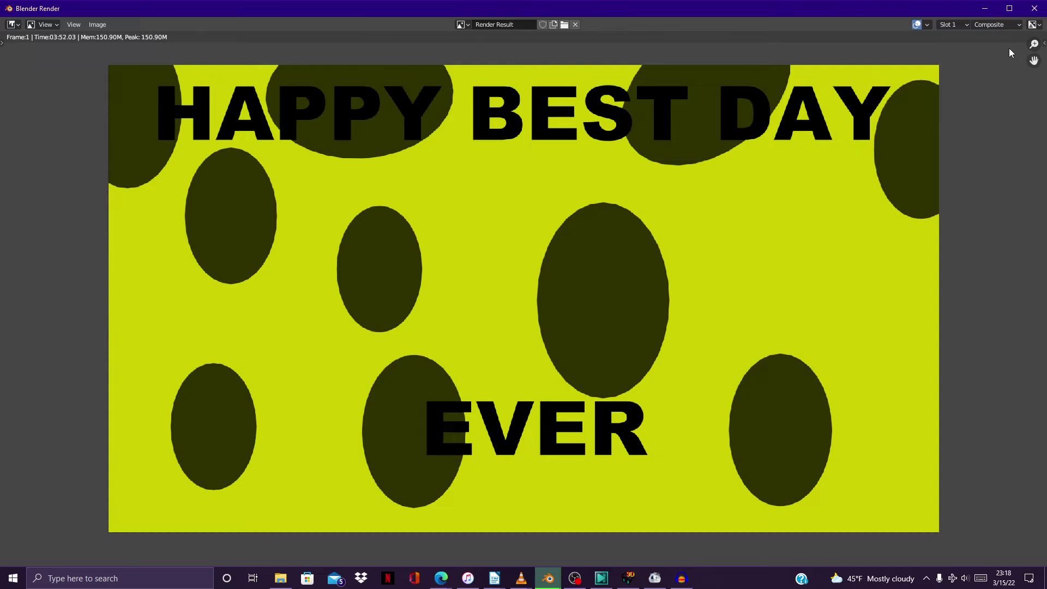
pyautogui.click(1034, 9)
pyautogui.click(597, 2)
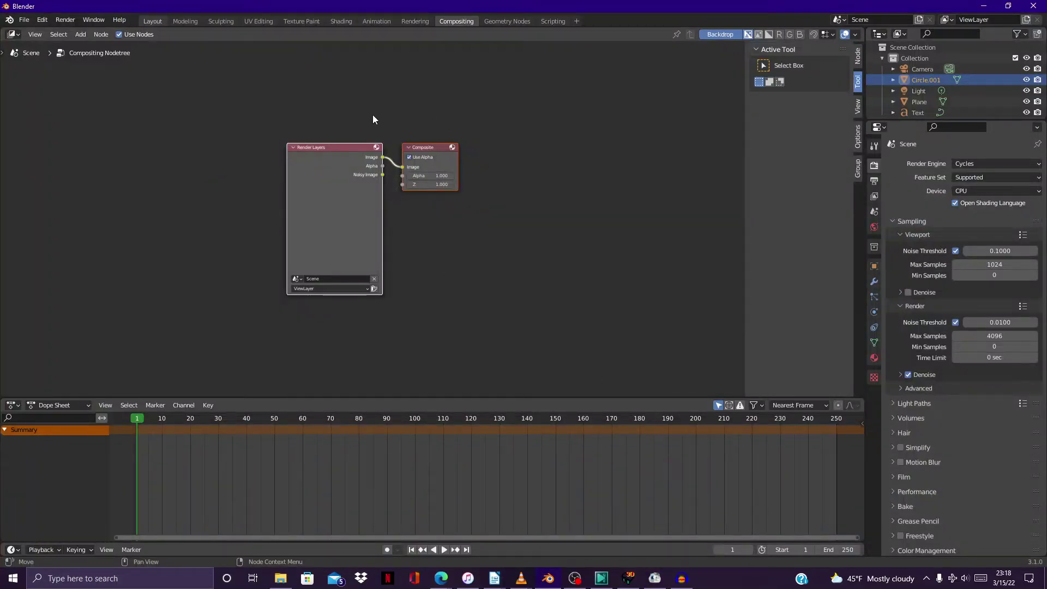
# Return to the Layout workspace and set the viewport shading to Material Preview
pyautogui.click(148, 21)
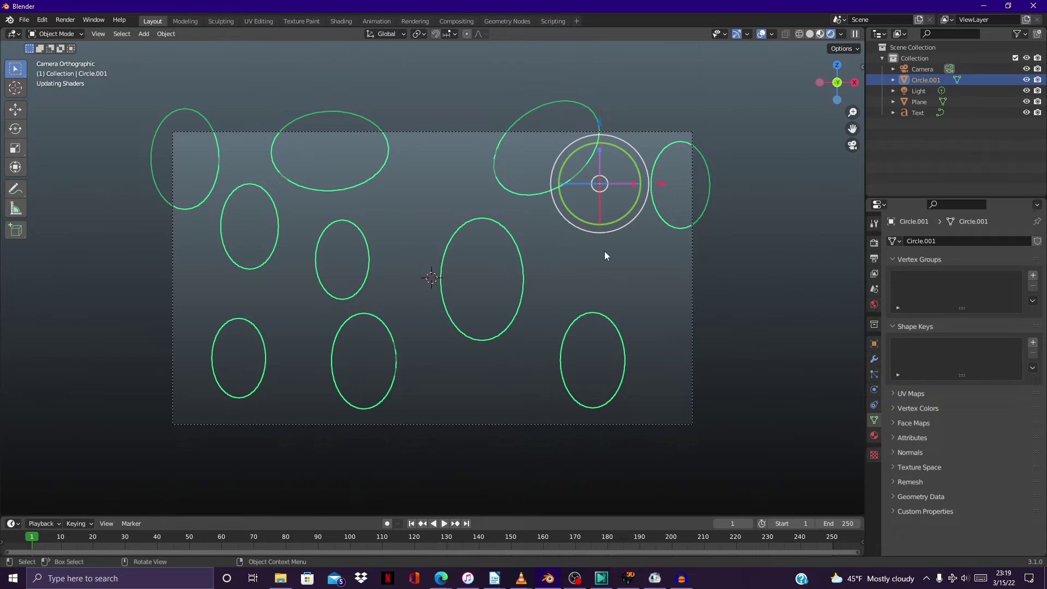
pyautogui.moveTo(681, 579)
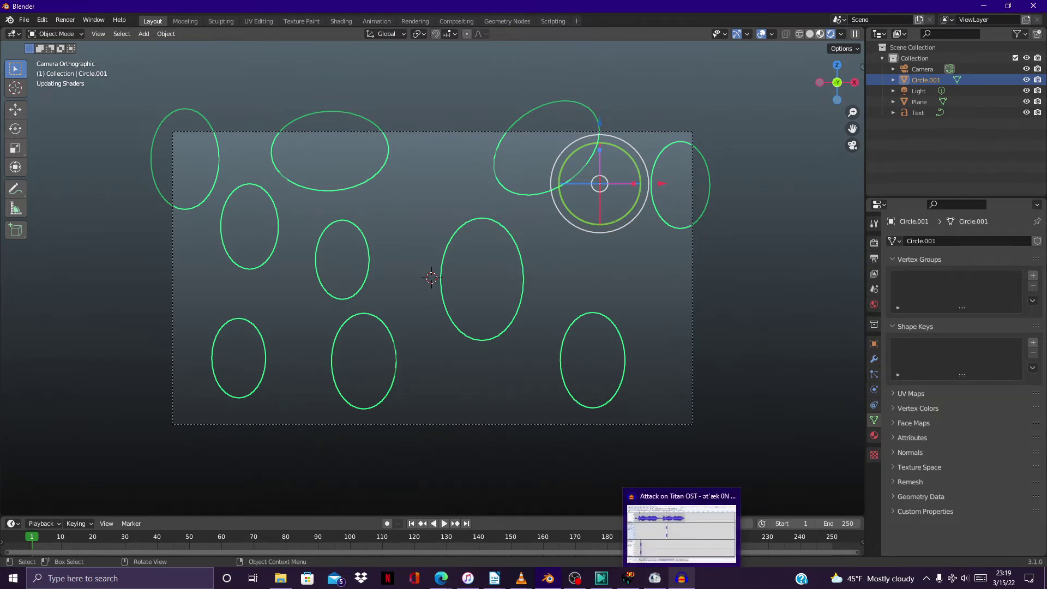
pyautogui.press('z')
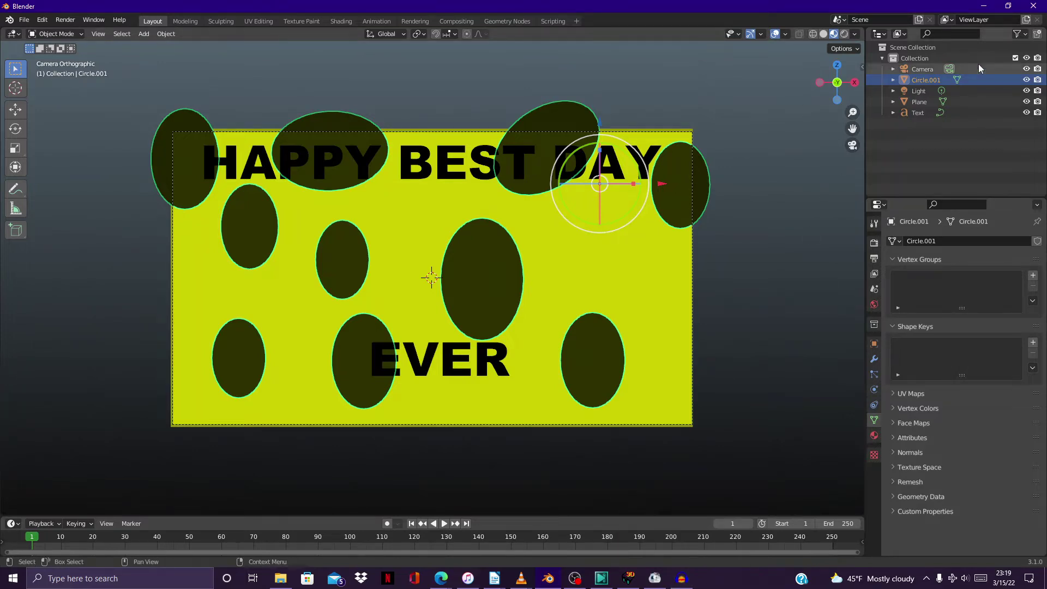
# Add a Subdivision Surface modifier to the ovals with both viewport and render levels set to 3
pyautogui.click(874, 359)
pyautogui.click(935, 243)
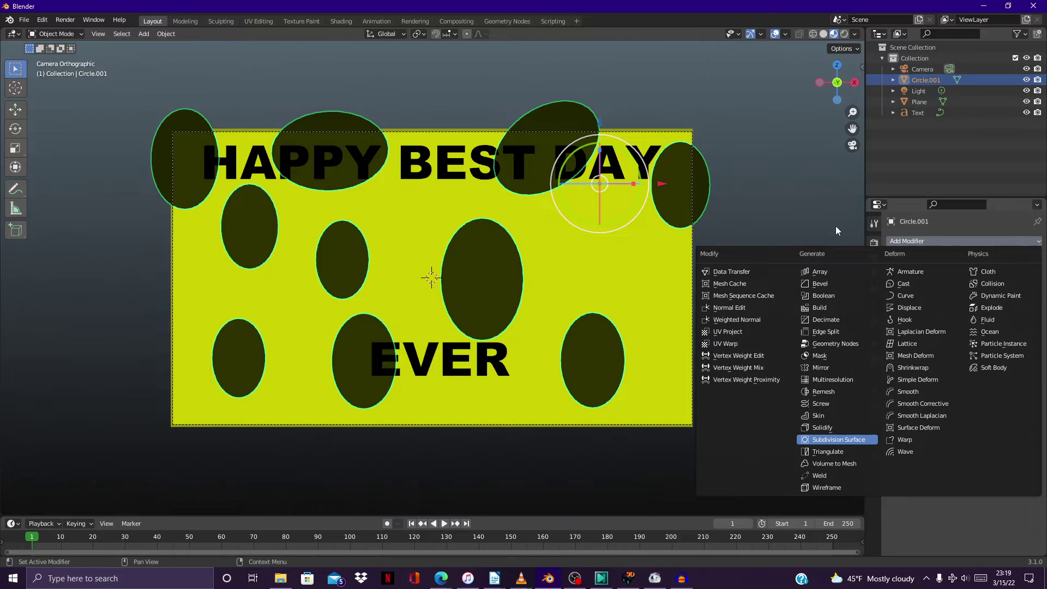
pyautogui.press('Return')
pyautogui.click(1023, 289)
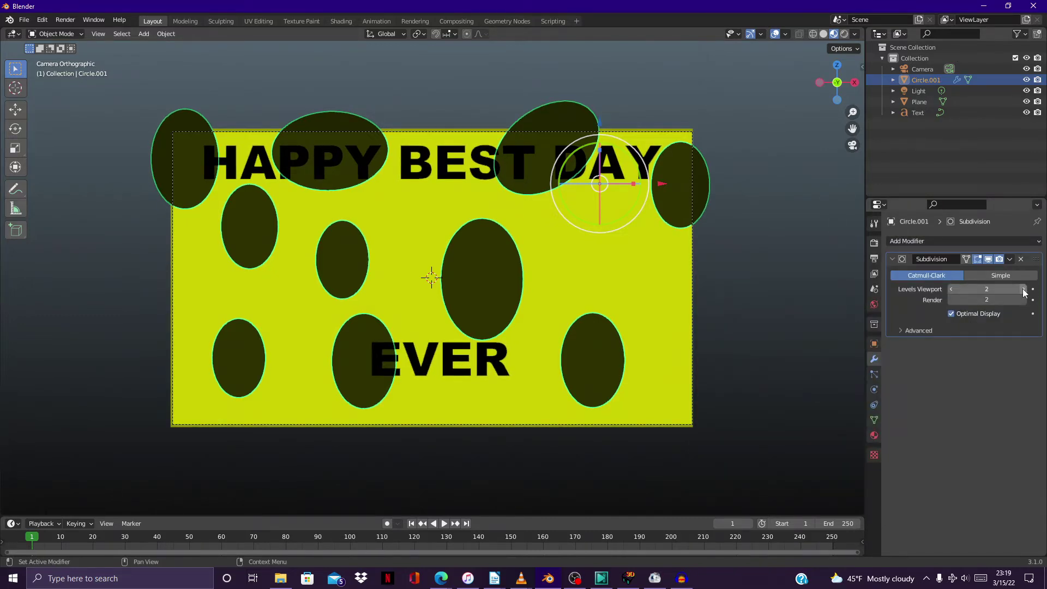
pyautogui.click(1023, 290)
pyautogui.click(1024, 300)
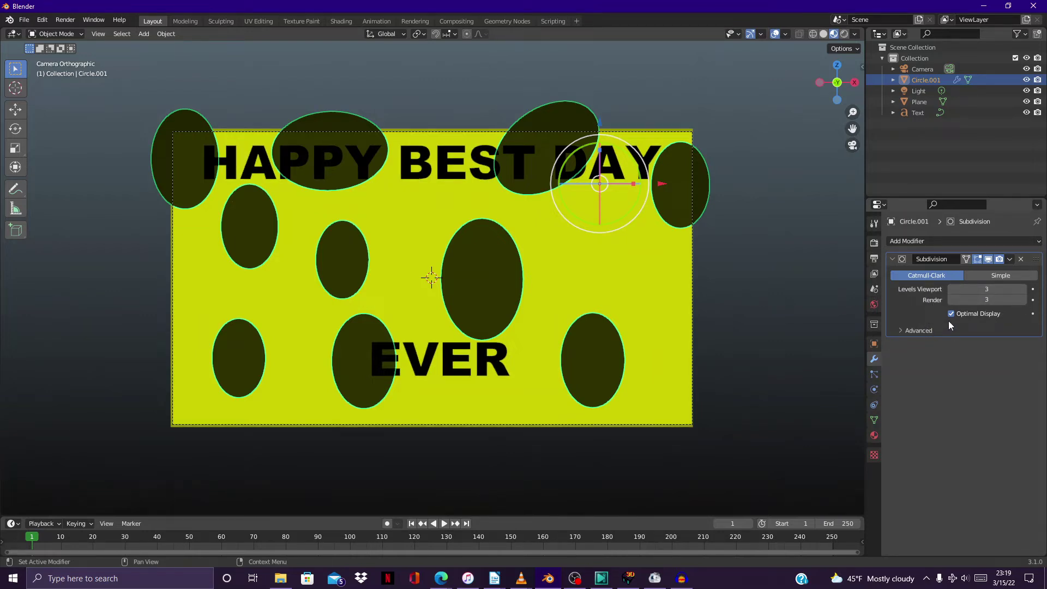
pyautogui.click(874, 289)
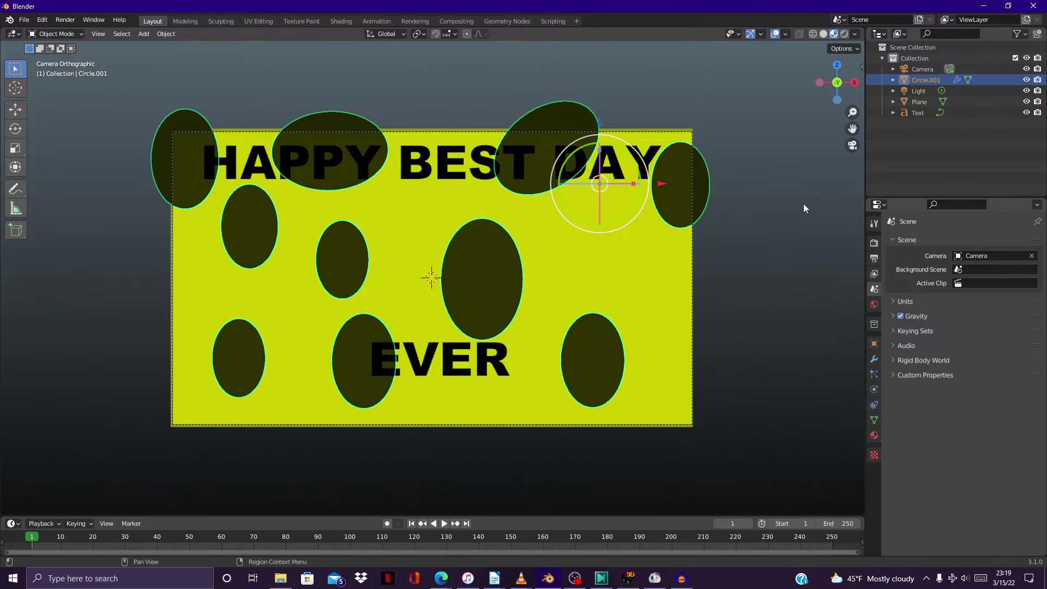
pyautogui.click(875, 343)
pyautogui.click(874, 359)
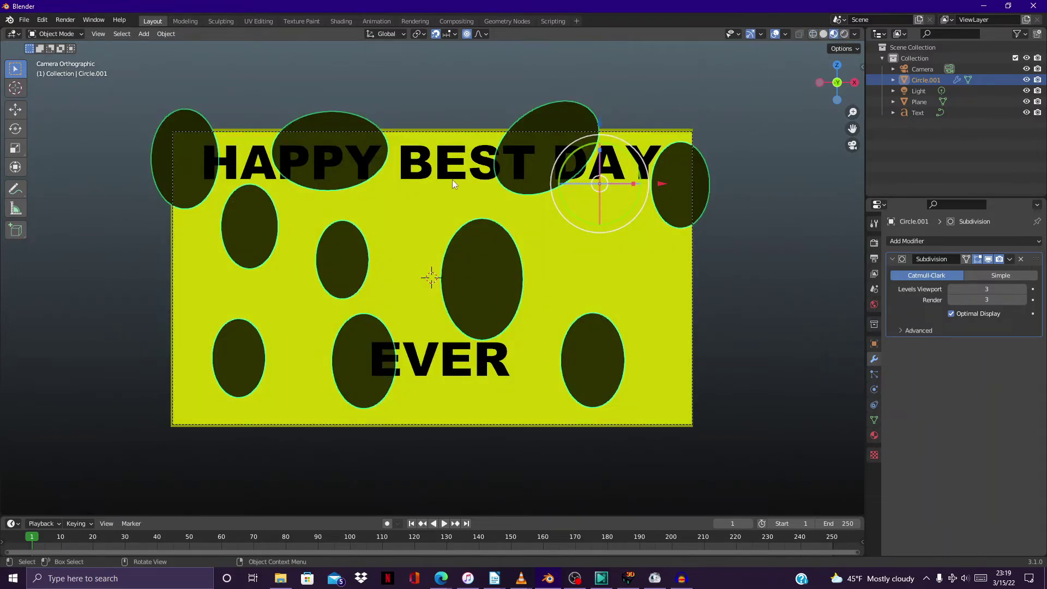
# Apply smooth shading to the ovals object
pyautogui.scroll(10, 333, 280)
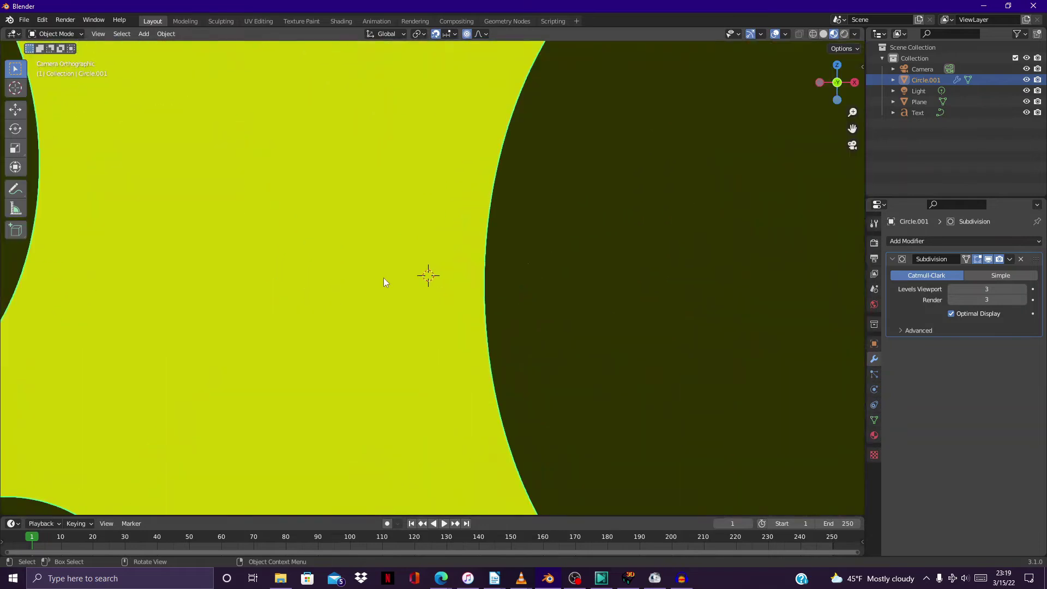
pyautogui.scroll(-10, 382, 281)
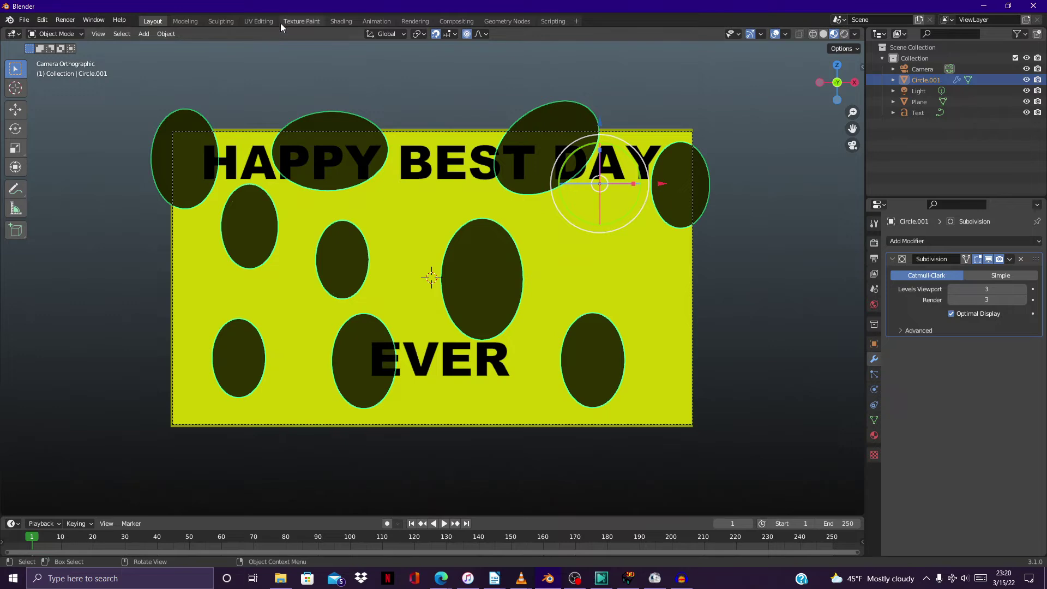
pyautogui.click(169, 36)
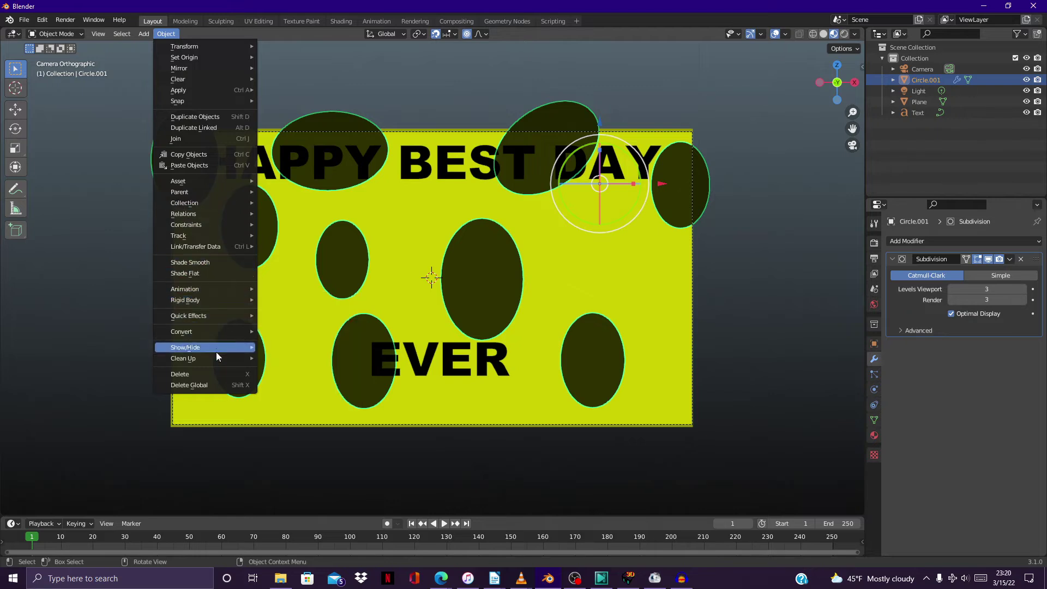
pyautogui.moveTo(223, 104)
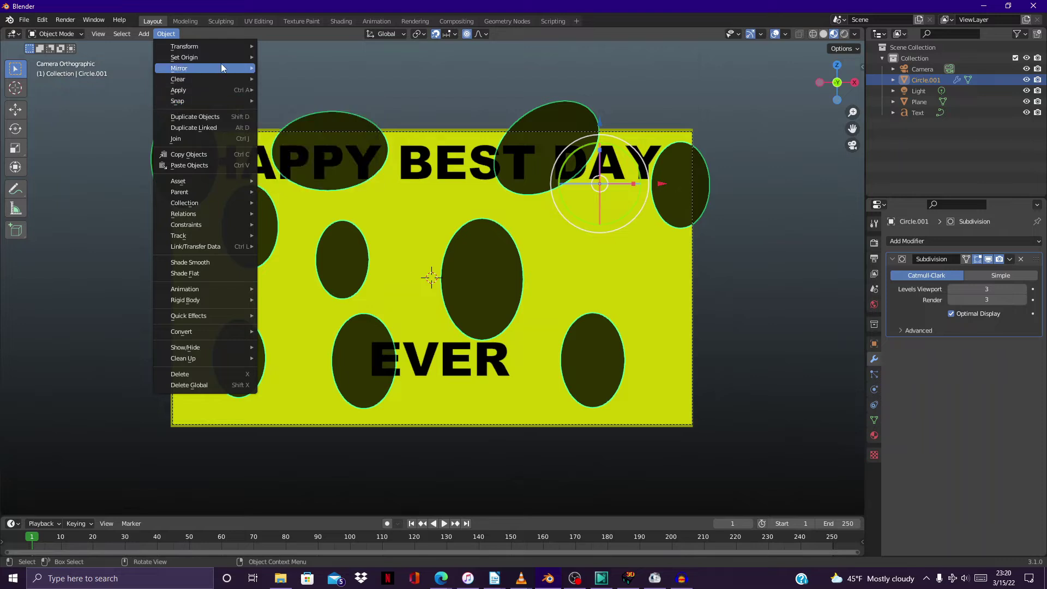
pyautogui.moveTo(222, 67)
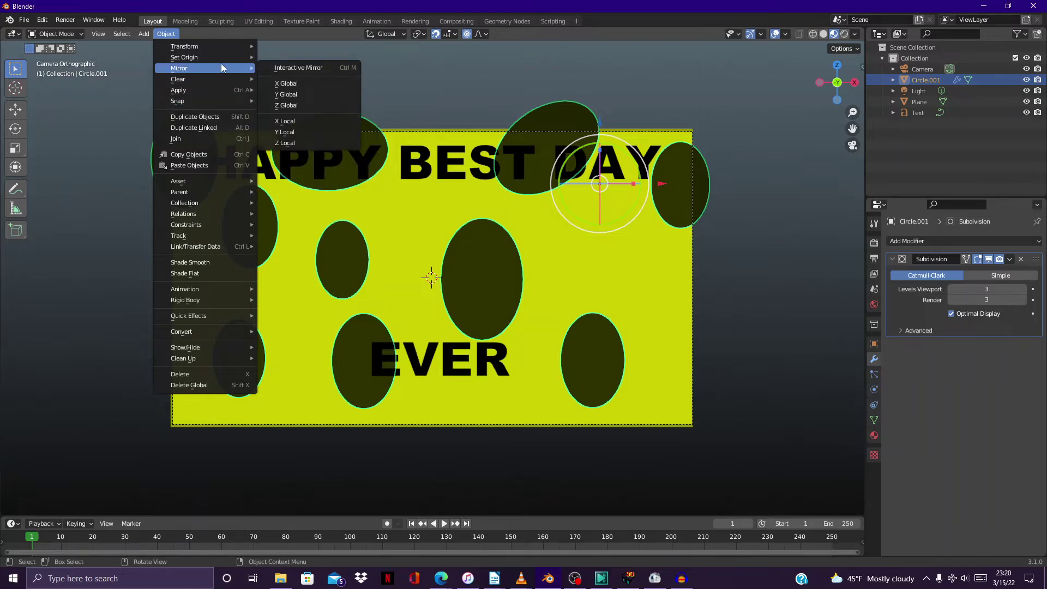
pyautogui.click(230, 262)
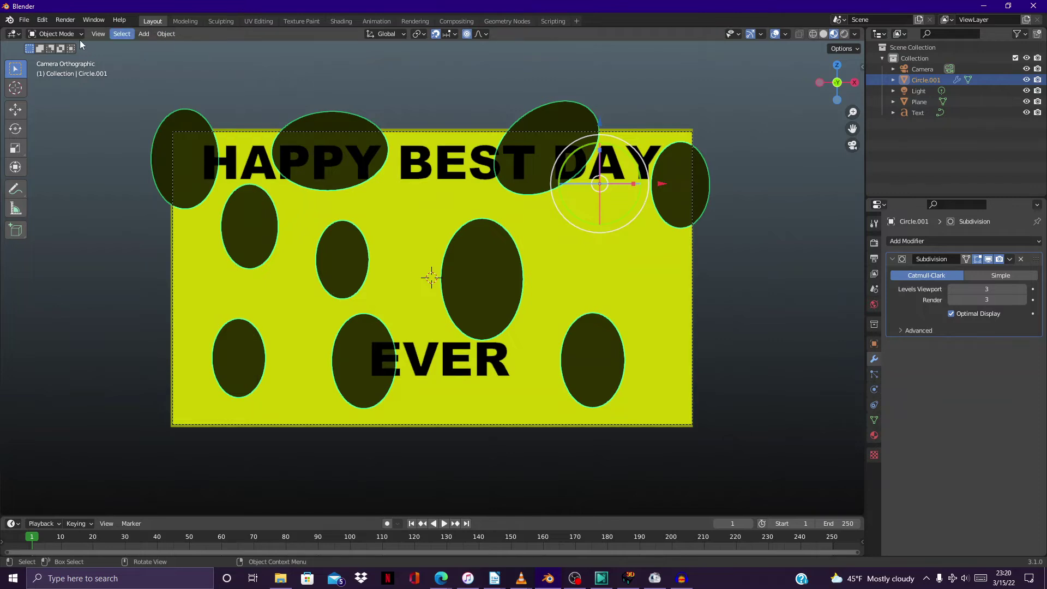
# Render the current frame with Cycles and inspect the smoothed edges of the ovals up close
pyautogui.click(64, 22)
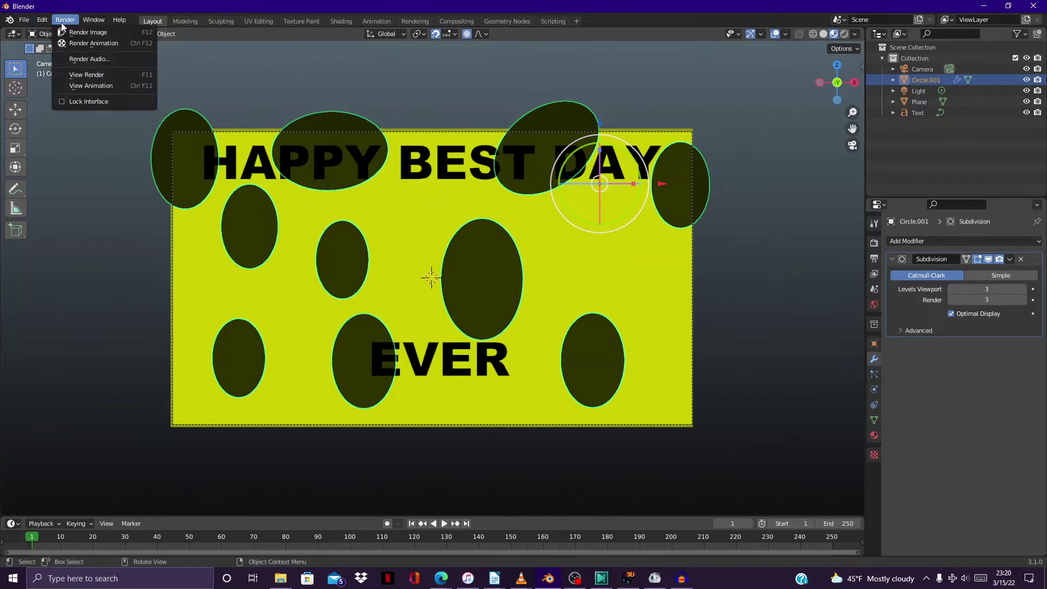
pyautogui.click(117, 33)
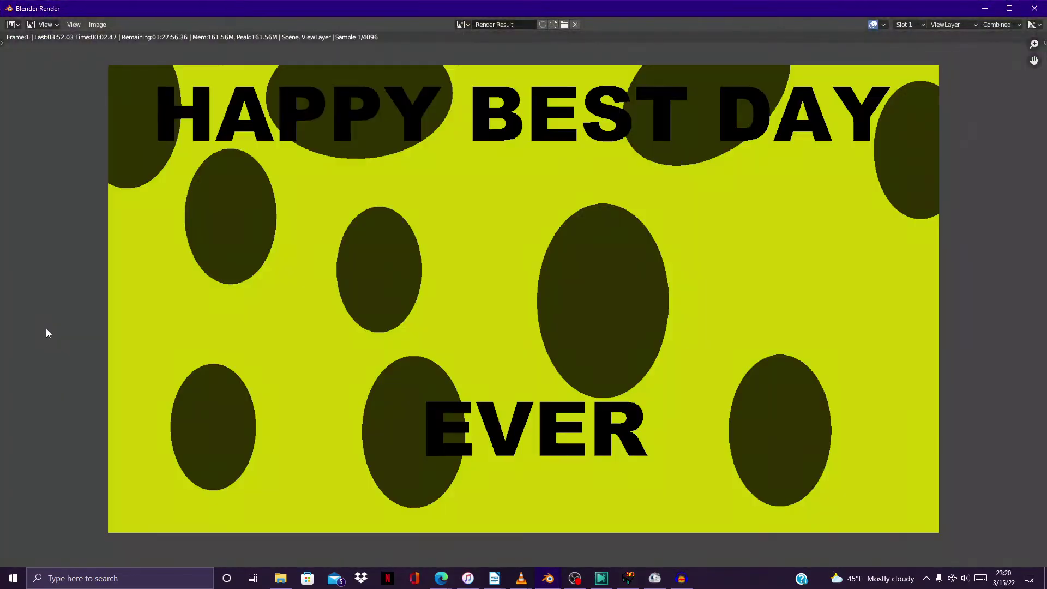
pyautogui.scroll(6, 487, 281)
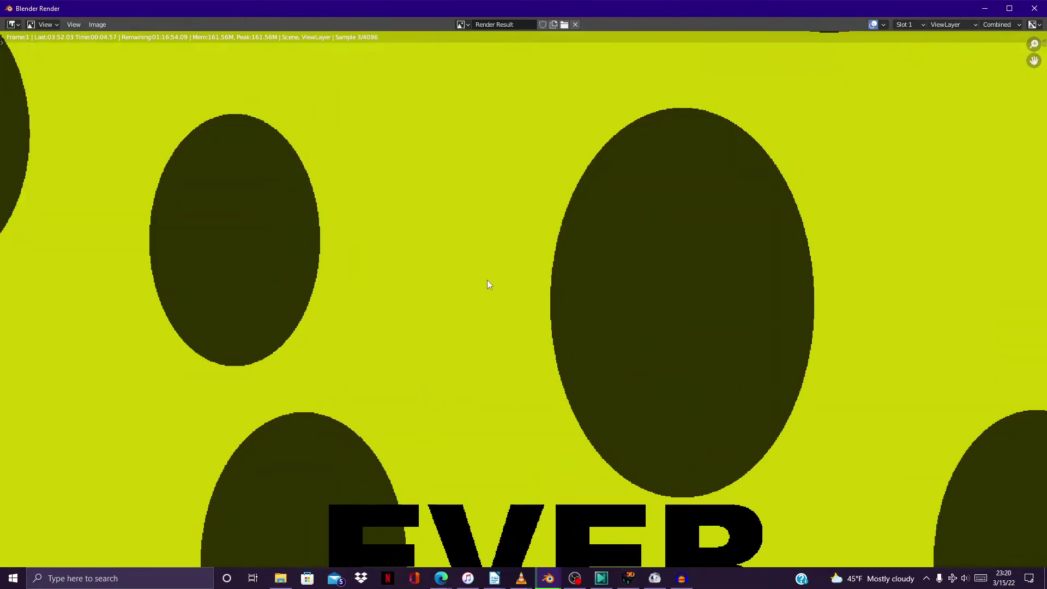
pyautogui.scroll(-6, 484, 285)
pyautogui.scroll(-1, 483, 286)
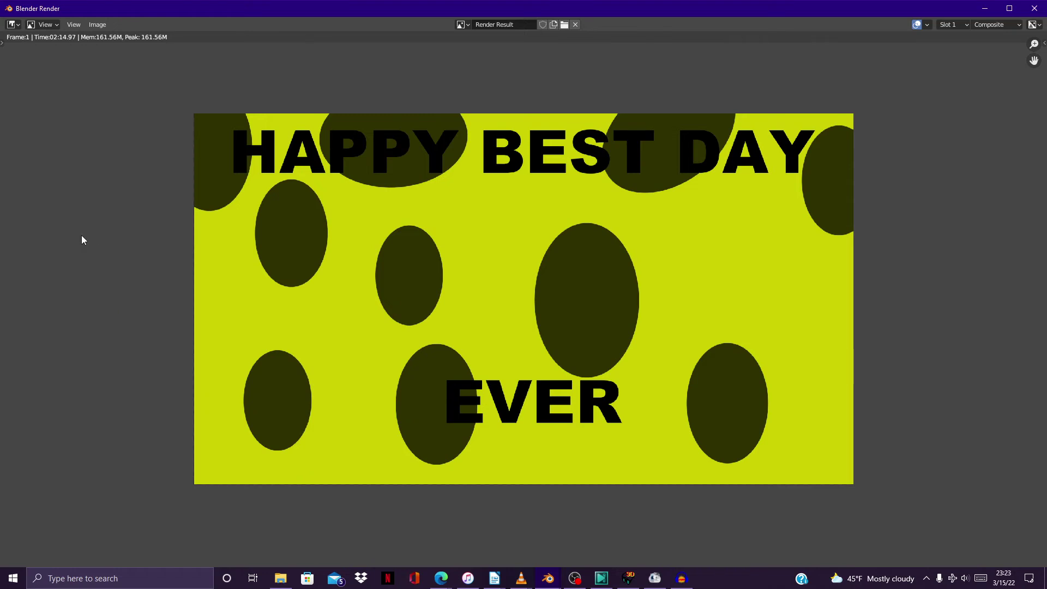
# Prepare to save the rendered image in the Pictures folder as JPEG with quality at 100%
pyautogui.click(97, 24)
pyautogui.click(136, 101)
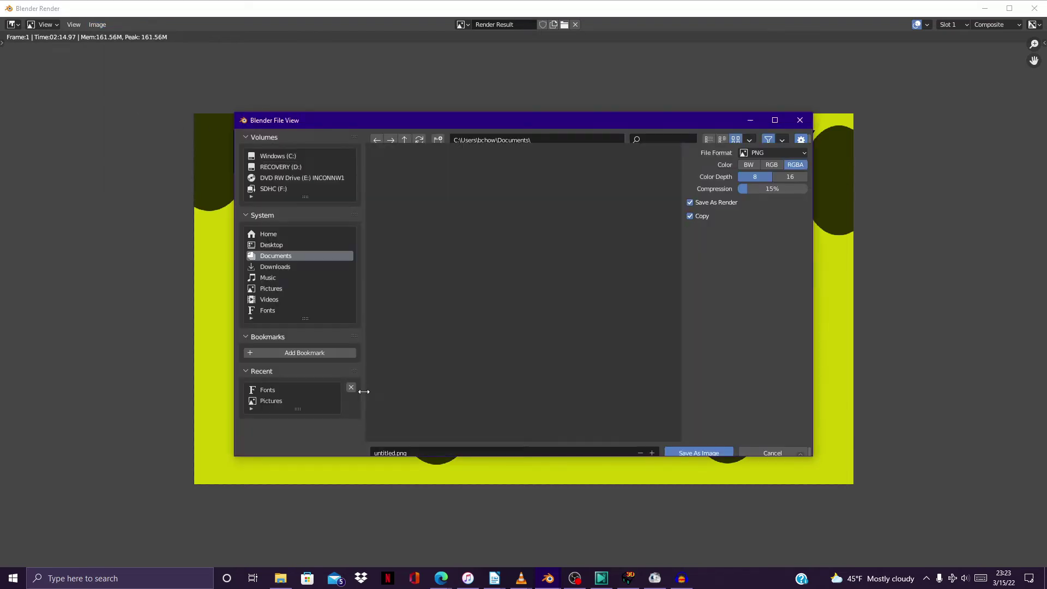
pyautogui.click(272, 289)
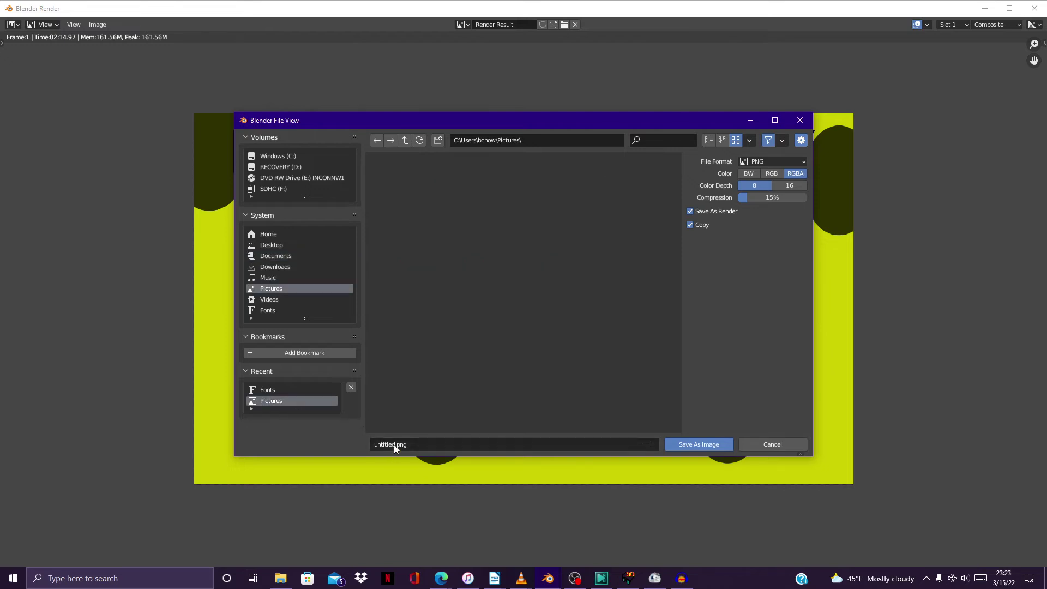
pyautogui.click(788, 162)
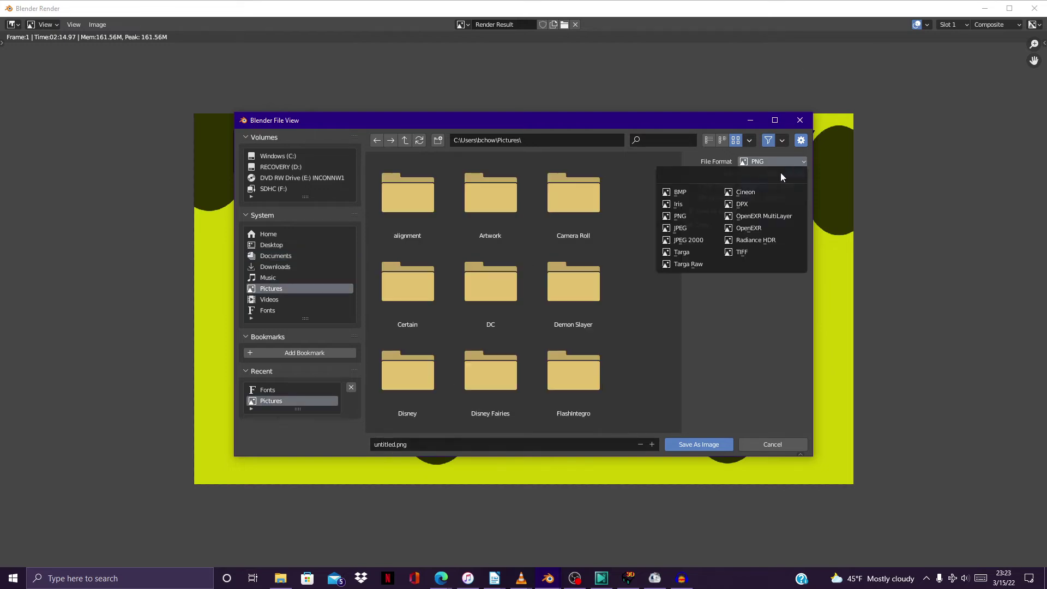
pyautogui.click(701, 229)
pyautogui.moveTo(798, 185); pyautogui.dragTo(808, 185)
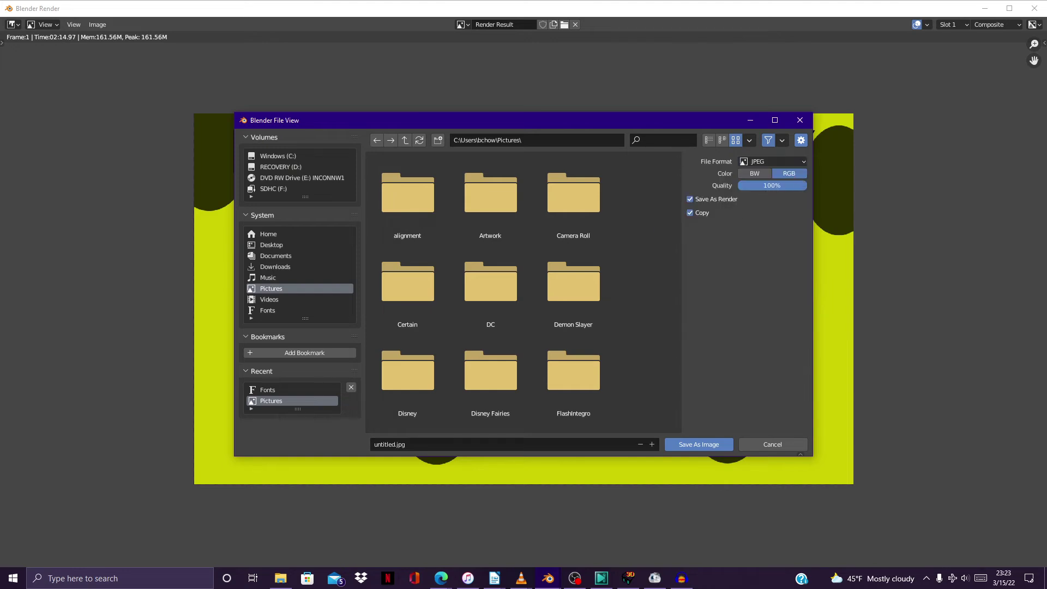
# Name the file "Happy Best Day Ever (Spongebob).jpg", save the image and close the render window
pyautogui.click(391, 443)
pyautogui.moveTo(395, 444); pyautogui.dragTo(347, 454)
pyautogui.write('h')
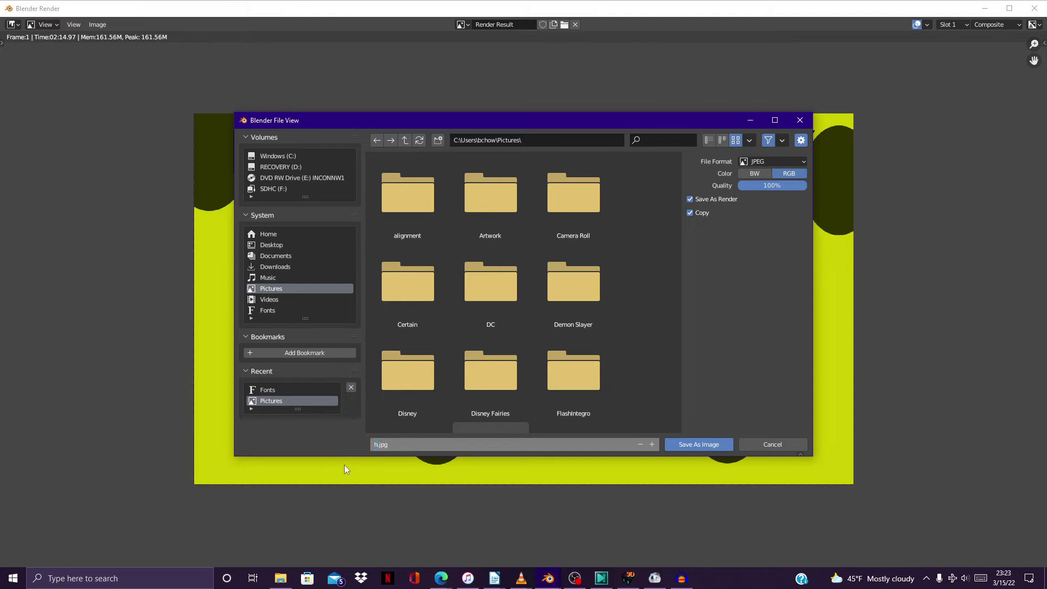
pyautogui.press('BackSpace')
pyautogui.write('Happy Best Day Ever (Spongebob)')
pyautogui.press('Return')
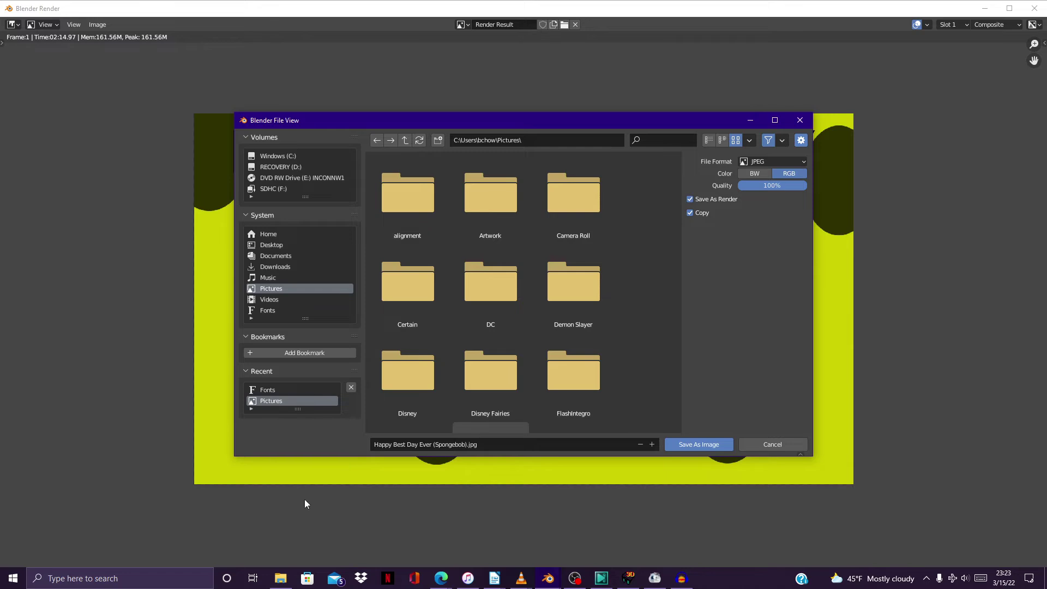
pyautogui.click(691, 445)
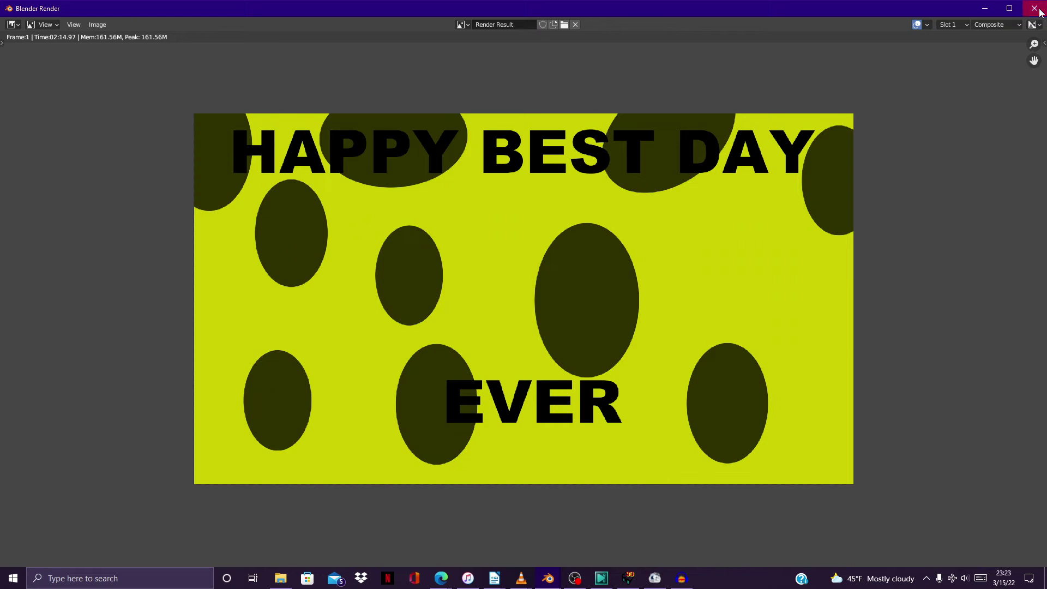
pyautogui.click(1039, 10)
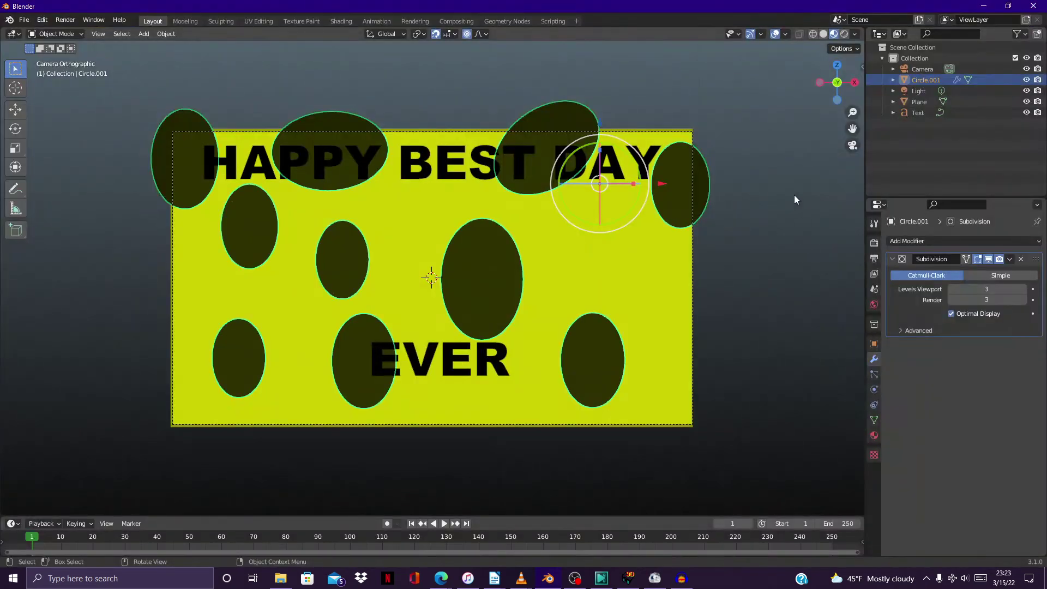
# In the Compositing workspace, spread the nodes apart and insert a Glare node between Render Layers and Composite
pyautogui.click(451, 21)
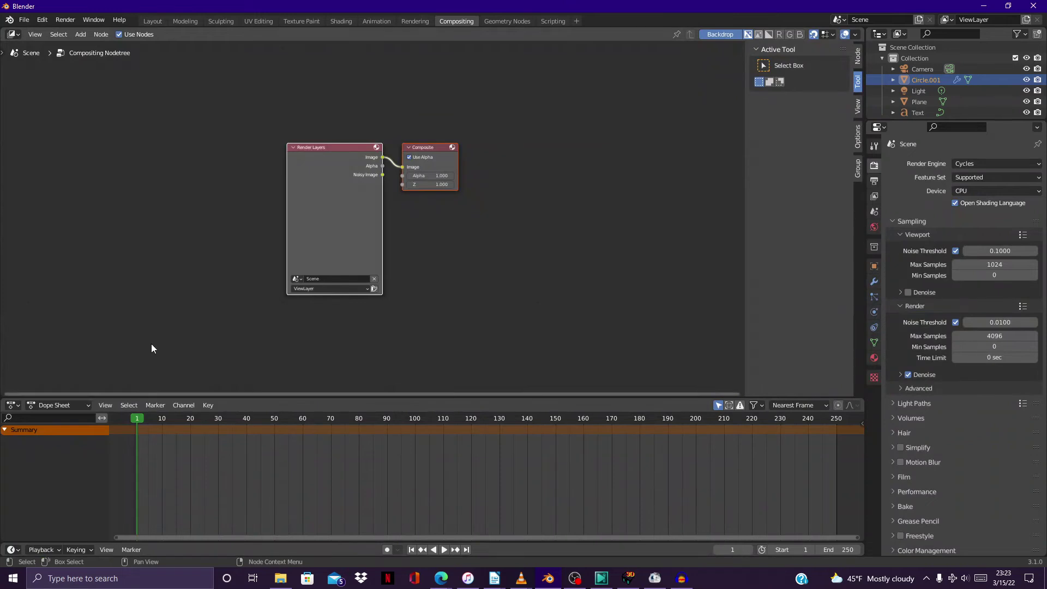
pyautogui.click(314, 175)
pyautogui.moveTo(312, 154); pyautogui.dragTo(23, 140)
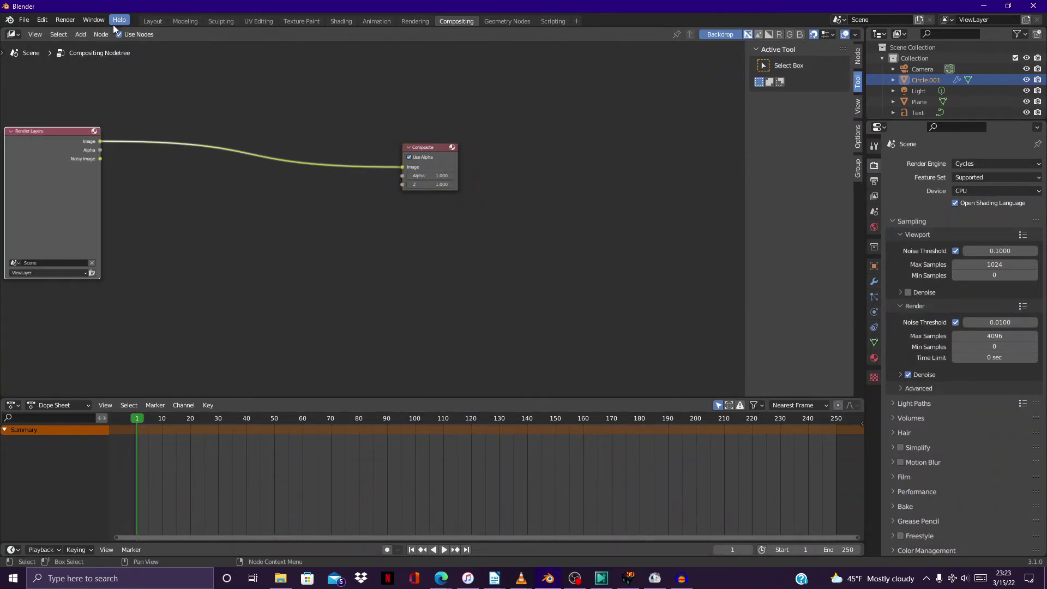
pyautogui.click(80, 34)
pyautogui.moveTo(112, 107)
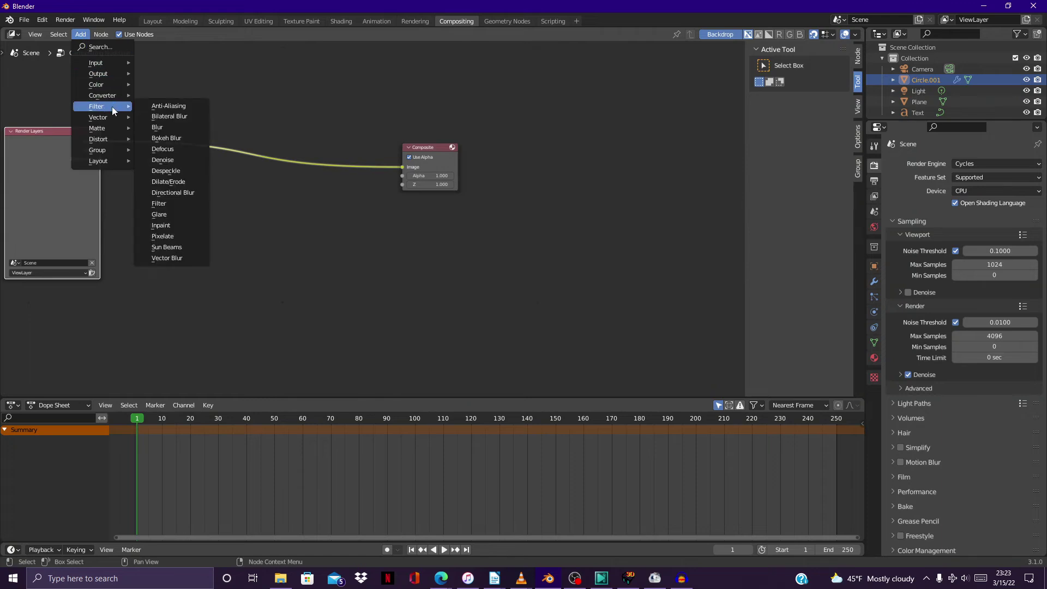
pyautogui.click(164, 219)
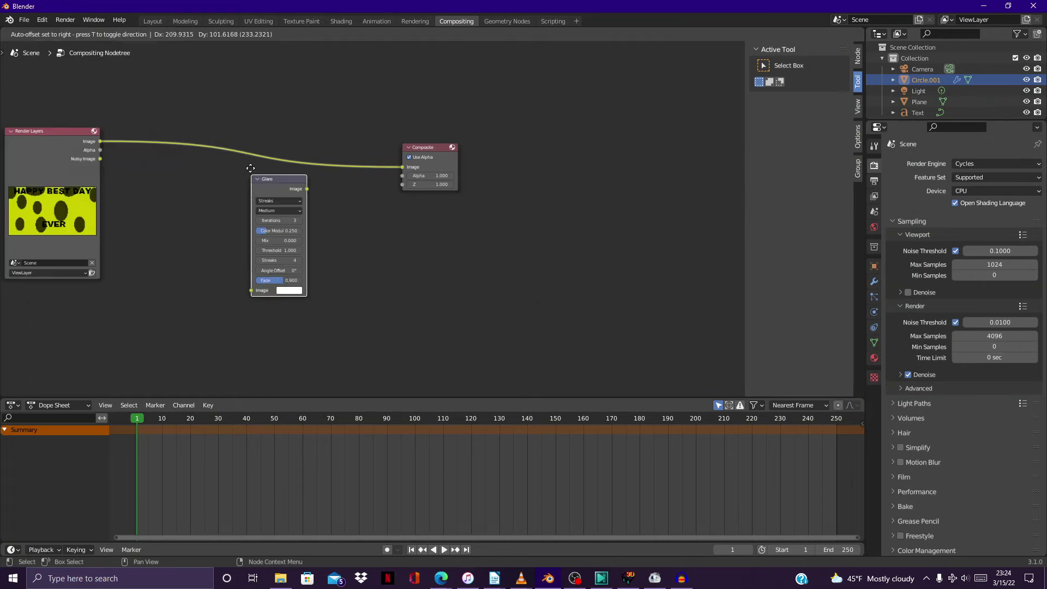
pyautogui.click(260, 96)
# Configure the Glare node with the Streaks type, High quality and a threshold of 0
pyautogui.click(288, 121)
pyautogui.click(288, 121)
pyautogui.click(296, 130)
pyautogui.click(295, 140)
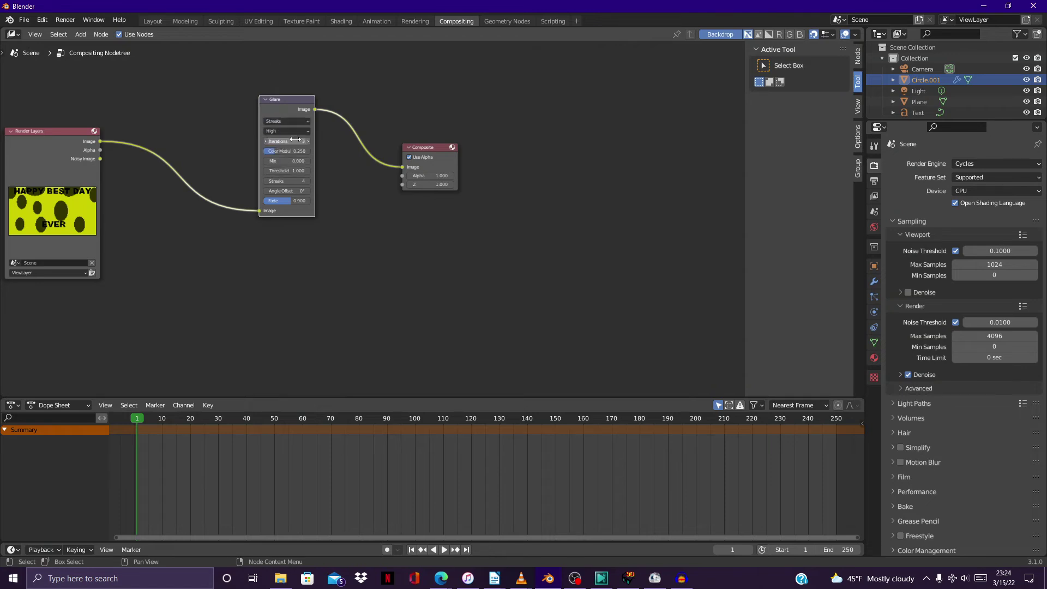
pyautogui.doubleClick(286, 171)
pyautogui.write('0')
pyautogui.press('Return')
# Raise the Glare node's streaks to 16 and its iterations to 5
pyautogui.click(309, 184)
pyautogui.click(310, 184)
pyautogui.click(309, 184)
pyautogui.click(310, 184)
pyautogui.click(310, 184)
pyautogui.click(309, 184)
pyautogui.click(310, 184)
pyautogui.click(309, 184)
pyautogui.click(309, 184)
pyautogui.click(309, 185)
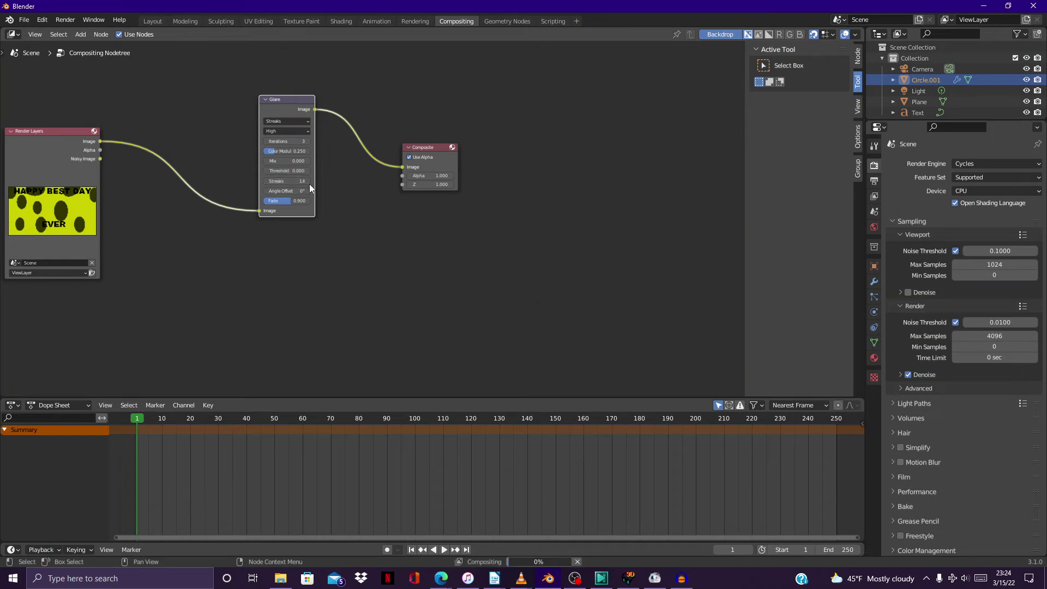
pyautogui.click(308, 142)
pyautogui.click(307, 142)
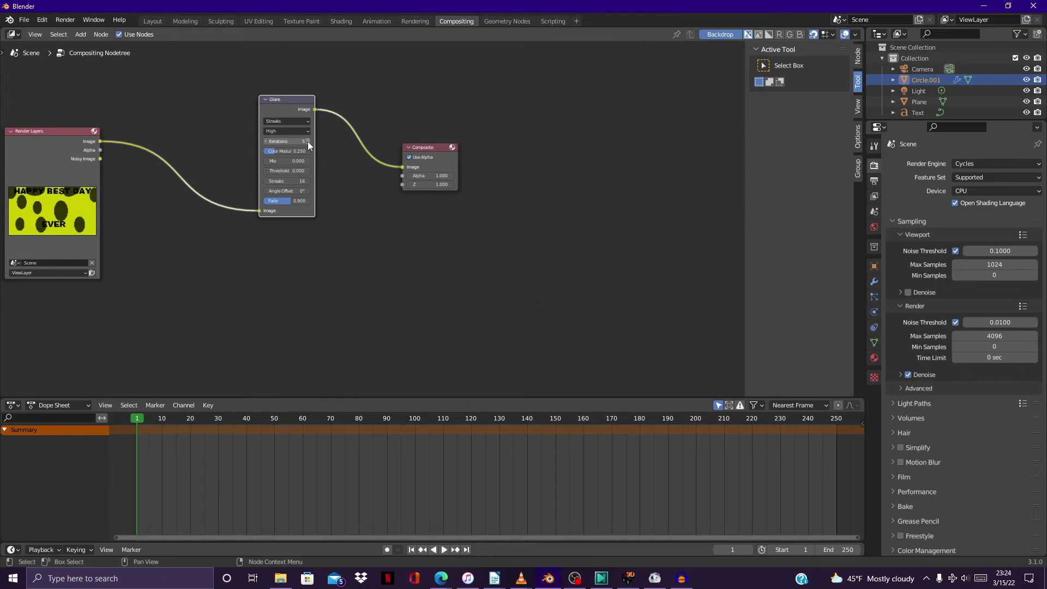
# Return to the Layout workspace and render the image again with the glare effect
pyautogui.click(149, 20)
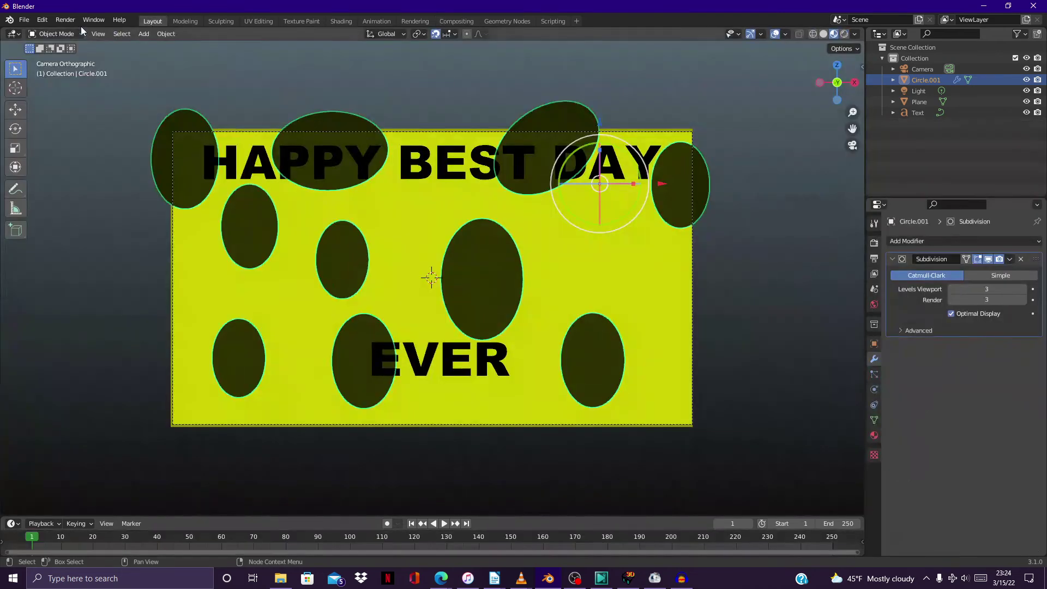
pyautogui.click(66, 20)
pyautogui.click(66, 20)
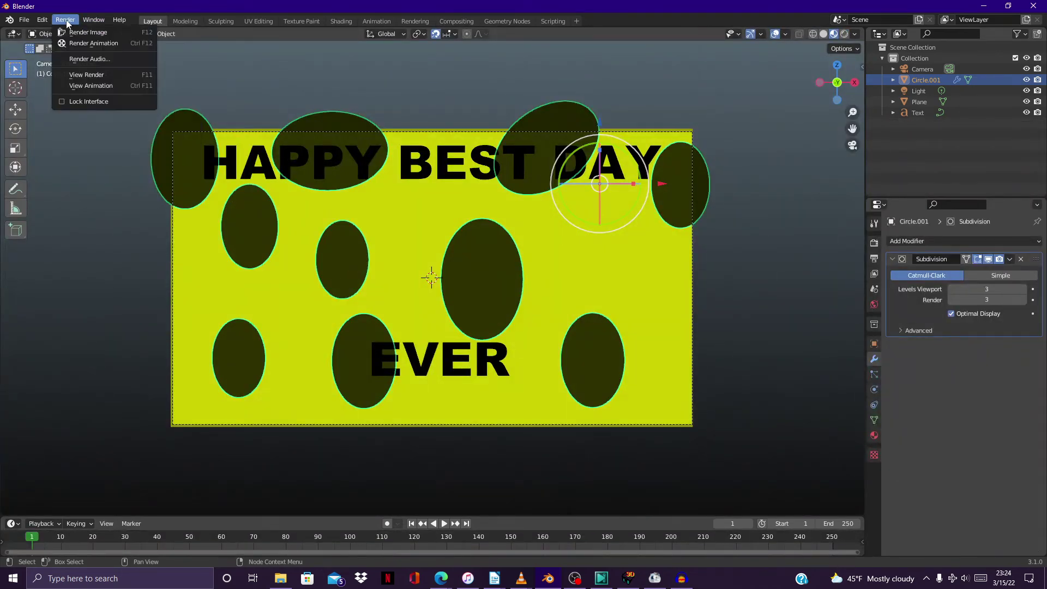
pyautogui.click(128, 31)
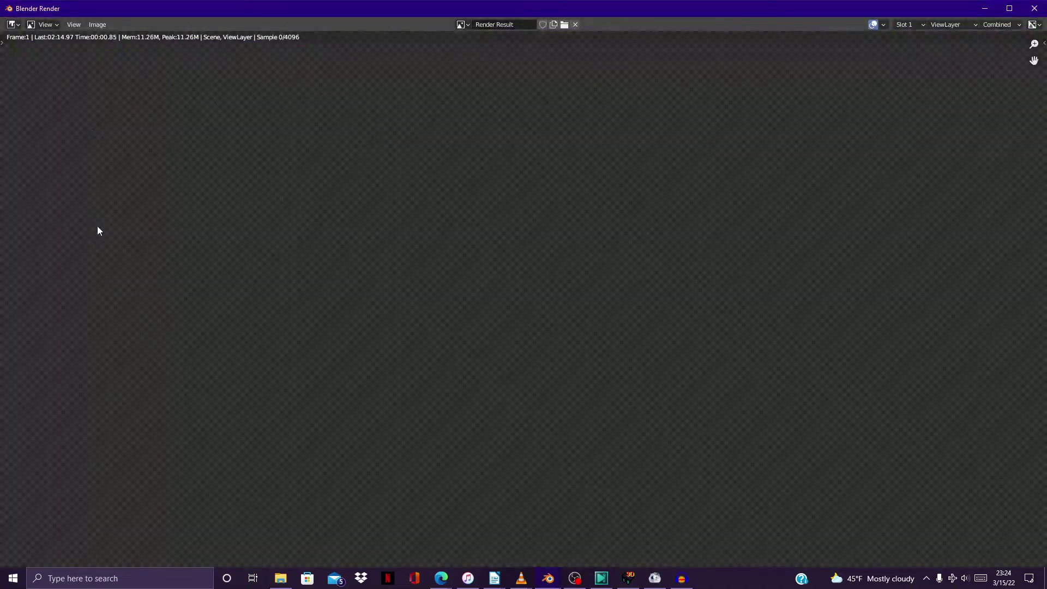
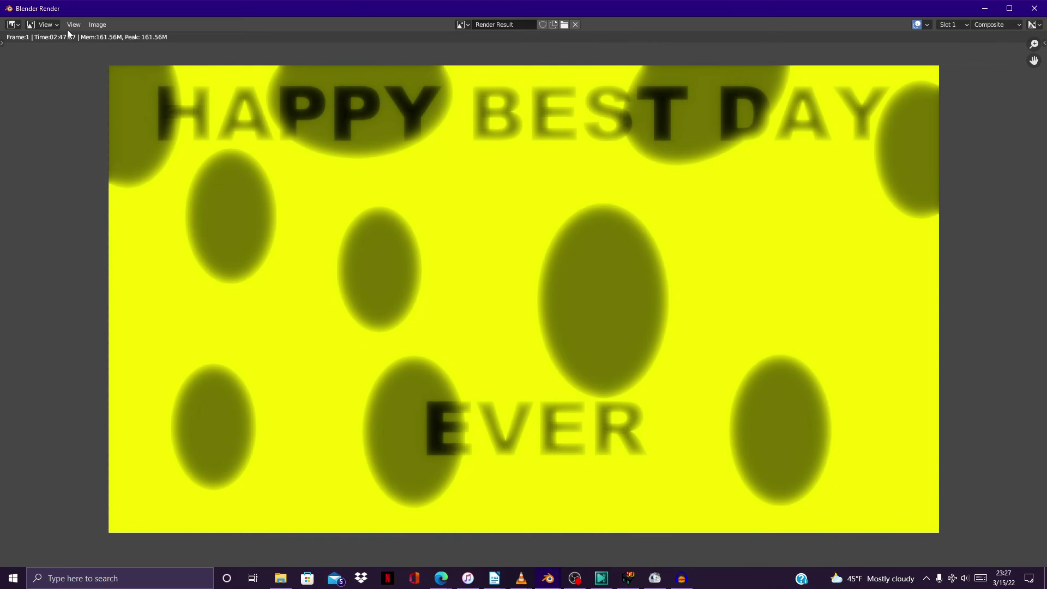
# Save the glare render as a JPEG in Pictures with "(Glared)" appended to the file name, and close the render window
pyautogui.click(101, 27)
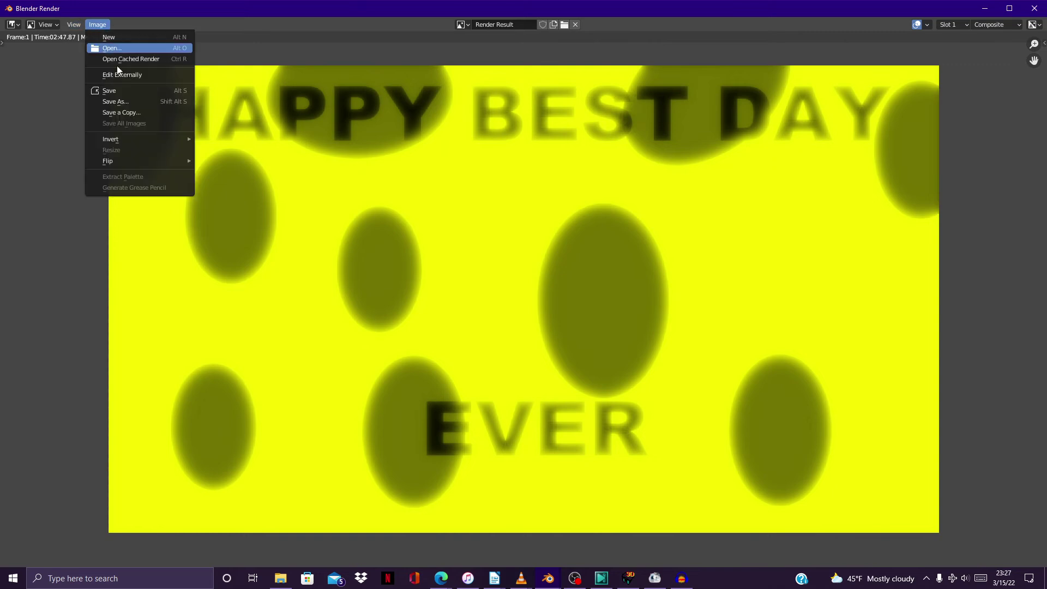
pyautogui.click(134, 102)
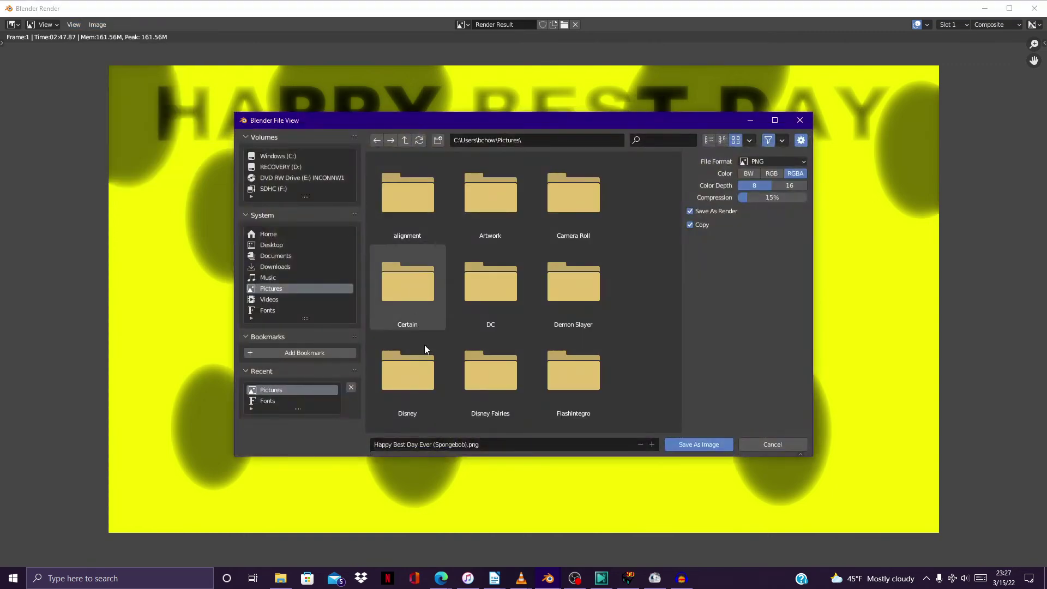
pyautogui.click(777, 162)
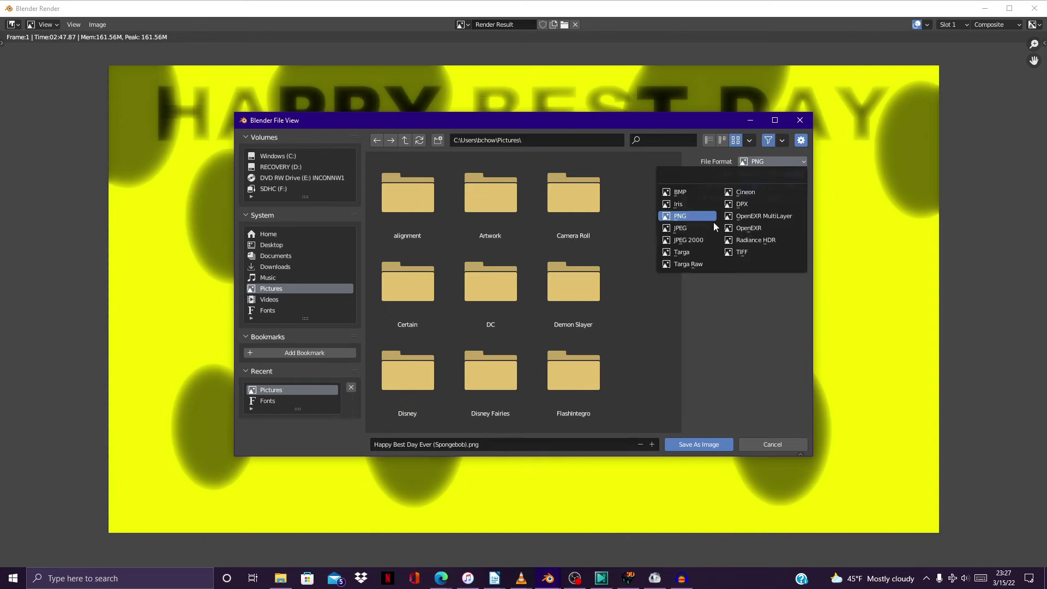
pyautogui.click(699, 229)
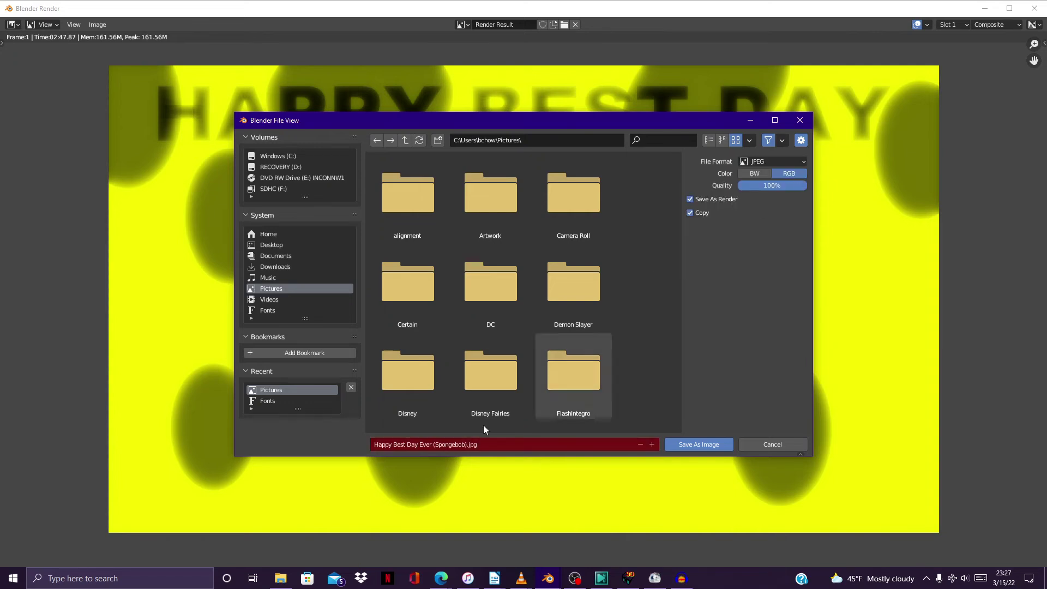
pyautogui.click(468, 445)
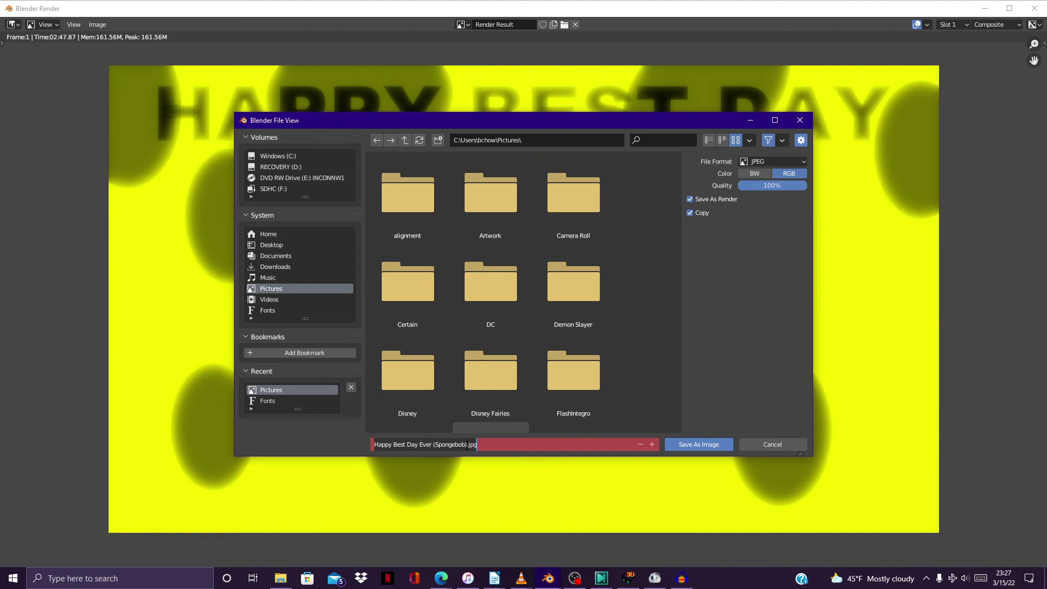
pyautogui.click(468, 445)
pyautogui.press('Right')
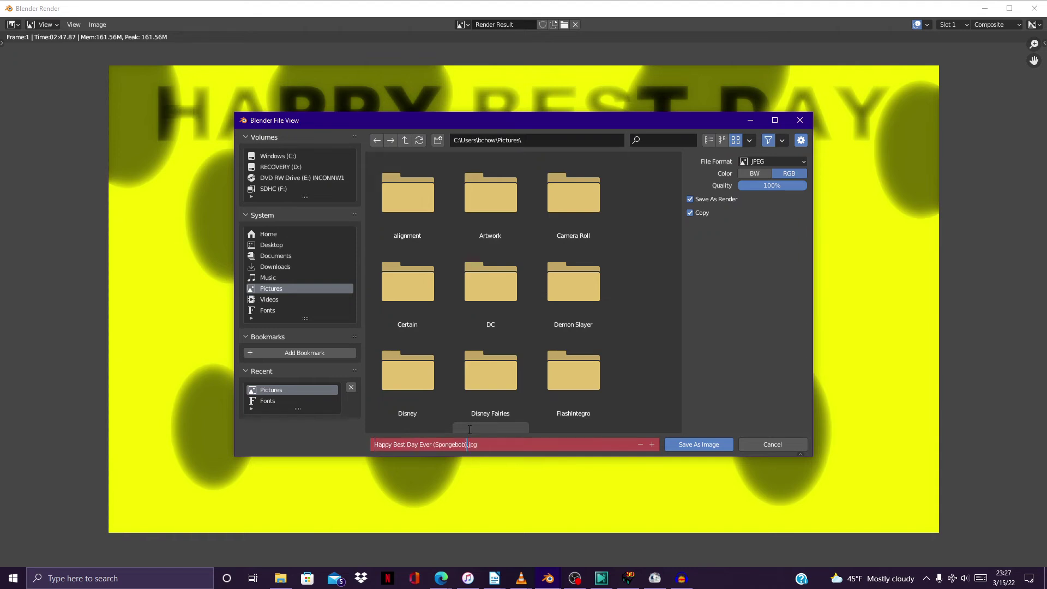
pyautogui.write('(Glared)')
pyautogui.press('Return')
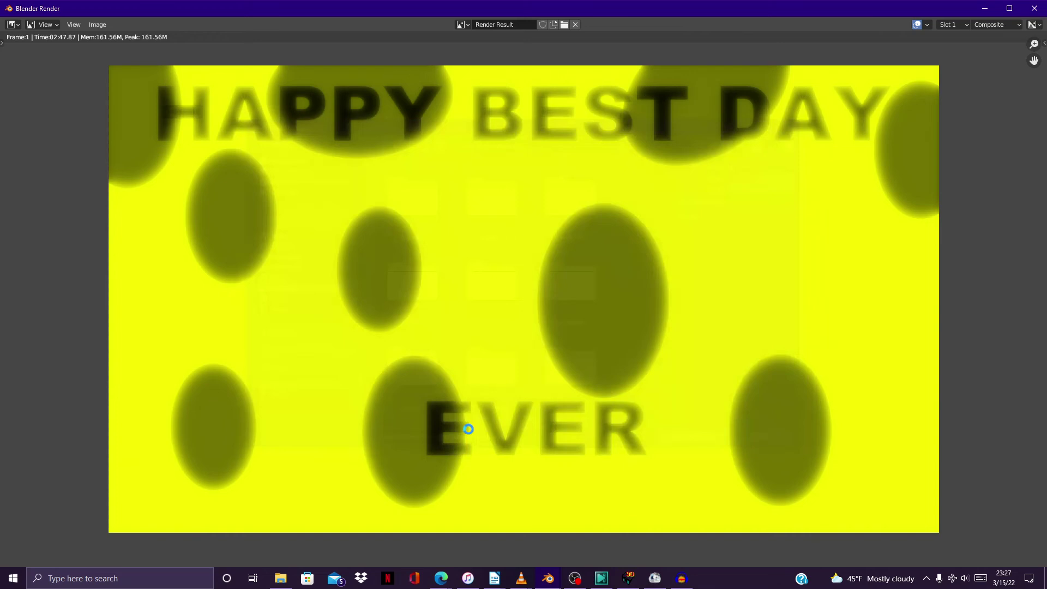
pyautogui.click(1035, 9)
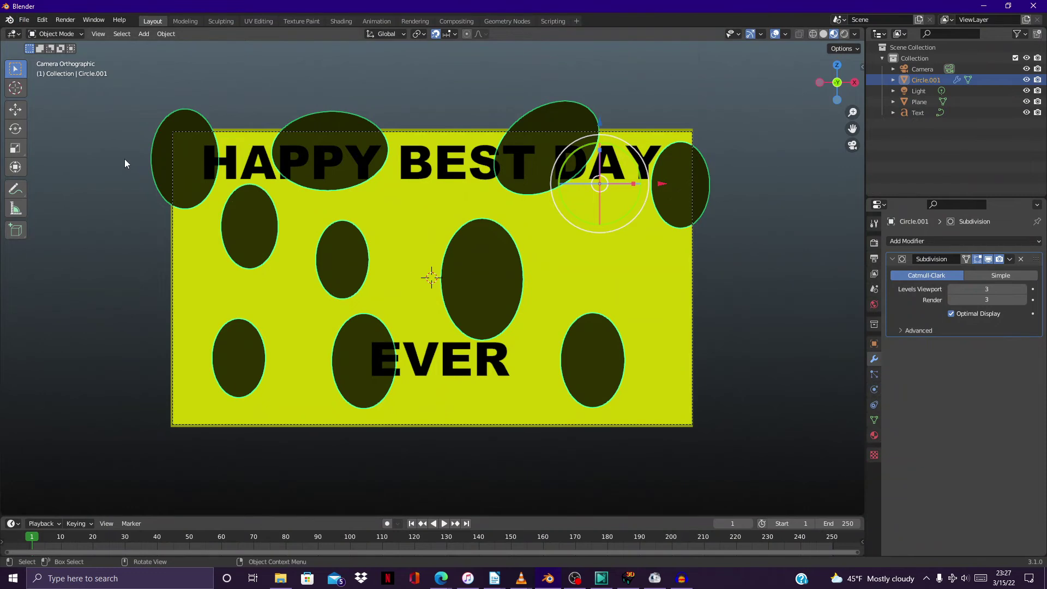
# Quit Blender without saving the changes and switch to the video editor with the Happy Best Day Ever project
pyautogui.hotkey('ctrl', 'q')
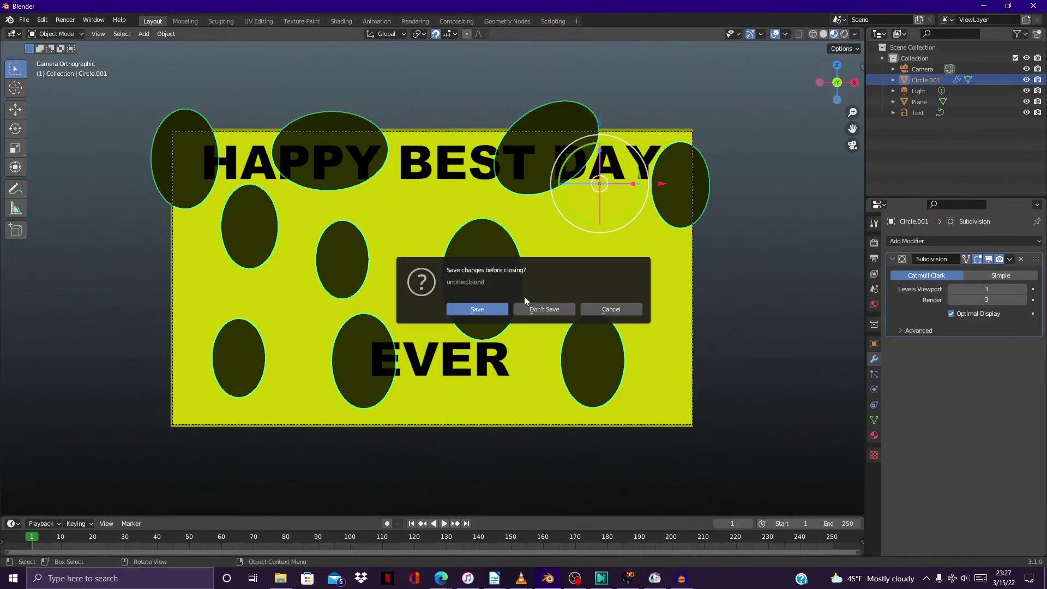
pyautogui.click(545, 309)
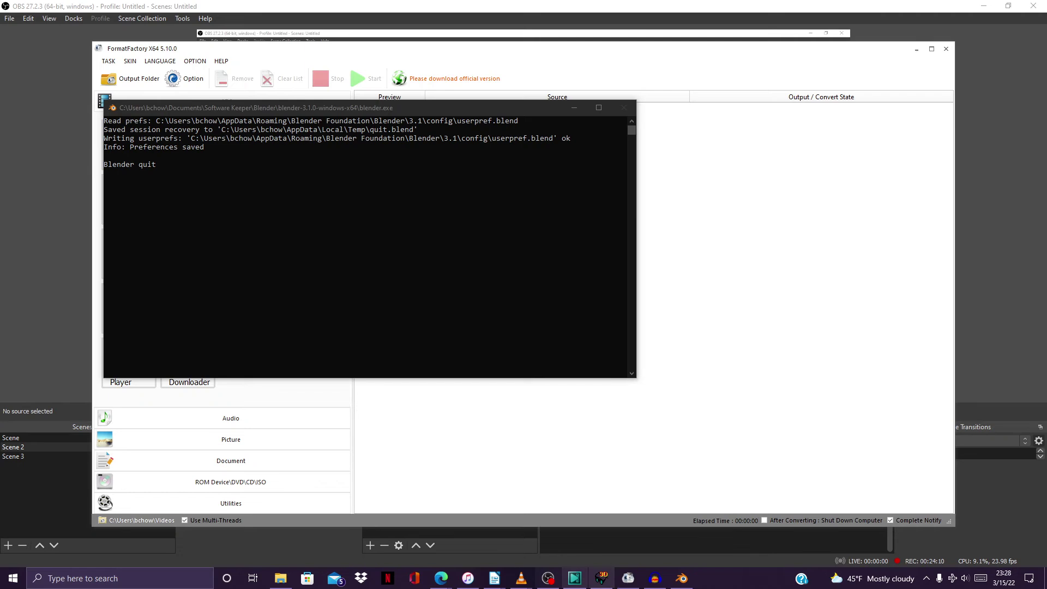
pyautogui.moveTo(628, 578)
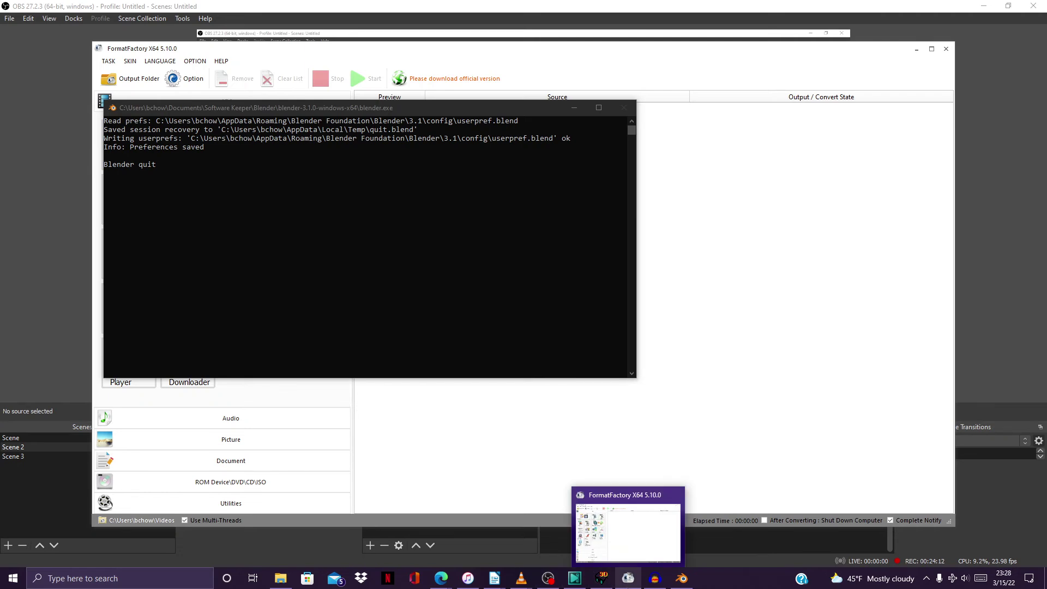
pyautogui.click(579, 578)
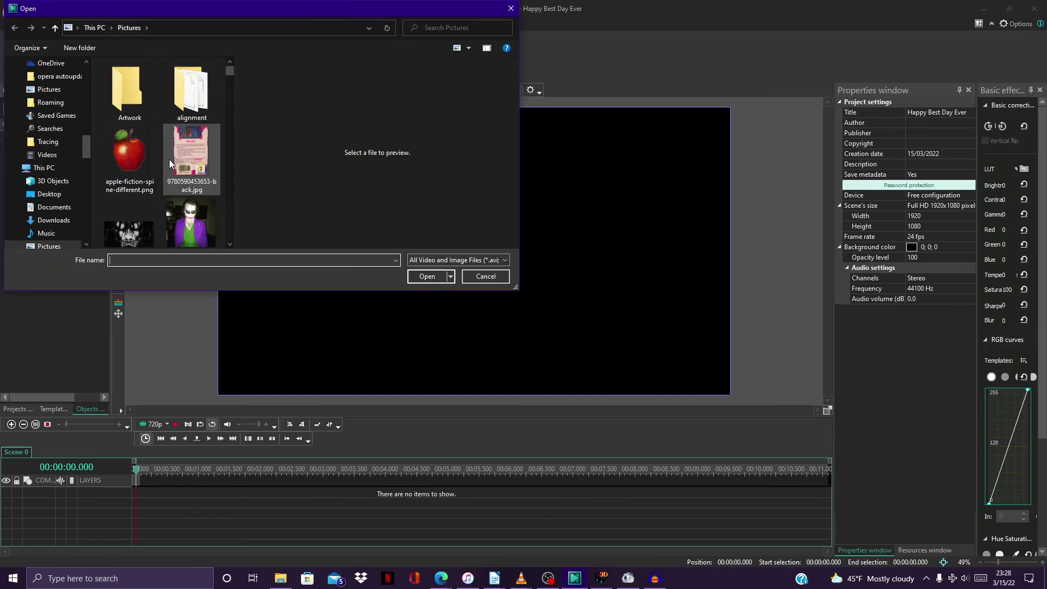
# Import Happy Best Day Ever (Spongebob).jpg from Pictures at the cursor position on a new layer with a 20-second duration
pyautogui.scroll(-2, 169, 160)
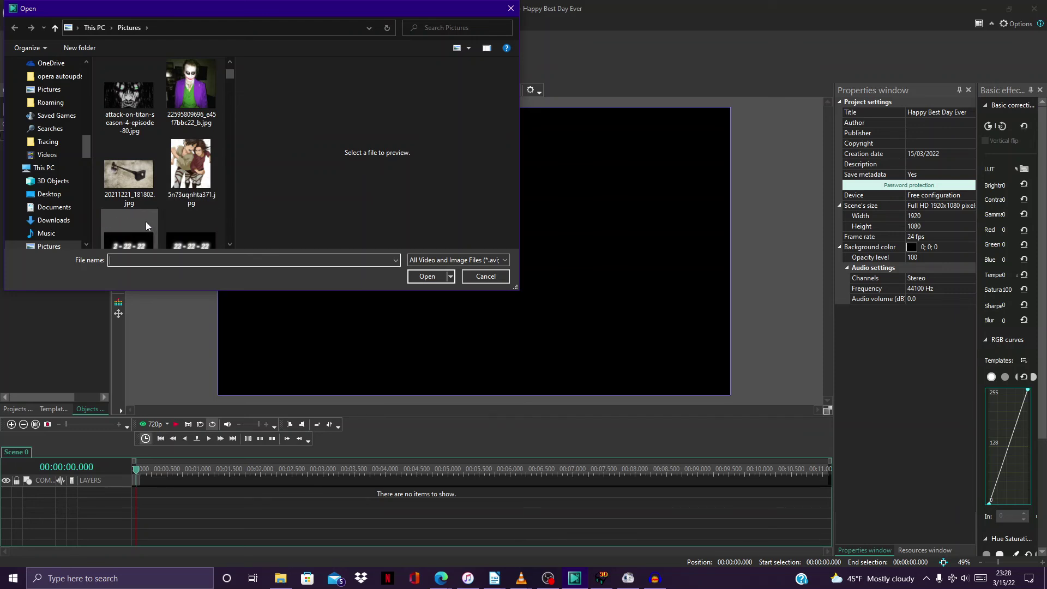
pyautogui.scroll(-2, 146, 222)
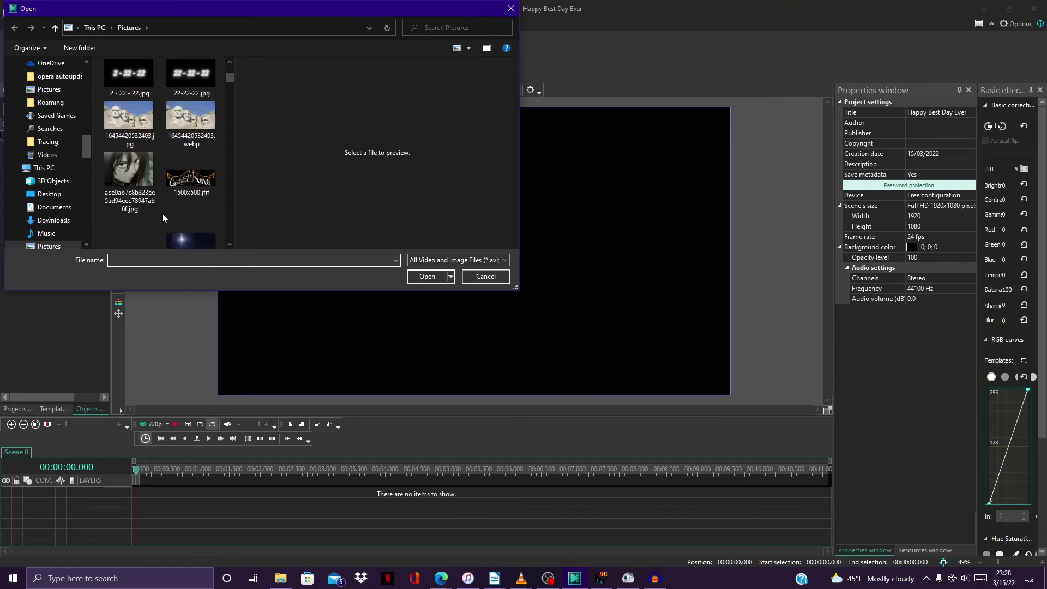
pyautogui.scroll(3, 162, 214)
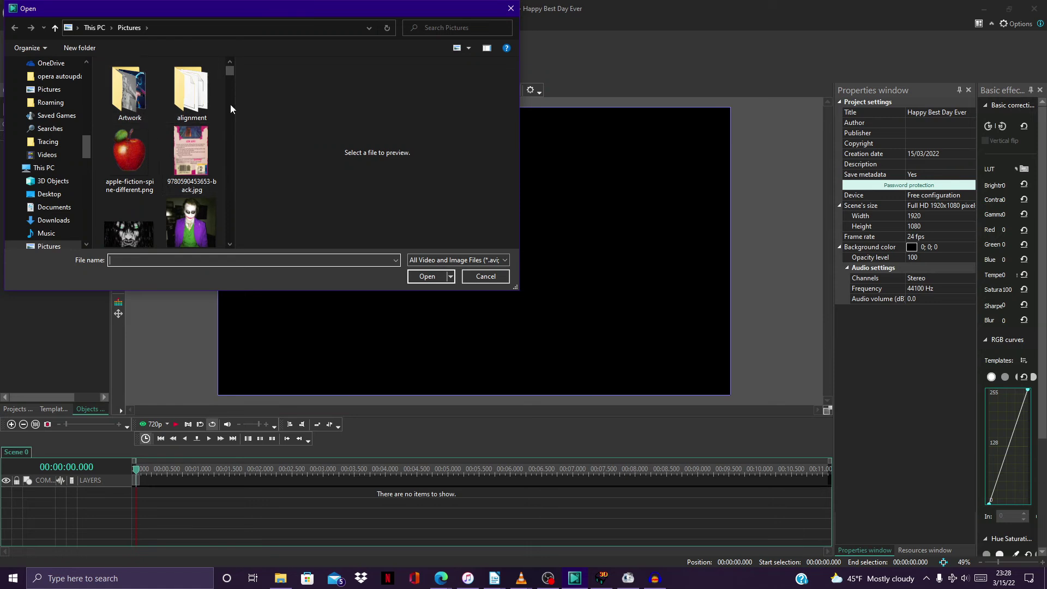
pyautogui.scroll(-2, 213, 109)
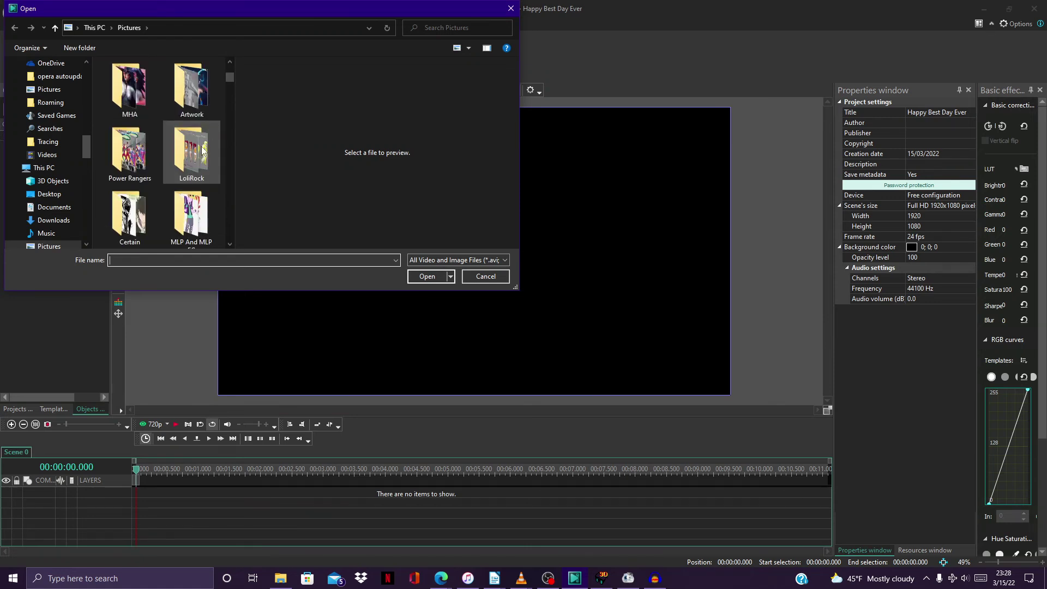
pyautogui.scroll(-5, 165, 204)
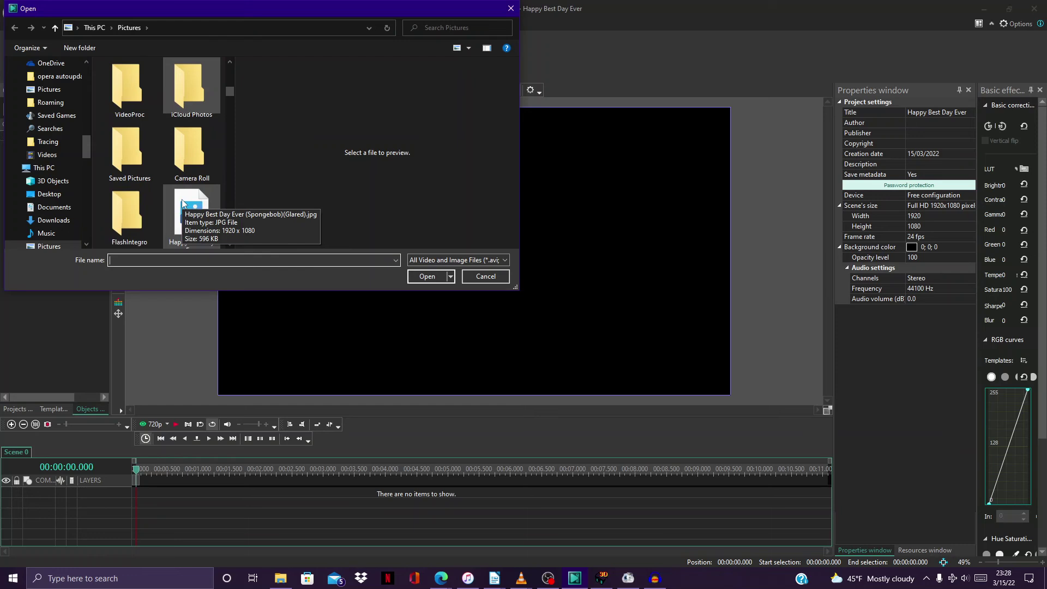
pyautogui.click(139, 173)
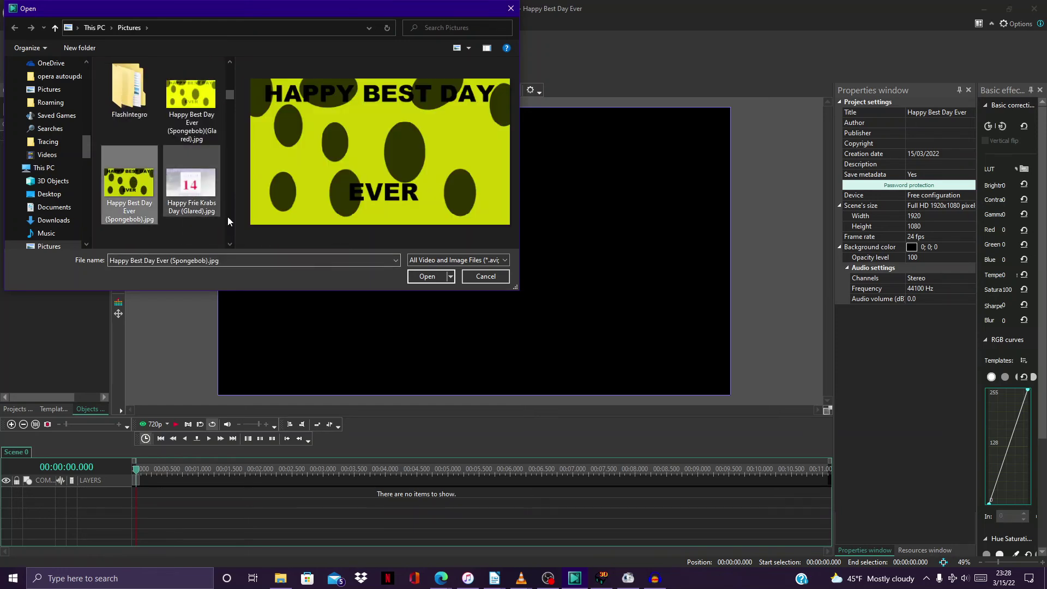
pyautogui.click(426, 277)
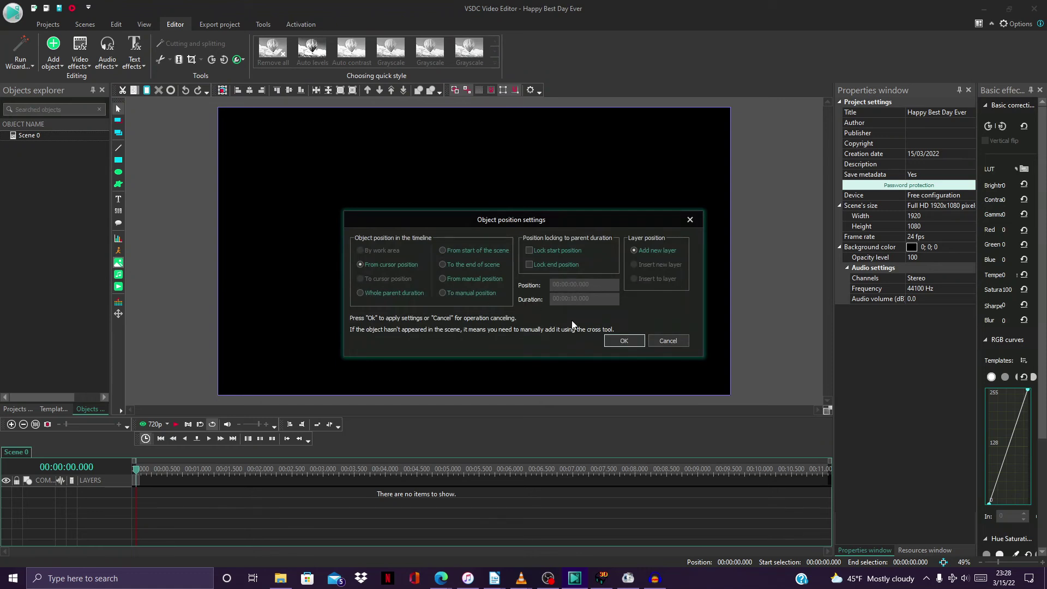
pyautogui.click(360, 265)
pyautogui.press('Return')
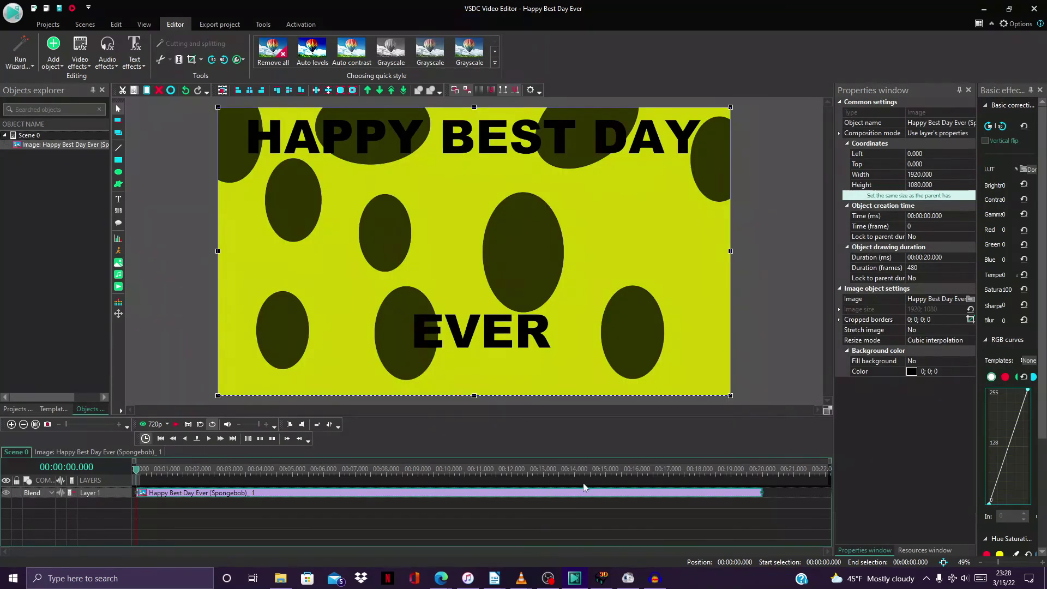
# Place the cursor at 15 seconds and insert Happy Best Day Ever (Spongebob)(Glared).jpg into the layer with a 15-second duration
pyautogui.click(606, 472)
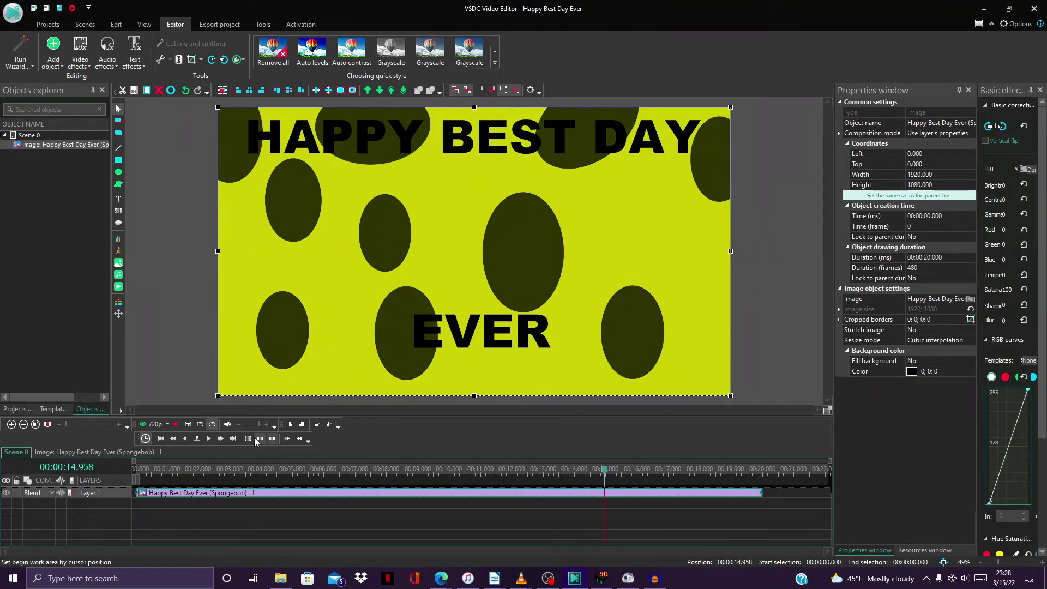
pyautogui.click(208, 440)
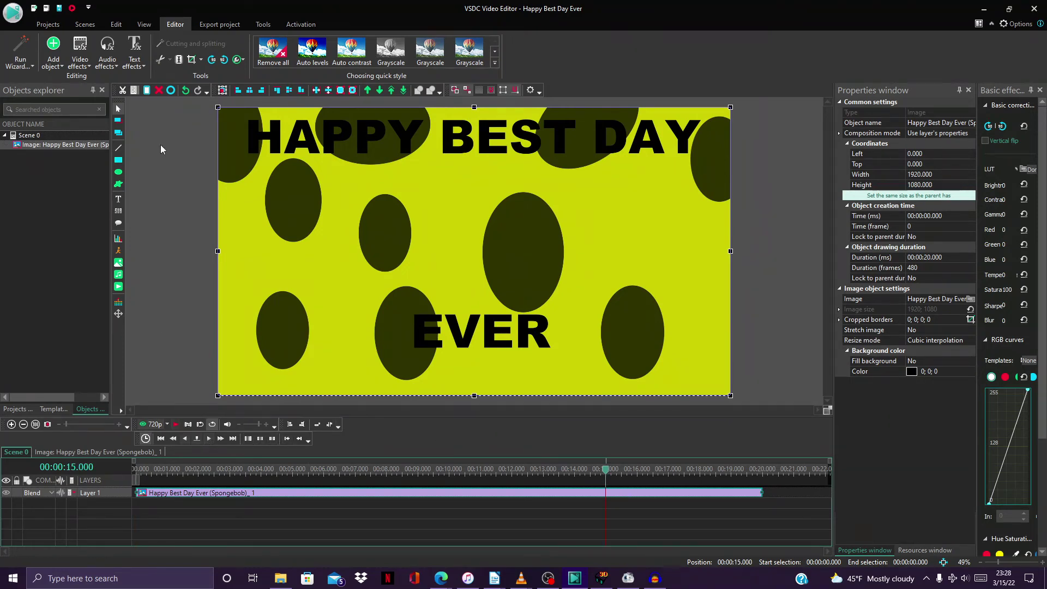
pyautogui.click(118, 269)
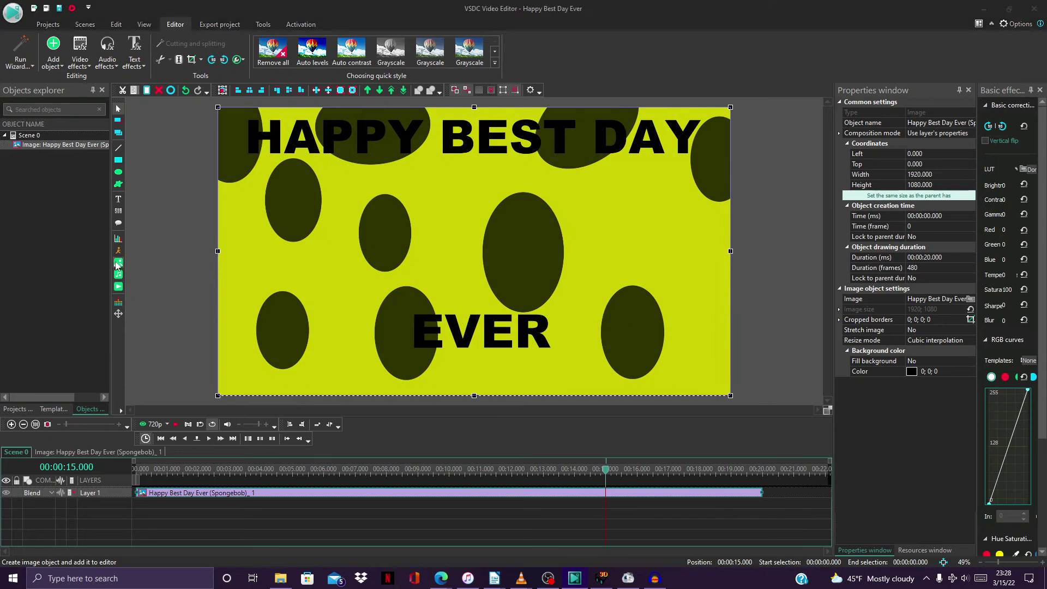
pyautogui.scroll(-10, 276, 144)
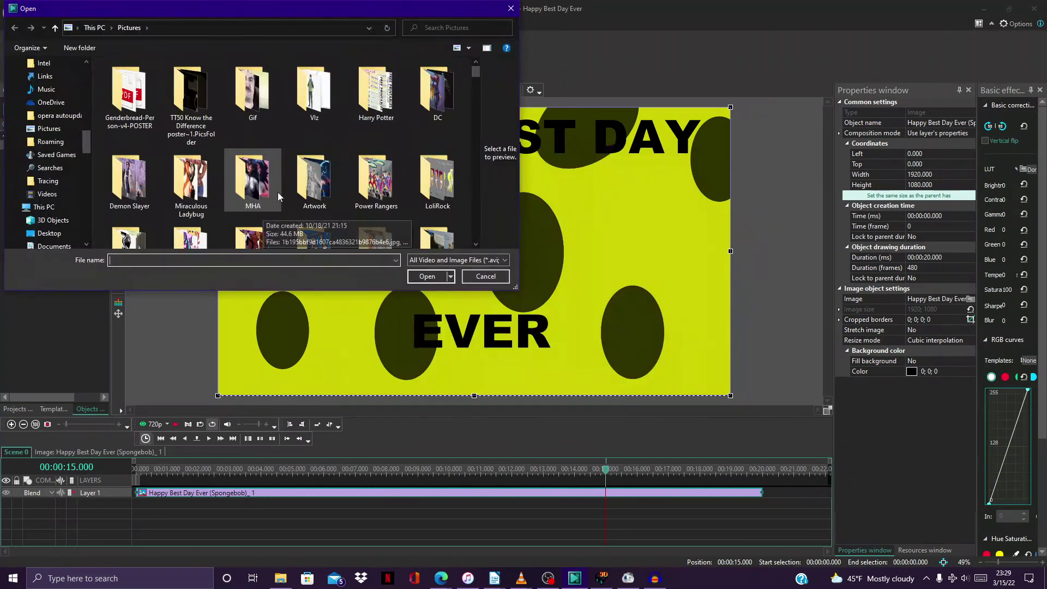
pyautogui.scroll(2, 297, 187)
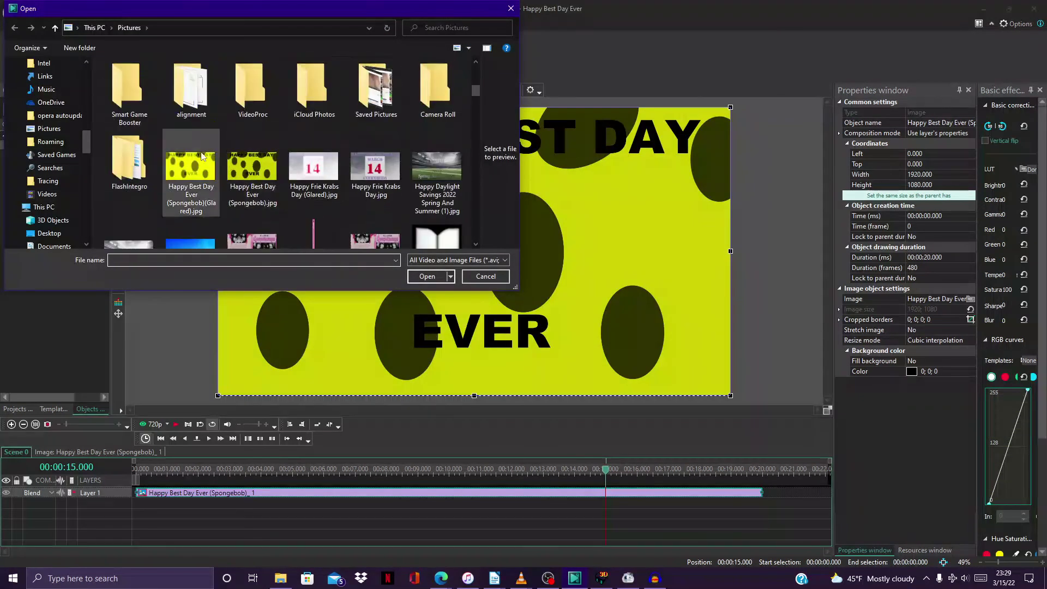
pyautogui.click(191, 169)
pyautogui.click(427, 277)
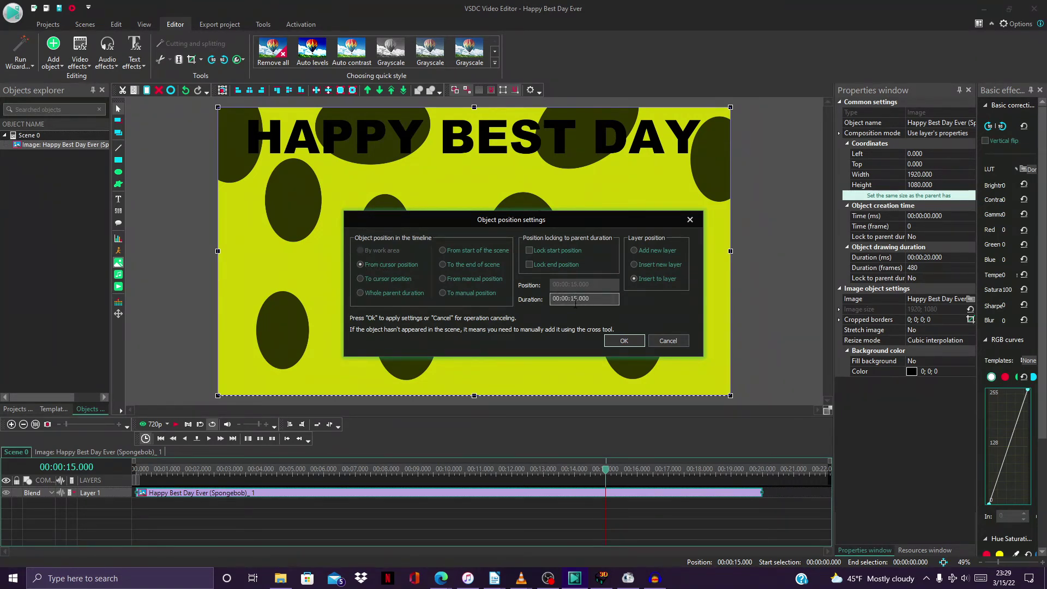
pyautogui.press('Return')
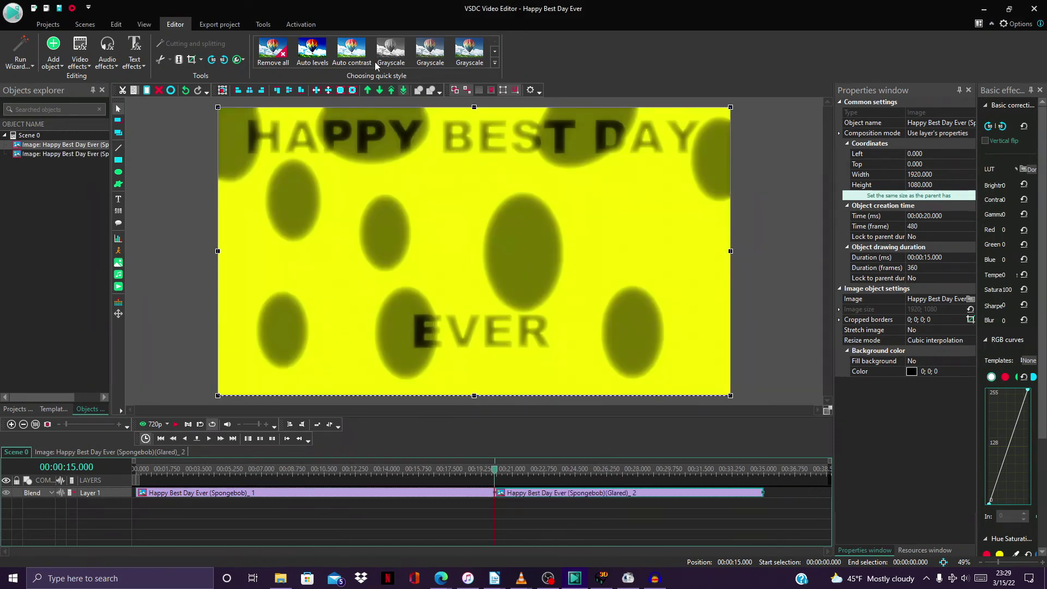
# Move the glared image down to its own layer and set its start time to 00:00:15.000
pyautogui.click(381, 90)
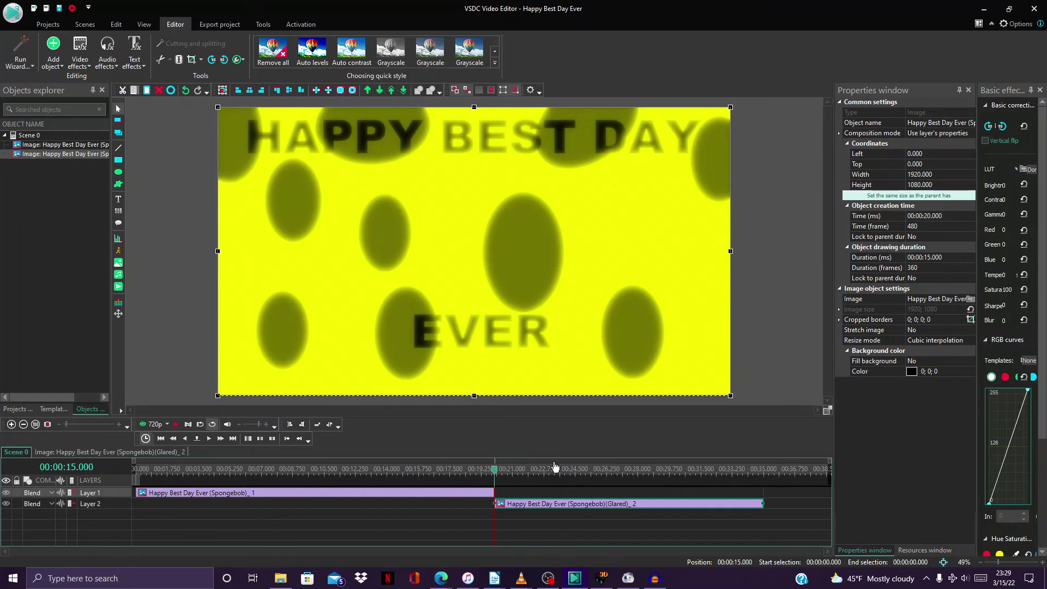
pyautogui.moveTo(523, 507); pyautogui.dragTo(436, 505)
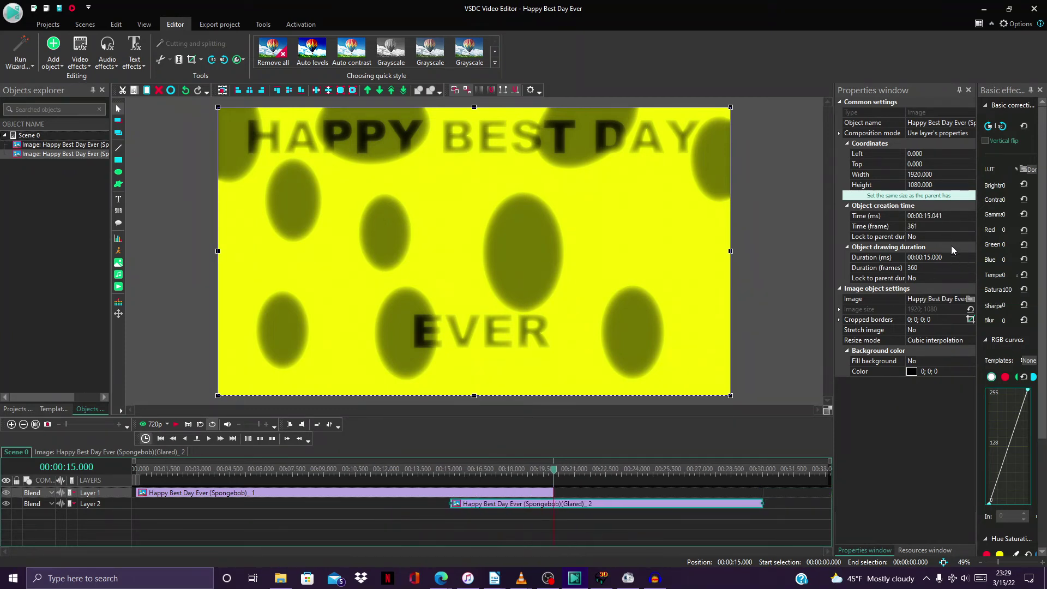
pyautogui.click(947, 215)
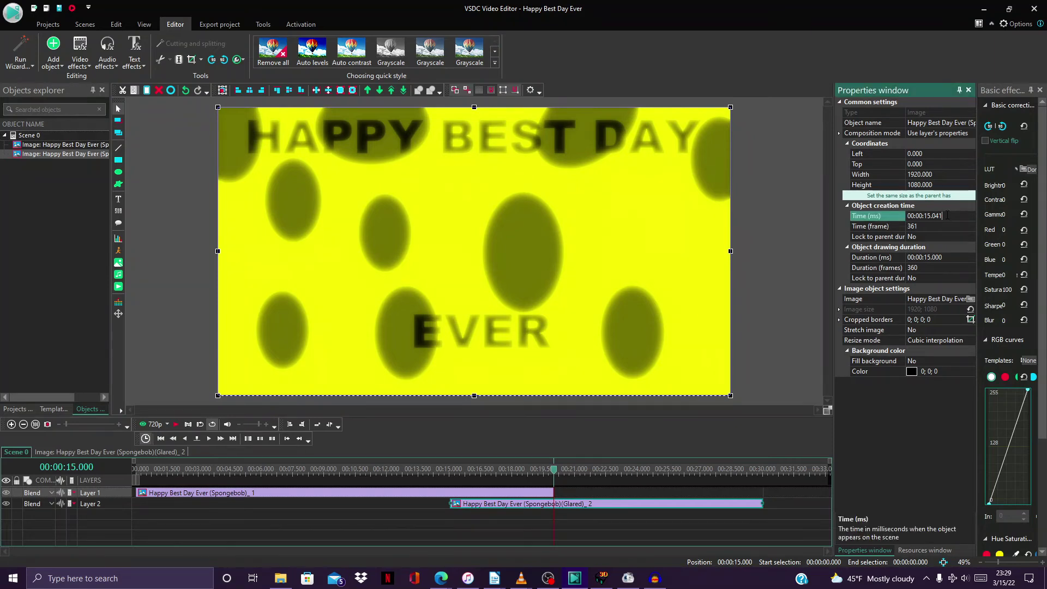
pyautogui.press('BackSpace')
pyautogui.press('BackSpace')
pyautogui.write('00')
pyautogui.press('Return')
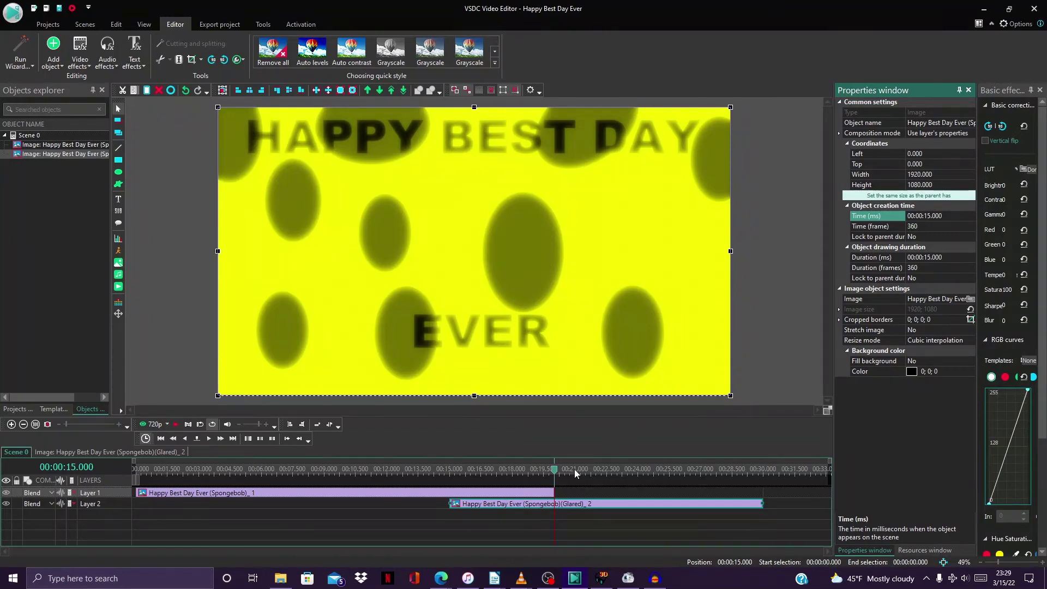
# Add a 1-second Fade In effect to the plain title image, positioned from the start of the scene
pyautogui.click(154, 494)
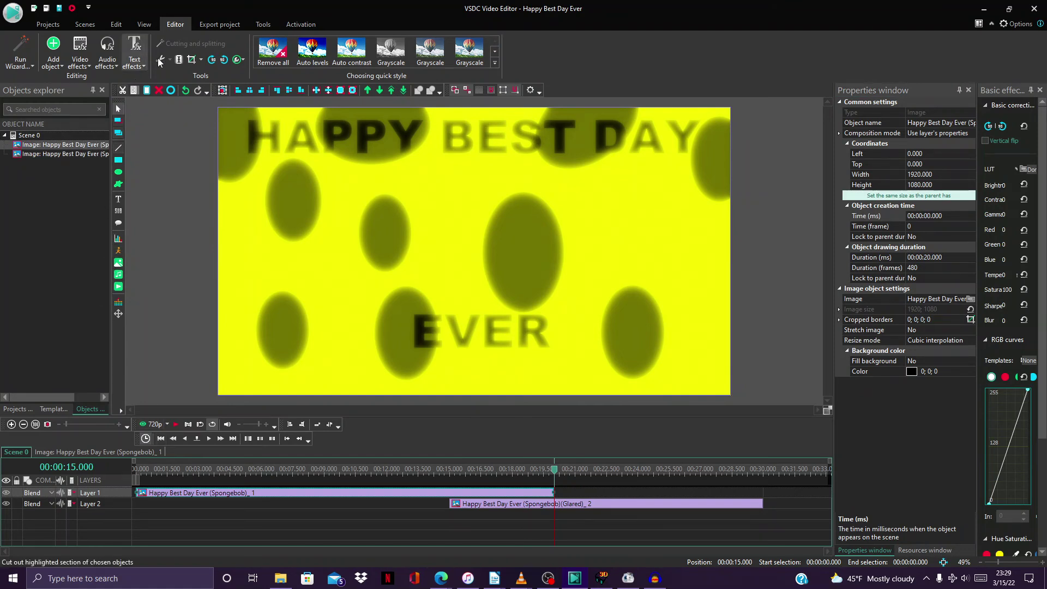
pyautogui.click(81, 59)
pyautogui.moveTo(114, 130)
pyautogui.click(171, 126)
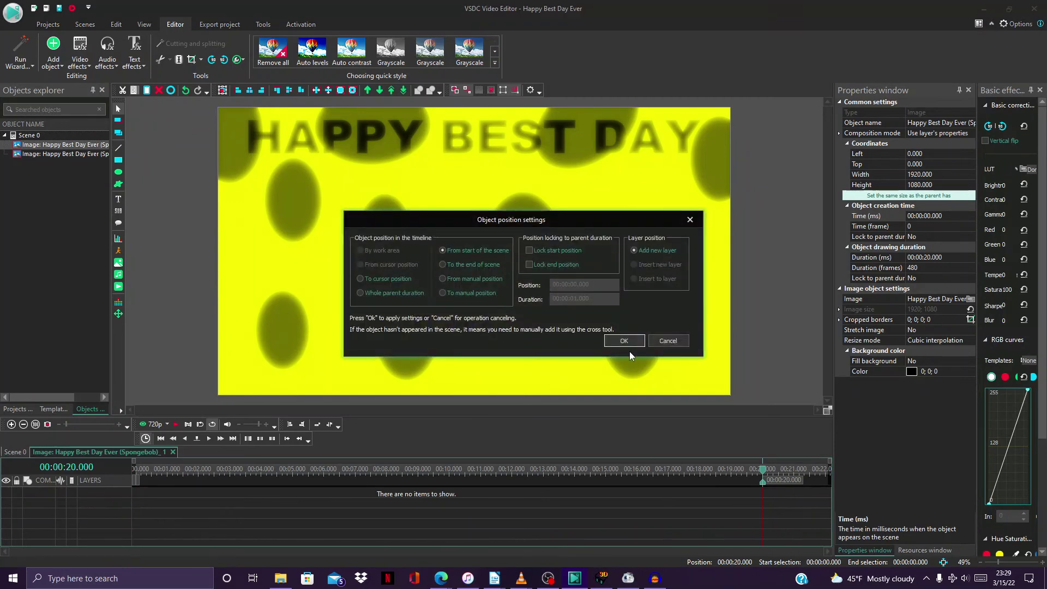
pyautogui.click(625, 342)
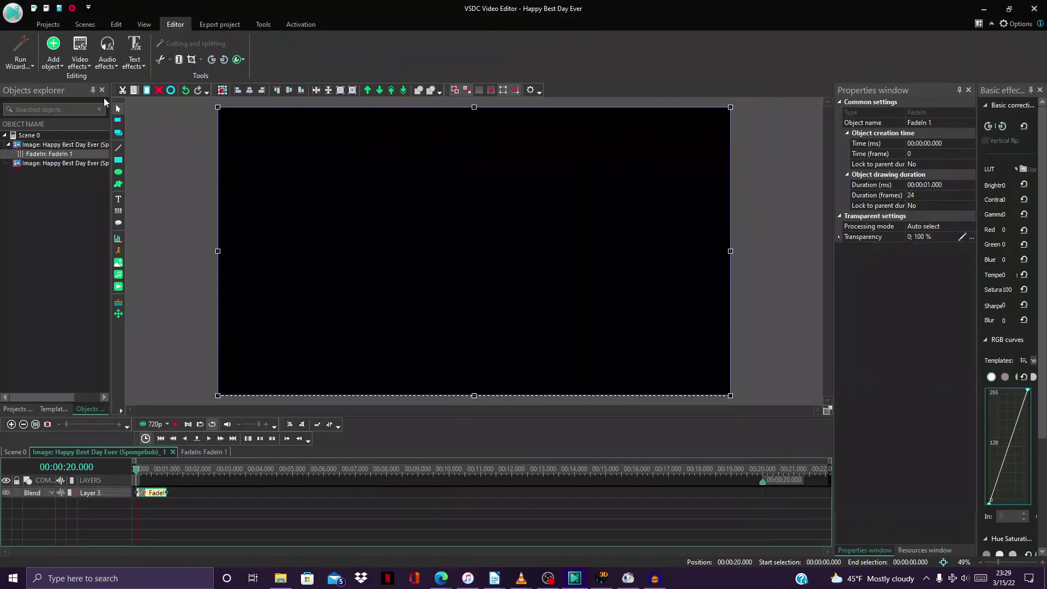
# Add a 5-second Fade Out effect to the plain title image, locked to the end of the scene
pyautogui.click(80, 54)
pyautogui.moveTo(118, 129)
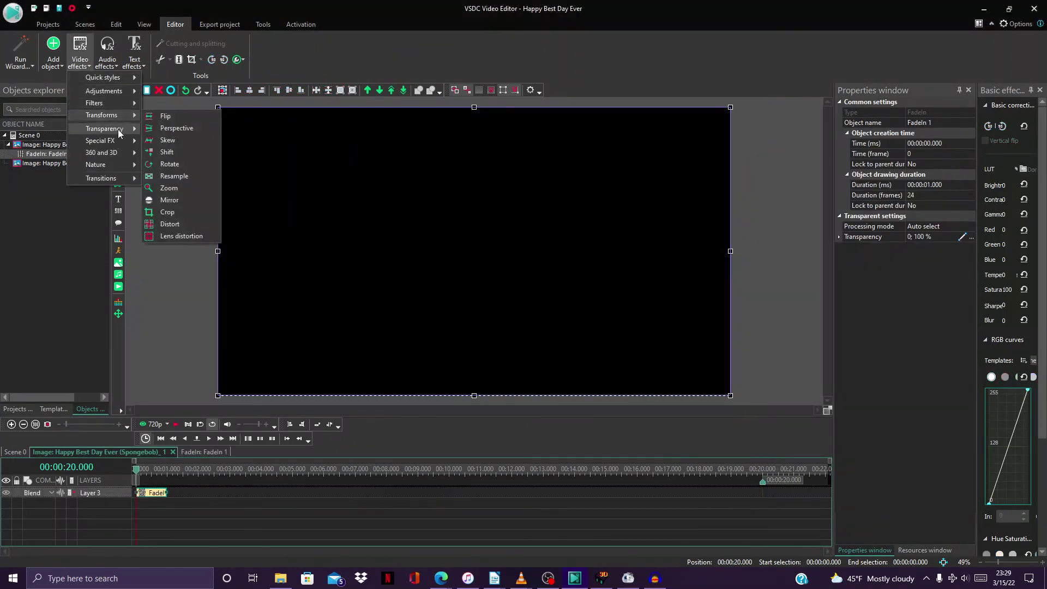
pyautogui.click(185, 143)
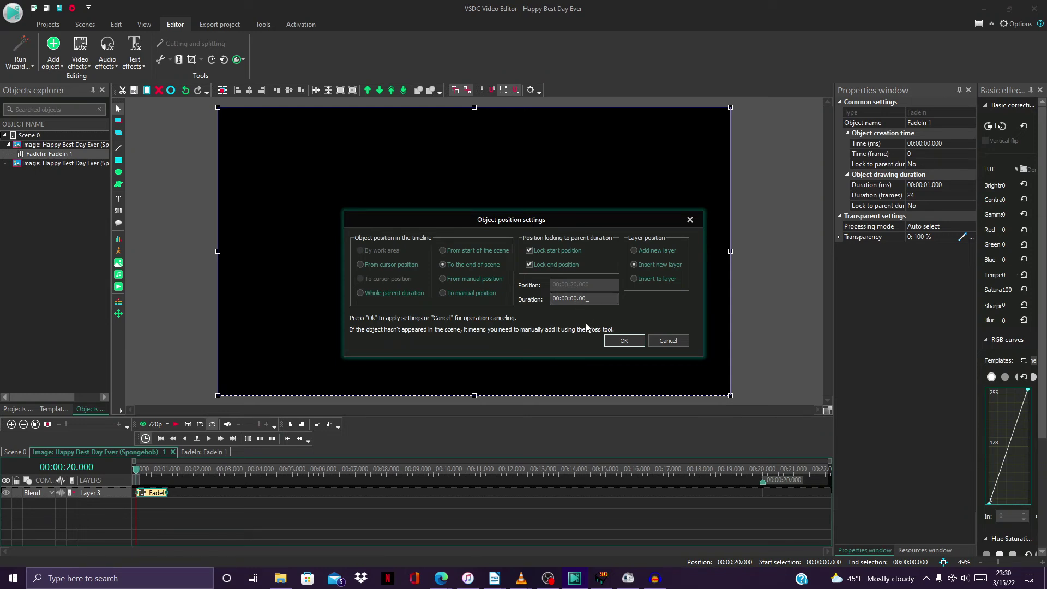
pyautogui.press('Return')
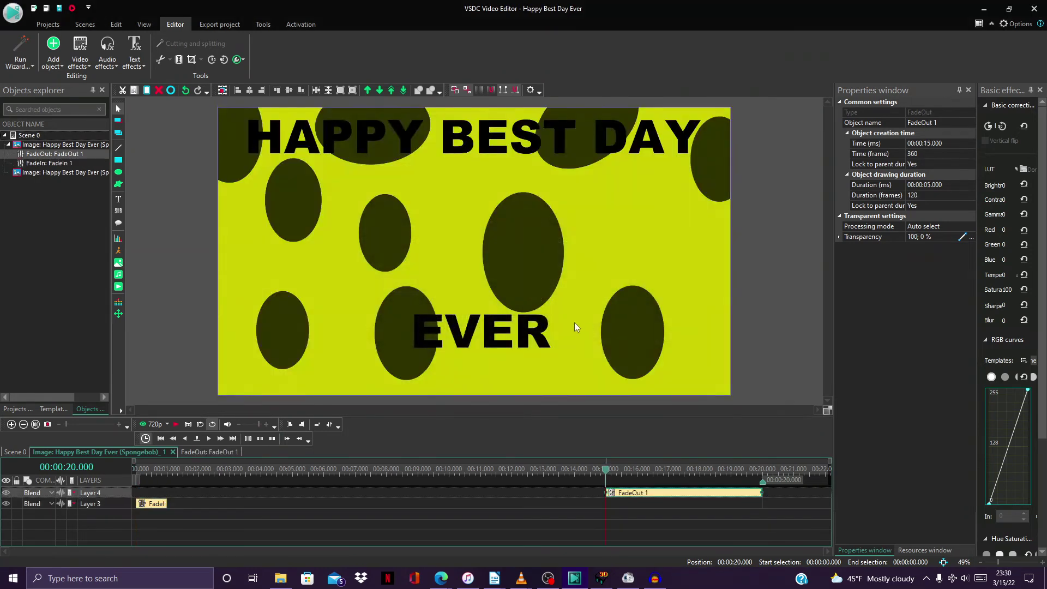
# Return to Scene 0 and add a Fade Out effect to the glared image
pyautogui.click(22, 452)
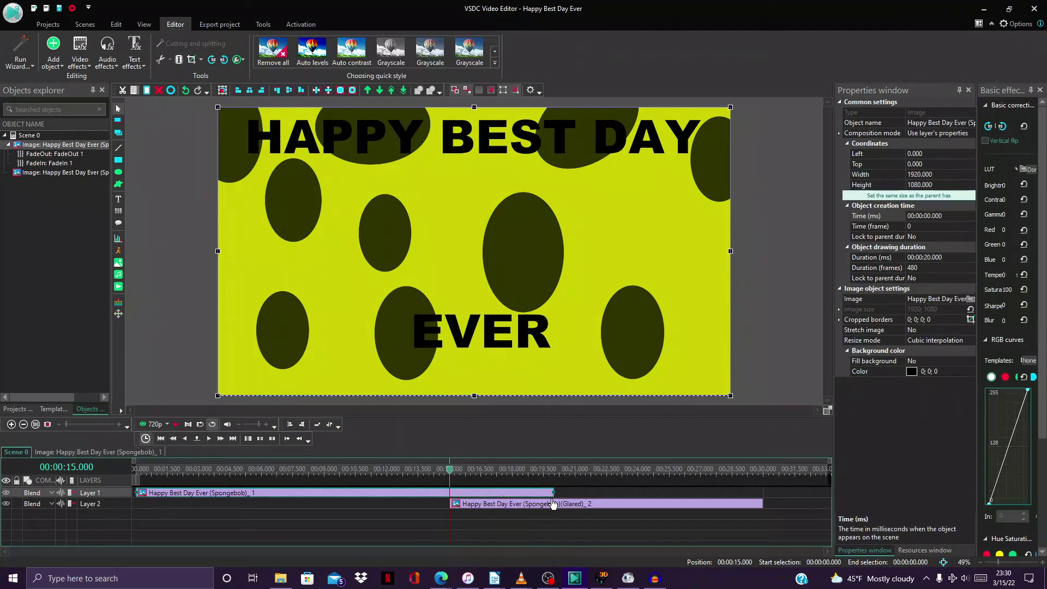
pyautogui.click(555, 506)
pyautogui.click(80, 54)
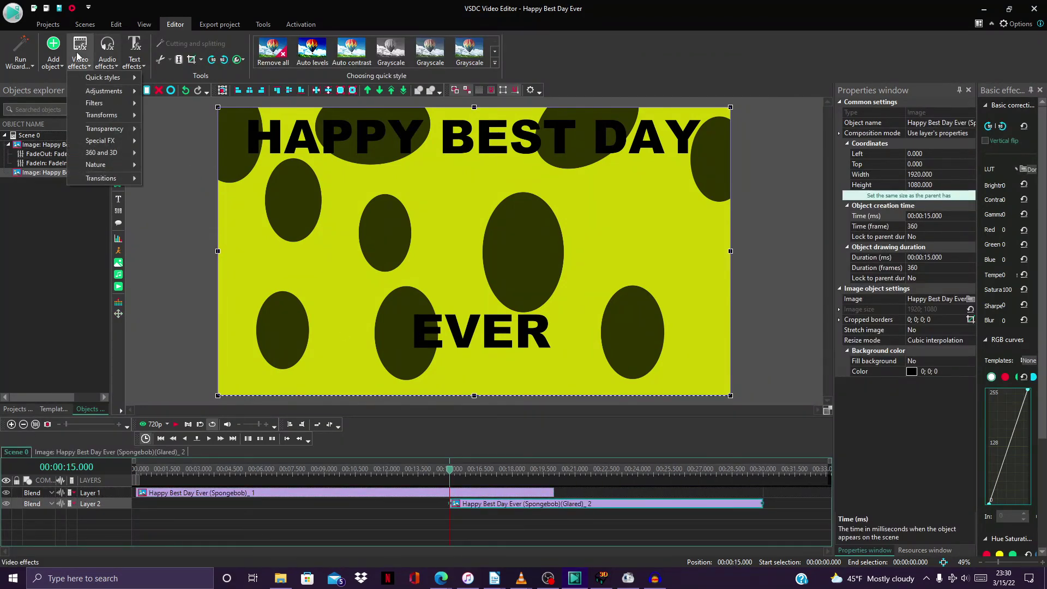
pyautogui.moveTo(109, 129)
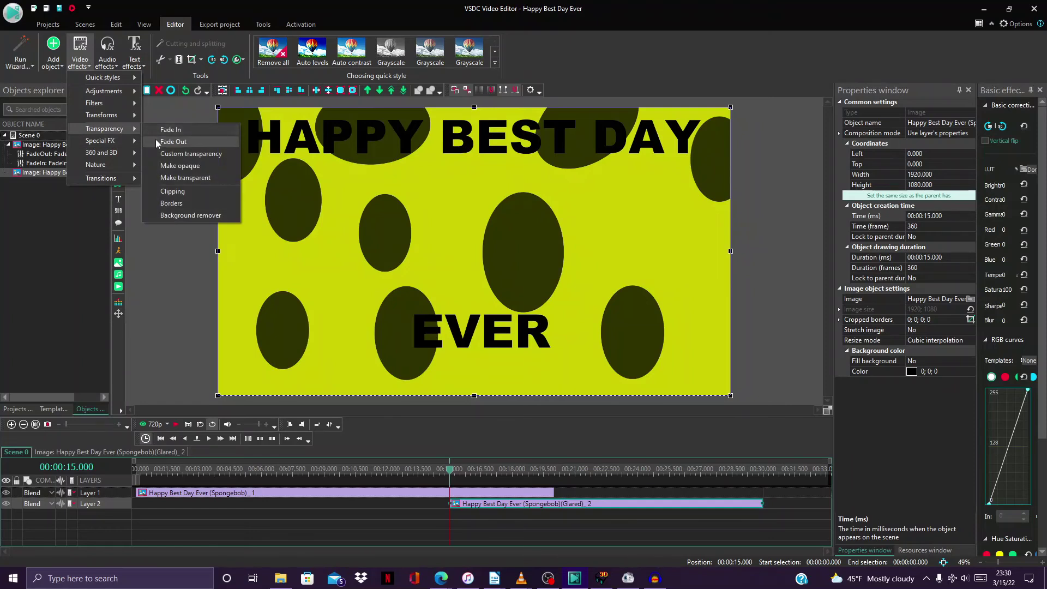
pyautogui.click(158, 142)
pyautogui.click(623, 341)
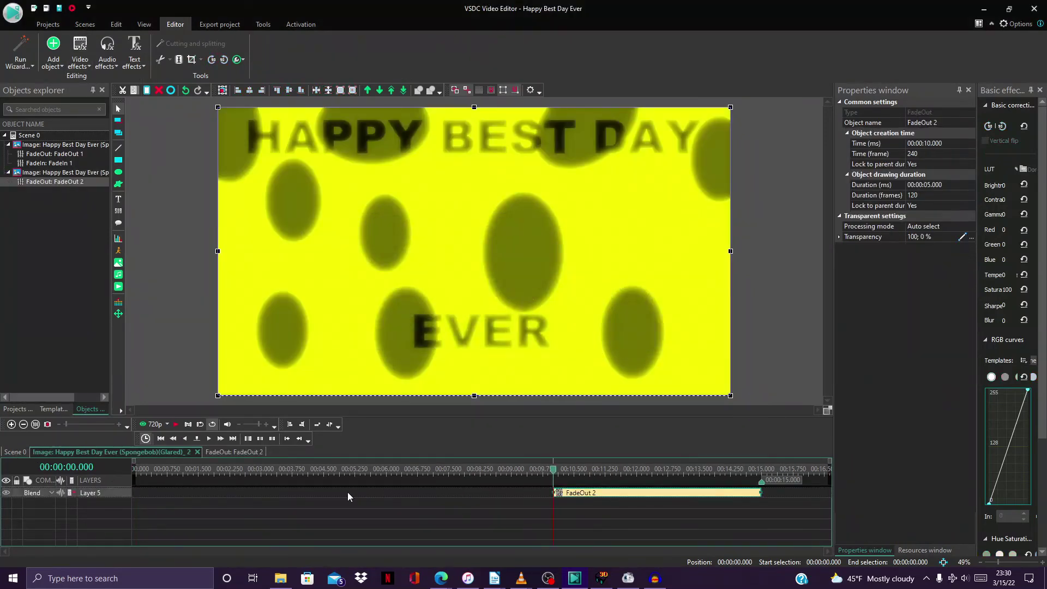
# Shorten the glared image's fade-out to 1 second and move it to start at 14 seconds, against the image's end
pyautogui.click(930, 184)
pyautogui.click(931, 188)
pyautogui.press('BackSpace')
pyautogui.write('1')
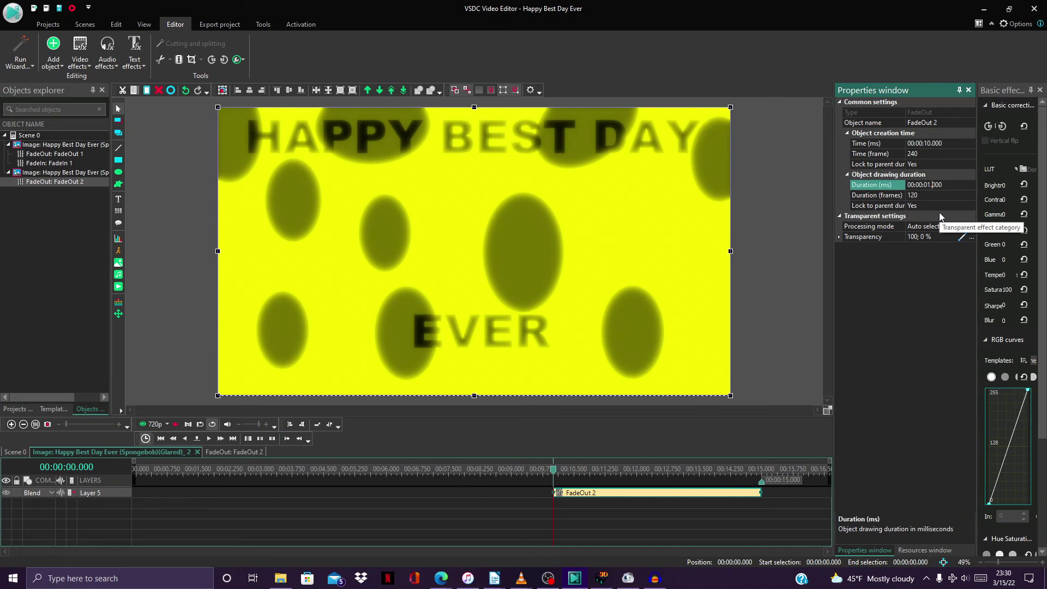
pyautogui.press('Return')
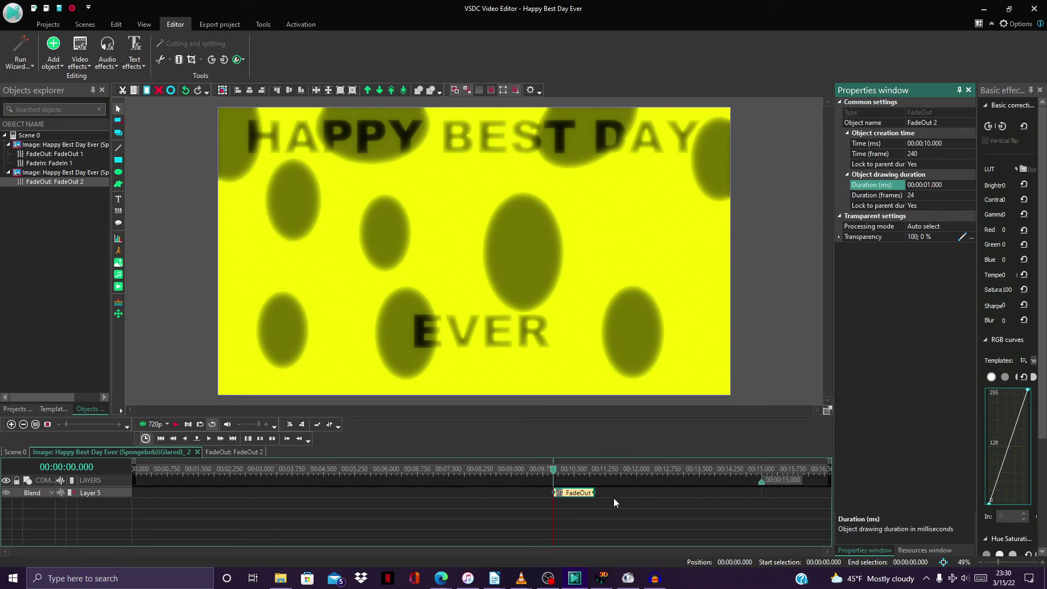
pyautogui.moveTo(570, 495); pyautogui.dragTo(738, 488)
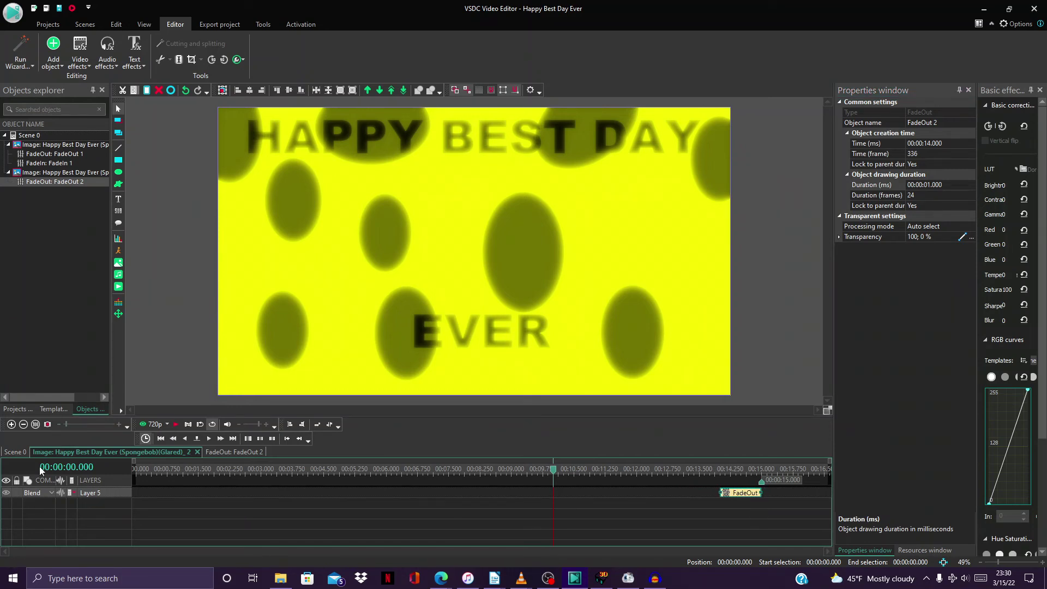
# Return to Scene 0 and place the cursor at the glared image's end, at 30 seconds
pyautogui.click(15, 452)
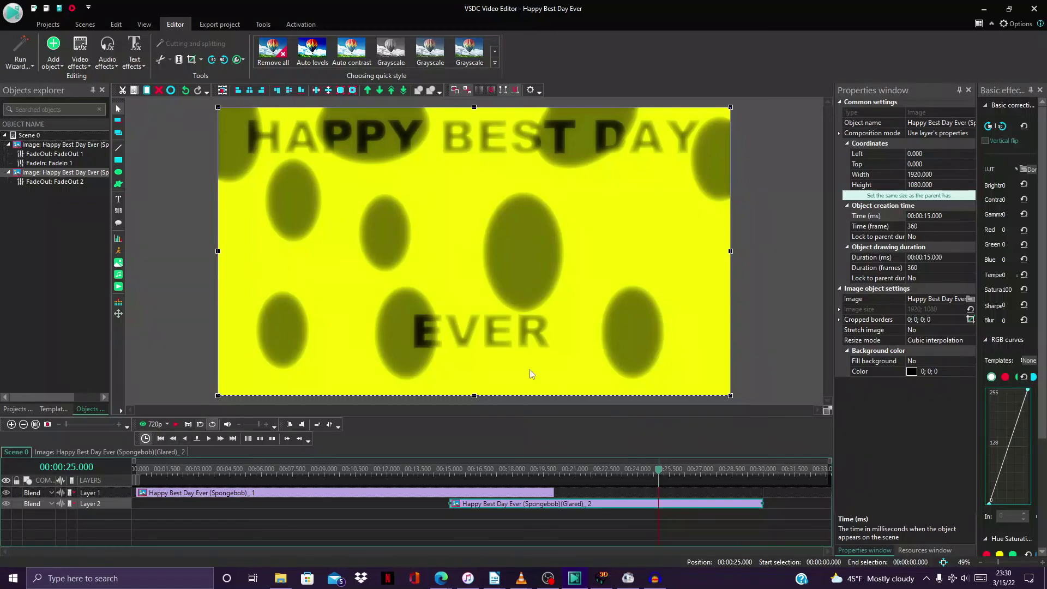
pyautogui.click(761, 472)
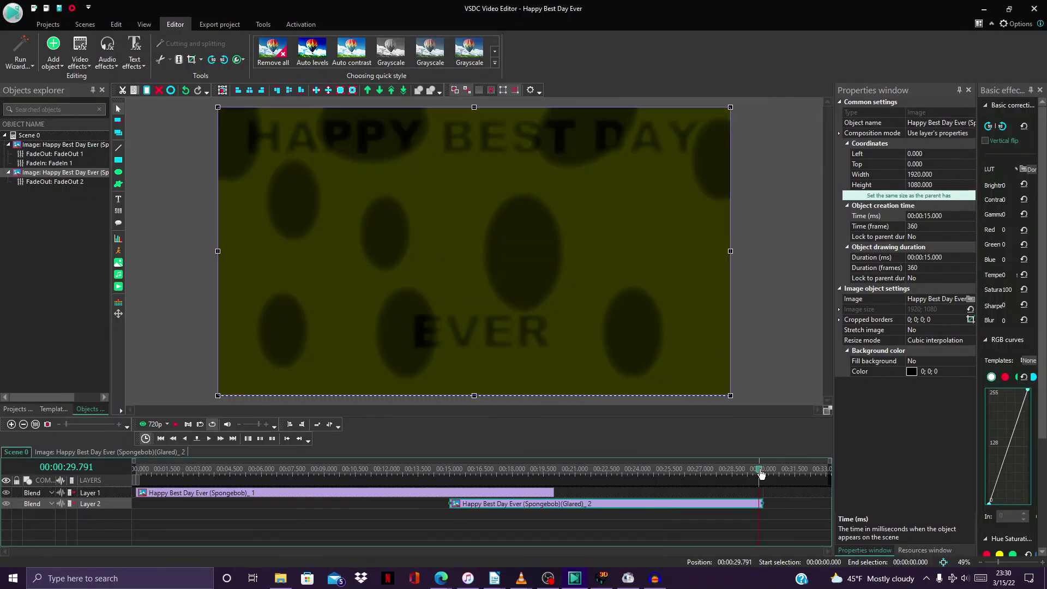
pyautogui.moveTo(762, 472); pyautogui.dragTo(765, 476)
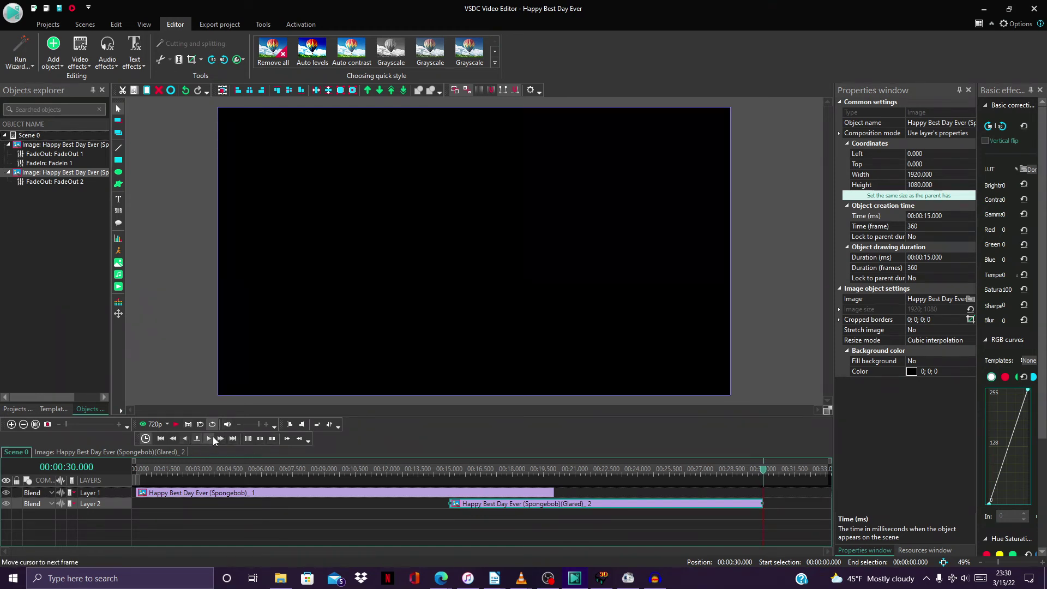
# Prepare the project export to AVI and name the output file Happy Best Day Ever (Spongebob).avi
pyautogui.click(206, 25)
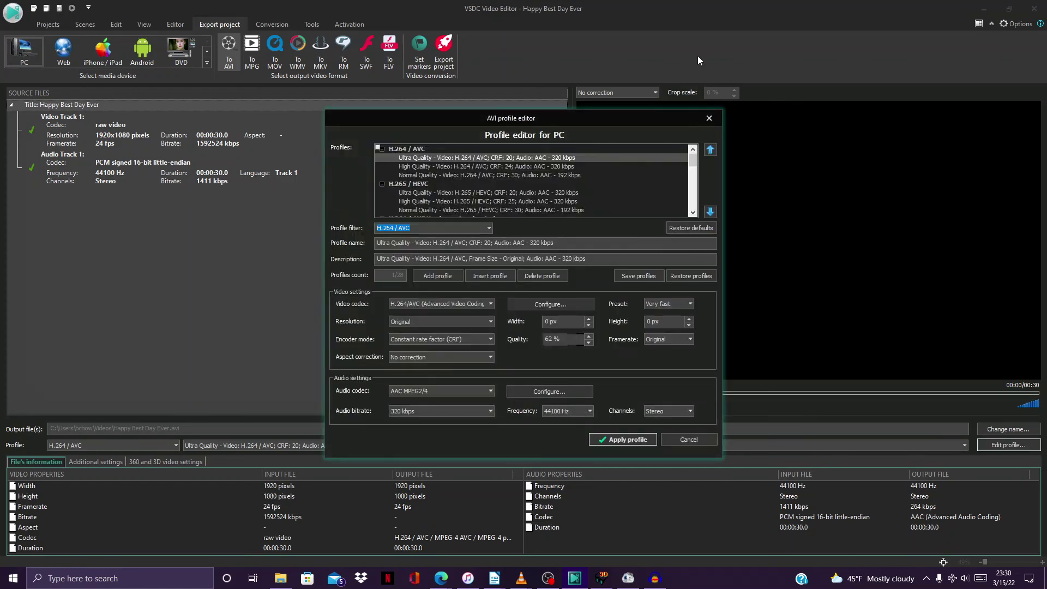
pyautogui.click(710, 117)
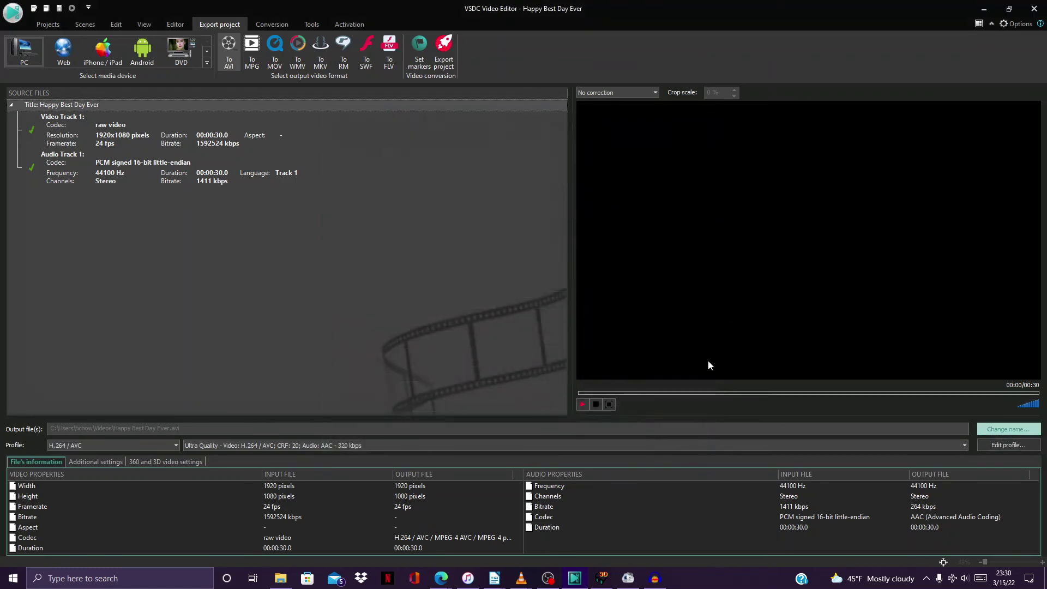
pyautogui.scroll(5, 38, 134)
pyautogui.click(140, 238)
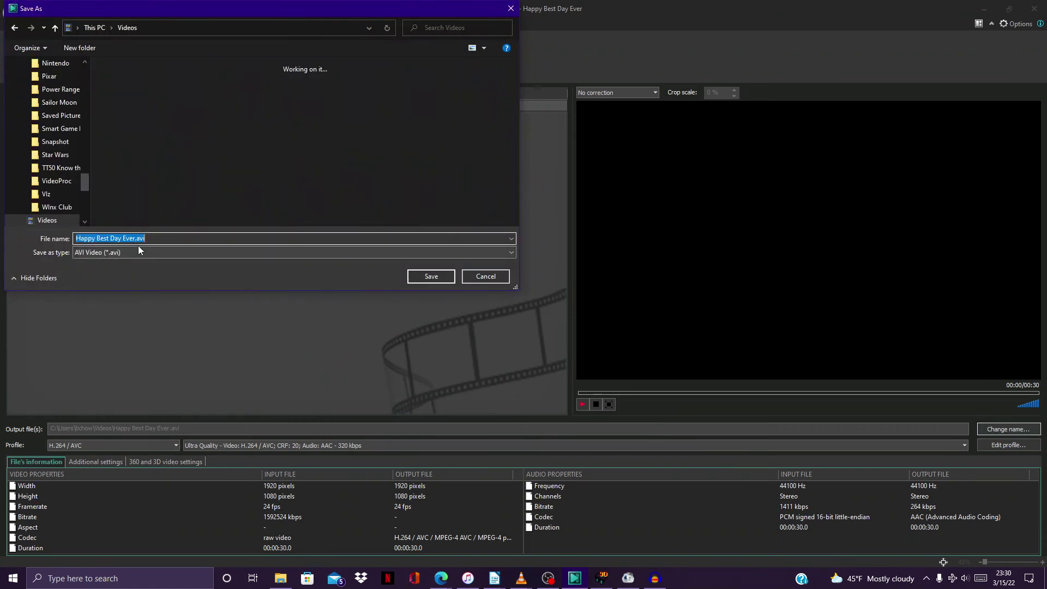
pyautogui.click(136, 238)
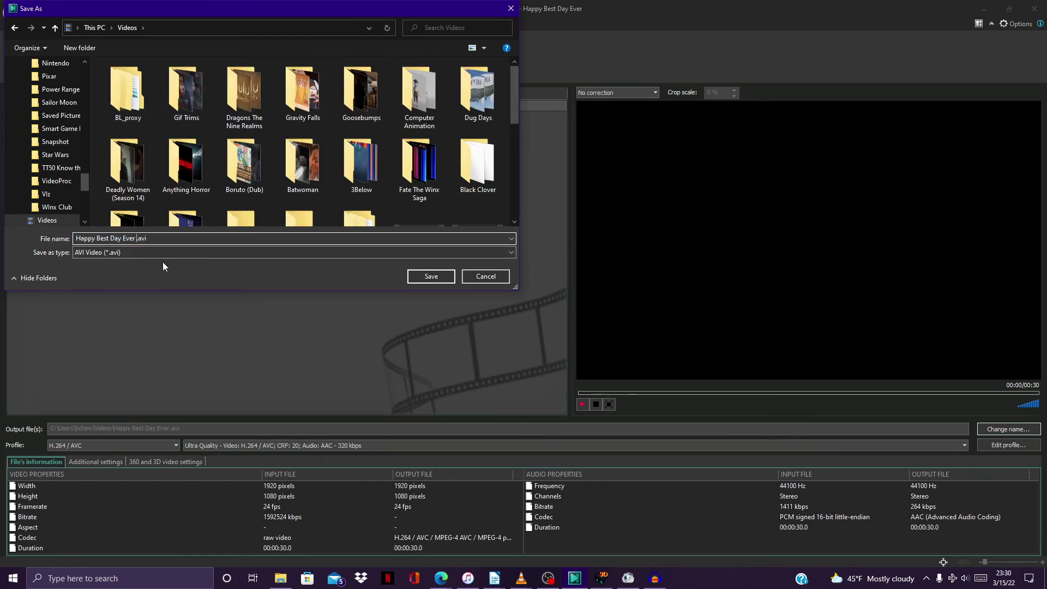
pyautogui.write('(Spongebob')
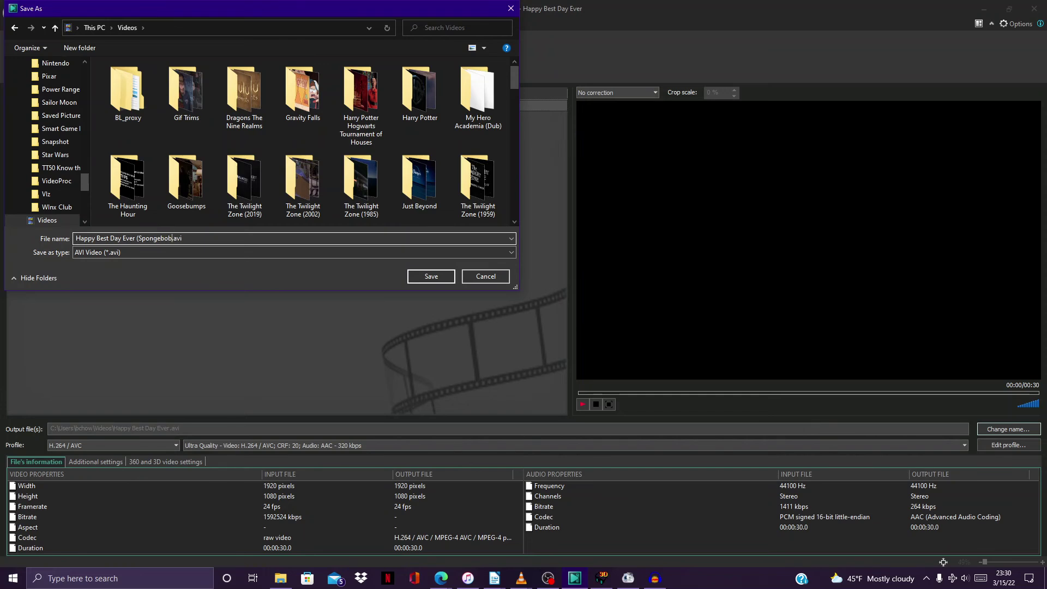
pyautogui.write(')')
pyautogui.press('Return')
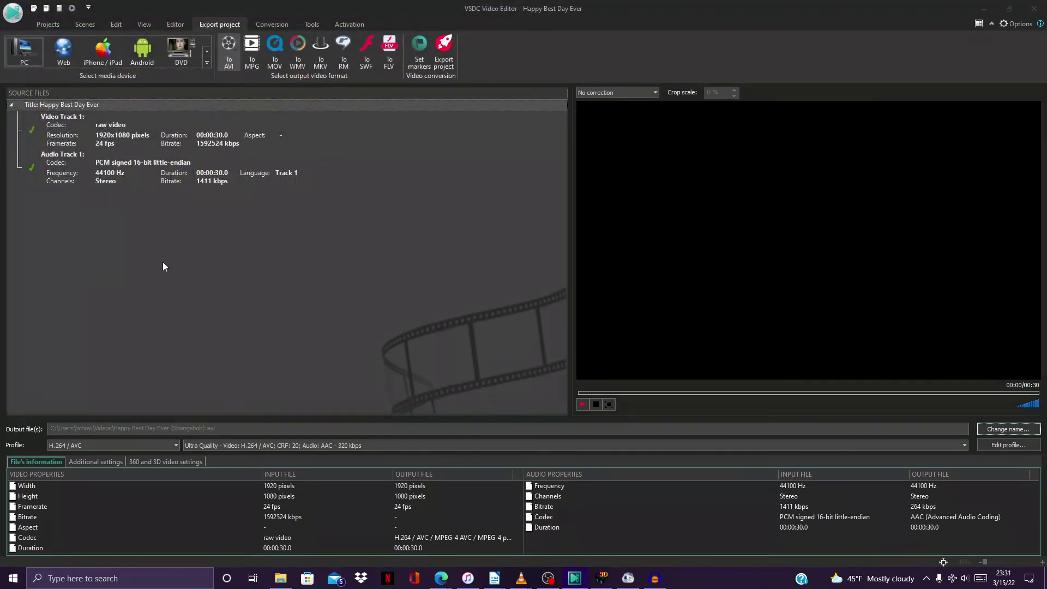
# Export the project to the AVI file and close the editor without saving the project
pyautogui.click(444, 52)
pyautogui.click(572, 424)
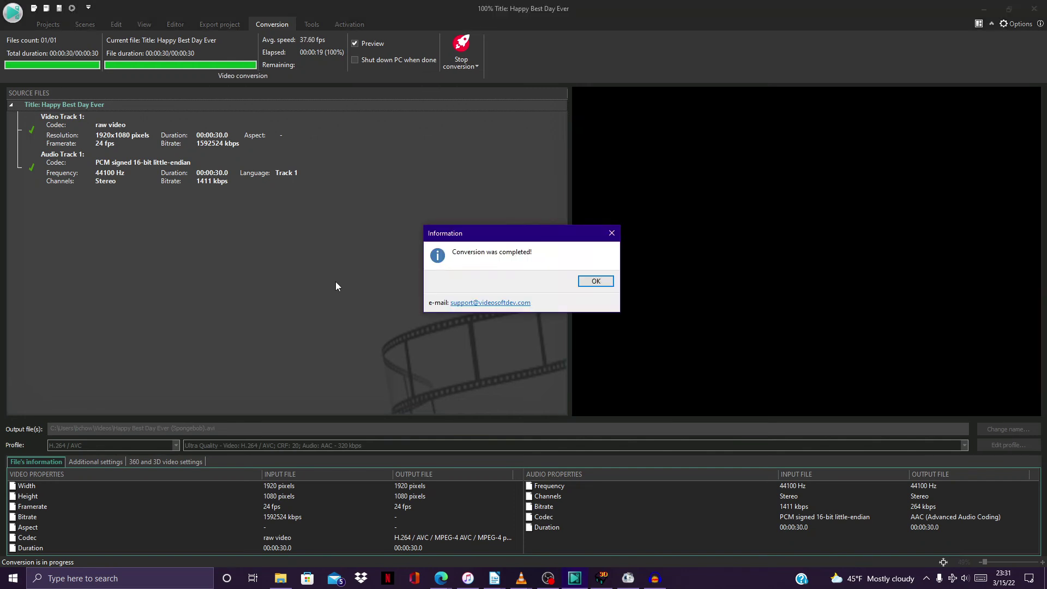
pyautogui.click(595, 280)
pyautogui.click(1034, 9)
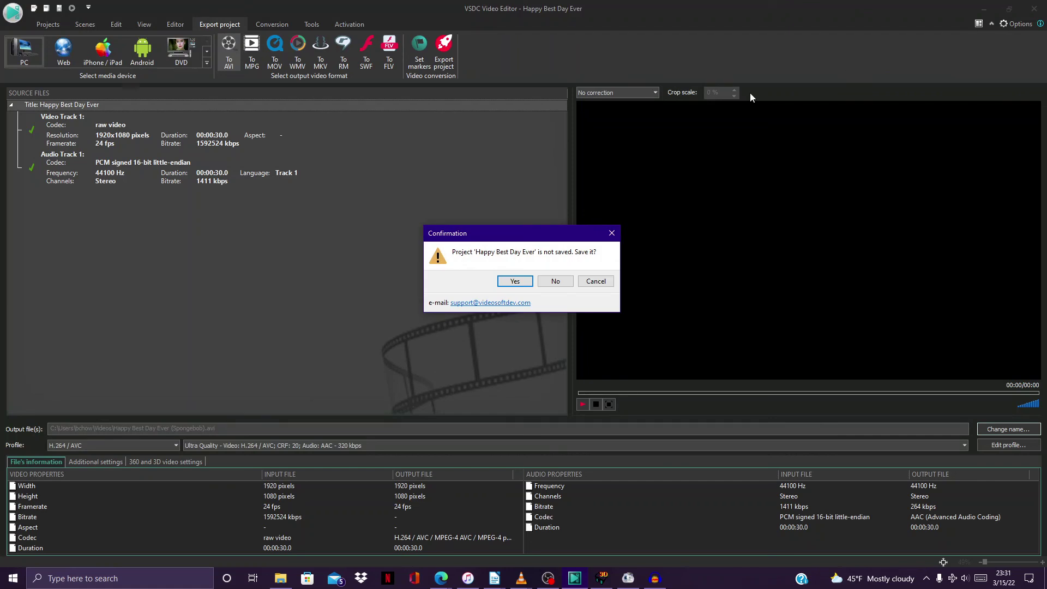
pyautogui.click(555, 281)
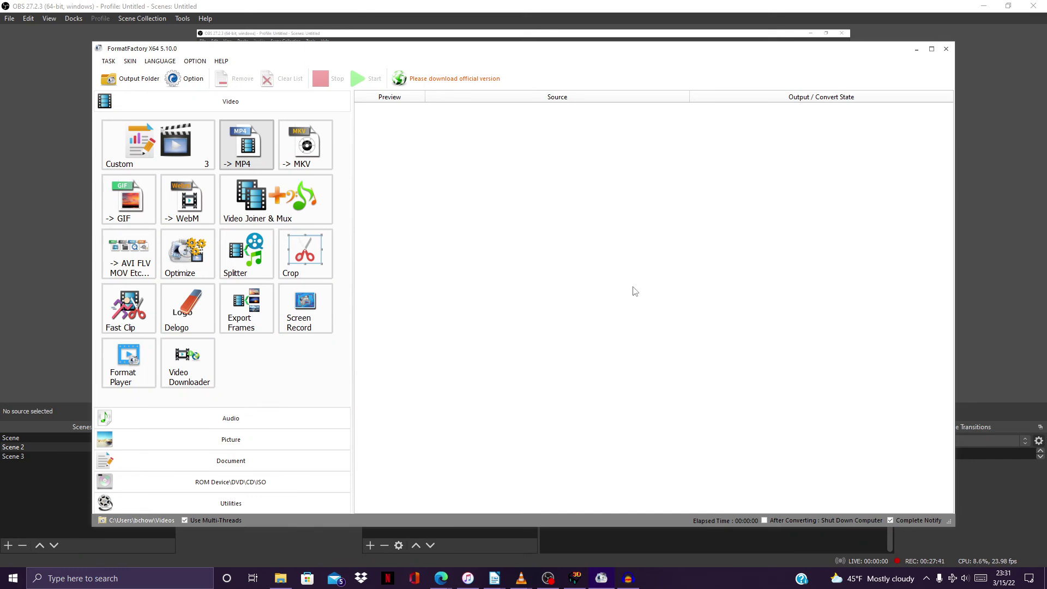
# Add Happy Best Day Ever (Spongebob).avi from the Videos folder to an MP4 conversion in FormatFactory
pyautogui.click(501, 260)
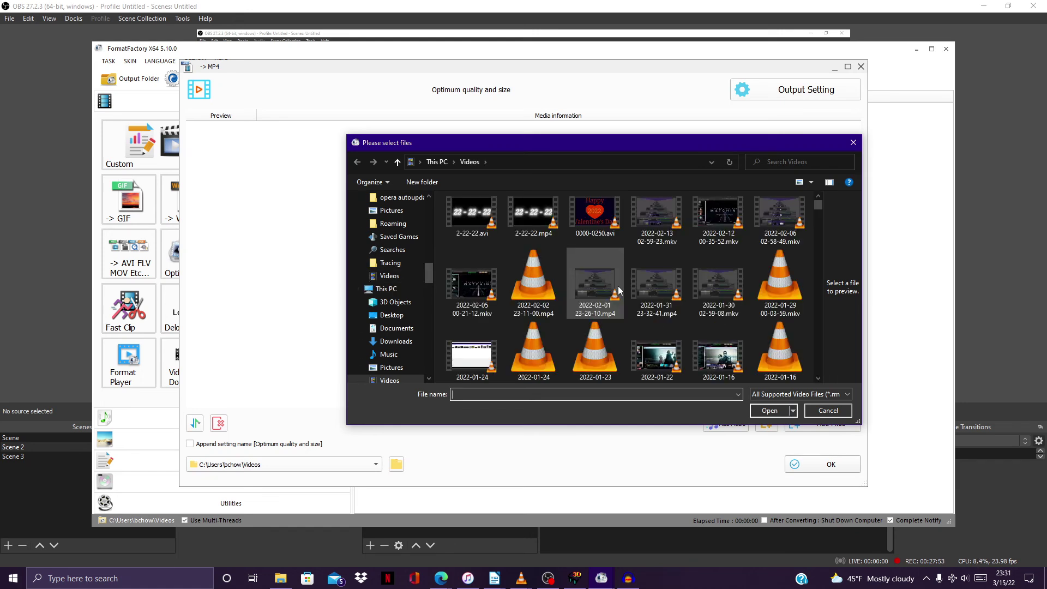
pyautogui.scroll(-2, 751, 281)
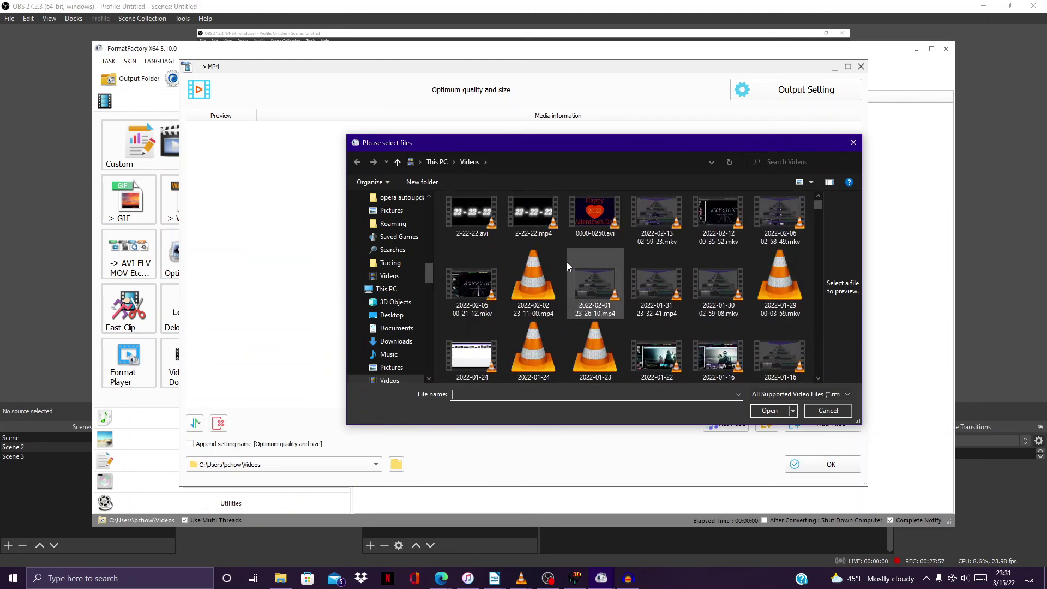
pyautogui.scroll(-1, 568, 264)
pyautogui.scroll(3, 567, 261)
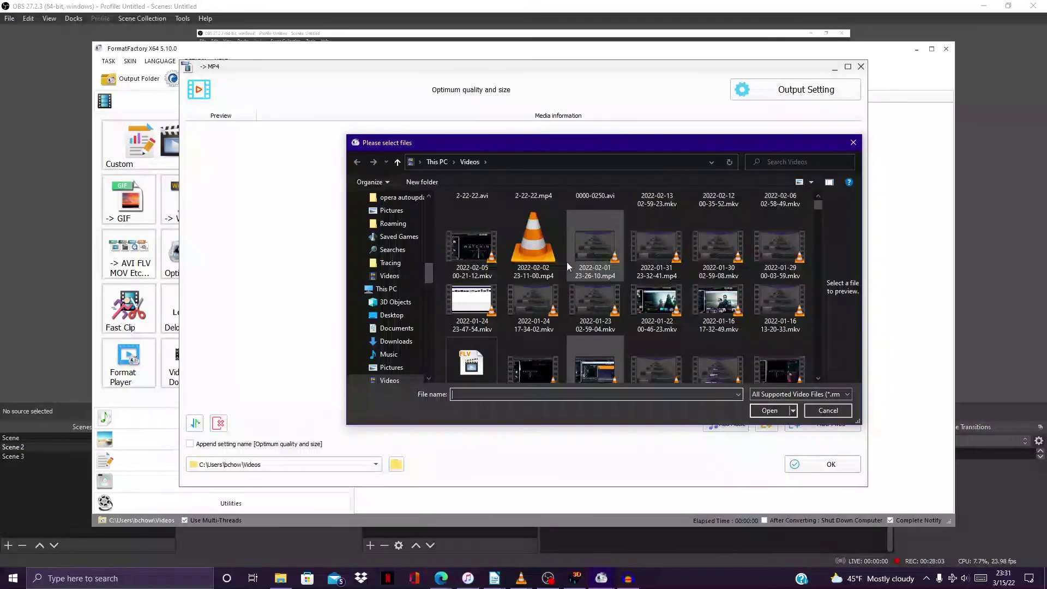
pyautogui.scroll(-10, 633, 284)
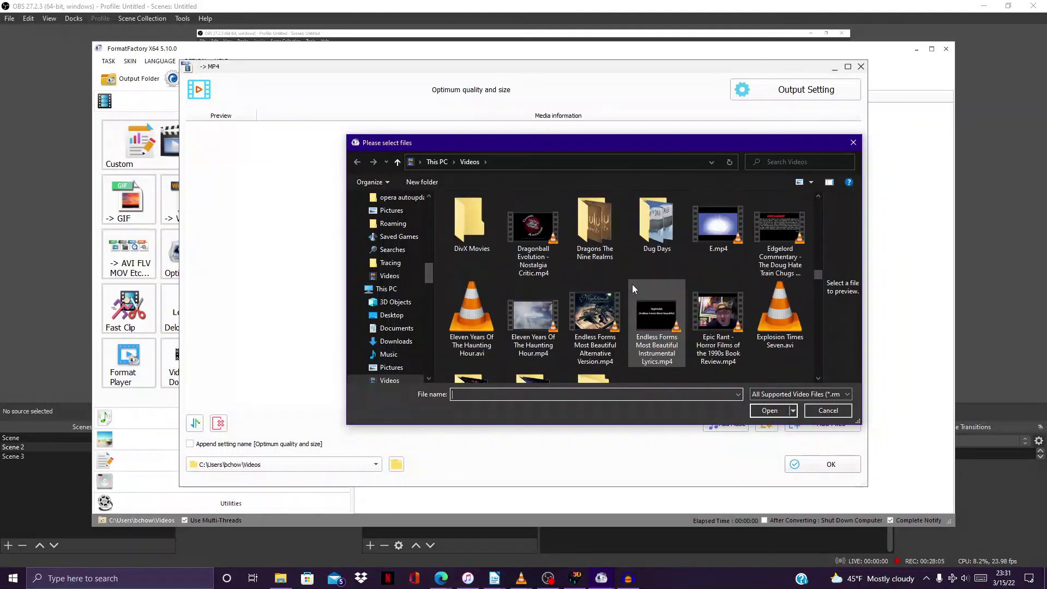
pyautogui.scroll(-5, 633, 284)
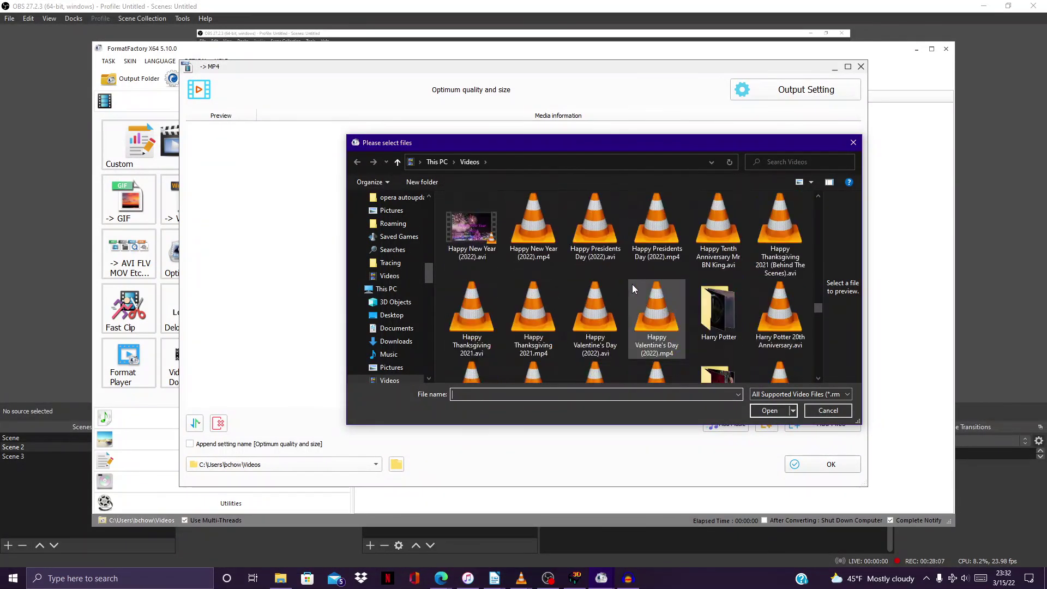
pyautogui.scroll(3, 632, 289)
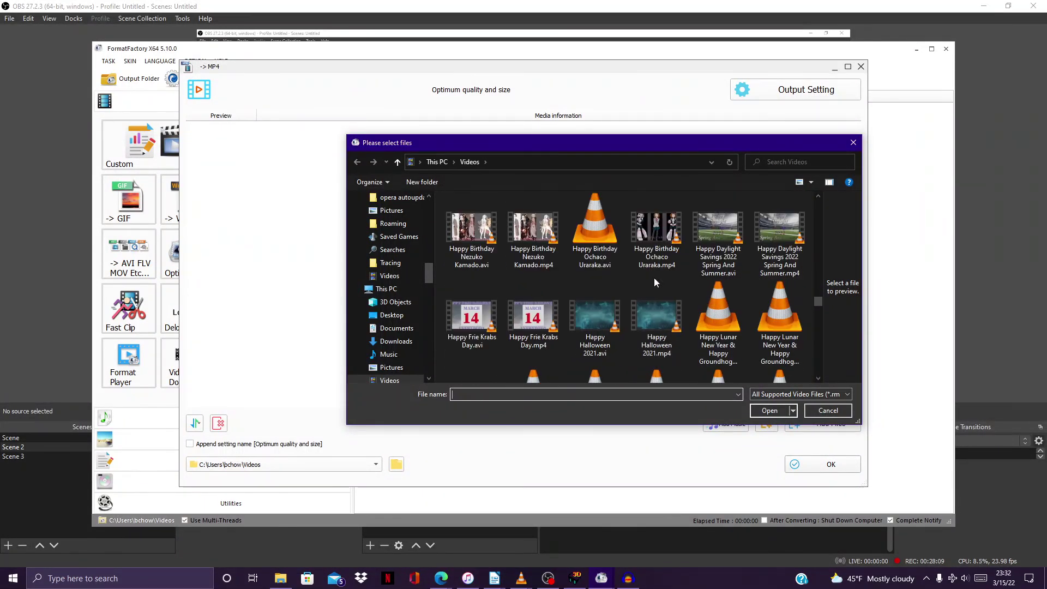
pyautogui.scroll(3, 601, 254)
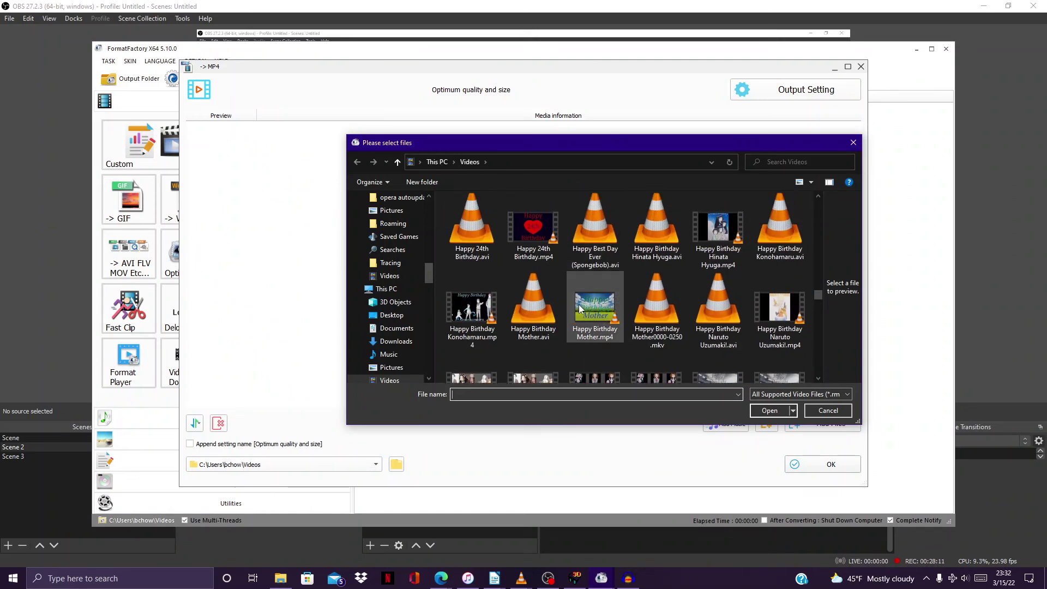
pyautogui.click(587, 228)
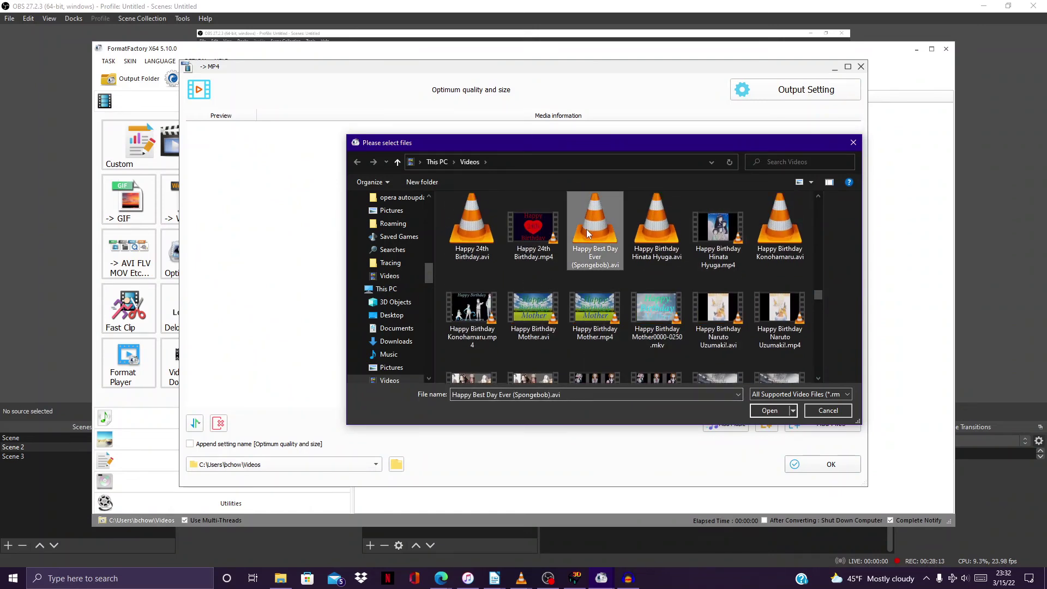
pyautogui.click(768, 411)
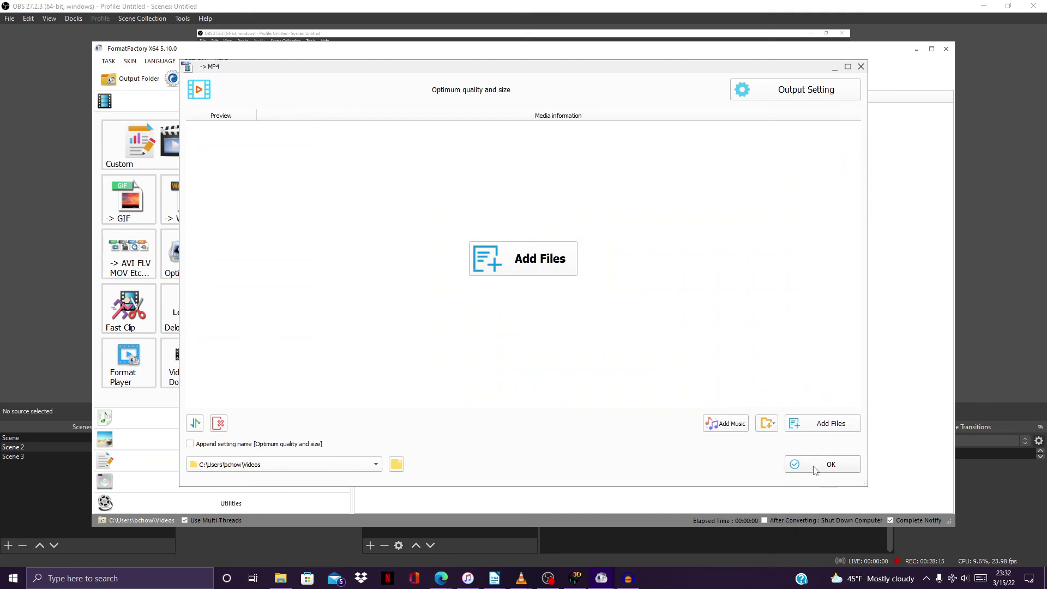
# Queue the MP4 task for the added video, run the conversion and close the converter
pyautogui.click(824, 465)
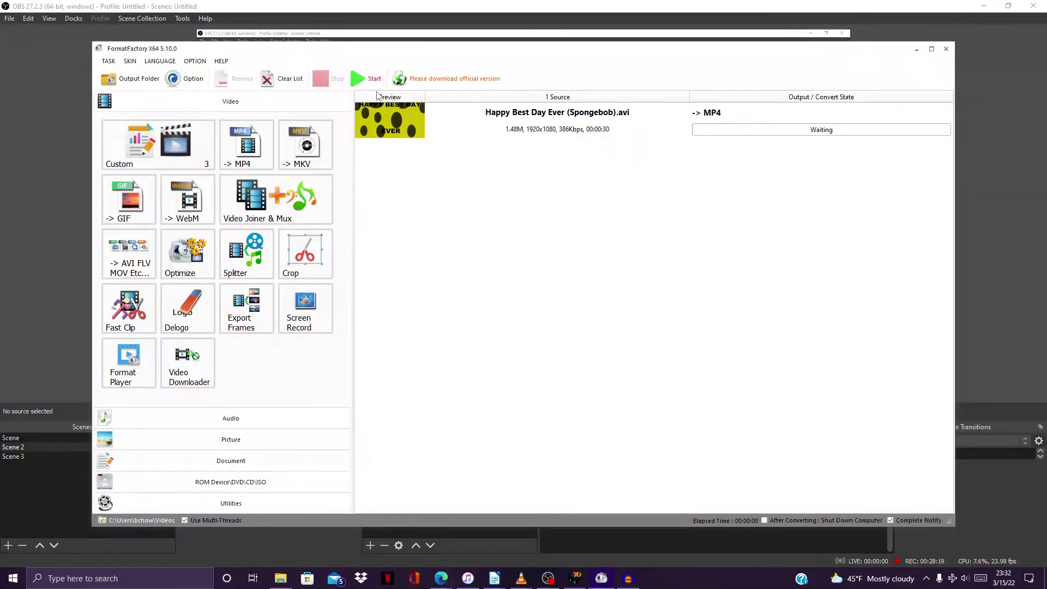
pyautogui.click(367, 78)
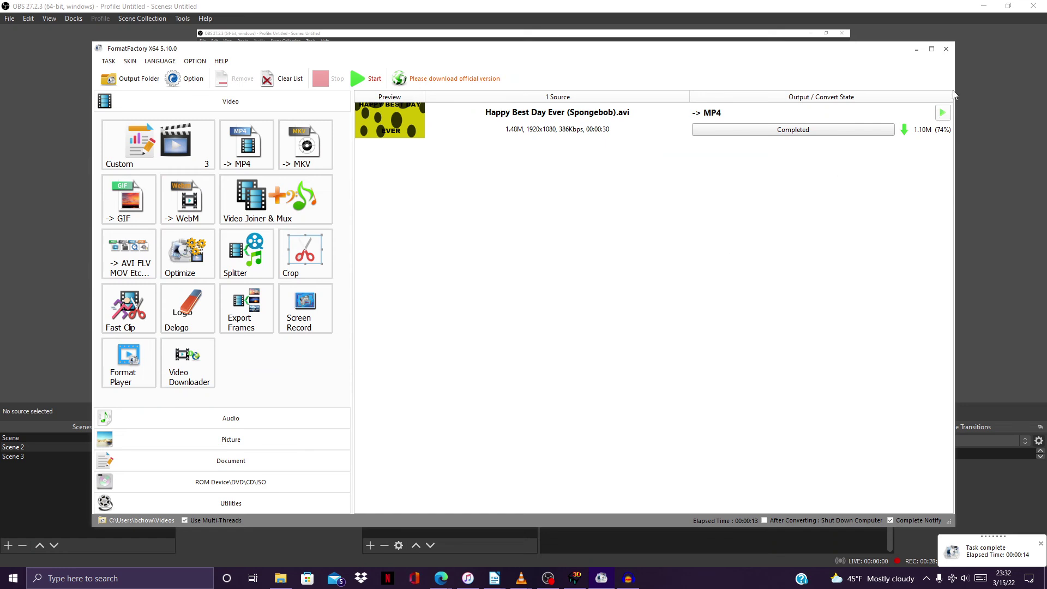
pyautogui.click(946, 49)
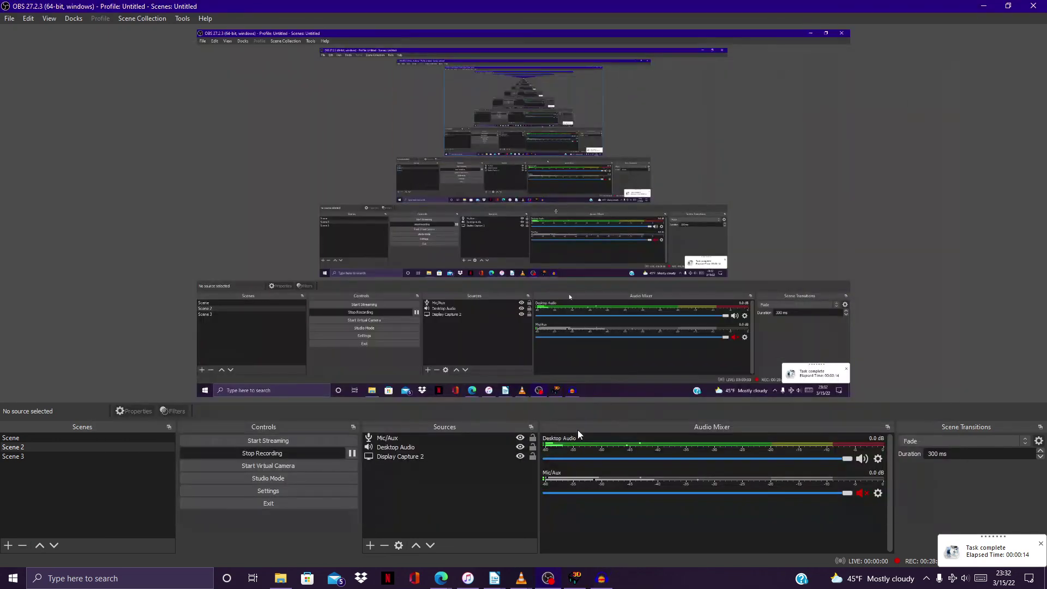
# Switch to StereoPhoto Maker and open the back-view SpongeBob image from the Artwork folder as both left and right images
pyautogui.click(577, 579)
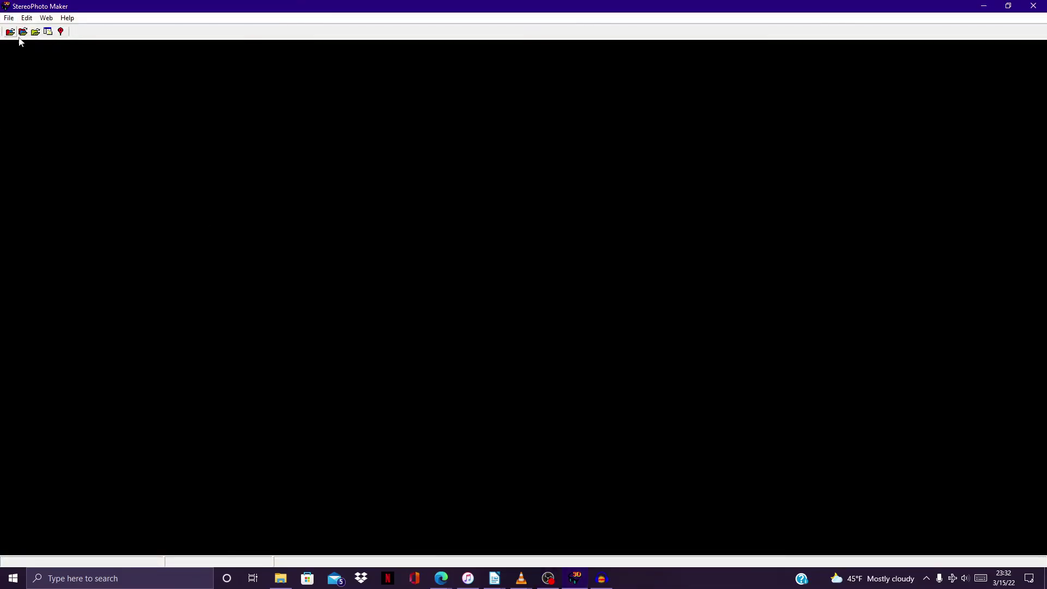
pyautogui.click(23, 31)
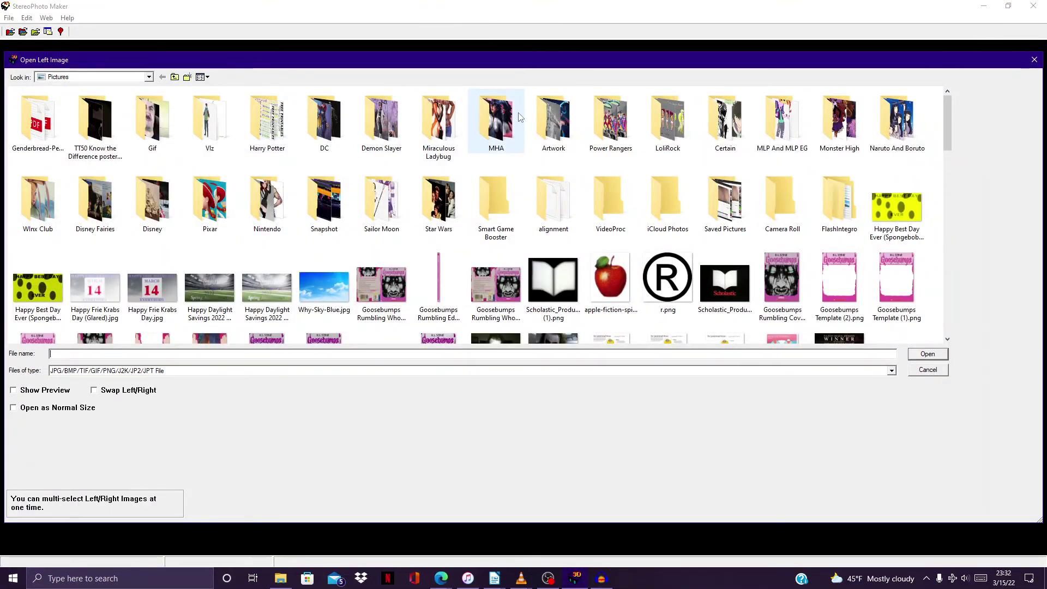
pyautogui.doubleClick(565, 143)
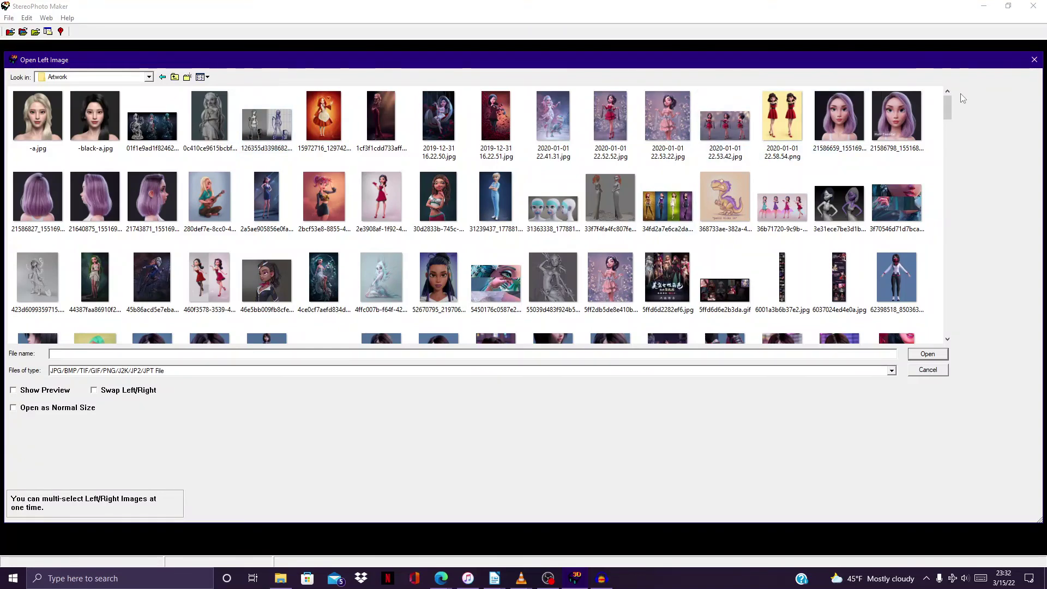
pyautogui.moveTo(950, 107)
pyautogui.mouseDown()
pyautogui.moveTo(976, 235)
pyautogui.moveTo(964, 343)
pyautogui.moveTo(975, 248)
pyautogui.moveTo(950, 167)
pyautogui.moveTo(947, 97)
pyautogui.mouseUp()
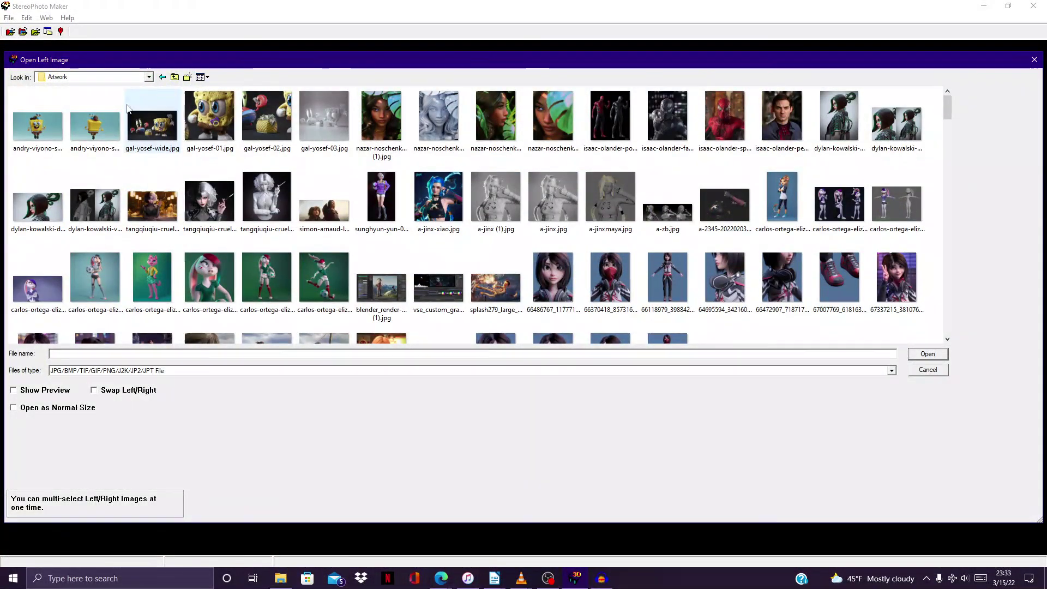
pyautogui.click(95, 126)
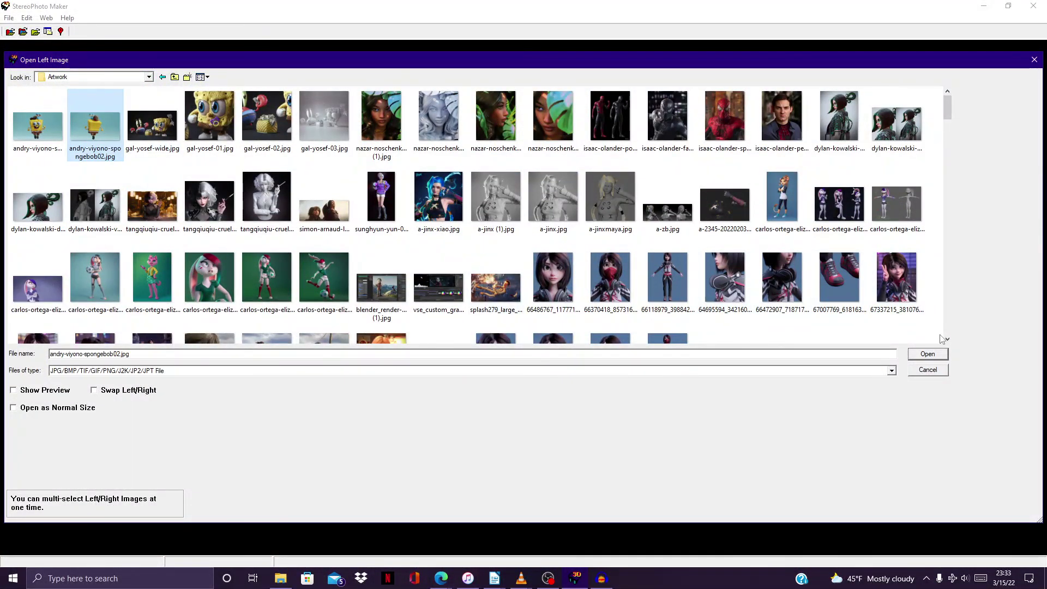
pyautogui.click(938, 355)
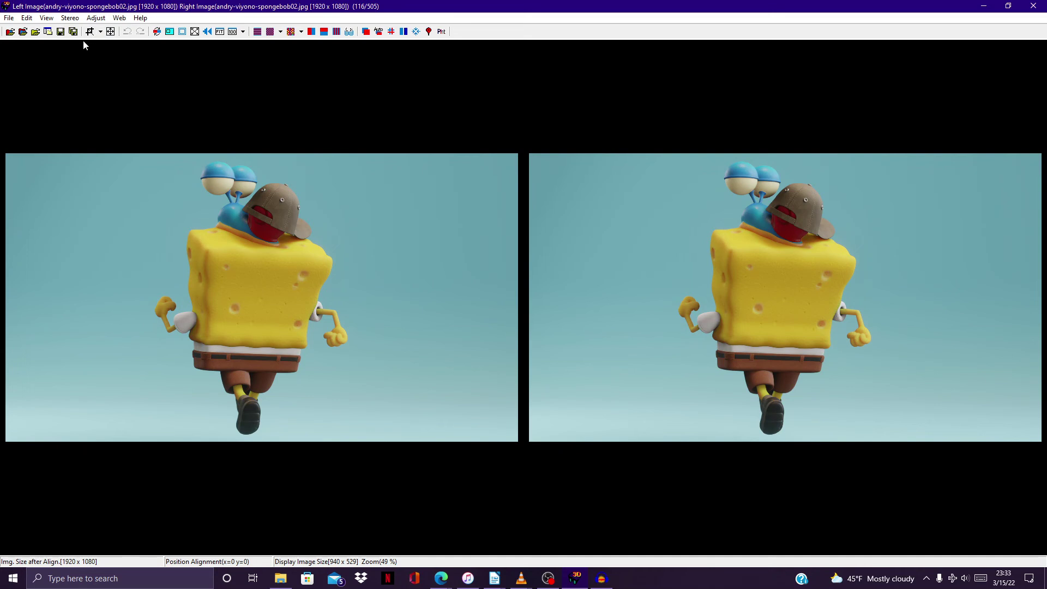
# Apply Easy Adjustment barrel distortion of 50.0 to the left image and 90.0 to the right image
pyautogui.click(94, 18)
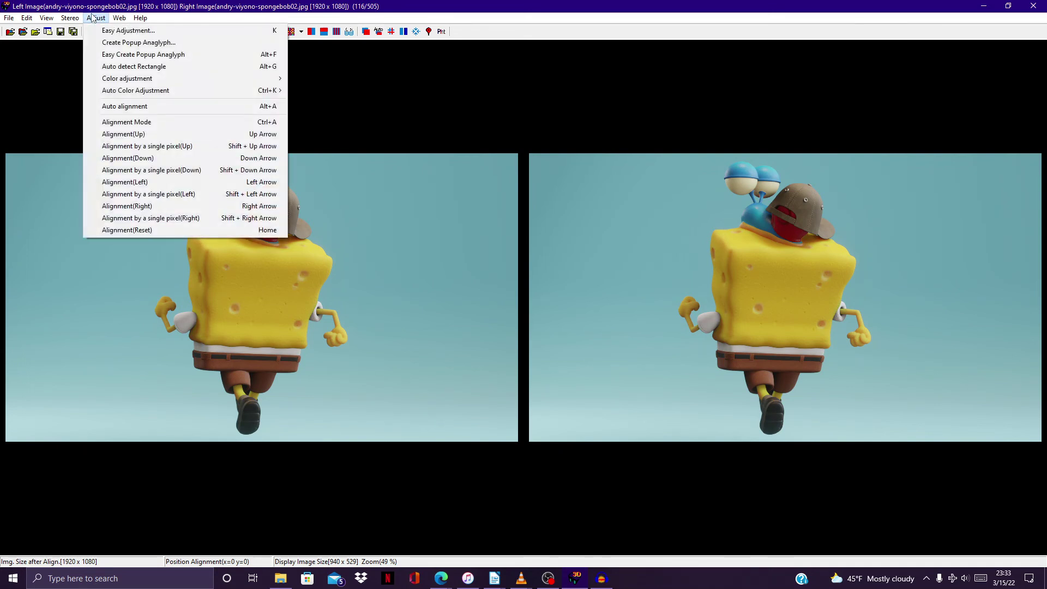
pyautogui.click(82, 30)
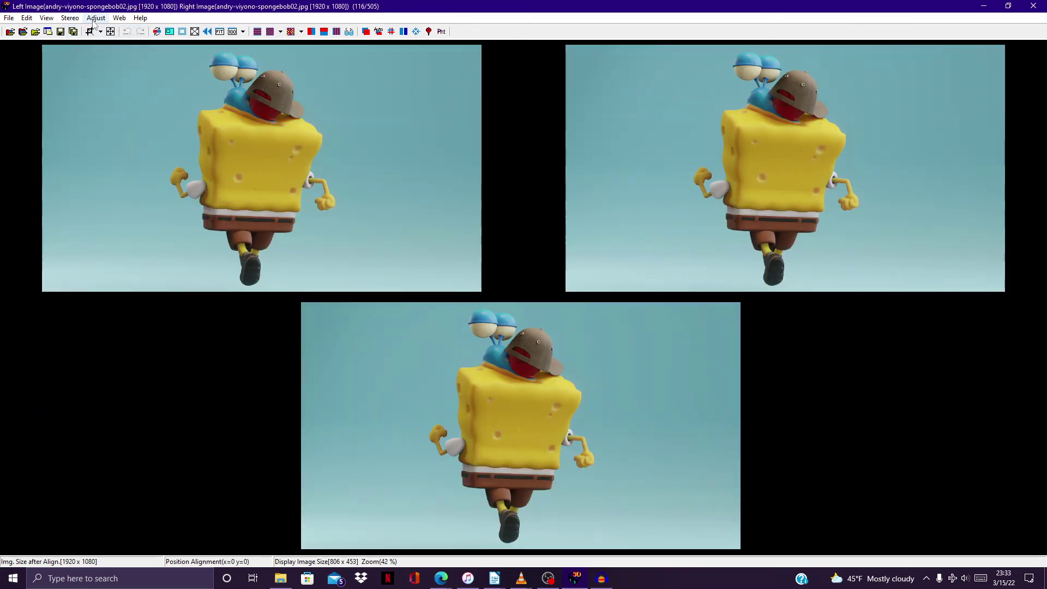
pyautogui.hotkey('alt', 'e')
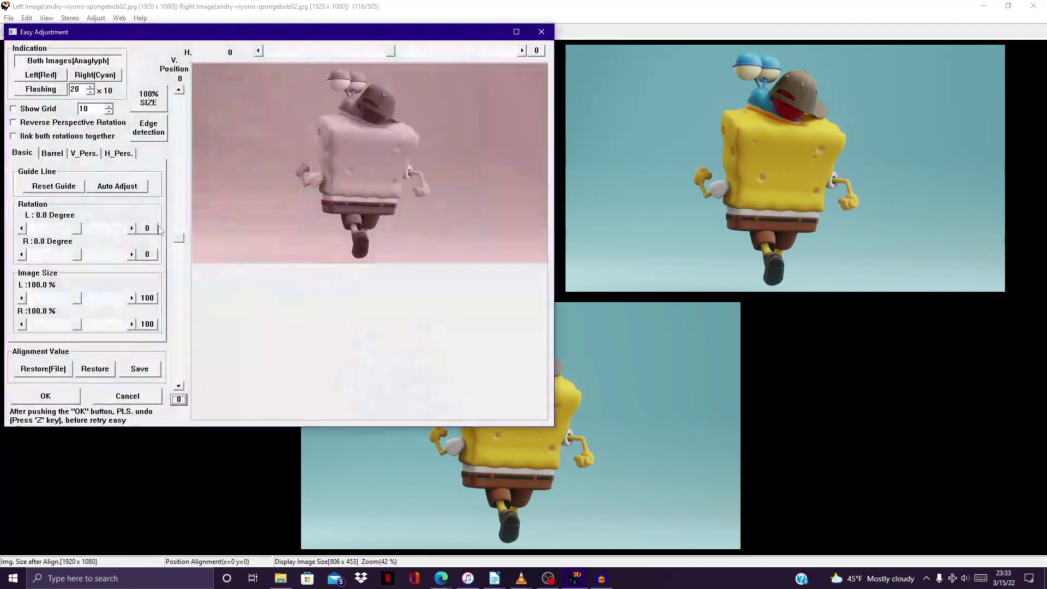
pyautogui.click(90, 251)
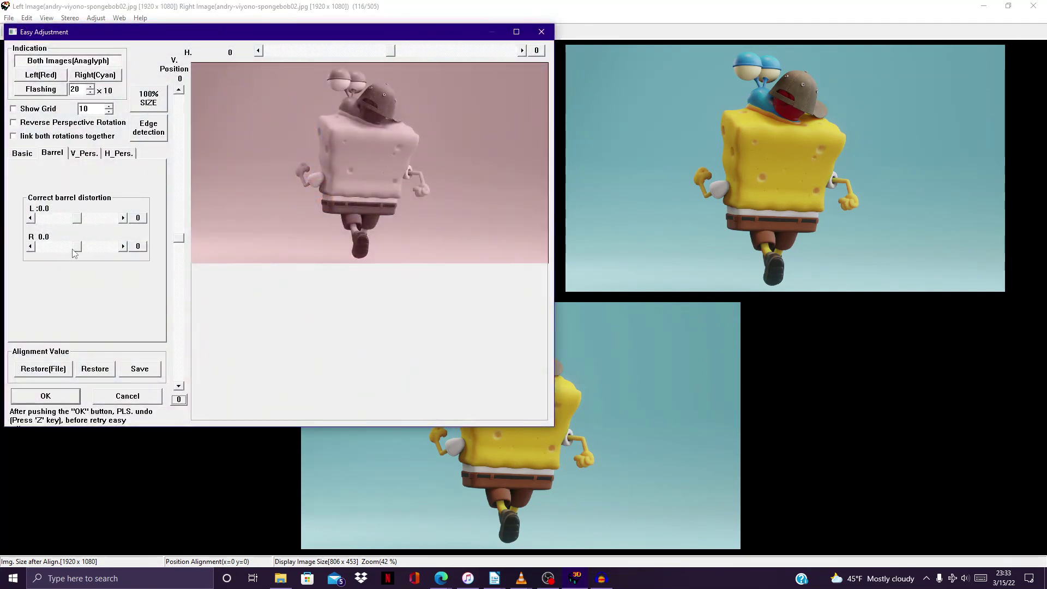
pyautogui.click(113, 247)
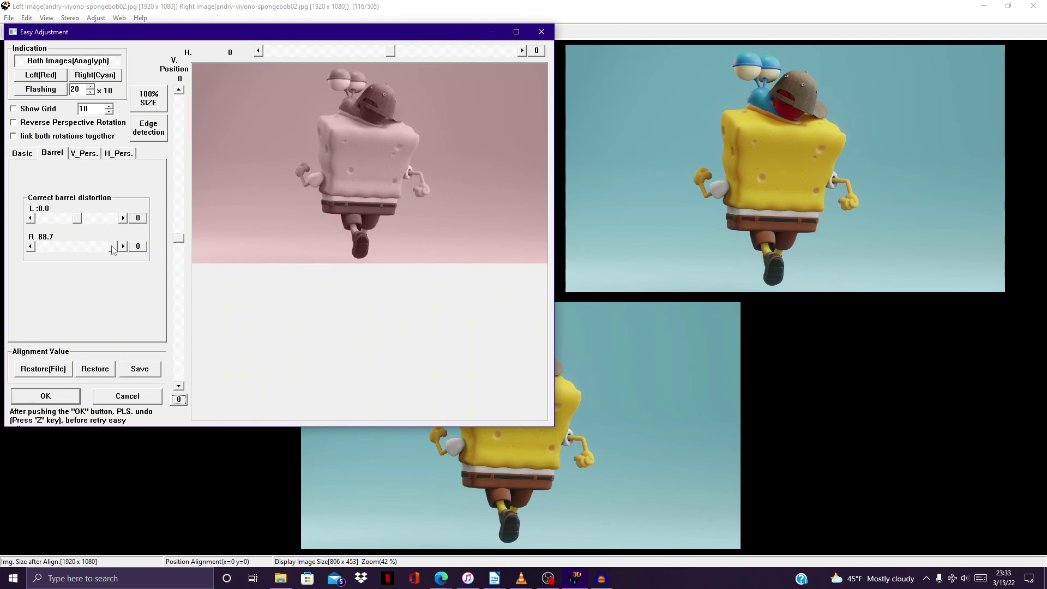
pyautogui.moveTo(76, 219); pyautogui.dragTo(99, 223)
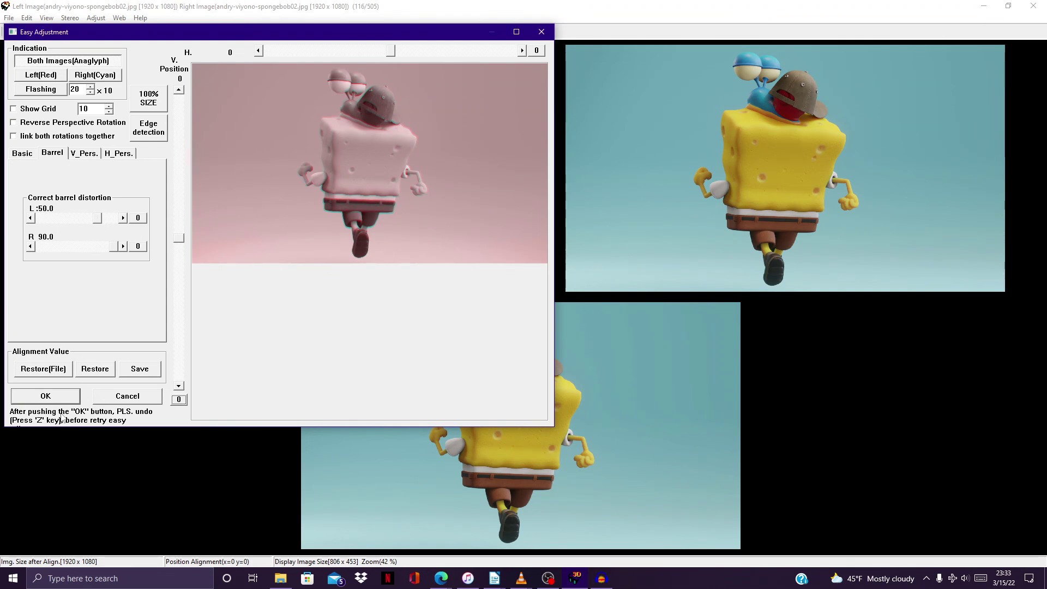
pyautogui.click(65, 397)
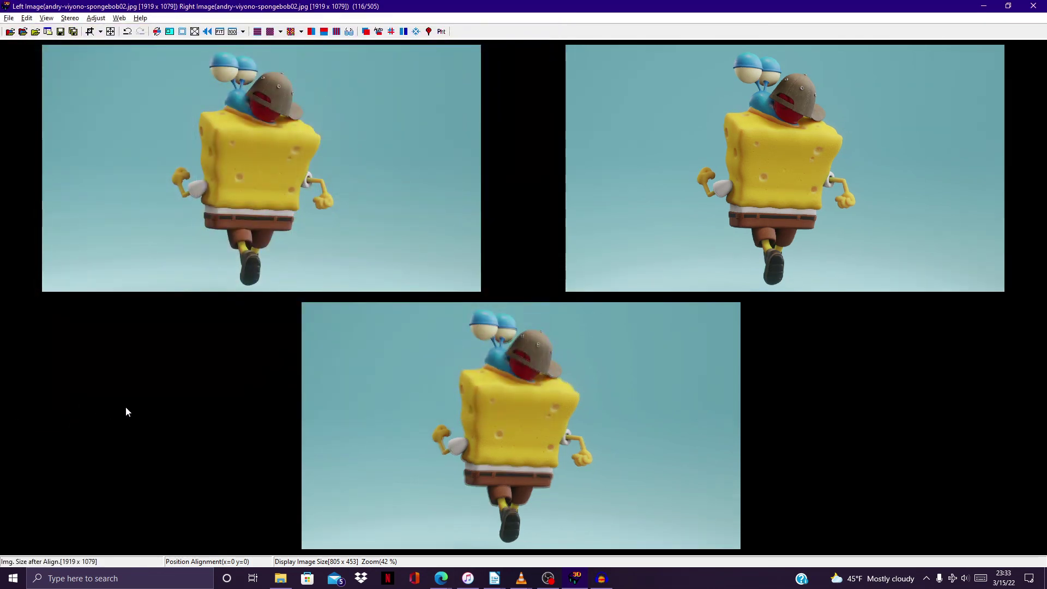
# Save the adjusted back-view SpongeBob pair as HNI_1226.mpo in the 100NIN03 folder
pyautogui.hotkey('ctrl', 's')
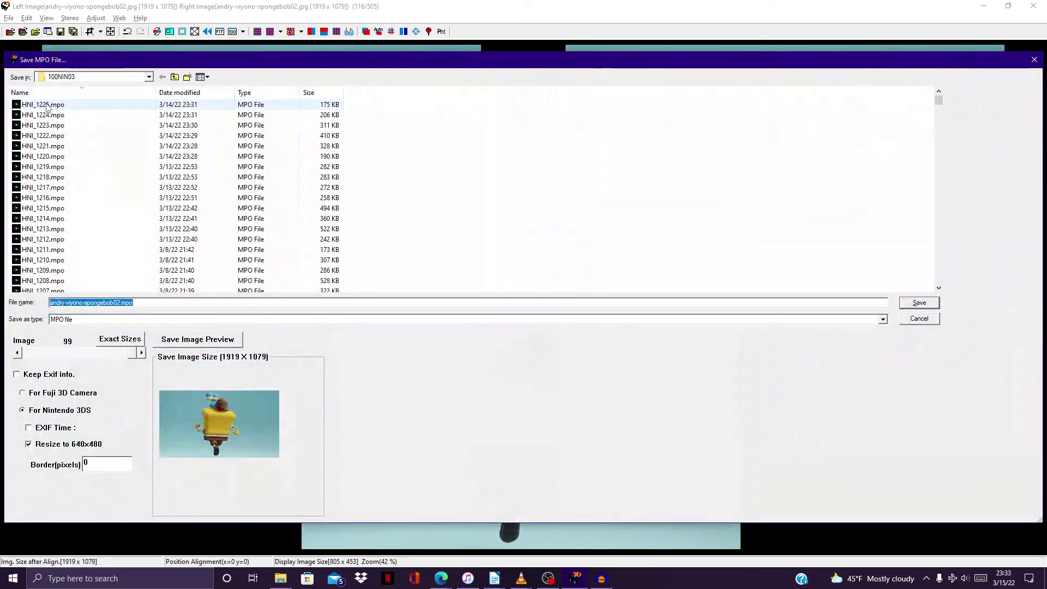
pyautogui.click(47, 107)
pyautogui.click(77, 302)
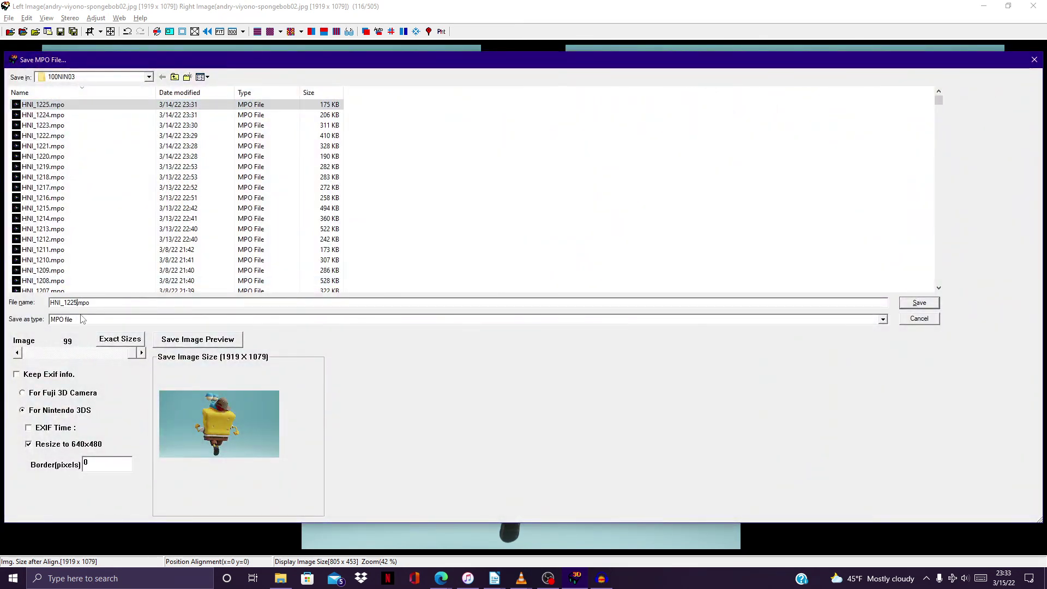
pyautogui.press('Return')
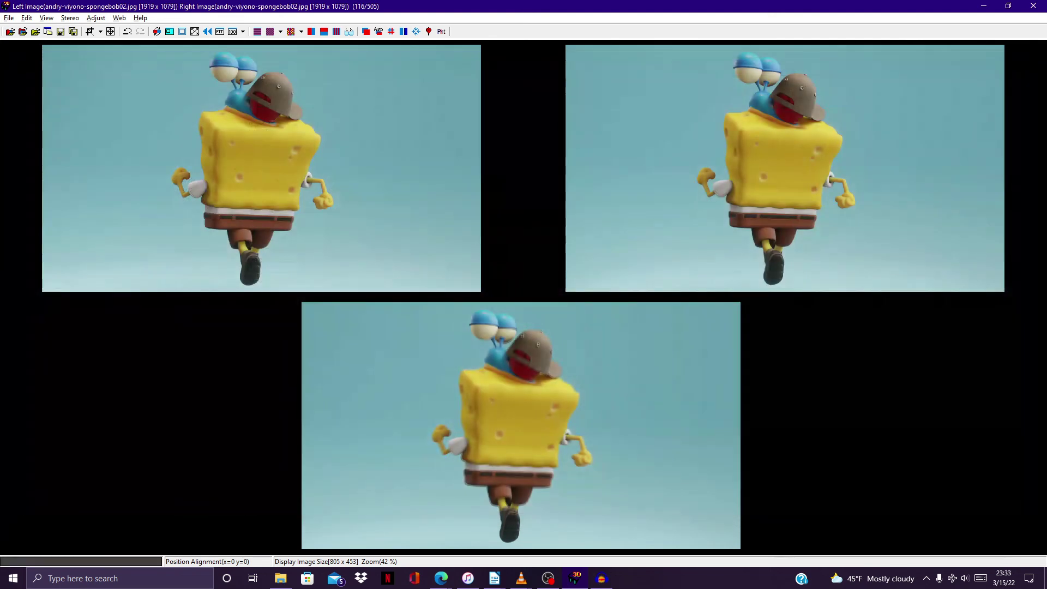
# Open the front-view SpongeBob image from the Artwork folder as both the left and right images
pyautogui.click(23, 32)
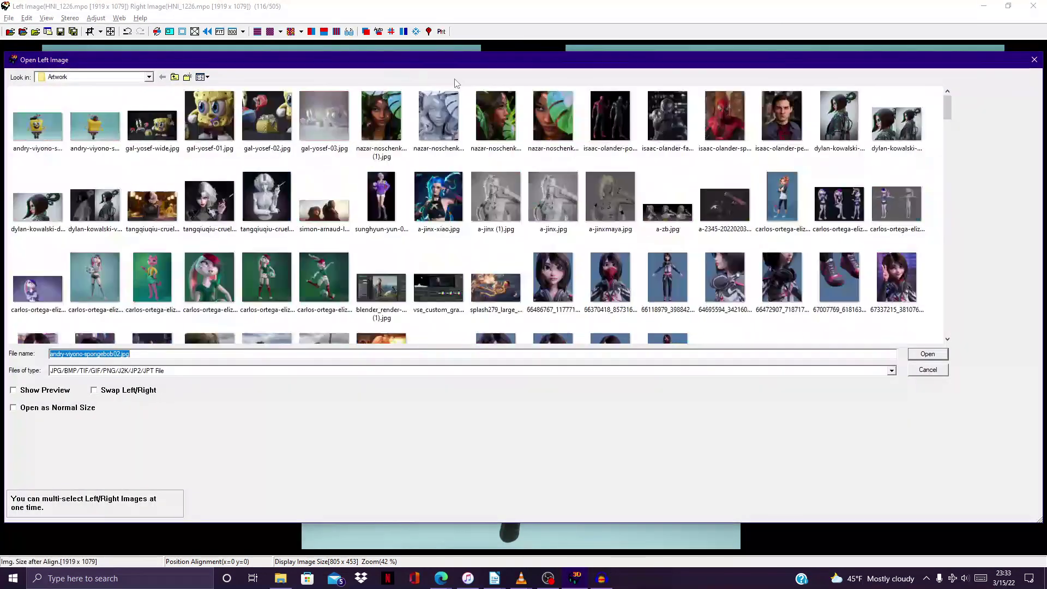
pyautogui.click(24, 135)
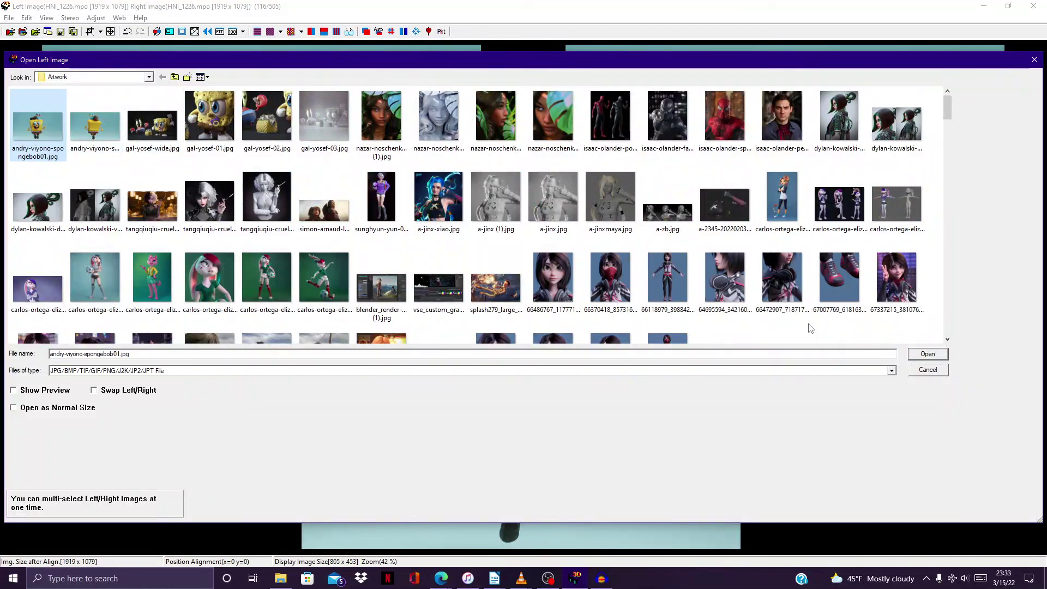
pyautogui.click(939, 355)
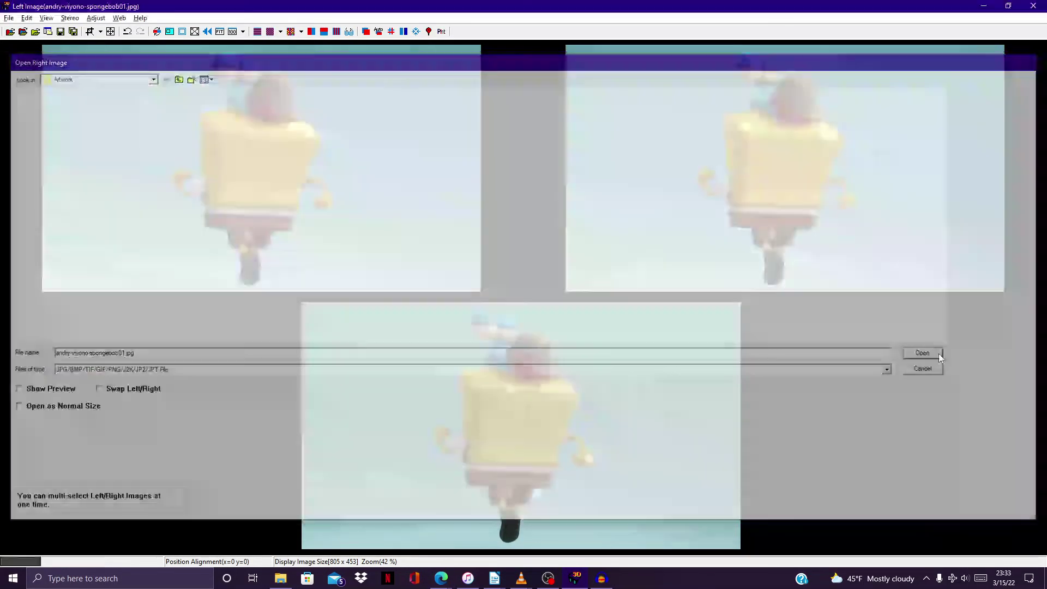
pyautogui.click(939, 355)
# Apply Easy Adjustment barrel distortion correction to the front-view SpongeBob stereo pair
pyautogui.hotkey('ctrl', 'e')
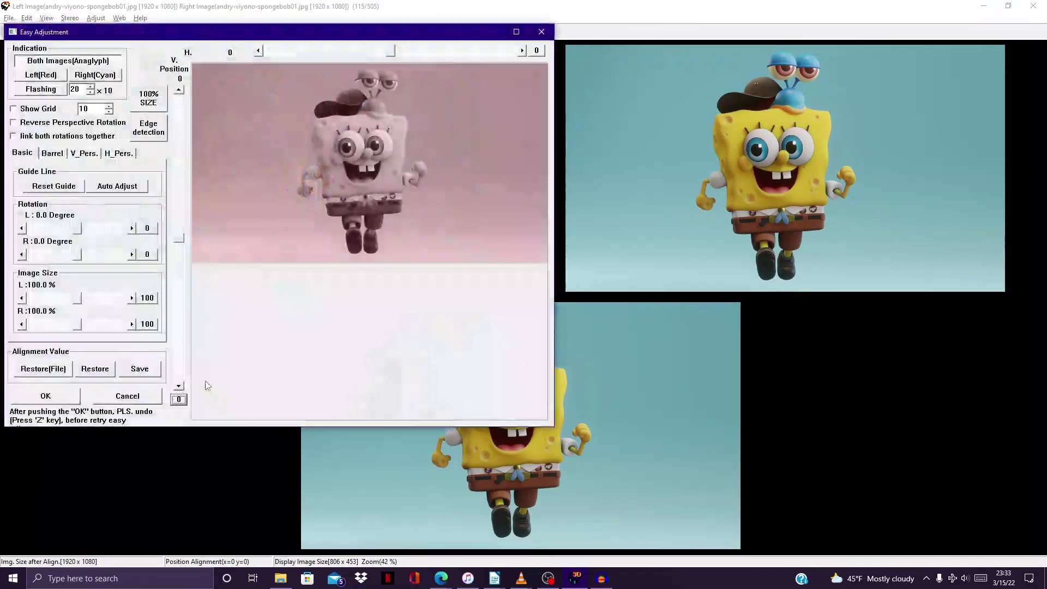
pyautogui.click(52, 153)
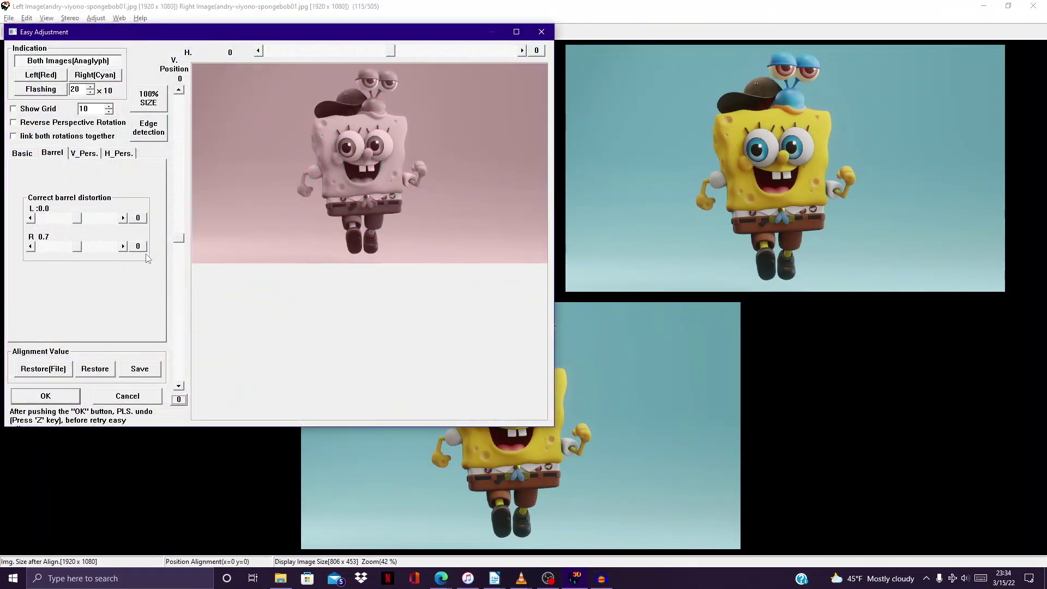
pyautogui.click(116, 247)
pyautogui.moveTo(77, 232); pyautogui.dragTo(99, 238)
pyautogui.click(69, 397)
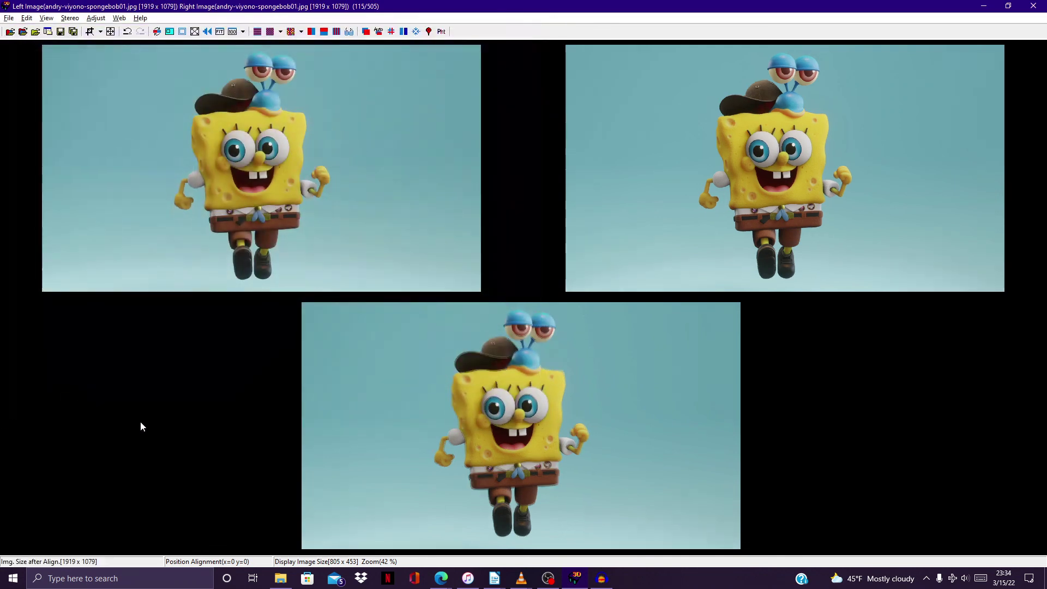
# Save the adjusted front-view SpongeBob pair as HNI_1227.mpo in the 100NIN03 folder
pyautogui.hotkey('ctrl', 's')
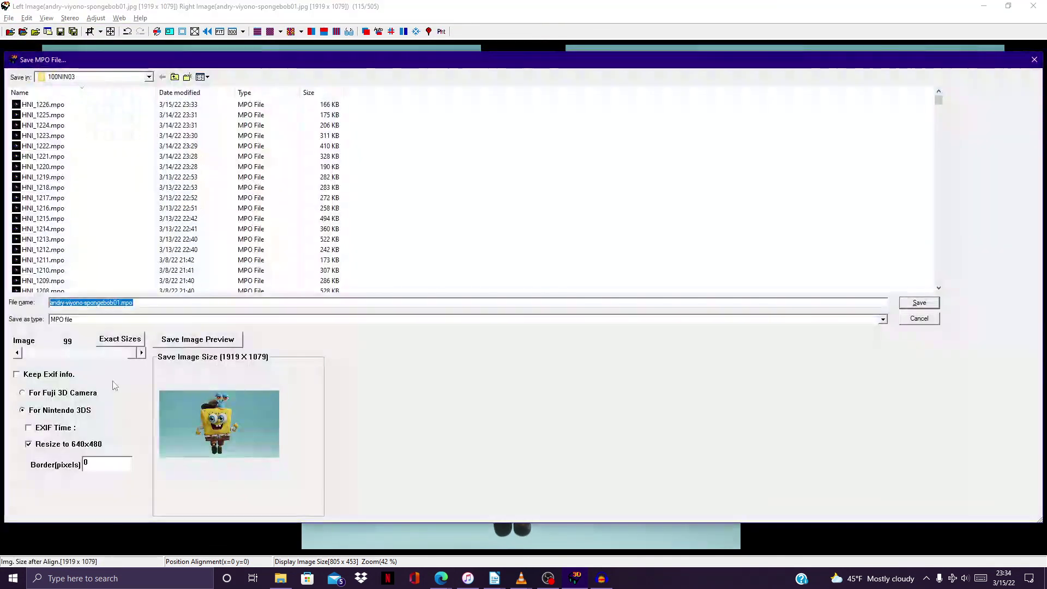
pyautogui.click(61, 106)
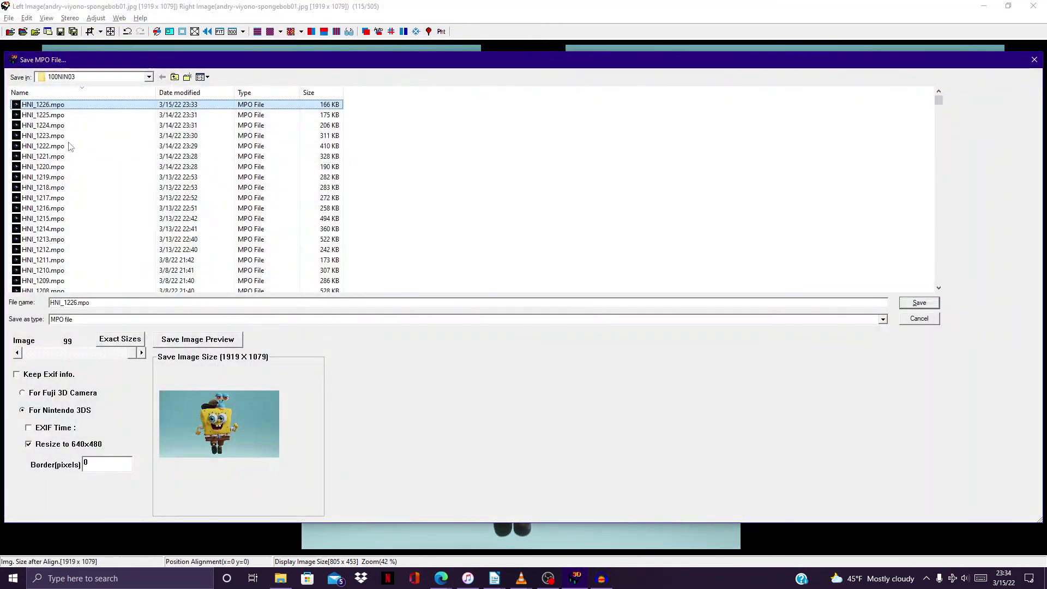
pyautogui.click(79, 303)
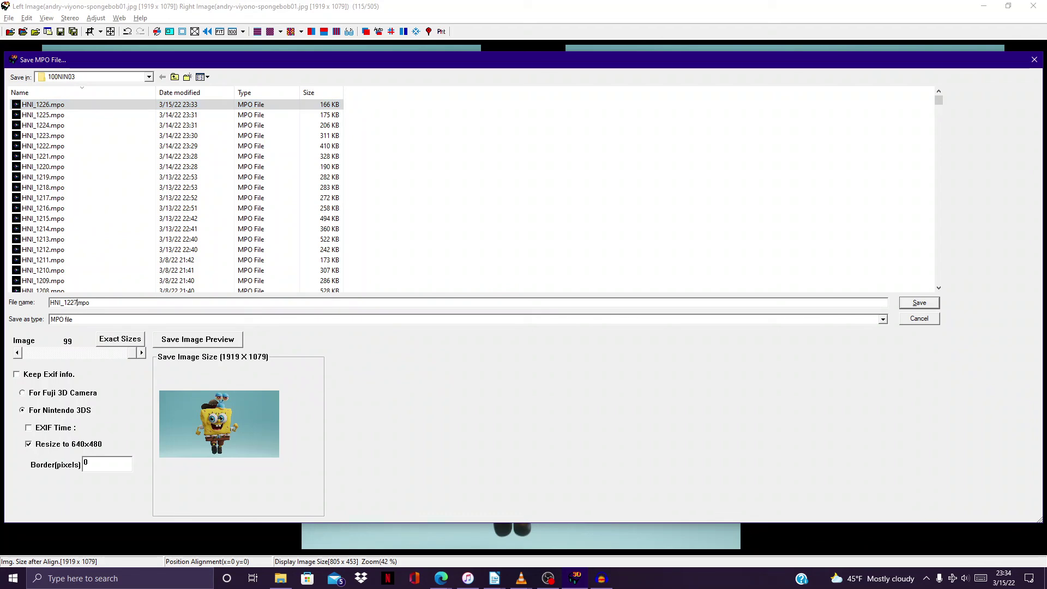
pyautogui.press('Return')
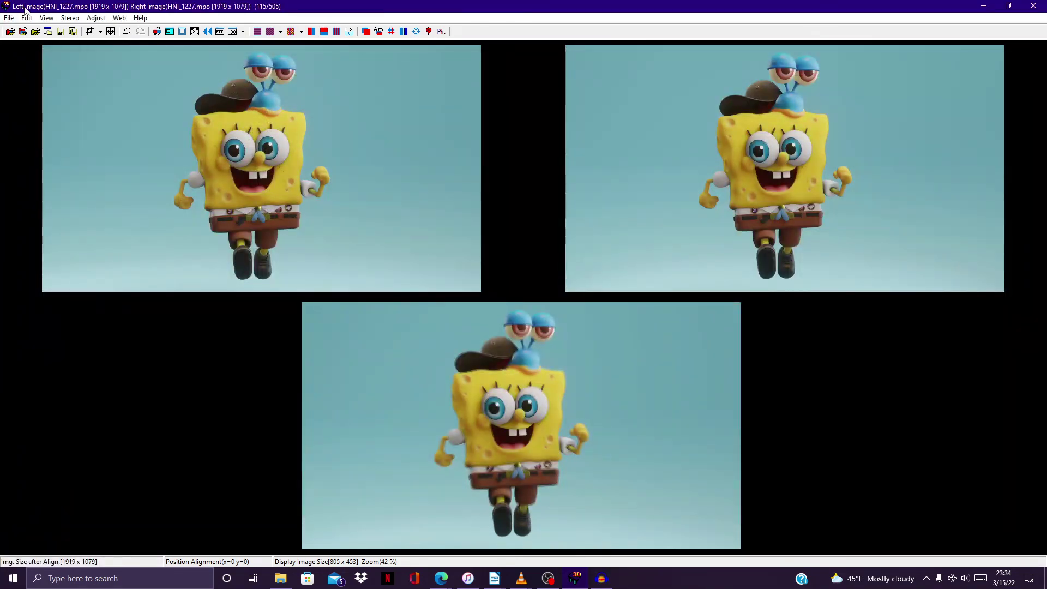
# Open Happy Best Day Ever (Spongebob).jpg from the Pictures folder as both the left and right images
pyautogui.click(23, 31)
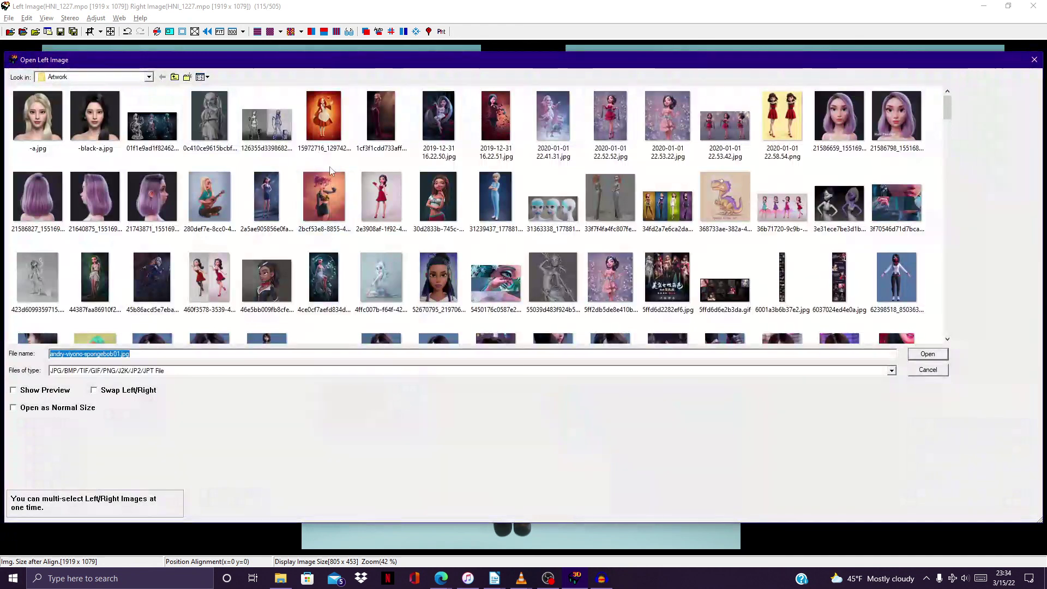
pyautogui.click(174, 77)
pyautogui.click(175, 77)
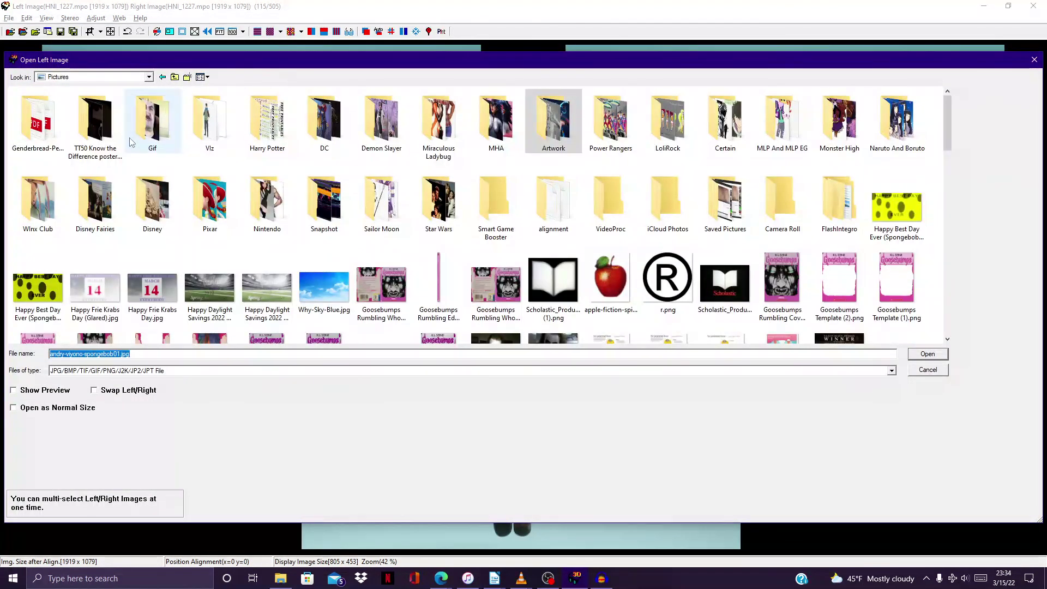
pyautogui.click(37, 290)
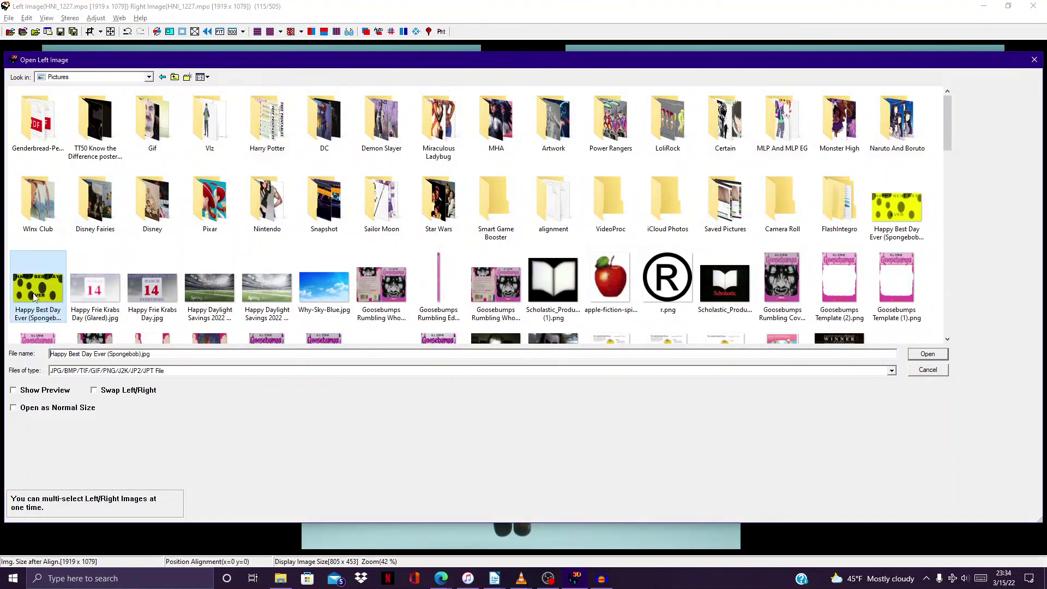
pyautogui.click(929, 353)
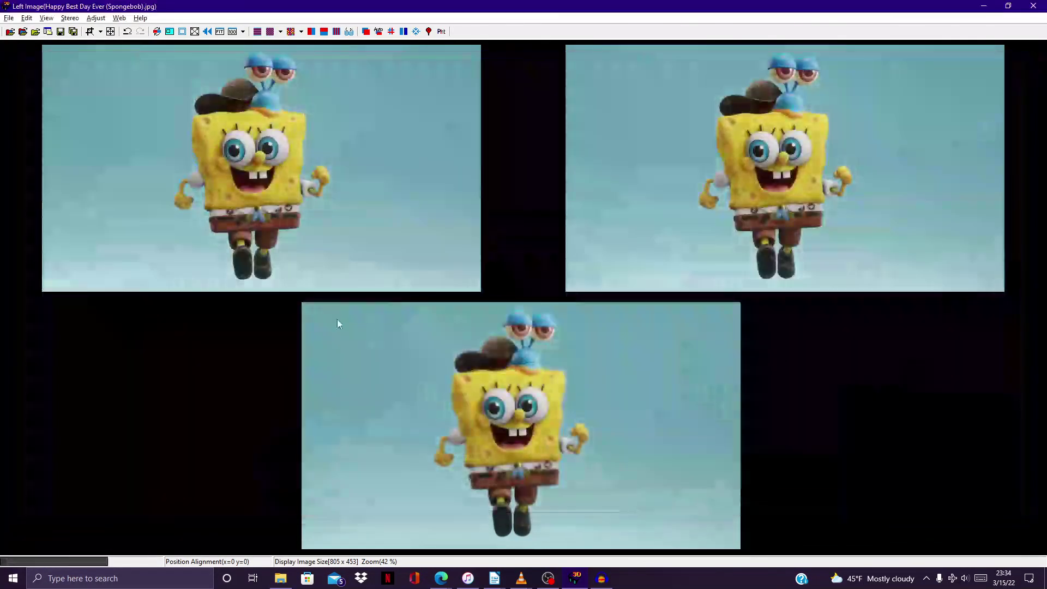
# Apply Easy Adjustment barrel distortion of -15.0 to the left and -30.0 to the right Happy Best Day Ever image
pyautogui.hotkey('alt', 'a')
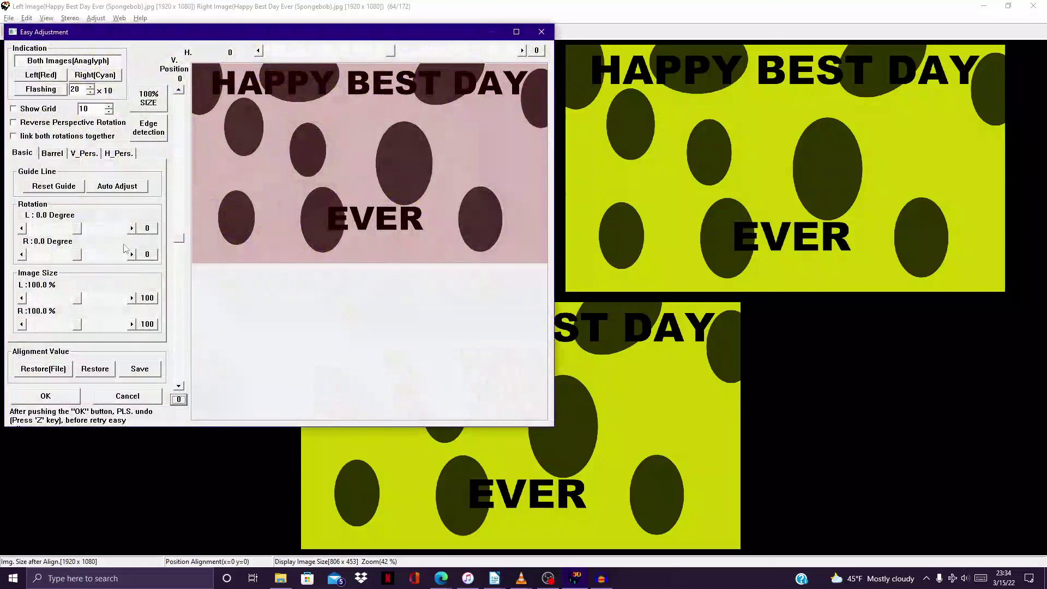
pyautogui.click(55, 153)
pyautogui.moveTo(78, 247)
pyautogui.mouseDown()
pyautogui.moveTo(95, 248)
pyautogui.moveTo(55, 242)
pyautogui.moveTo(88, 257)
pyautogui.moveTo(54, 247)
pyautogui.moveTo(66, 255)
pyautogui.mouseUp()
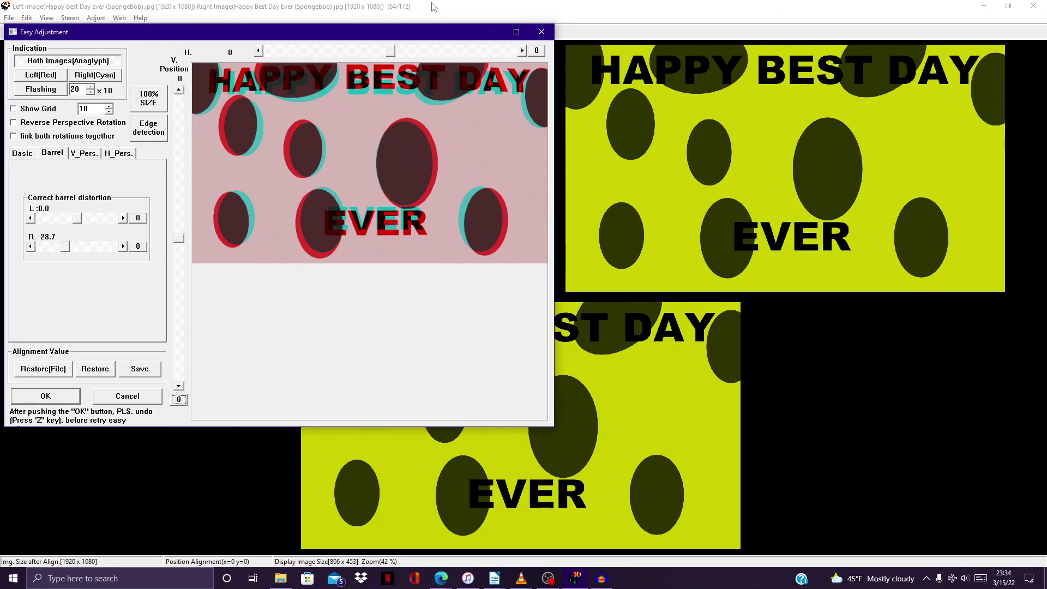
pyautogui.click(517, 31)
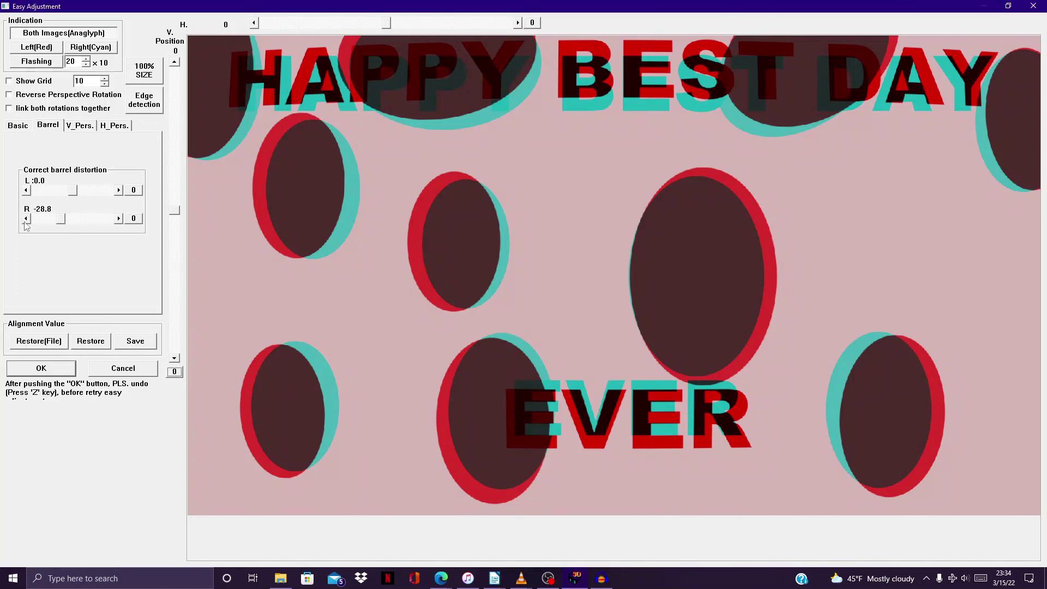
pyautogui.moveTo(62, 227); pyautogui.dragTo(59, 224)
pyautogui.click(119, 219)
pyautogui.click(117, 220)
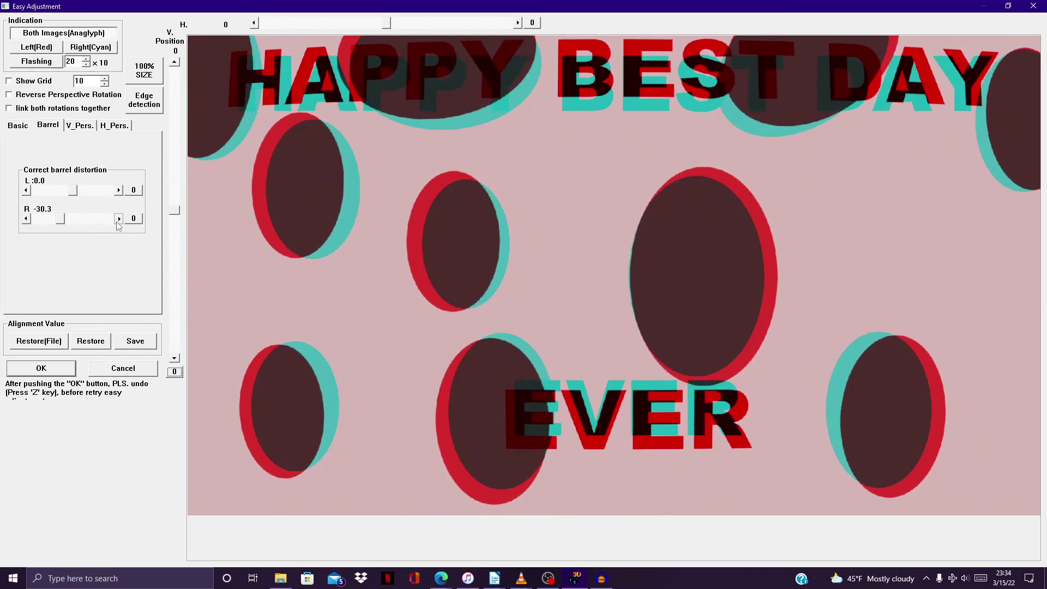
pyautogui.moveTo(72, 190); pyautogui.dragTo(67, 190)
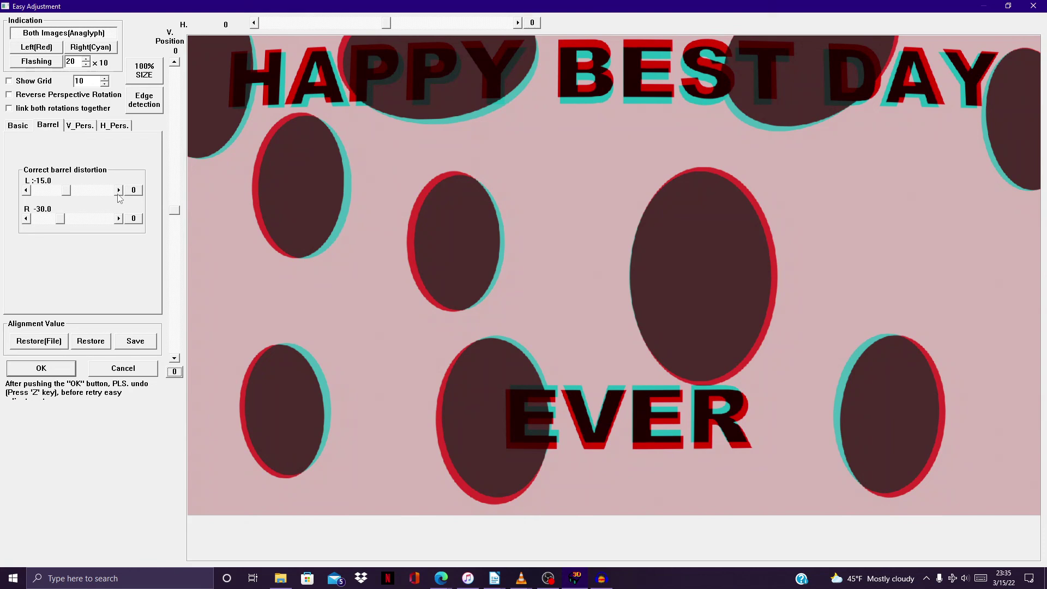
pyautogui.click(71, 373)
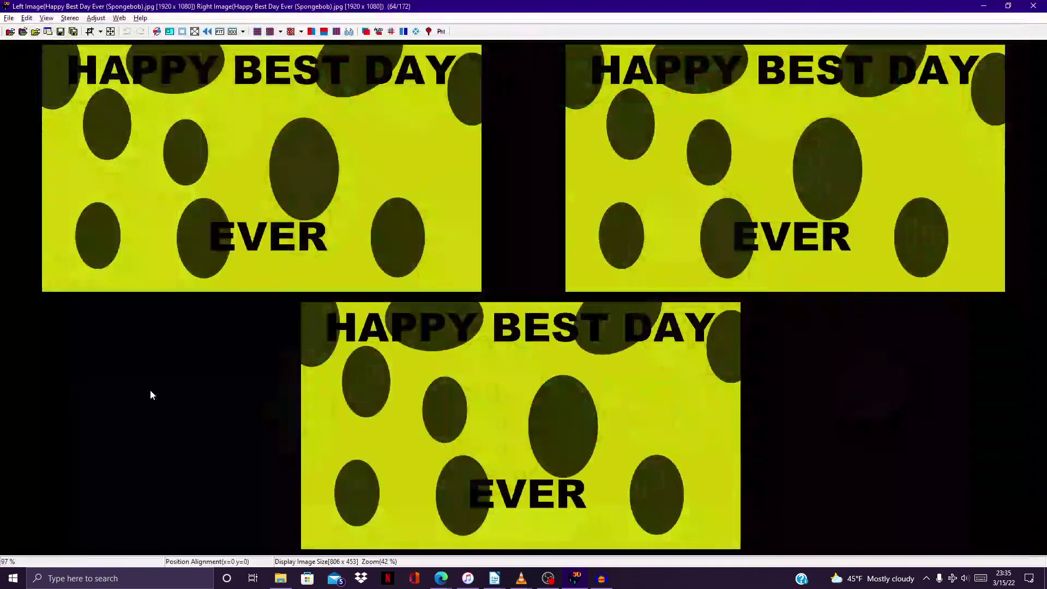
# Save the adjusted Happy Best Day Ever pair as HNI_1228.mpo in the 100NIN03 folder
pyautogui.hotkey('ctrl', 's')
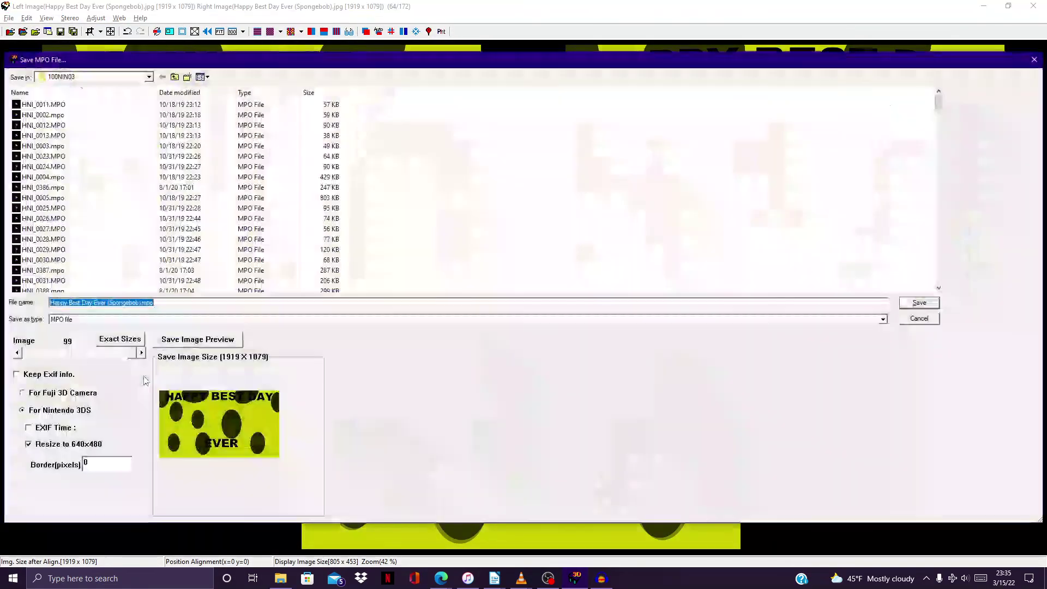
pyautogui.click(42, 104)
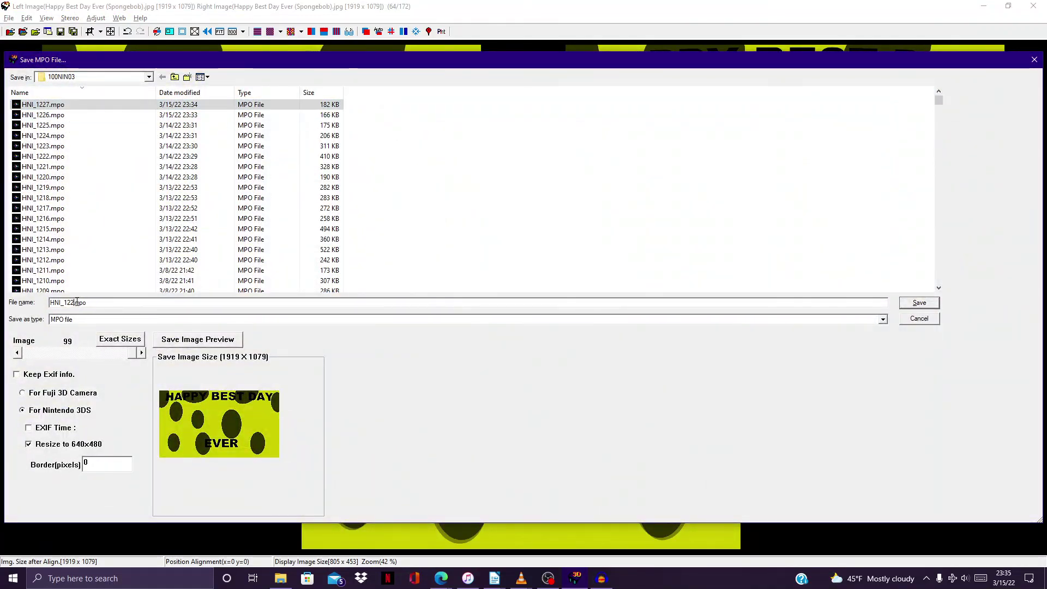
pyautogui.press('Return')
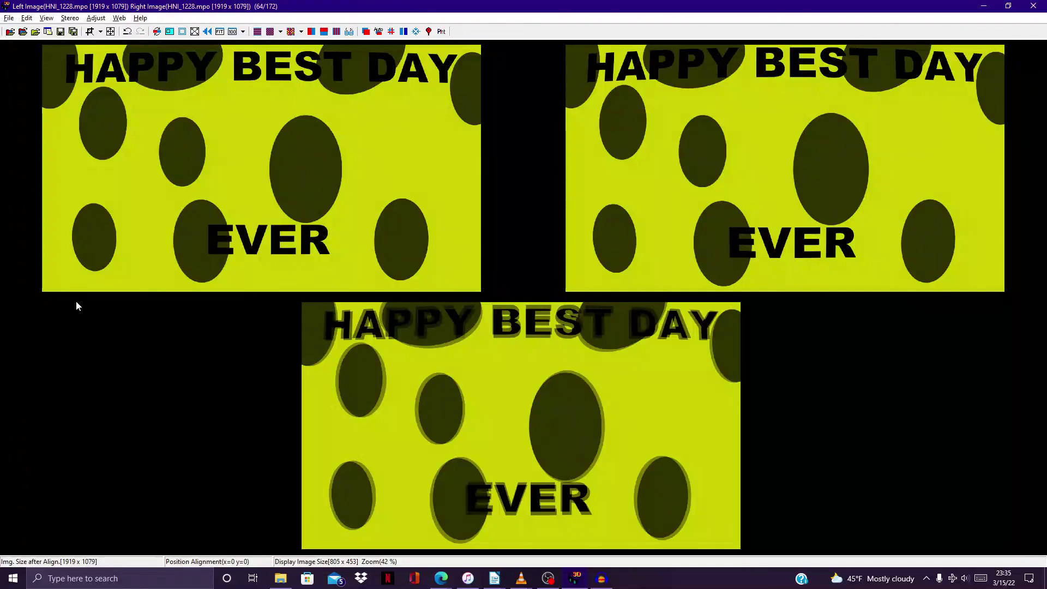
# Open Happy Best Day Ever (Spongebob)(Glared).jpg from the Pictures folder as both the left and right images
pyautogui.click(25, 31)
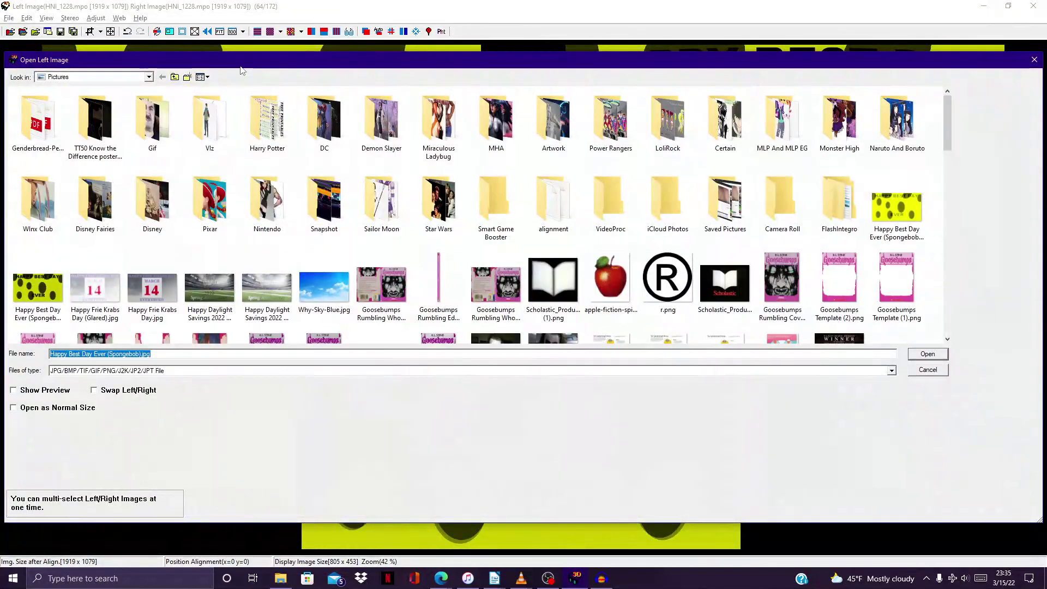
pyautogui.click(898, 206)
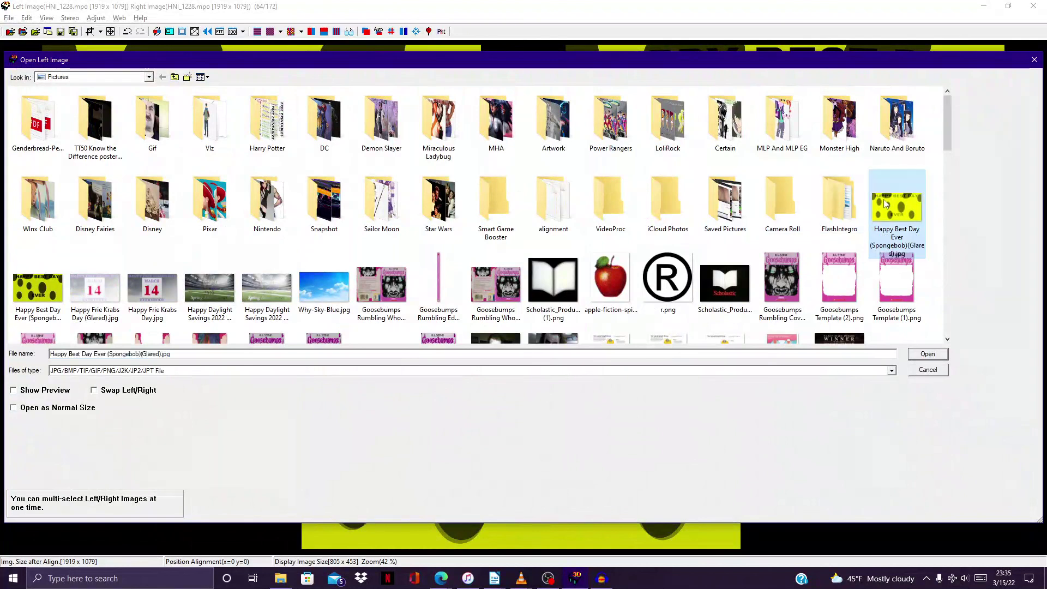
pyautogui.click(947, 355)
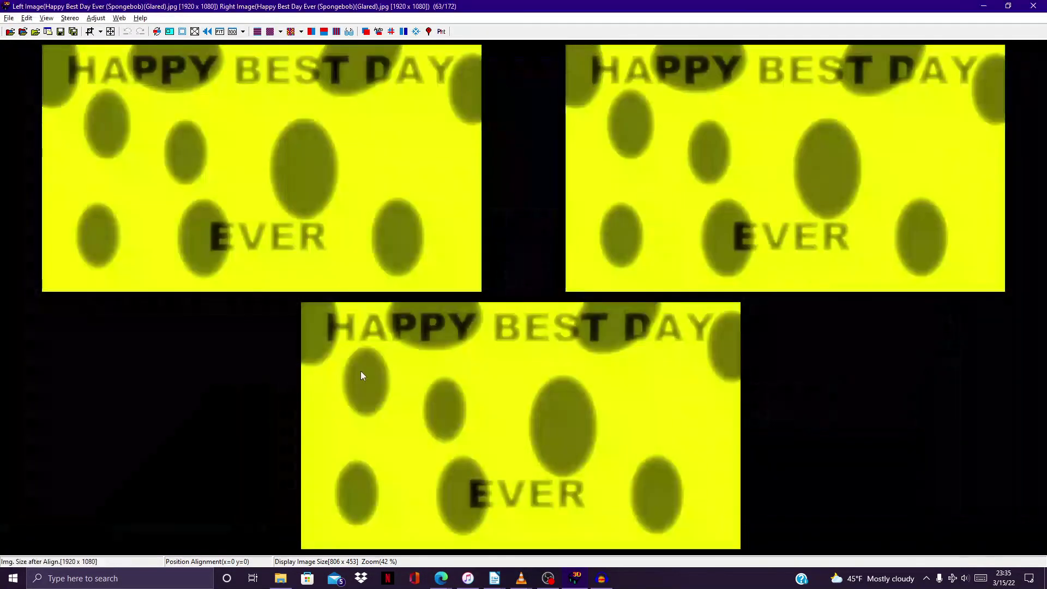
# Apply Easy Adjustment barrel distortion of about -15 to the left and -30.0 to the right glared Happy Best Day Ever image
pyautogui.hotkey('ctrl', 'e')
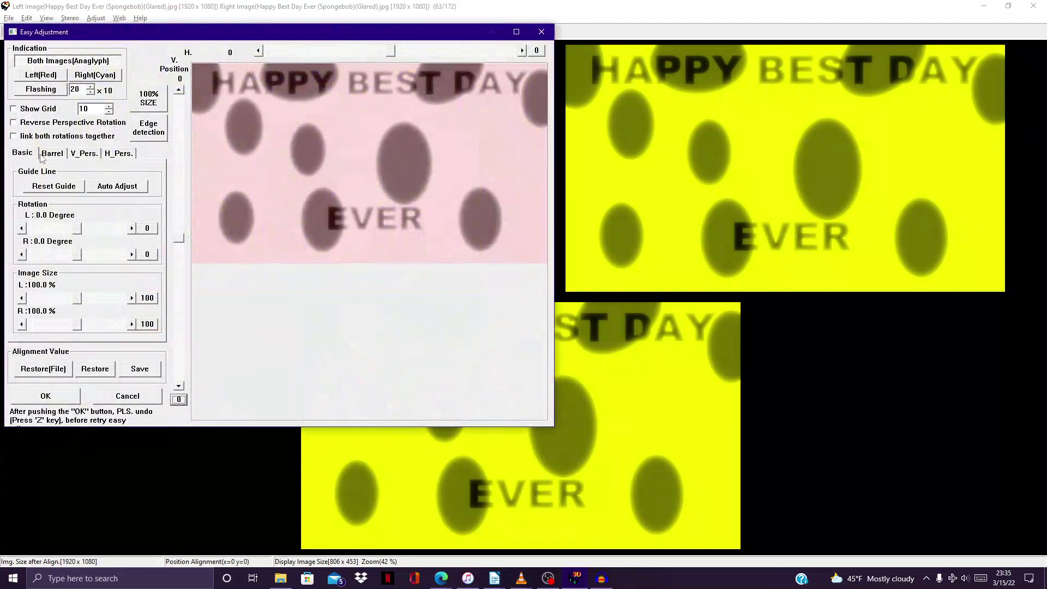
pyautogui.click(53, 153)
pyautogui.moveTo(78, 247); pyautogui.dragTo(60, 254)
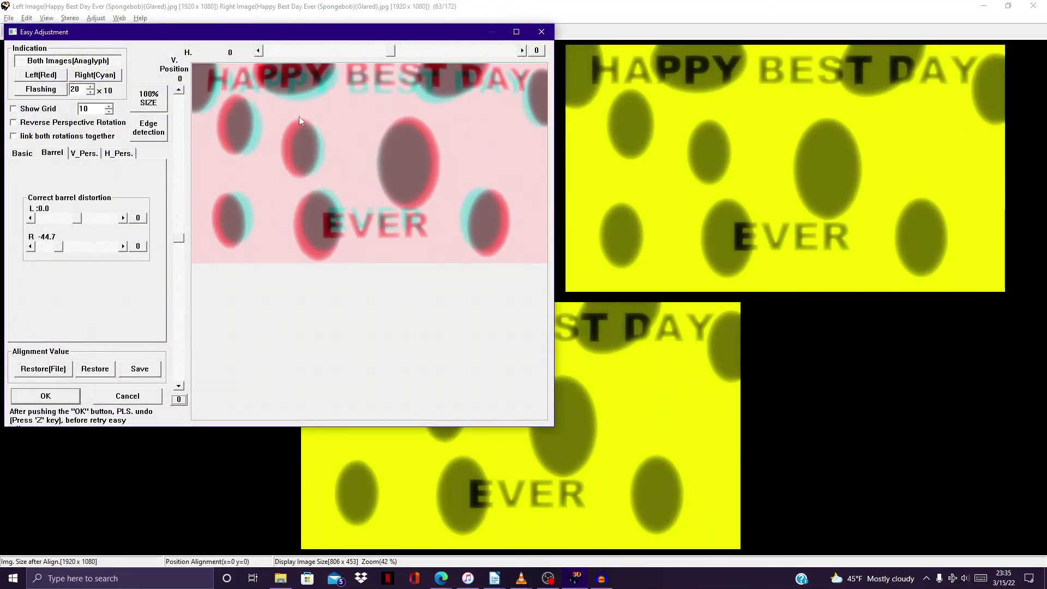
pyautogui.press('super+Up')
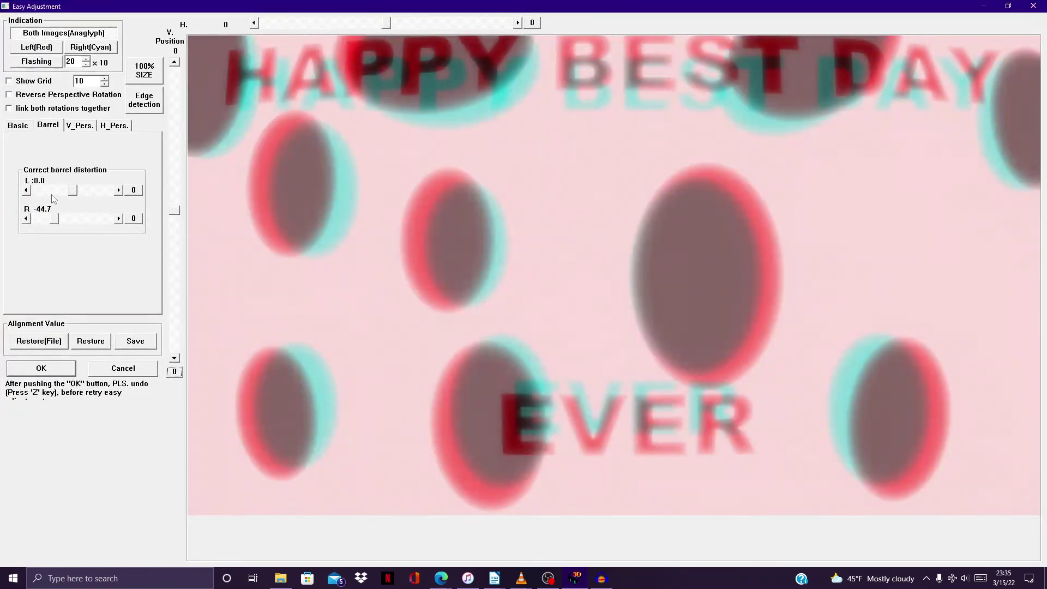
pyautogui.moveTo(59, 222)
pyautogui.mouseDown()
pyautogui.moveTo(65, 232)
pyautogui.moveTo(58, 224)
pyautogui.mouseUp()
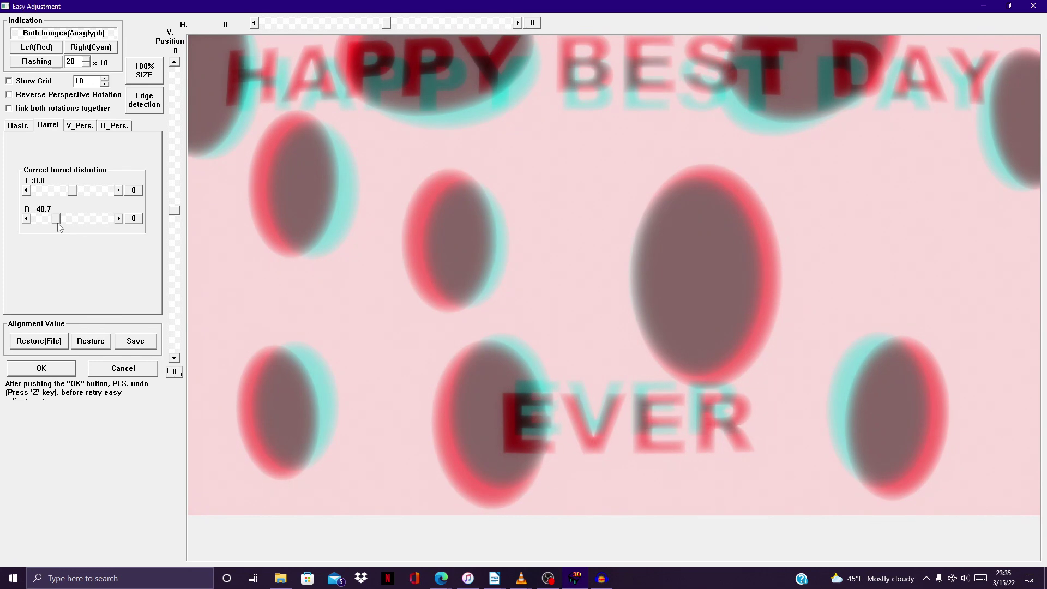
pyautogui.moveTo(57, 223); pyautogui.dragTo(60, 230)
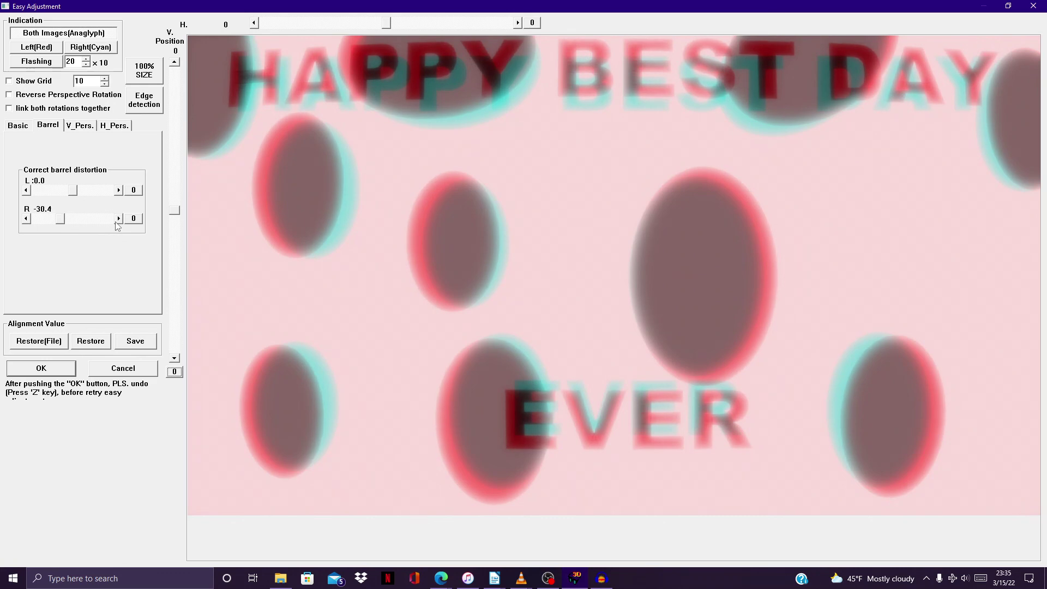
pyautogui.moveTo(75, 192); pyautogui.dragTo(69, 195)
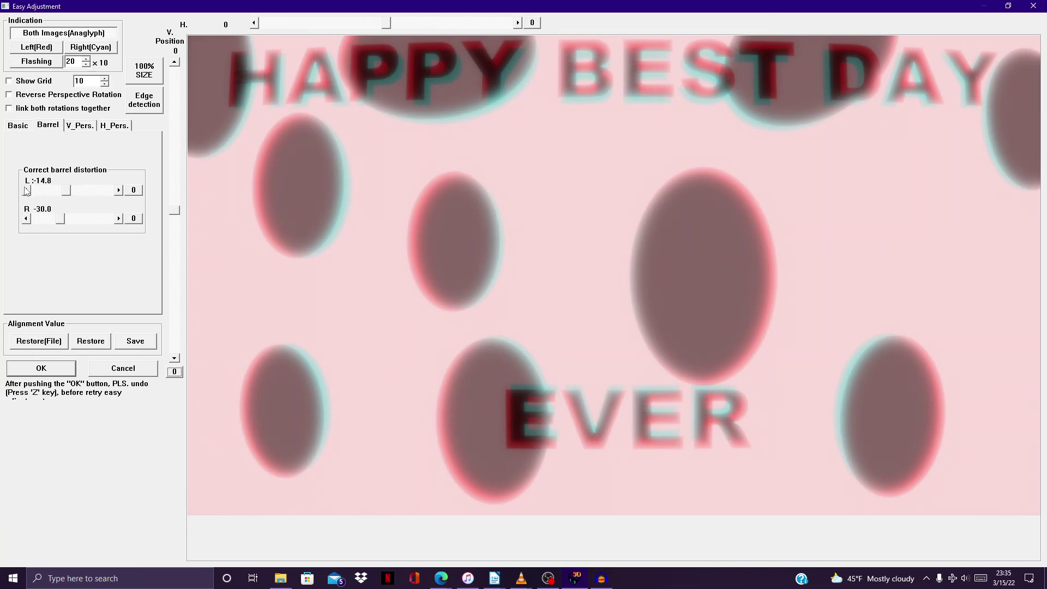
pyautogui.click(50, 369)
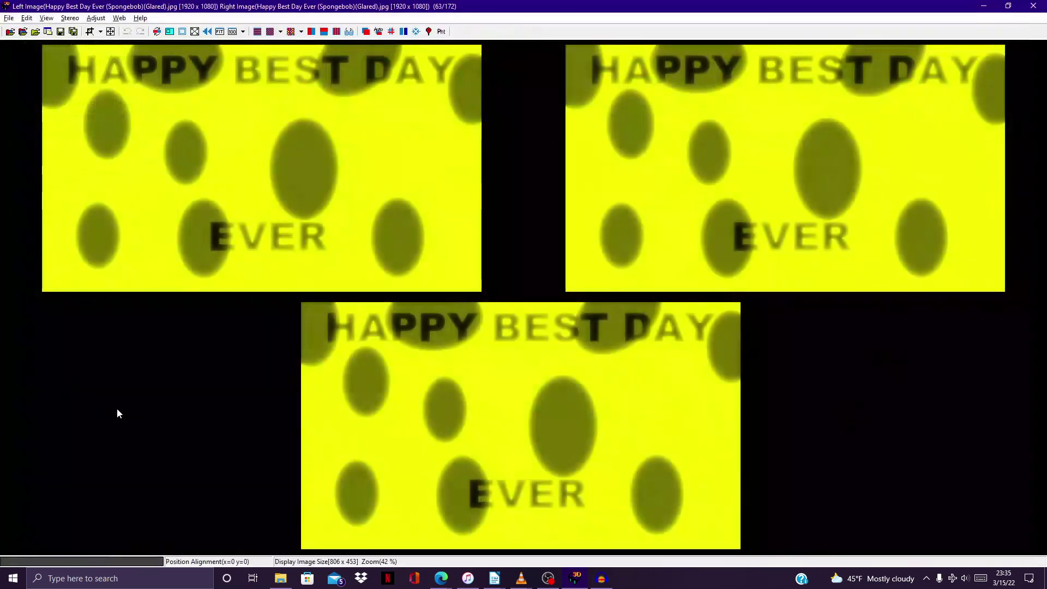
# Save the adjusted glared pair as HNI_1229.mpo in the 100NIN03 folder and exit the program
pyautogui.hotkey('ctrl', 's')
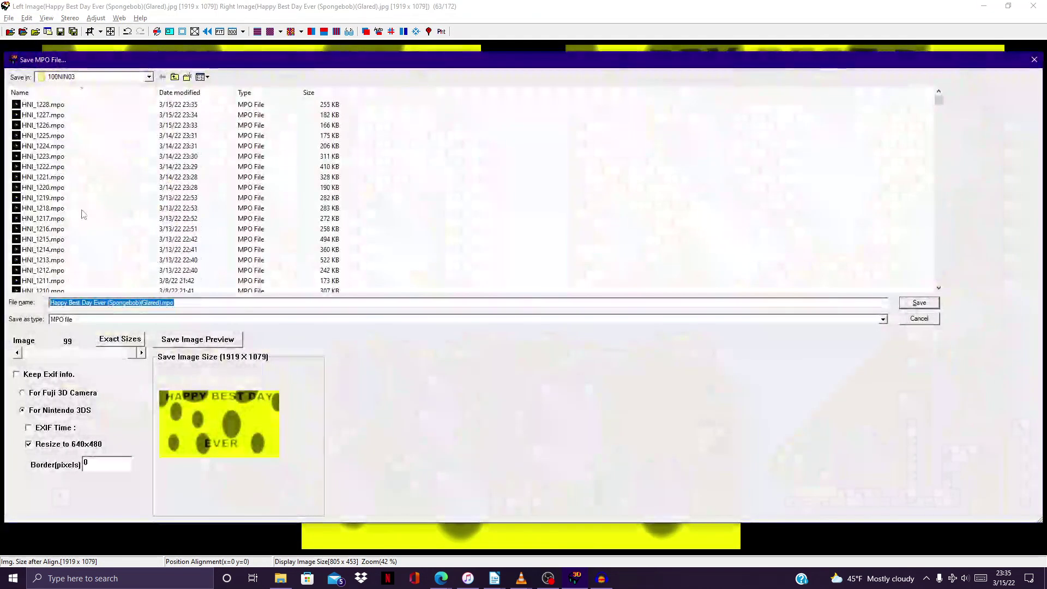
pyautogui.click(77, 303)
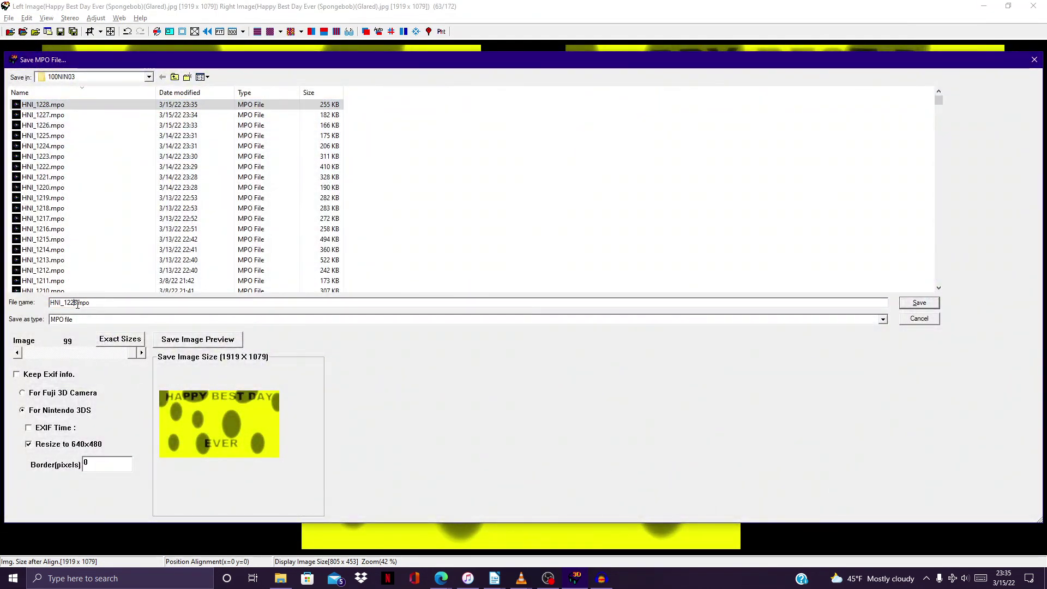
pyautogui.press('BackSpace')
pyautogui.press('BackSpace')
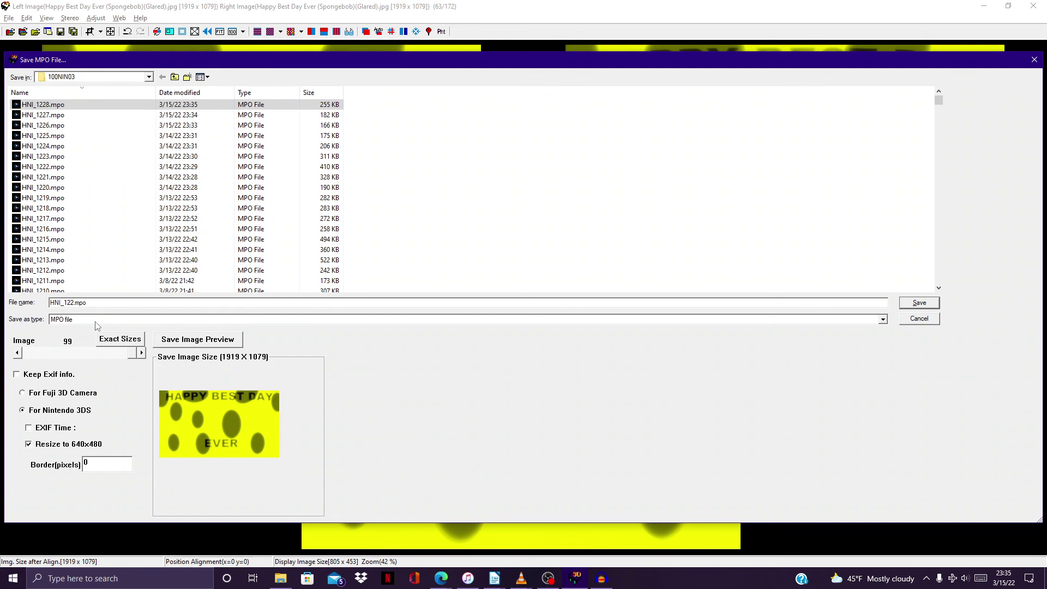
pyautogui.write('9.')
pyautogui.press('Return')
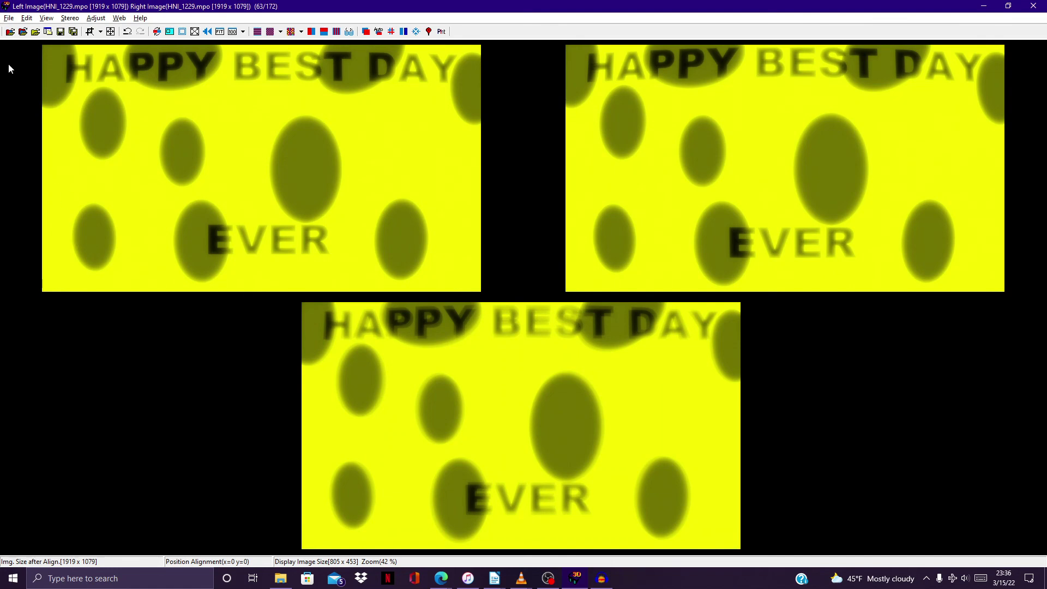
pyautogui.click(9, 18)
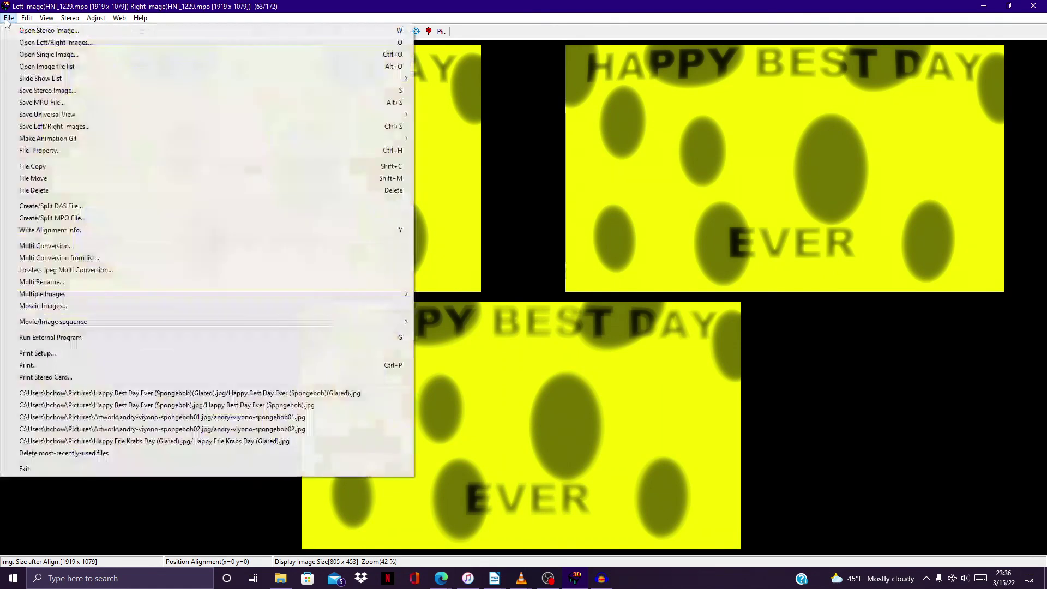
pyautogui.click(140, 470)
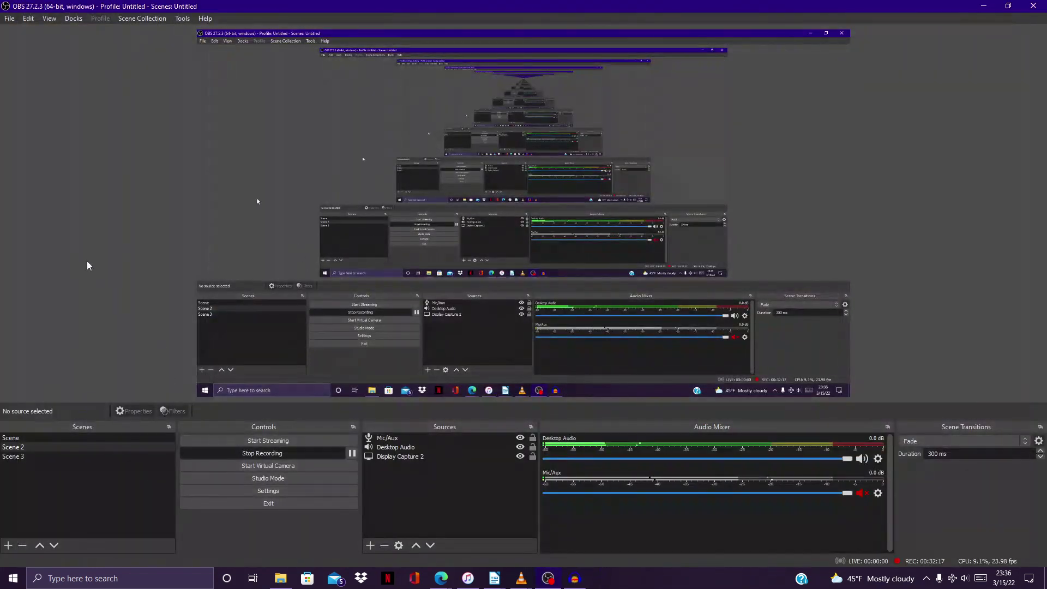